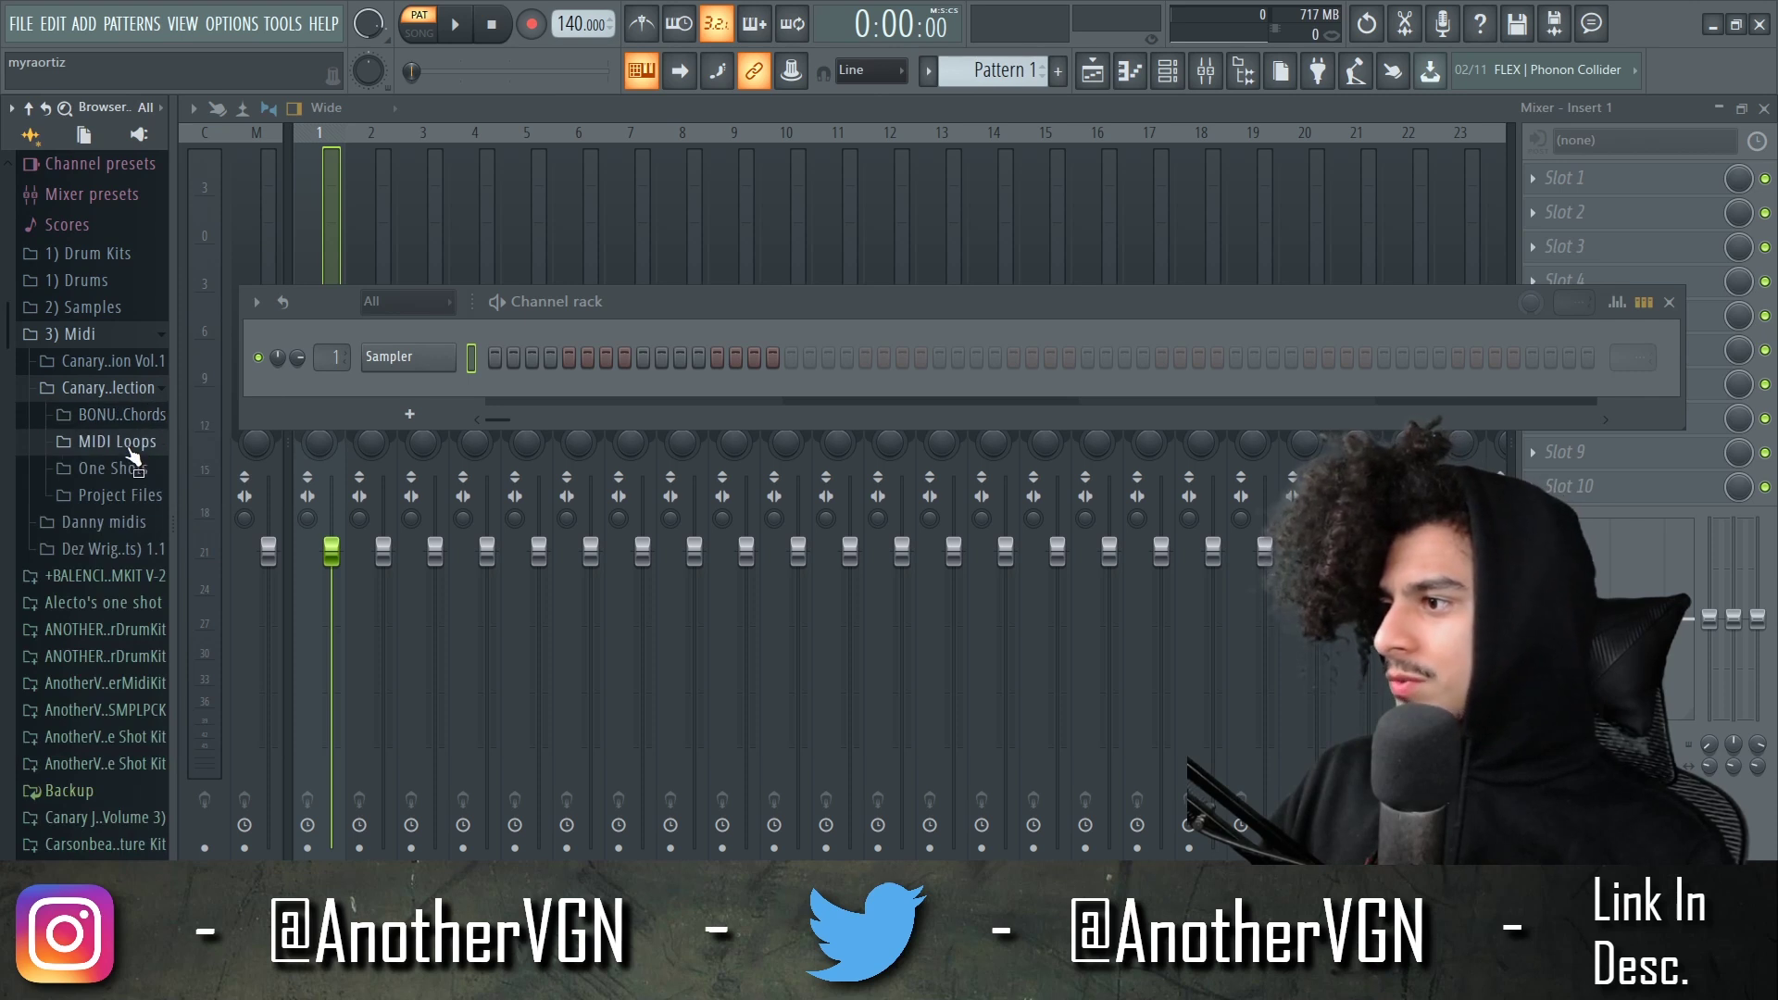
- Audition the E Minor (G Major) chord progressions from MIDI Loops and load the G Major 139Bpm one into the Bell - Go Mode channel
{"action": "left_click", "coordinate": [130, 451]}
{"action": "left_click", "coordinate": [128, 475]}
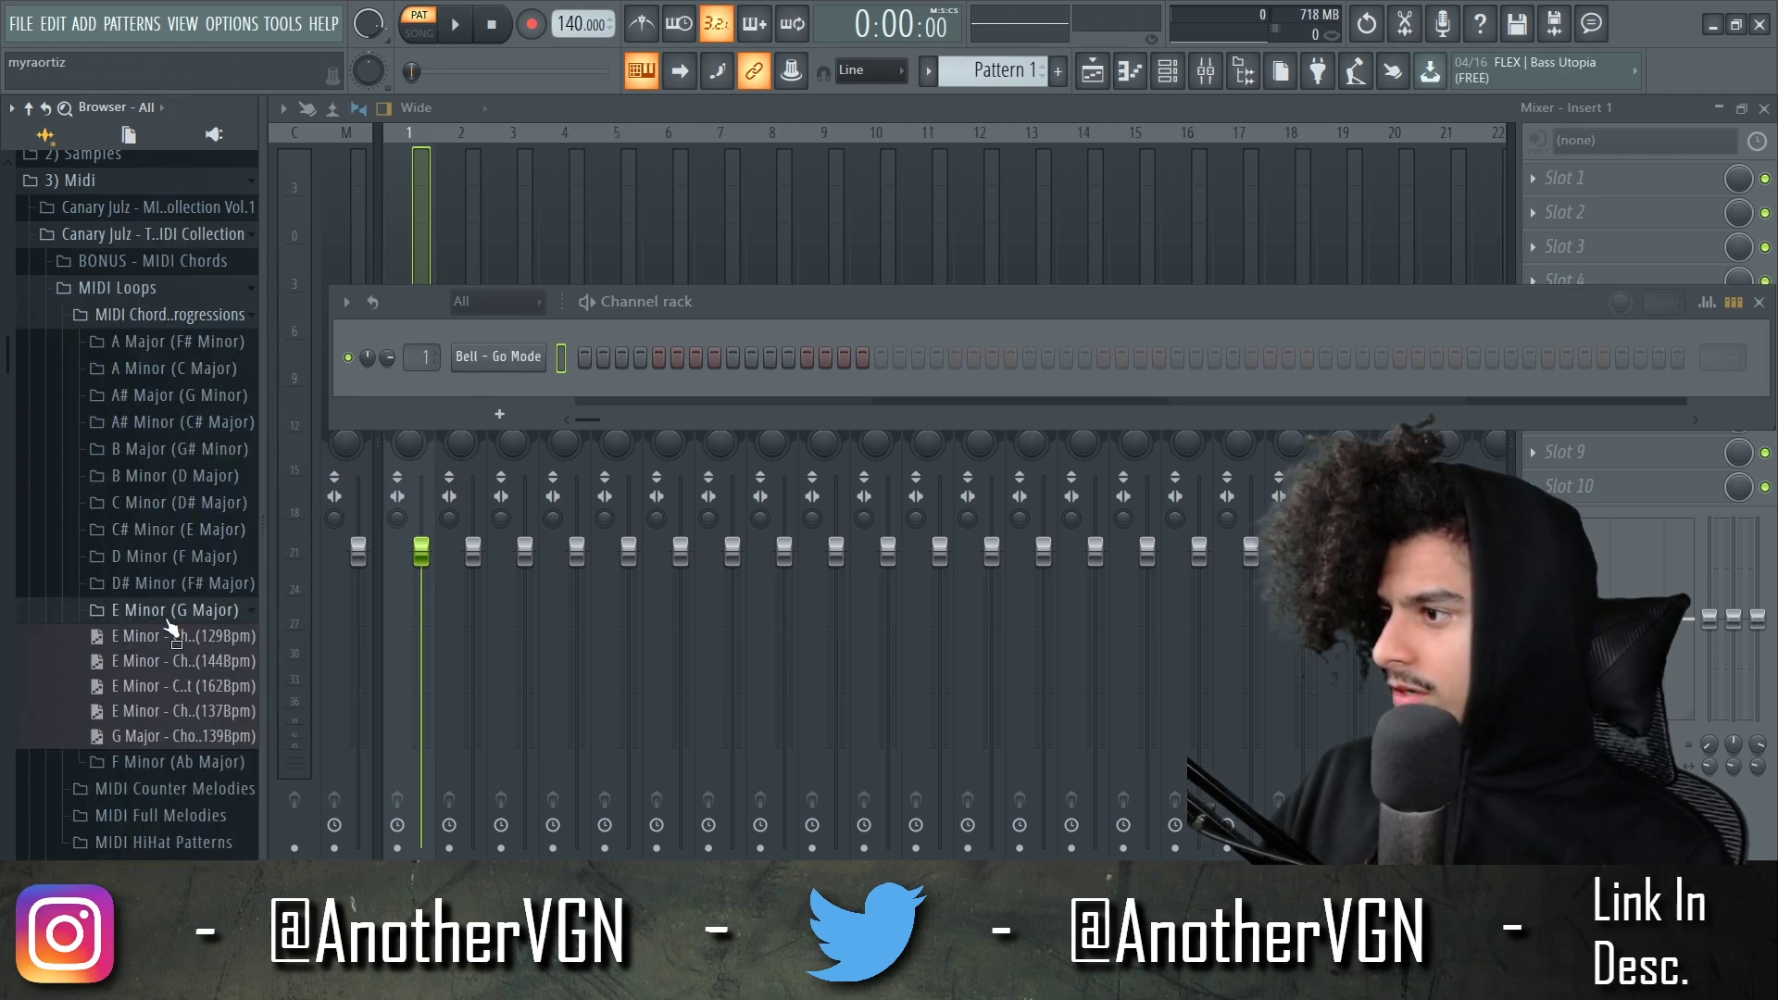
{"action": "key", "text": "space"}
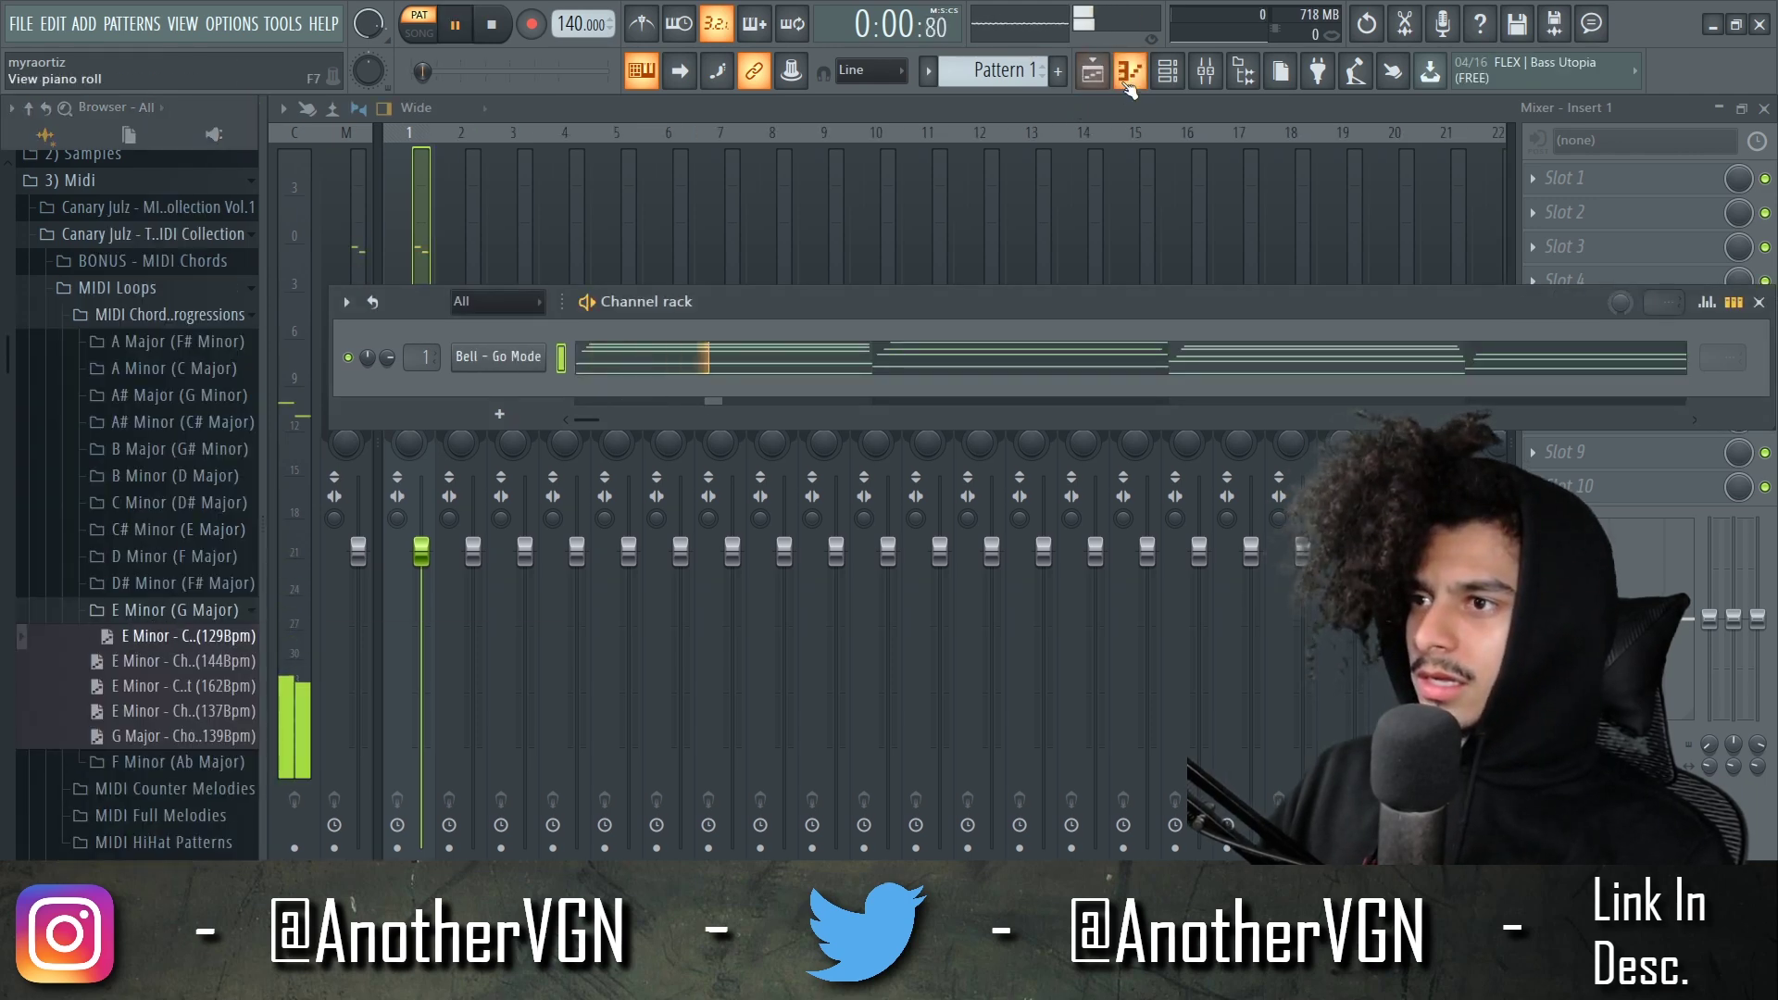
{"action": "left_click", "coordinate": [1128, 71]}
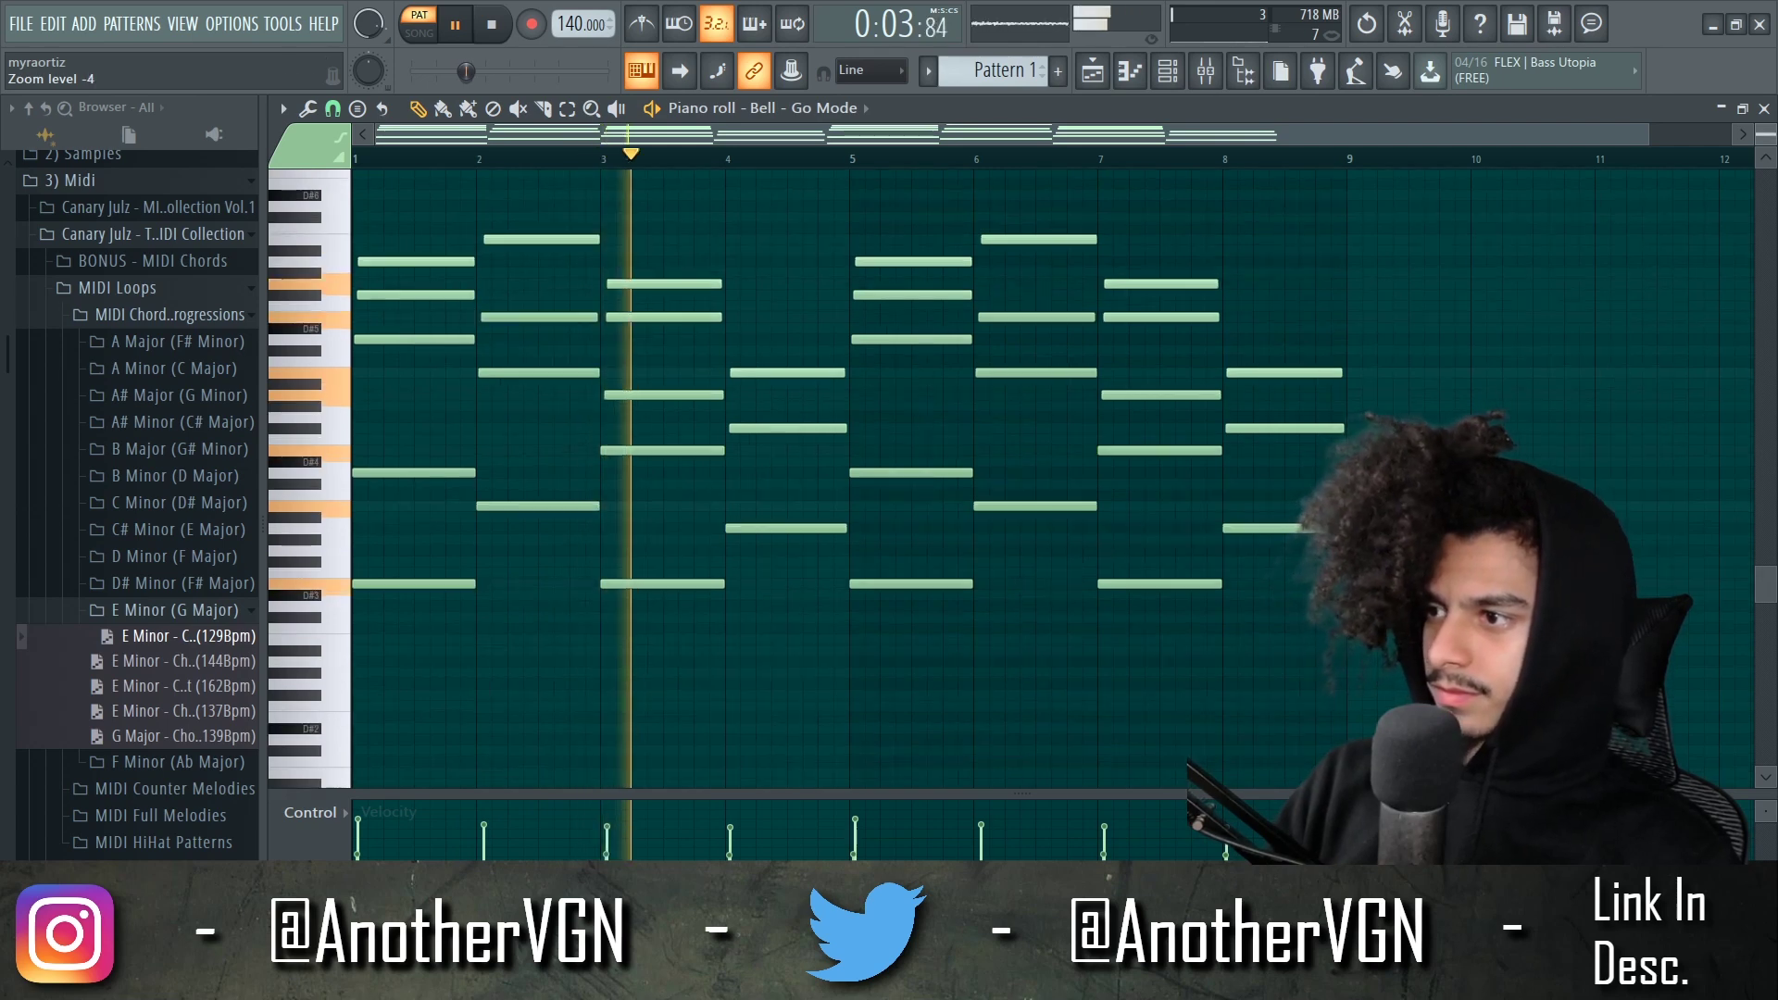
{"action": "left_click", "coordinate": [204, 687]}
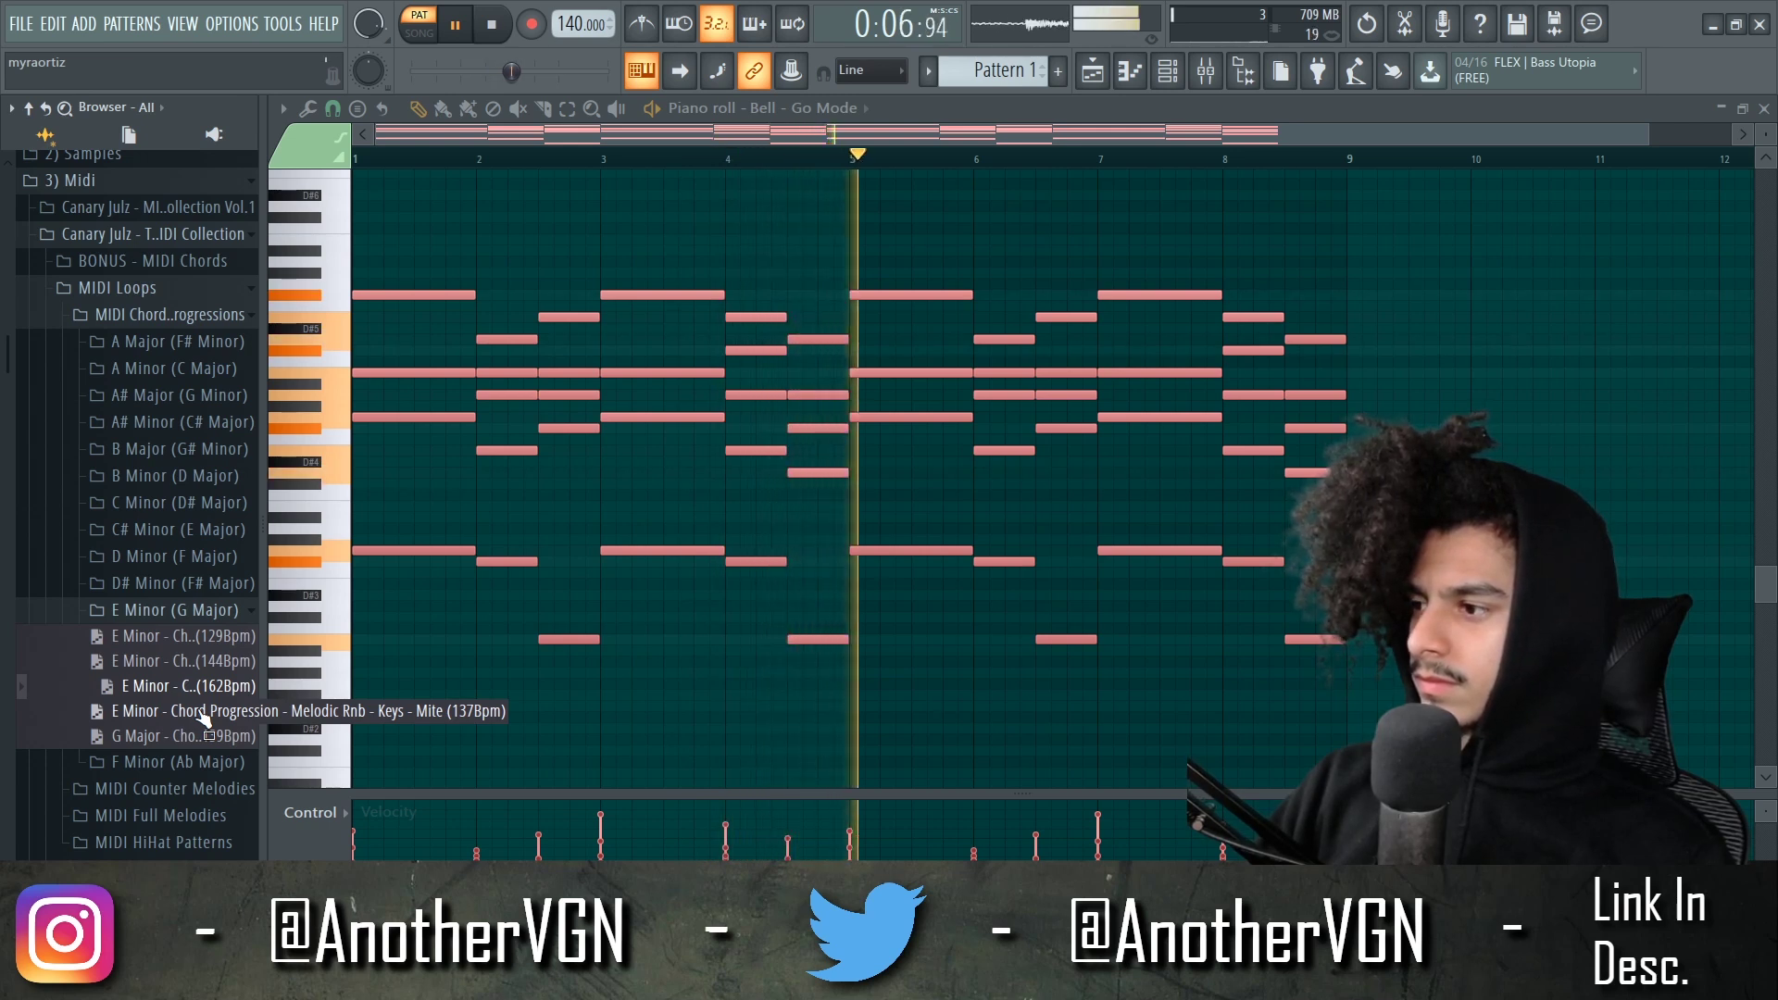
{"action": "left_click", "coordinate": [203, 713]}
{"action": "key", "text": "space"}
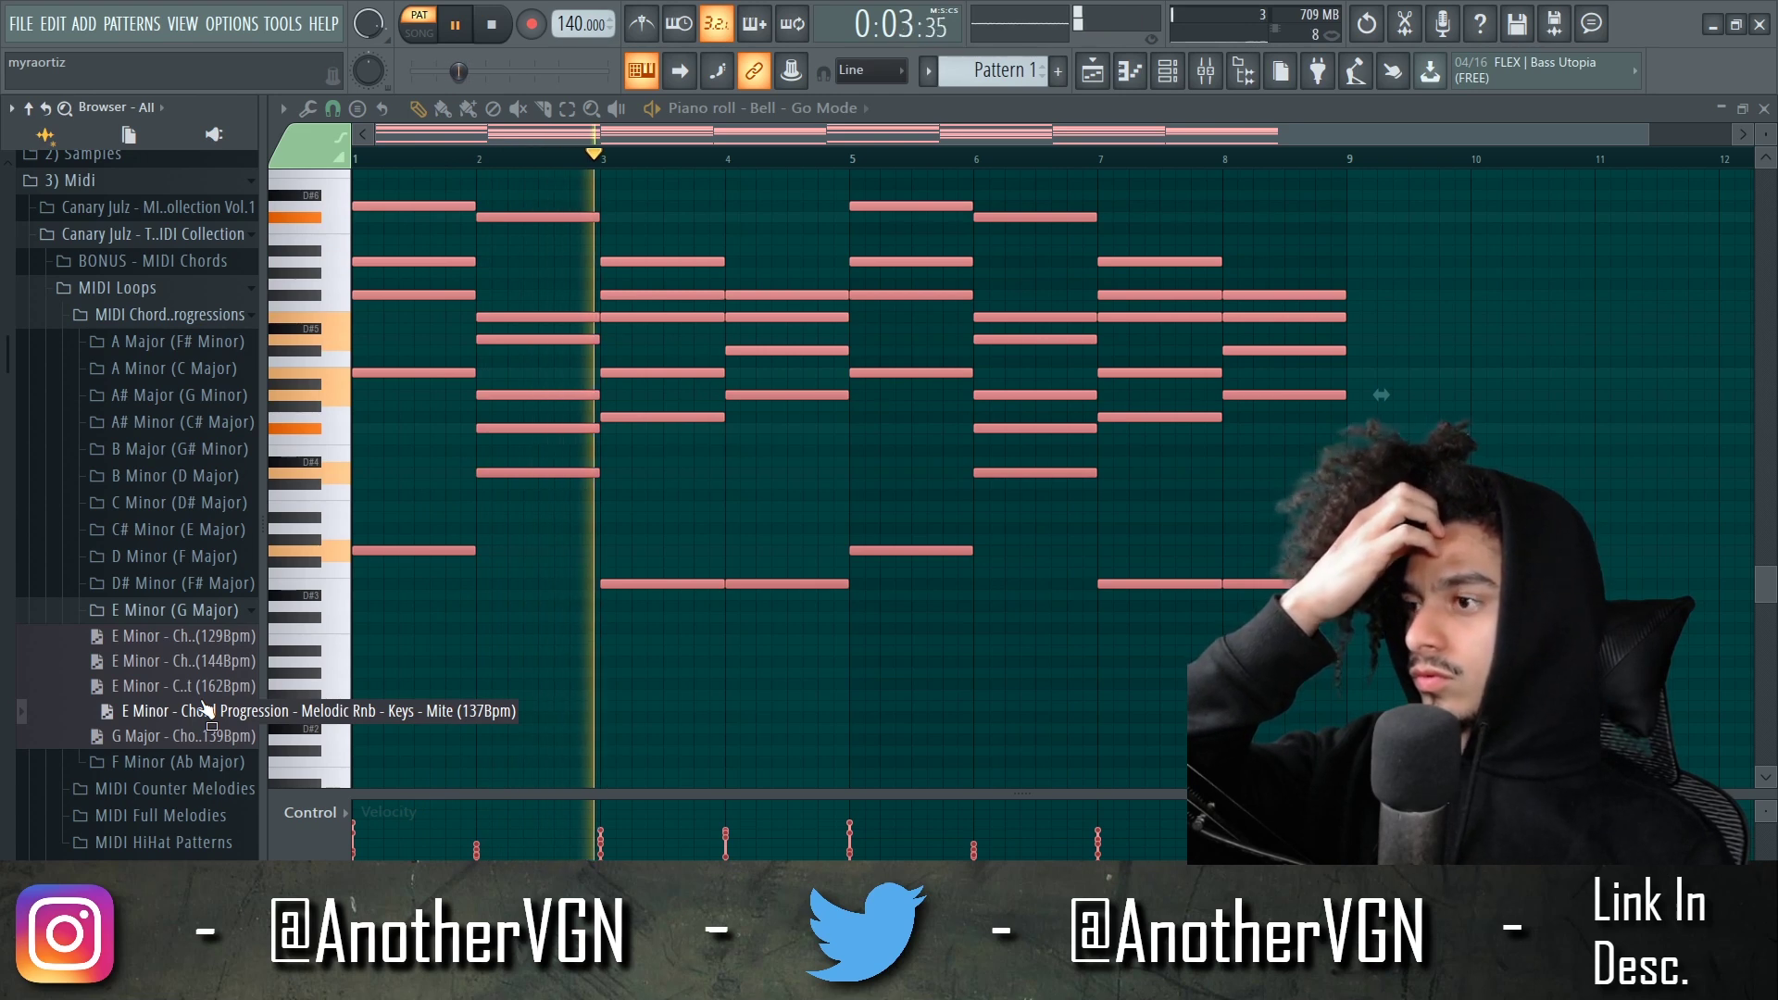
{"action": "left_click", "coordinate": [204, 735]}
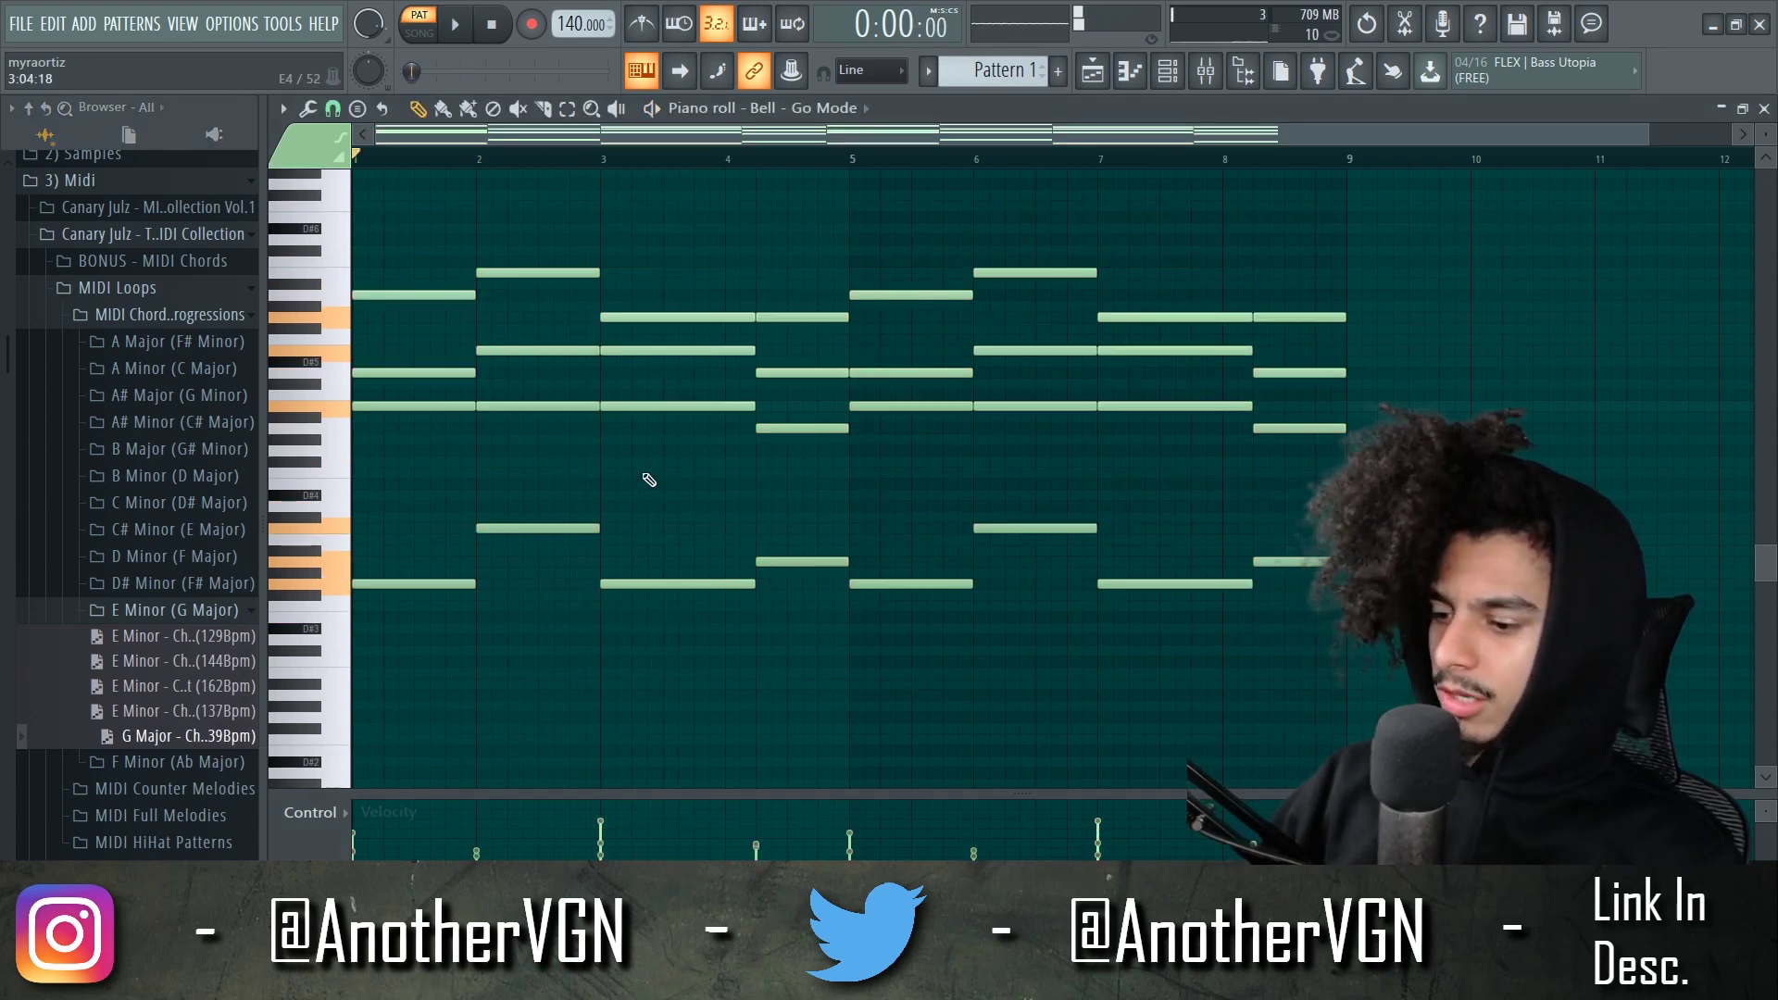
- Delete the upper chord notes across all eight bars, keeping only the lowest note of each chord
{"action": "left_click_drag", "start_coordinate": [1380, 462], "coordinate": [3, 113]}
{"action": "key", "text": "Delete"}
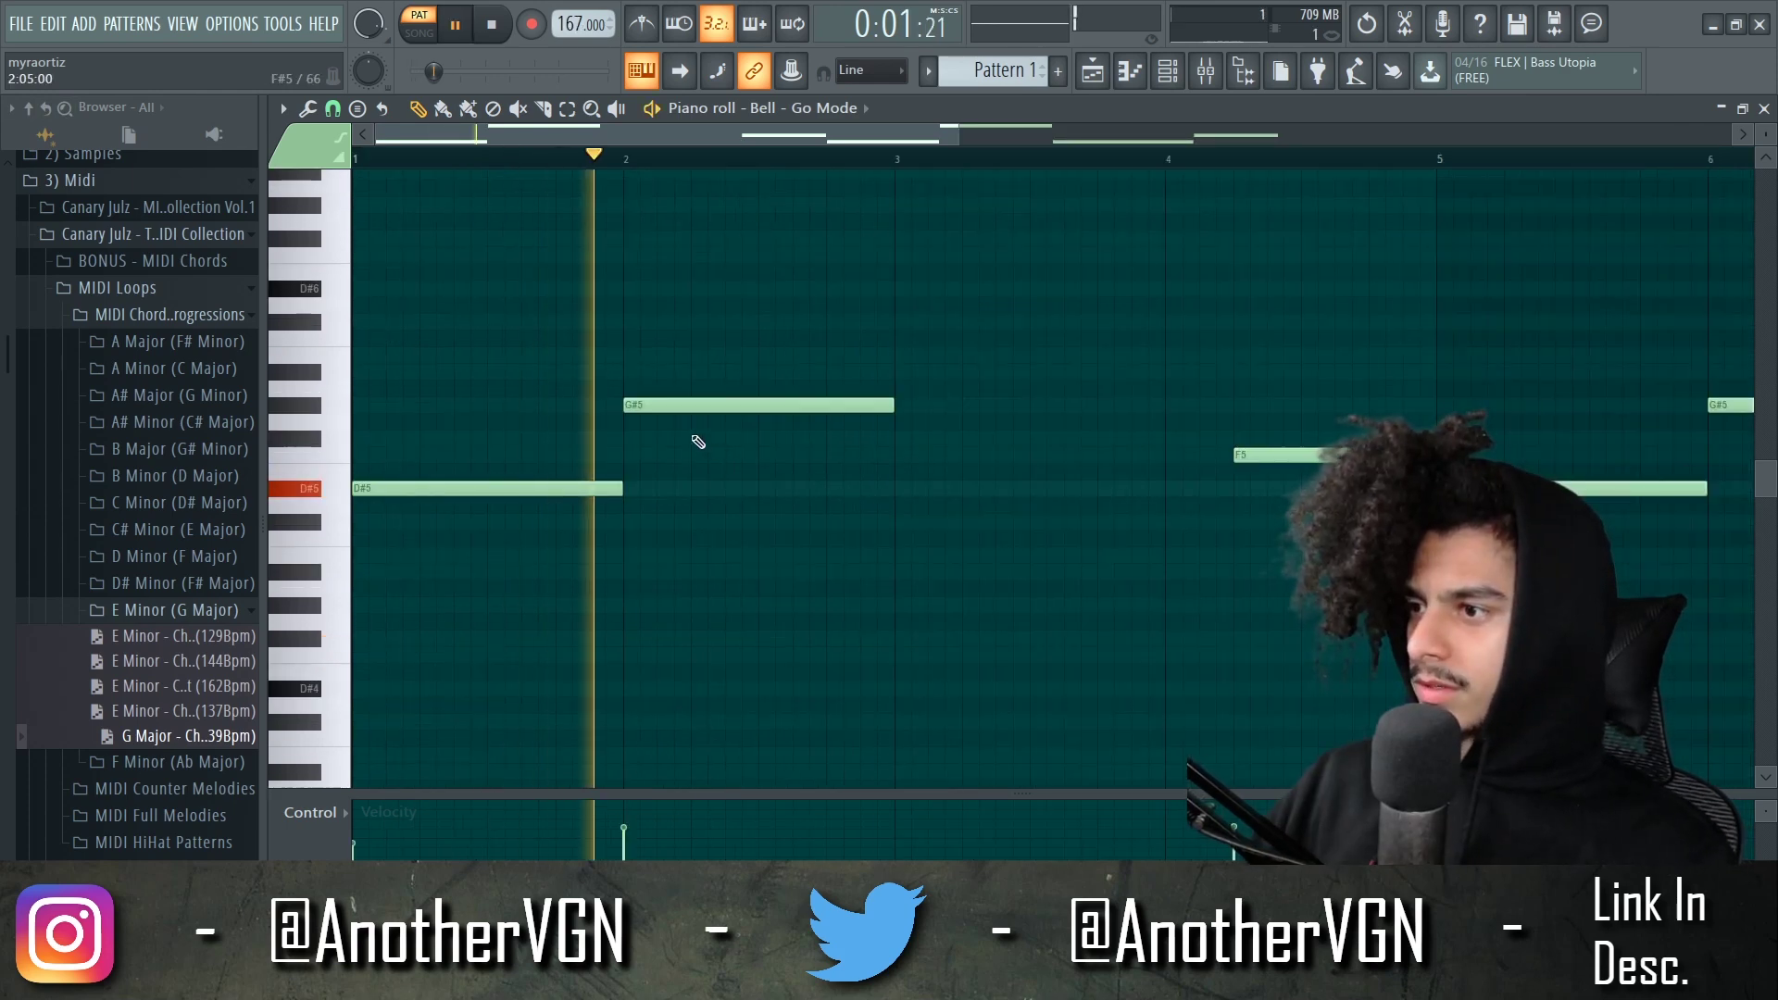
- Add one-beat F#5 and F5 notes in bar 2 and shorten the G#5 note before them to one beat
{"action": "left_click", "coordinate": [696, 437]}
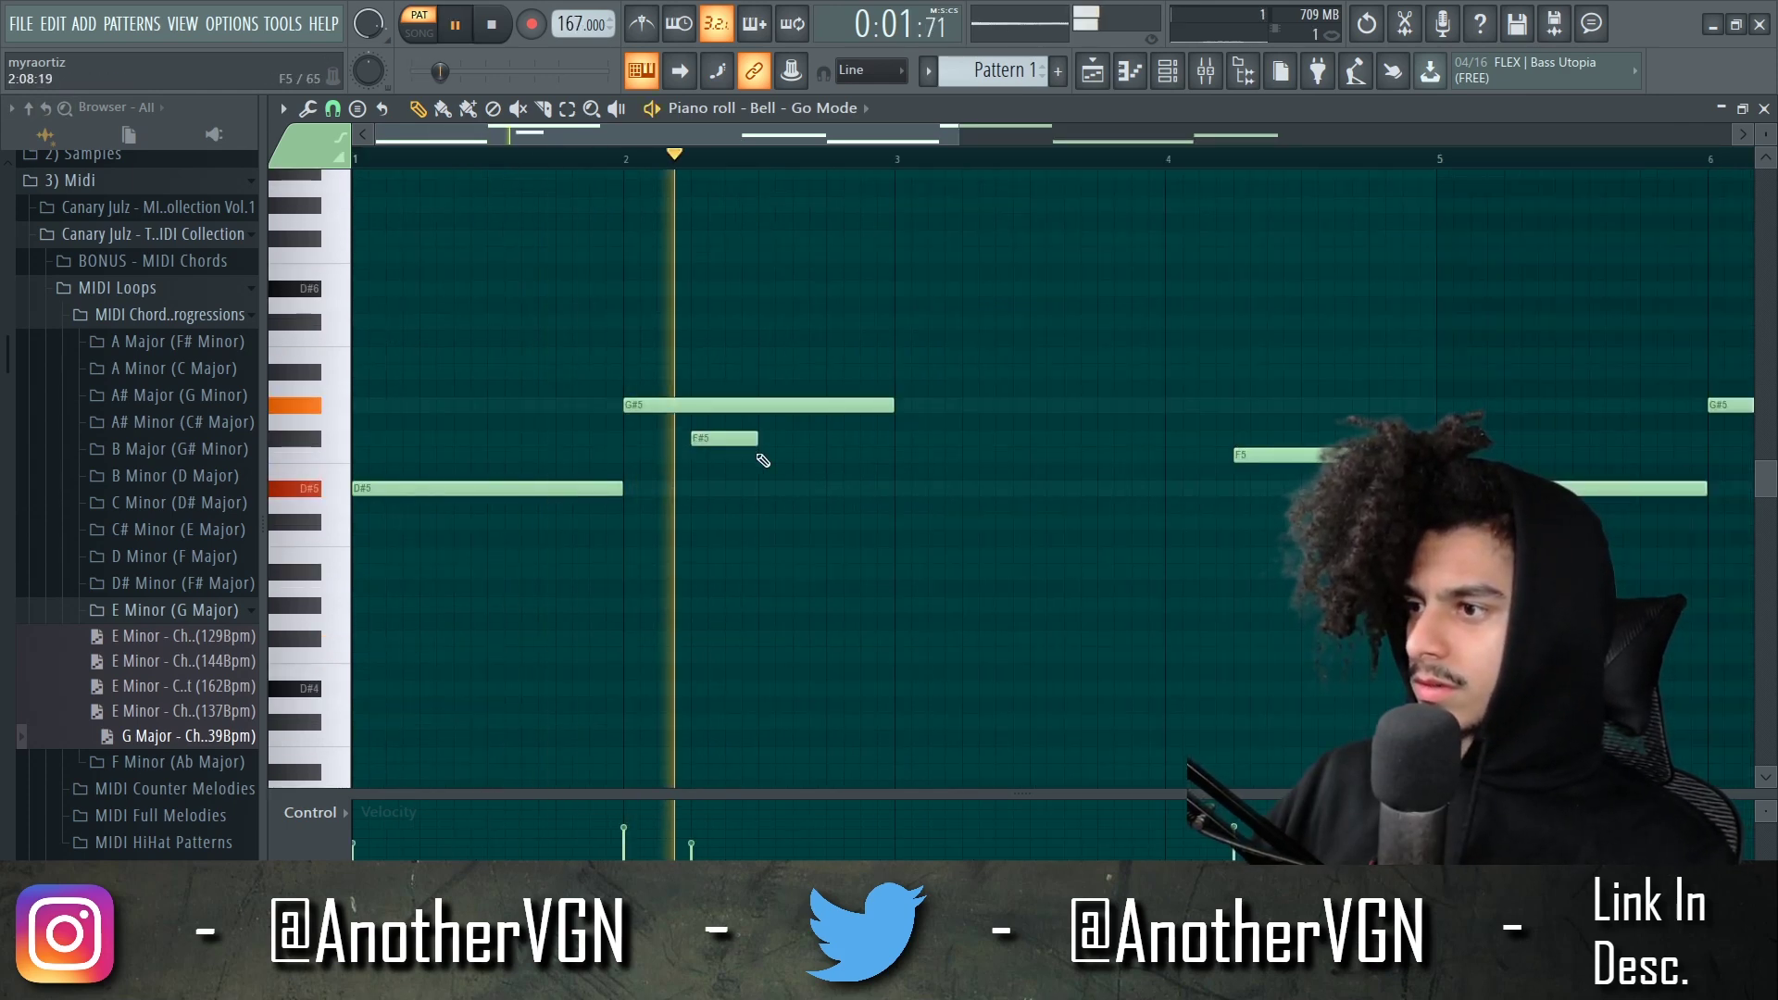
{"action": "left_click", "coordinate": [761, 454]}
{"action": "left_click_drag", "start_coordinate": [750, 396], "coordinate": [684, 396]}
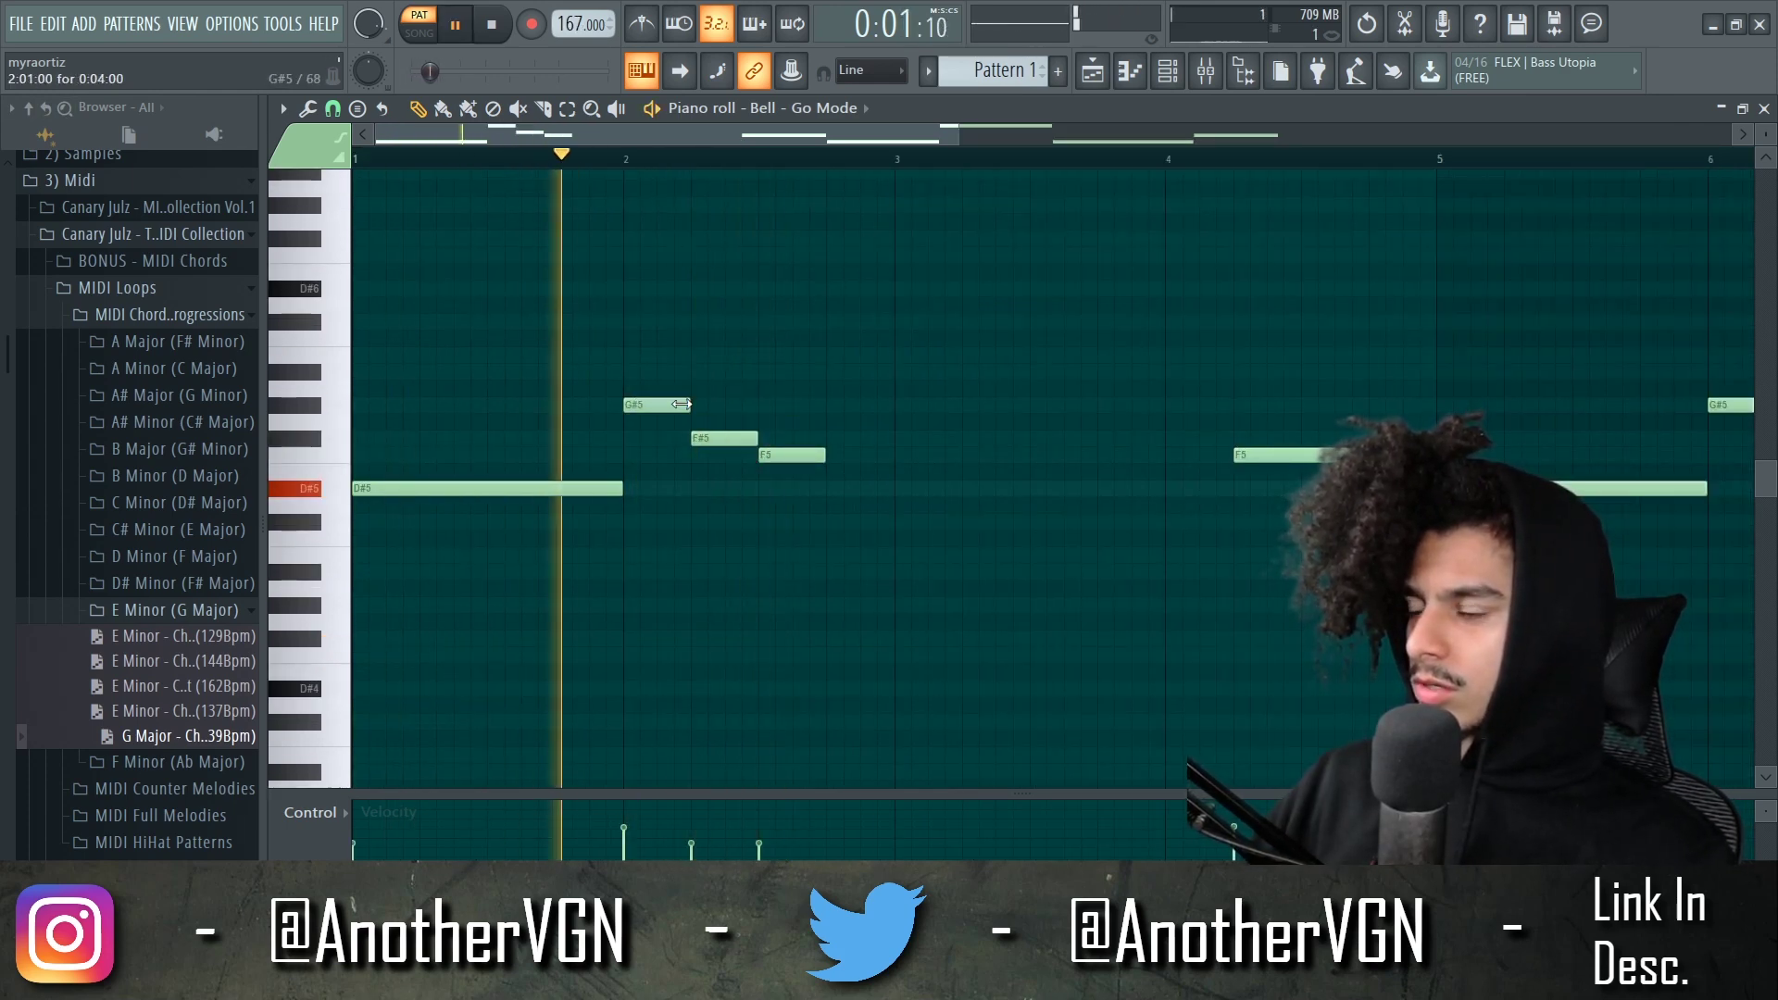
- Continue the melody with A#4 ending bar 2, D#5 starting bar 3, and a rising G#4, A#4, B4, C#5 run in bar 4
{"action": "left_click", "coordinate": [838, 606]}
{"action": "left_click", "coordinate": [897, 569]}
{"action": "right_click", "coordinate": [900, 570]}
{"action": "key", "text": "space"}
{"action": "key", "text": "space"}
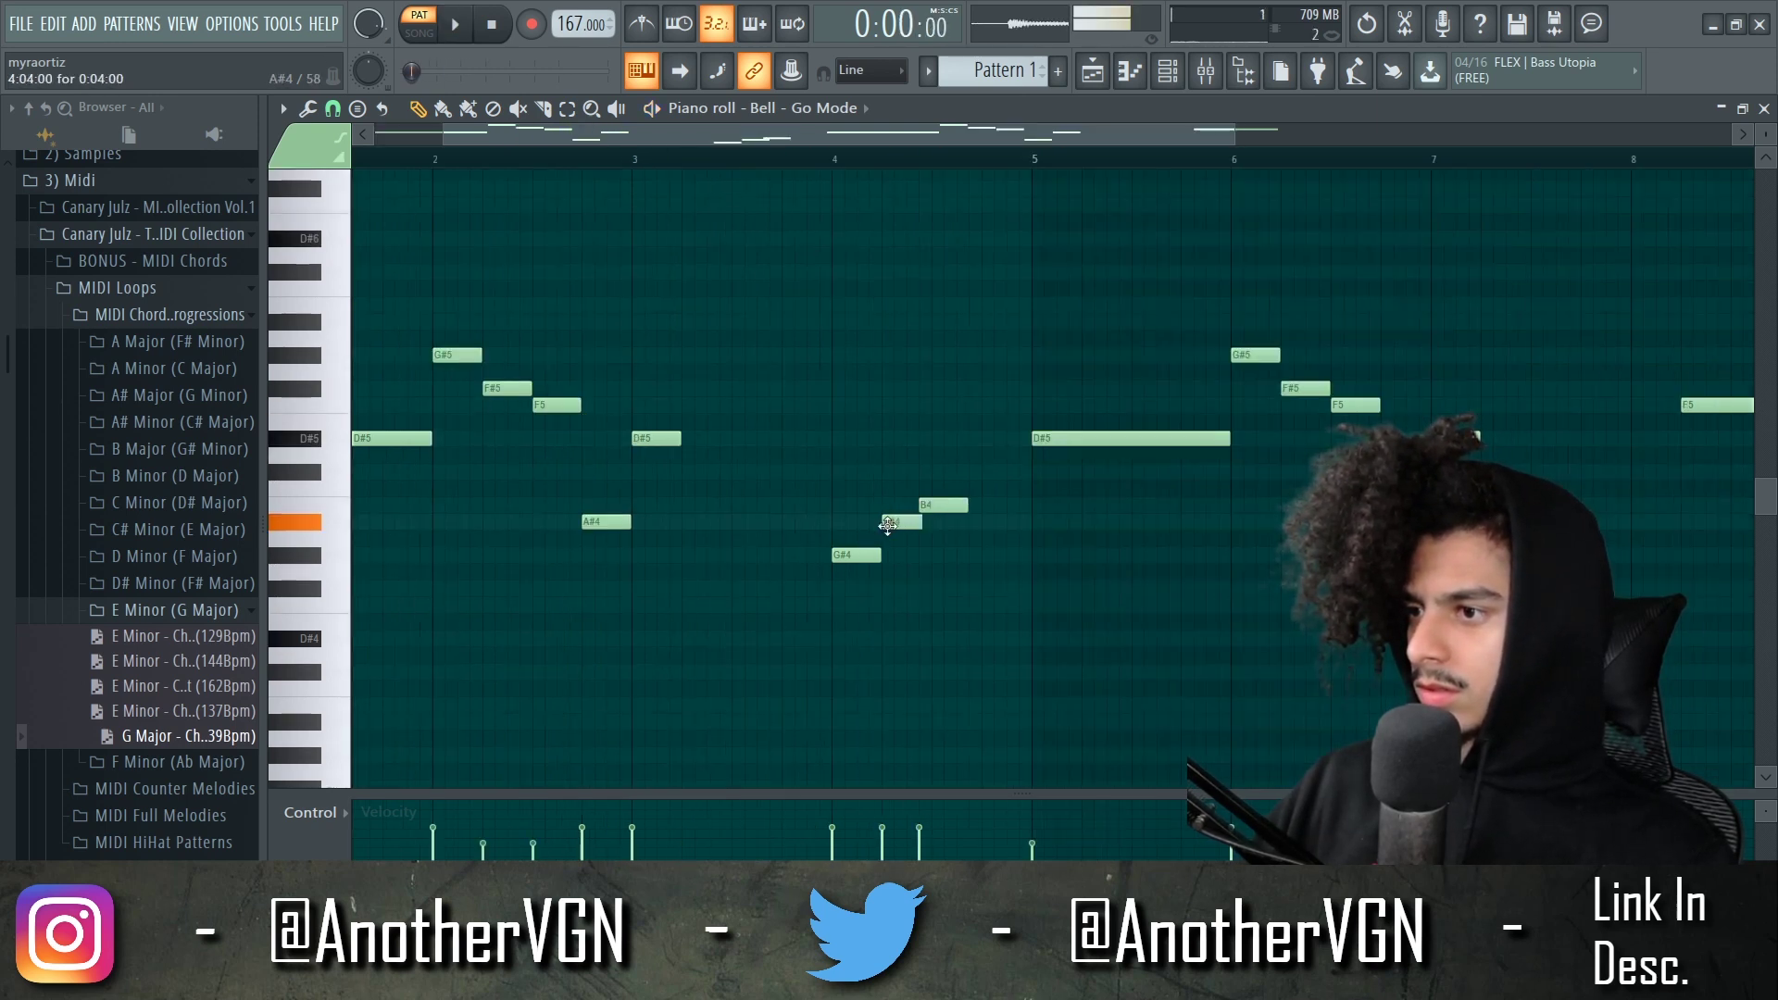
{"action": "key", "text": "space"}
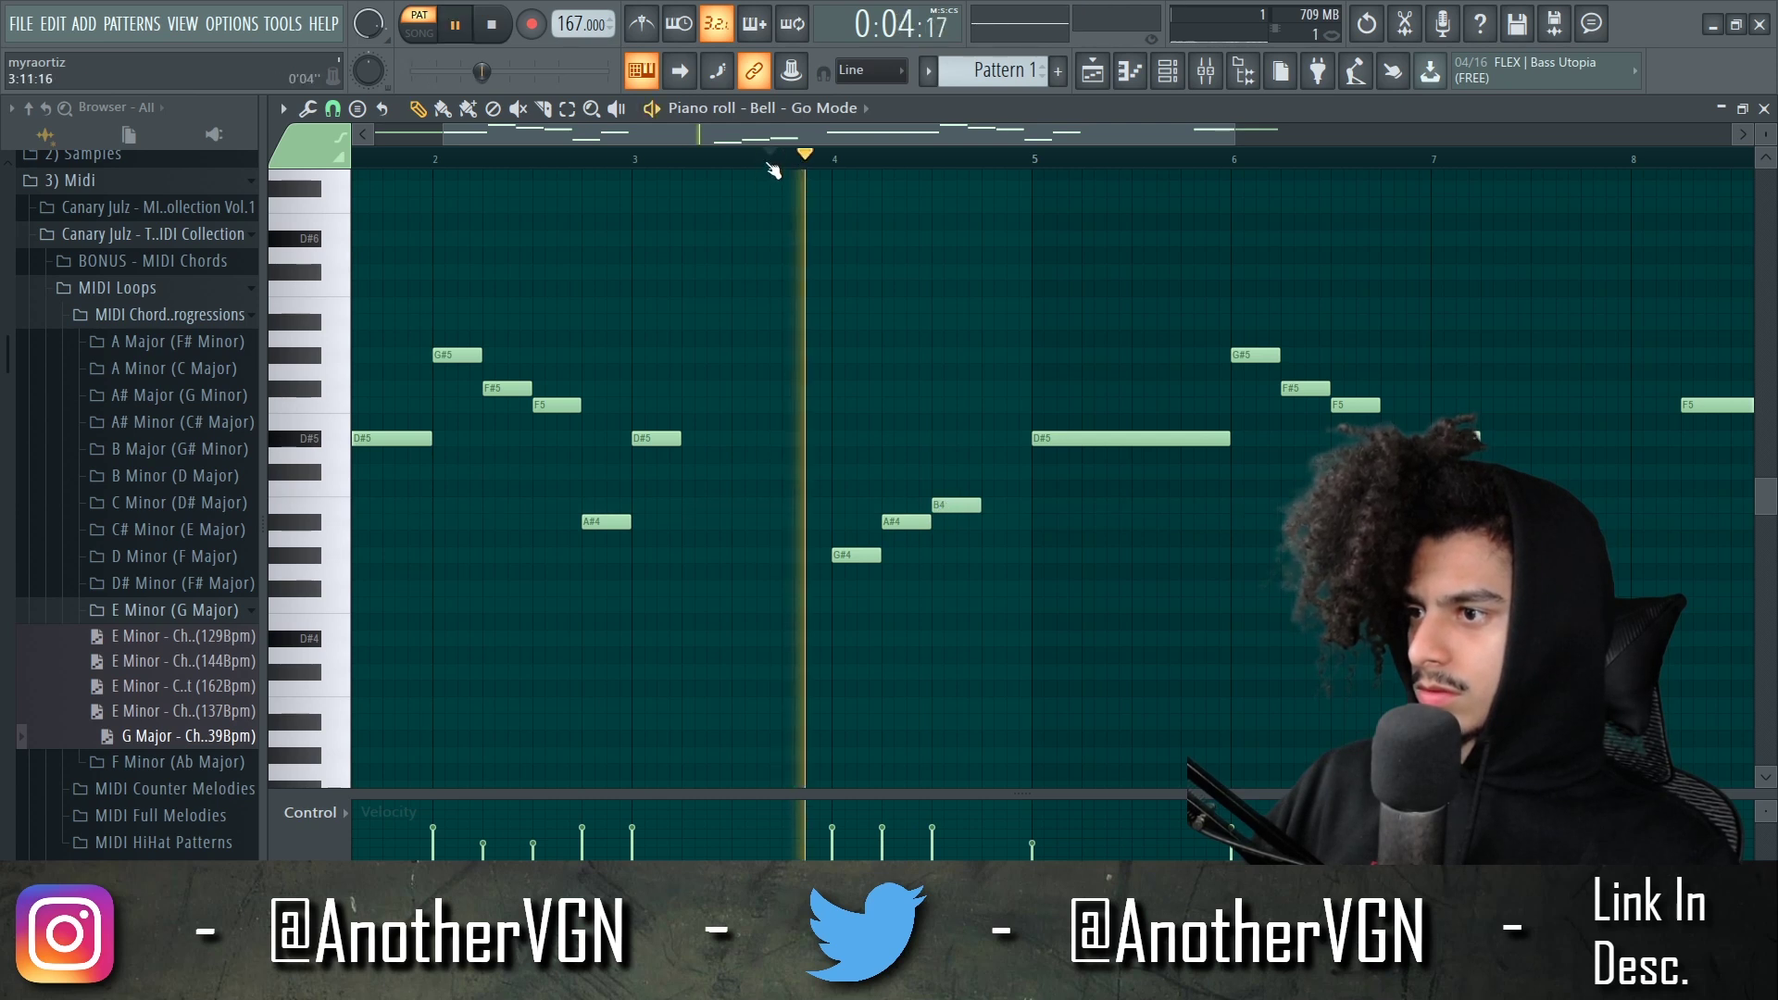
{"action": "left_click", "coordinate": [991, 471]}
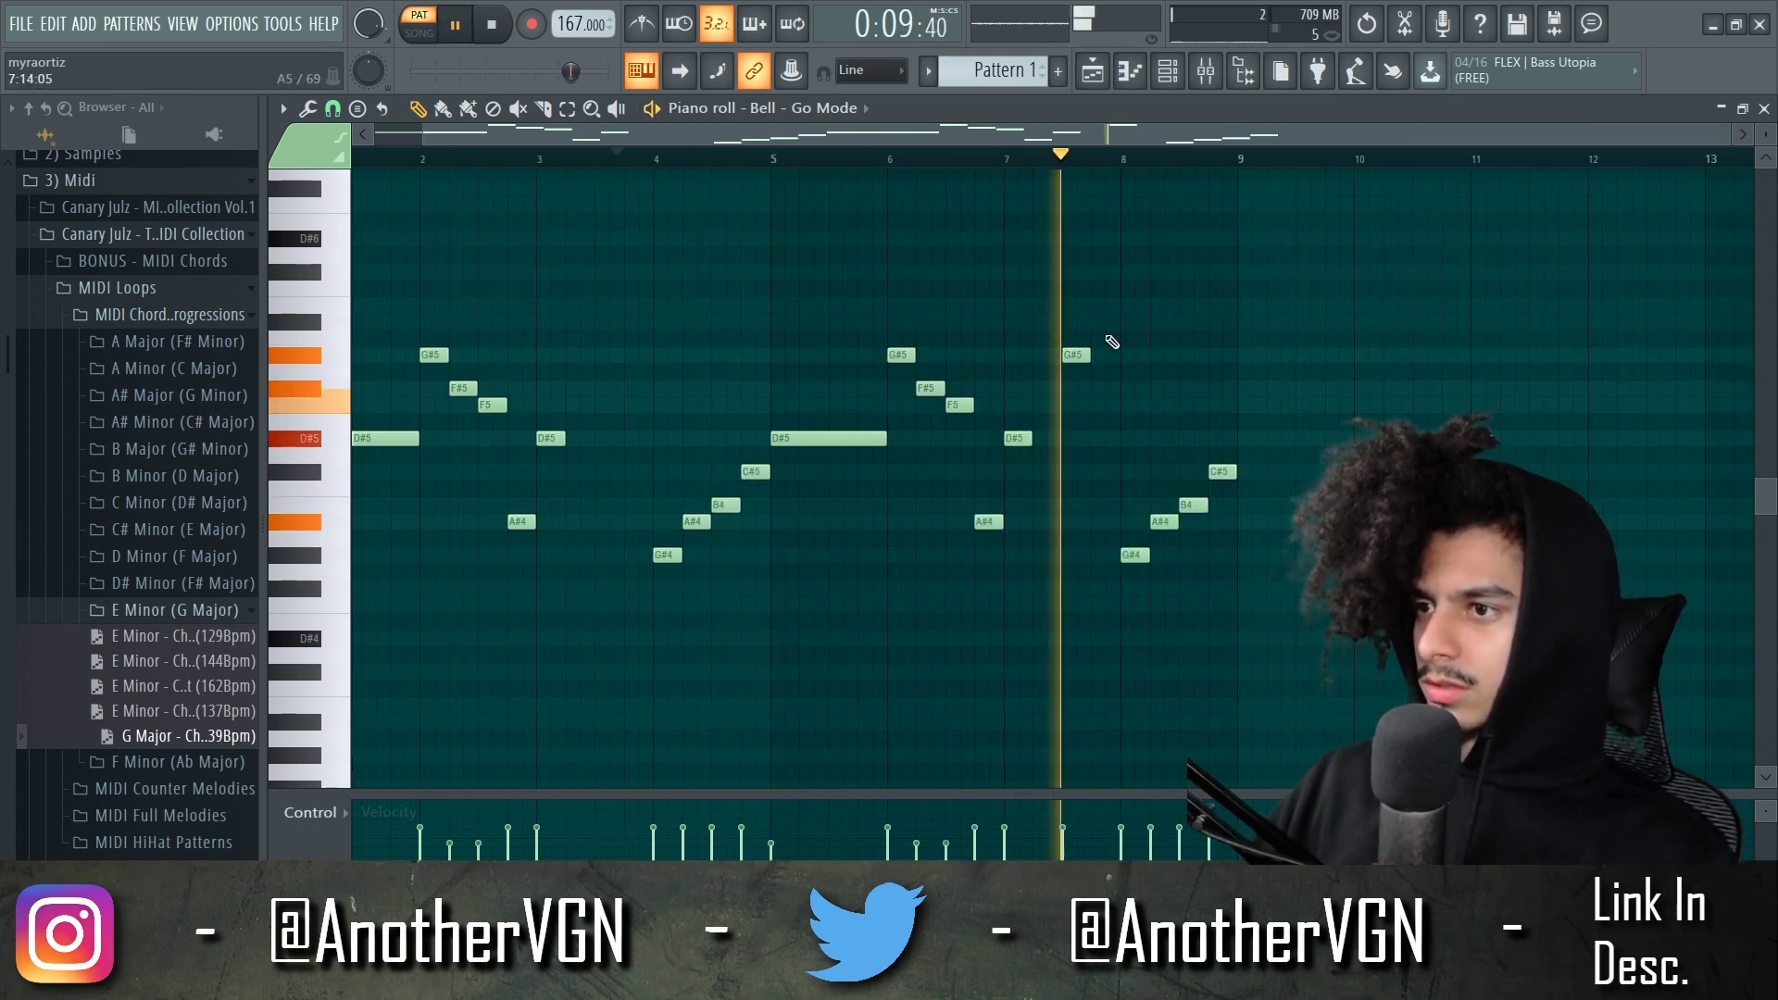
- Add one-beat A#5 and B5 notes above the rising run in bar 8 and listen to the loop
{"action": "left_click", "coordinate": [1125, 322]}
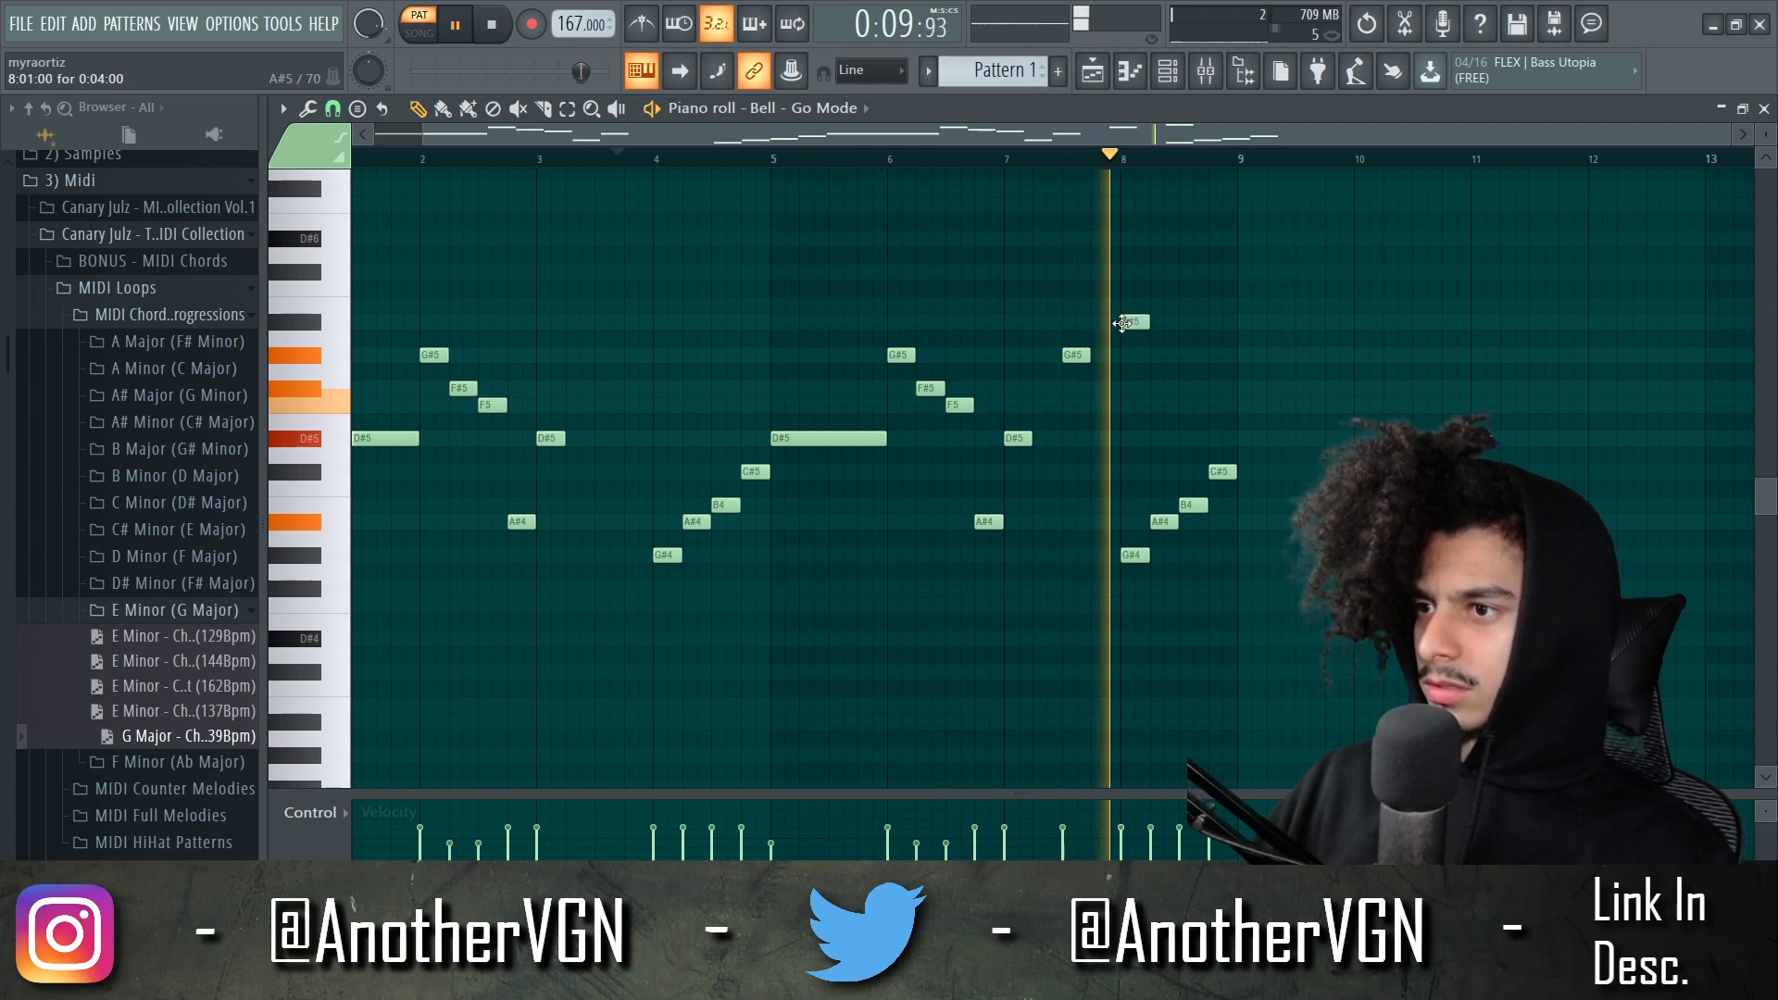
{"action": "left_click", "coordinate": [1189, 303]}
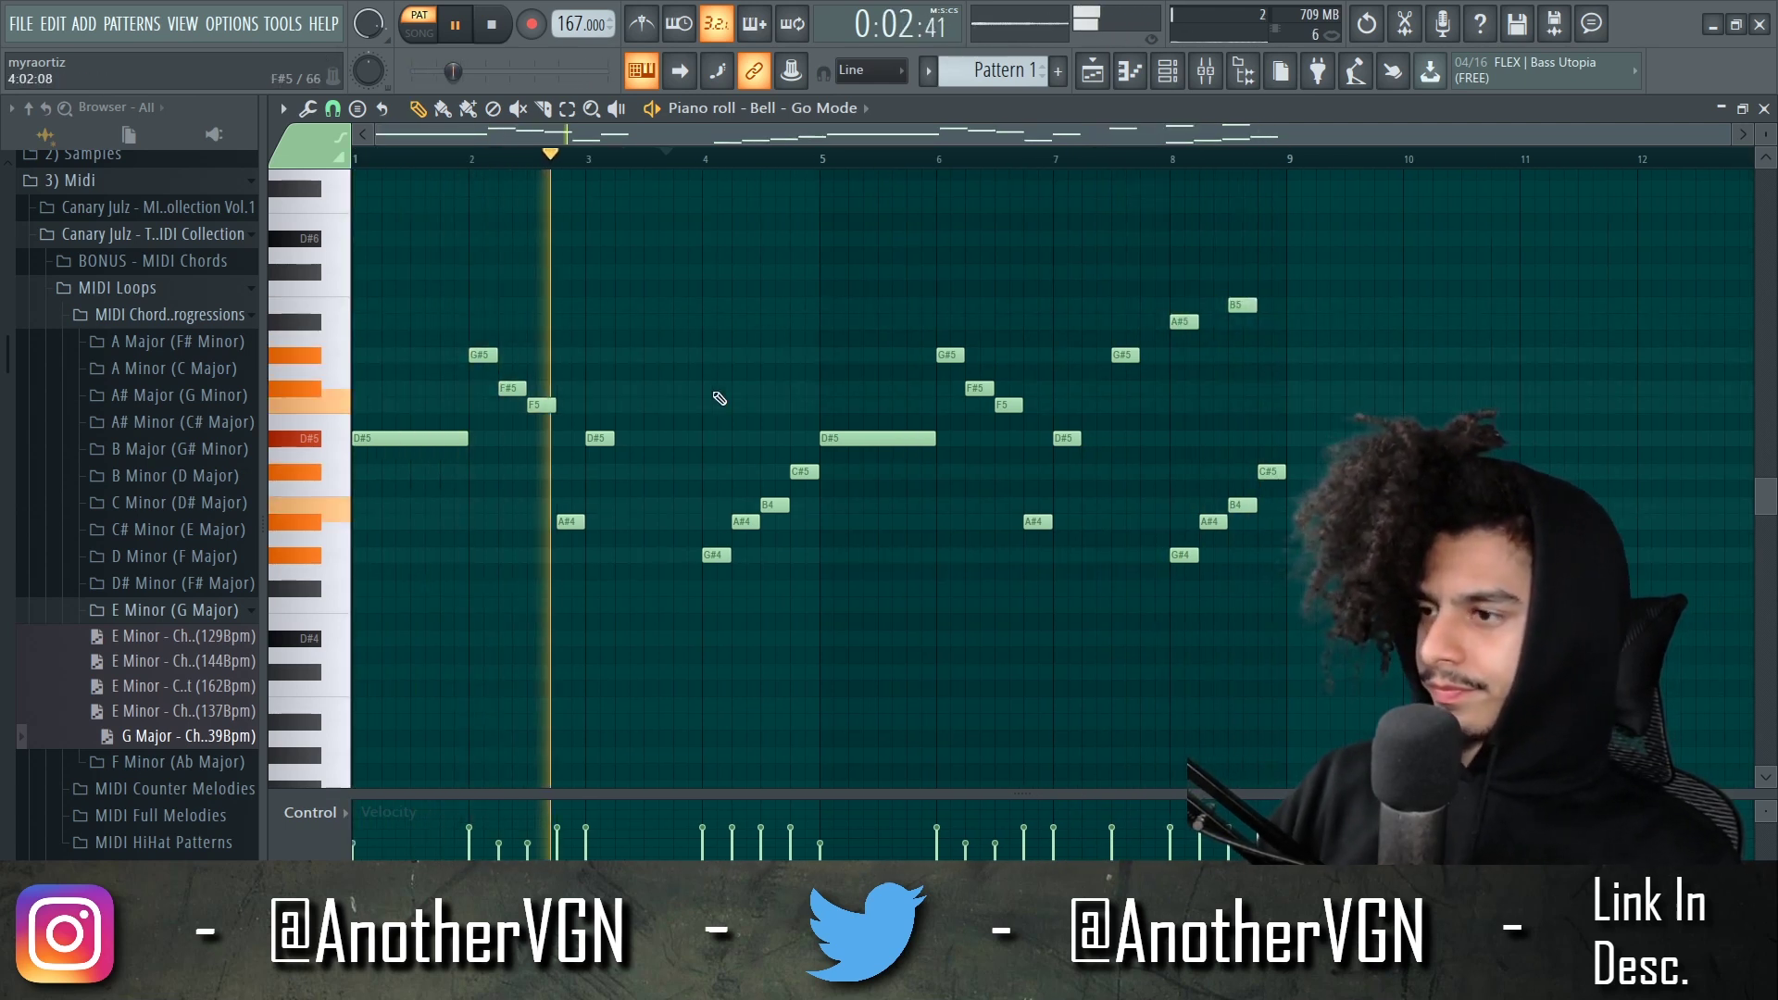
{"action": "key", "text": "space"}
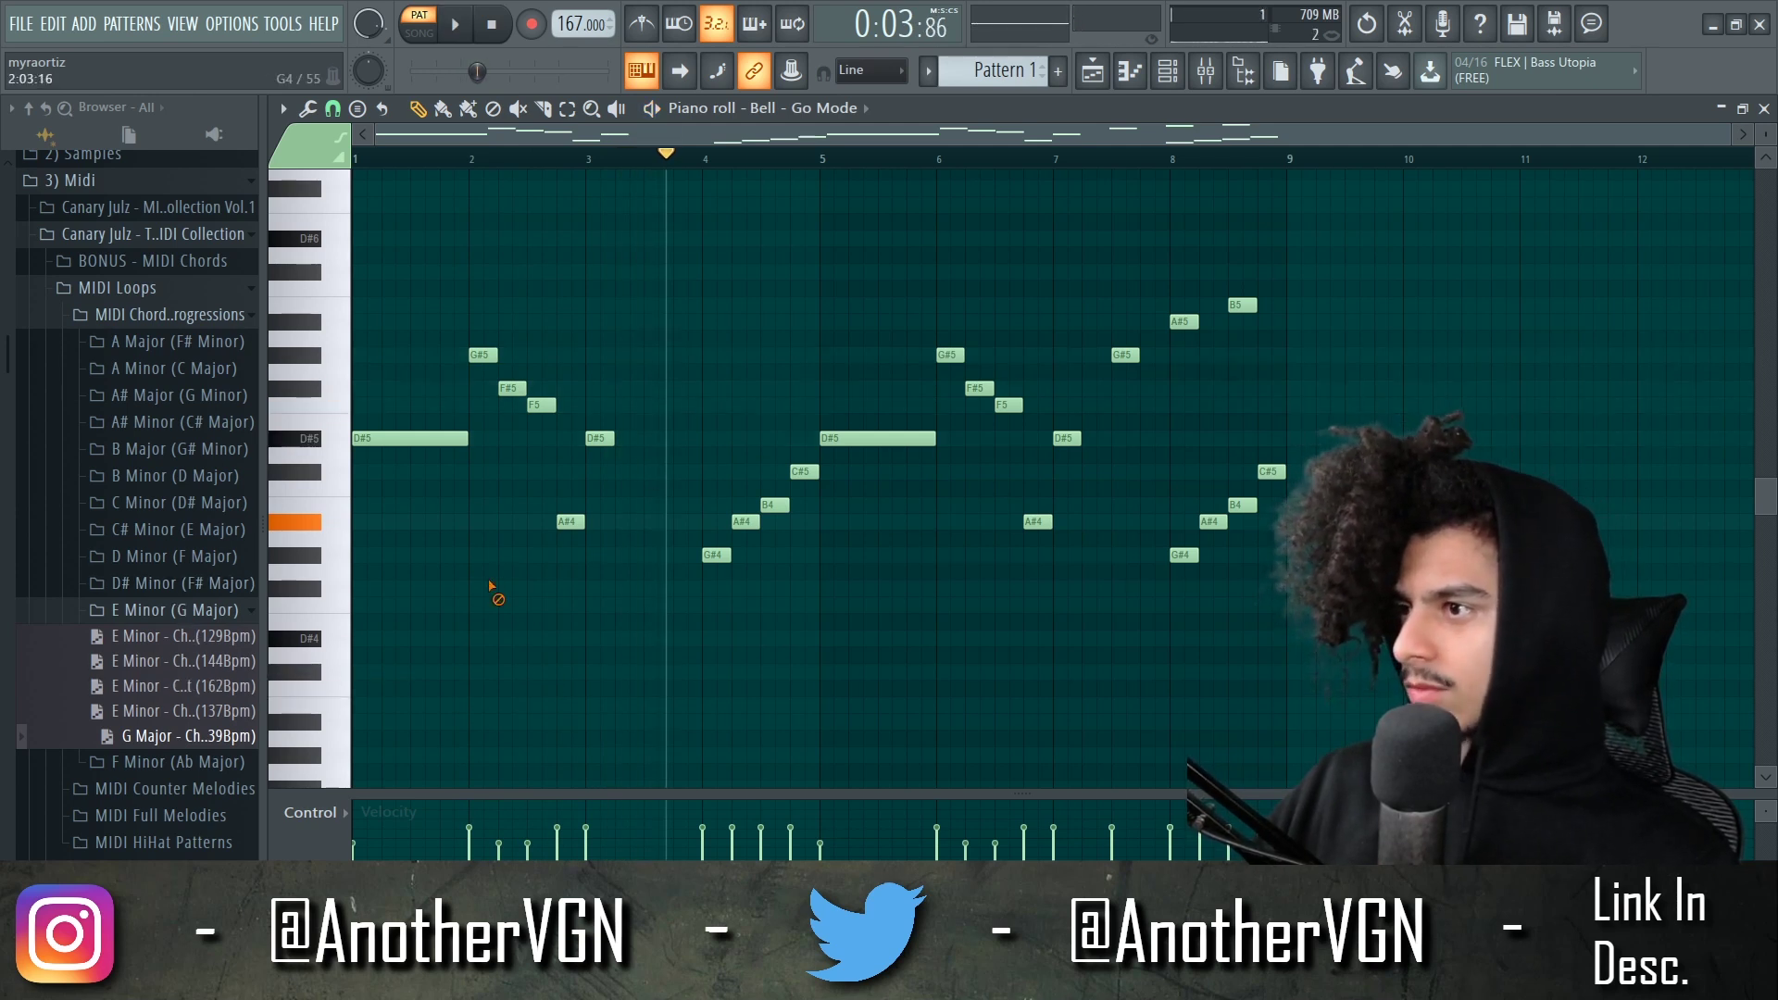
{"action": "scroll", "coordinate": [408, 476], "scroll_direction": "up", "scroll_amount": 3}
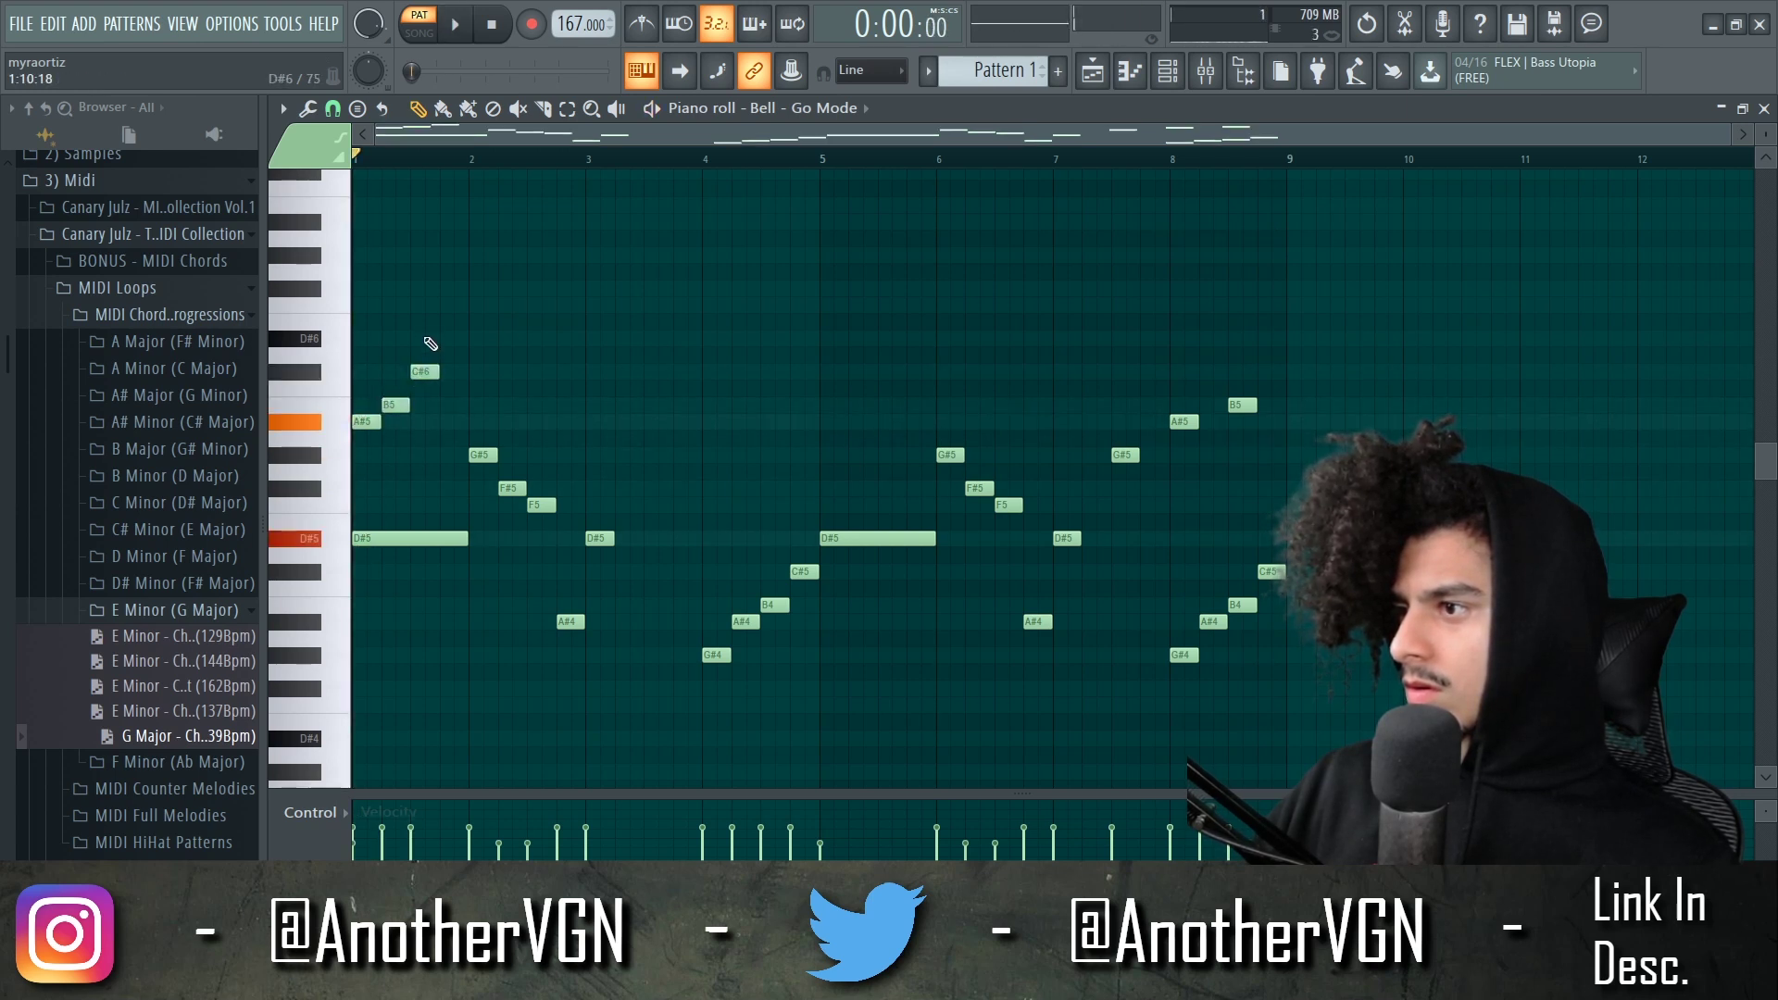
{"action": "left_click", "coordinate": [451, 288]}
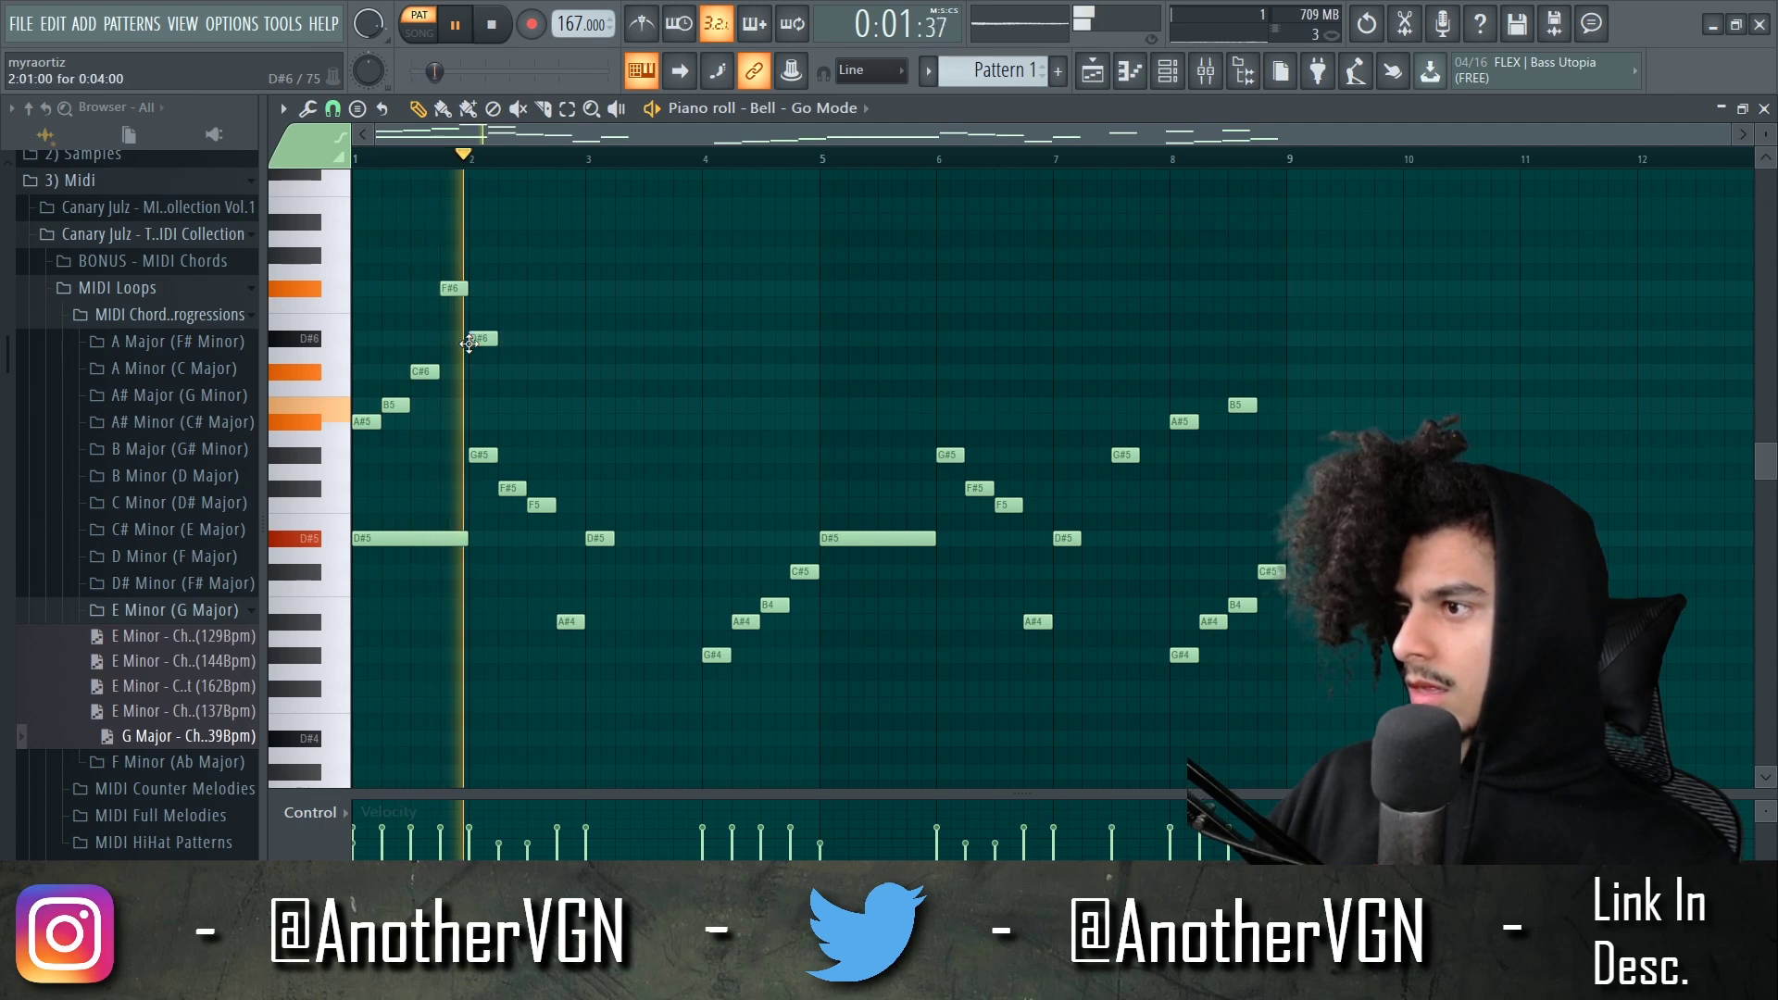
{"action": "left_click", "coordinate": [476, 337]}
{"action": "right_click", "coordinate": [423, 371]}
{"action": "key", "text": "space"}
{"action": "right_click", "coordinate": [394, 404]}
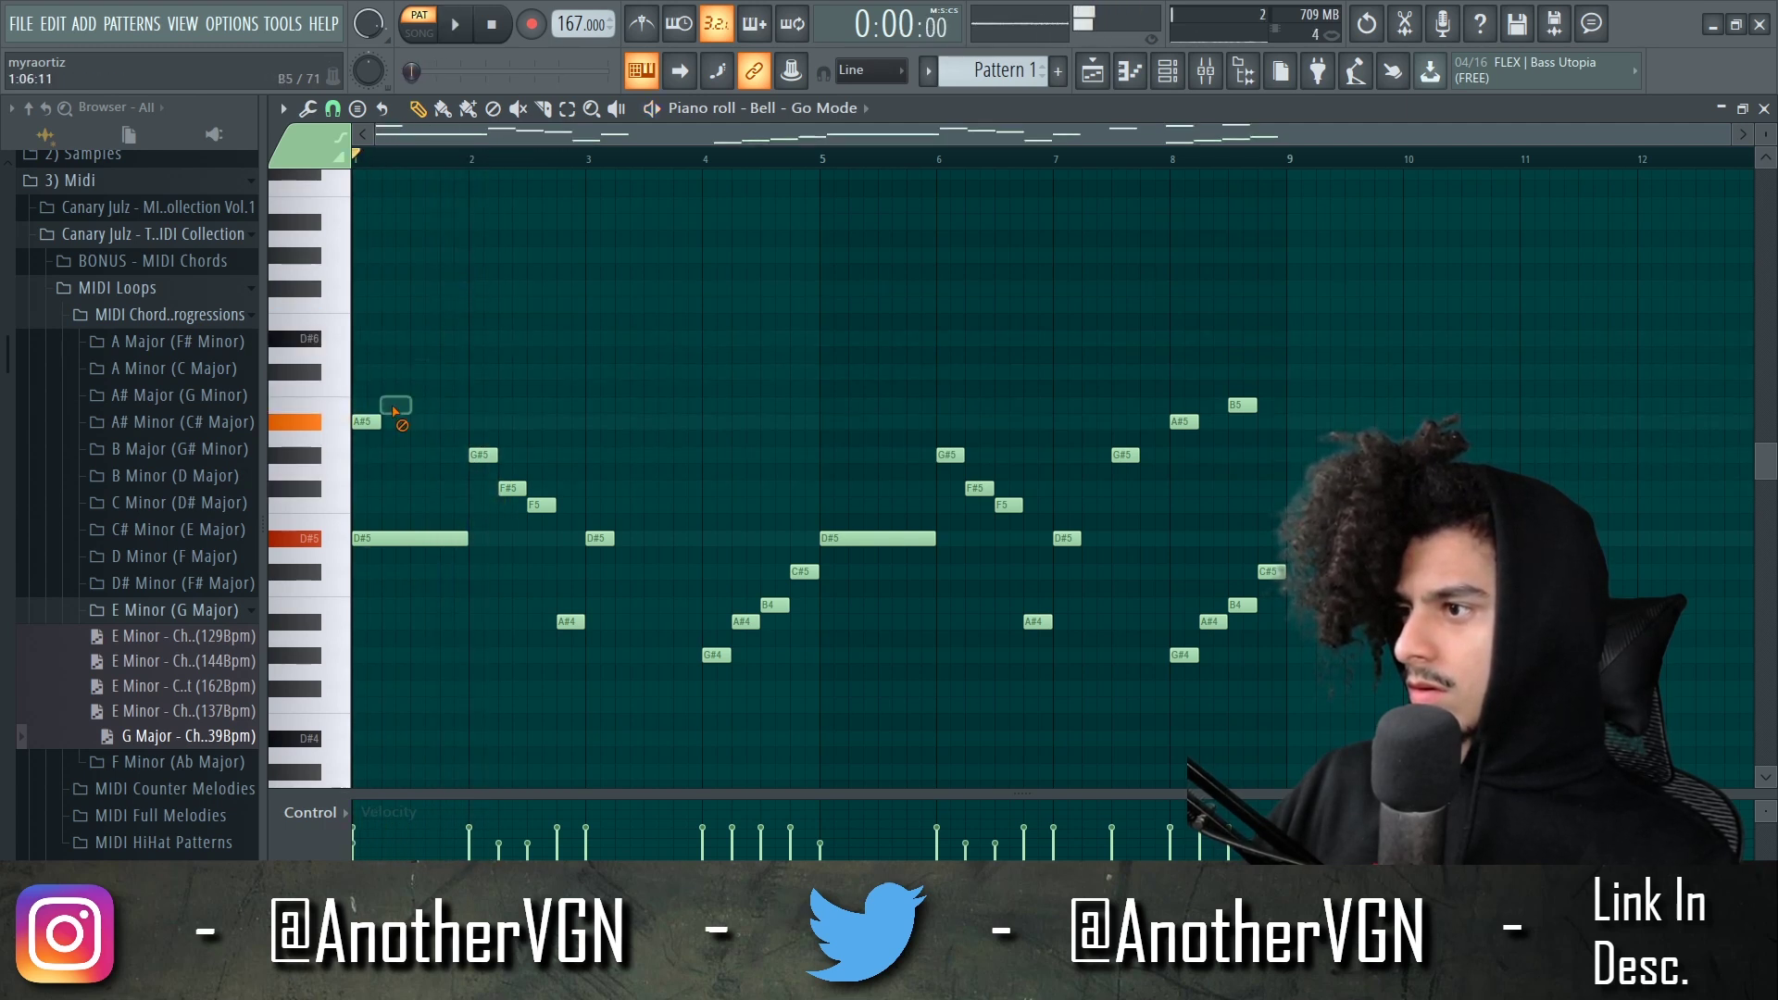
- Add a descending upper line of F#6 and F6 in bar 1 leading to D#6 at bar 2
{"action": "left_click", "coordinate": [422, 288]}
{"action": "left_click", "coordinate": [452, 305]}
{"action": "key", "text": "space"}
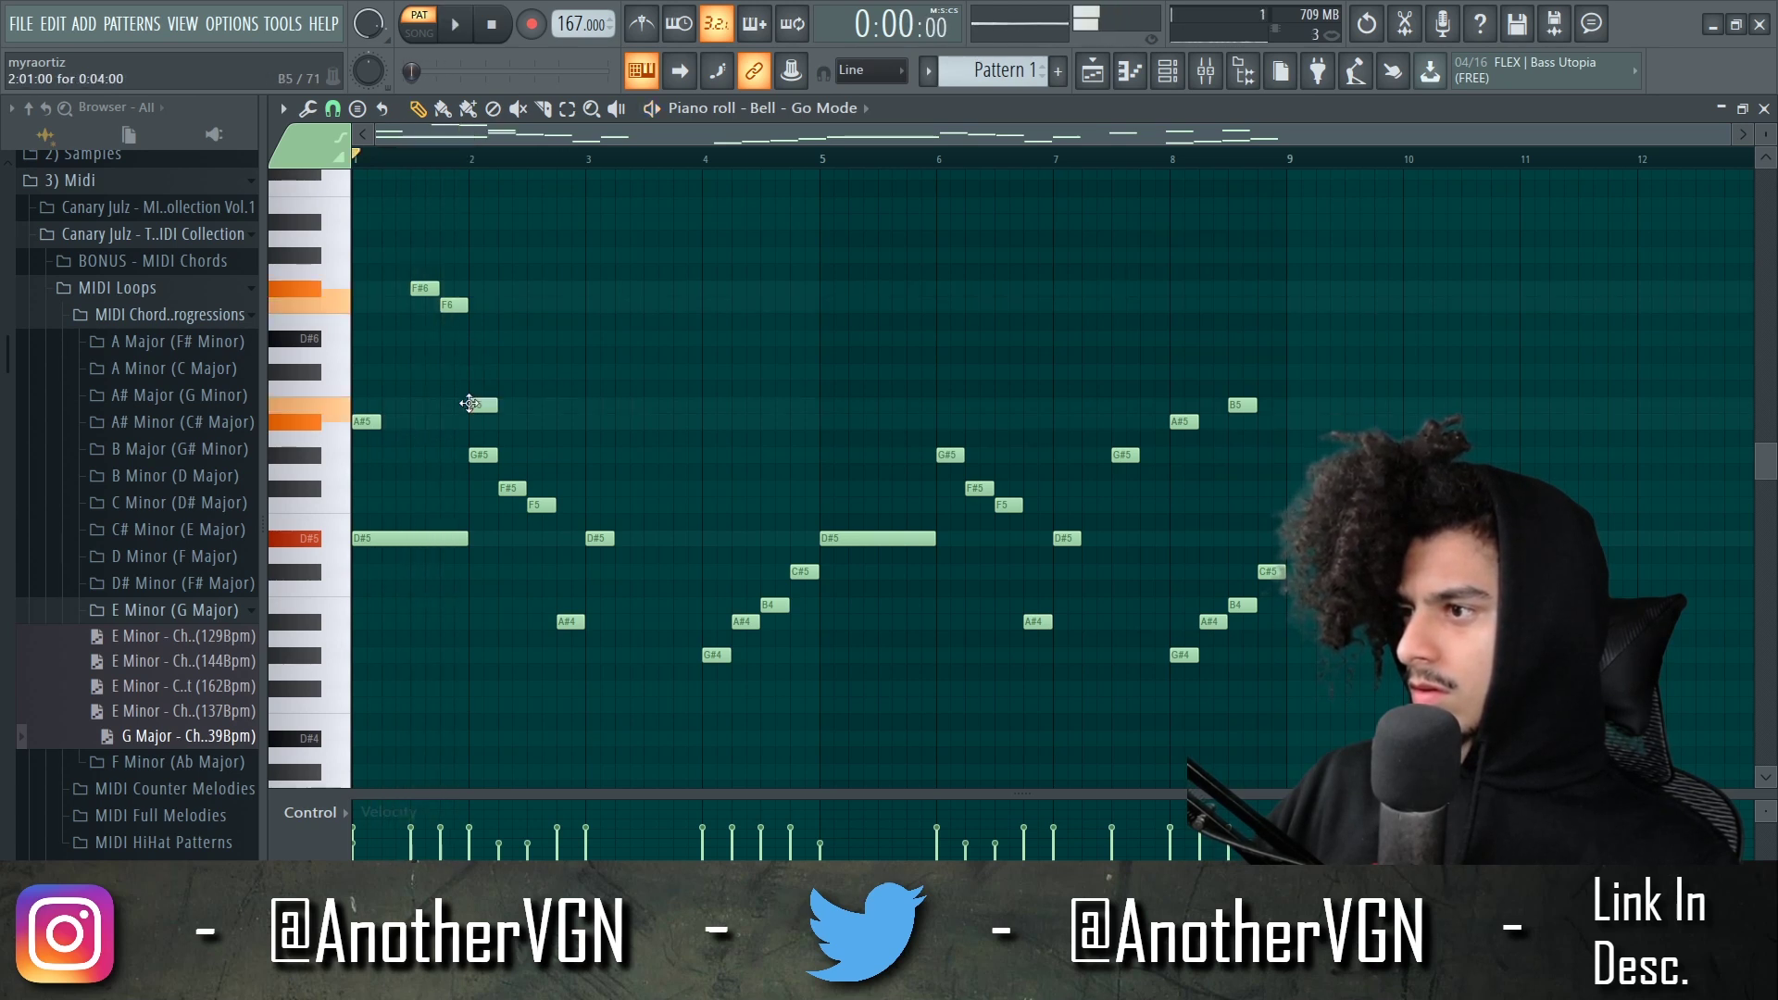
{"action": "left_click", "coordinate": [509, 371]}
{"action": "left_click", "coordinate": [514, 337]}
{"action": "left_click", "coordinate": [537, 304]}
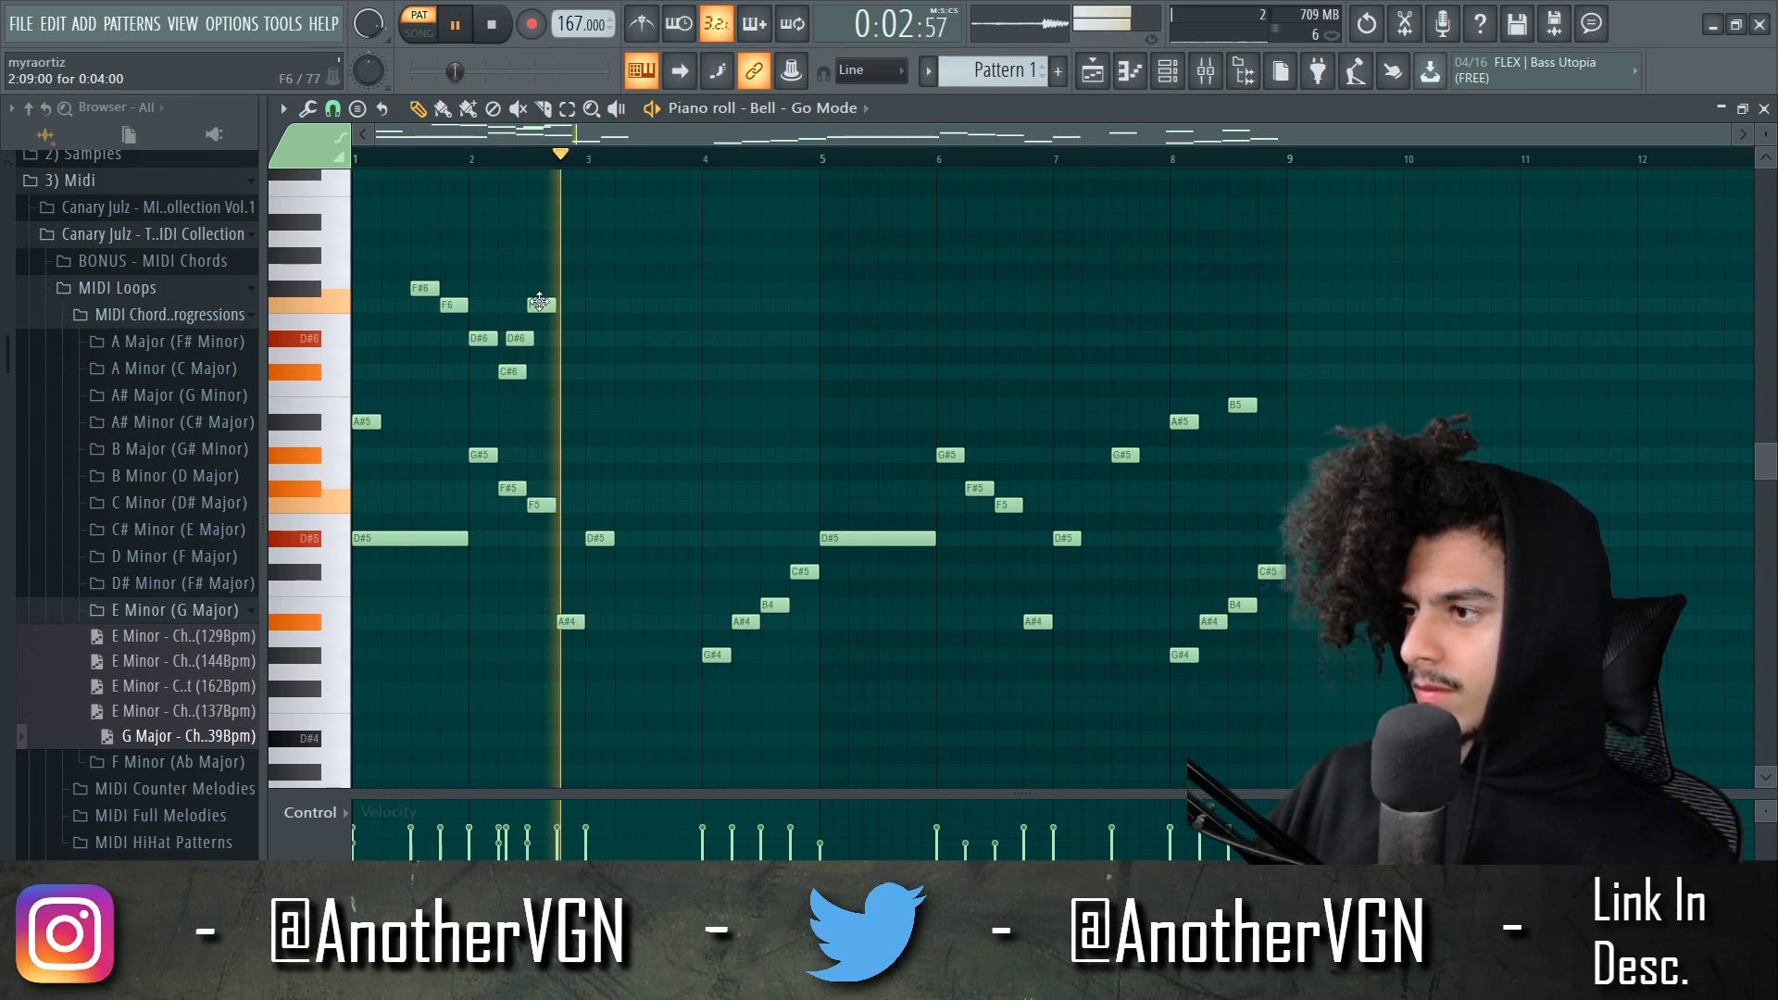
{"action": "scroll", "coordinate": [516, 356], "scroll_direction": "up", "scroll_amount": 3}
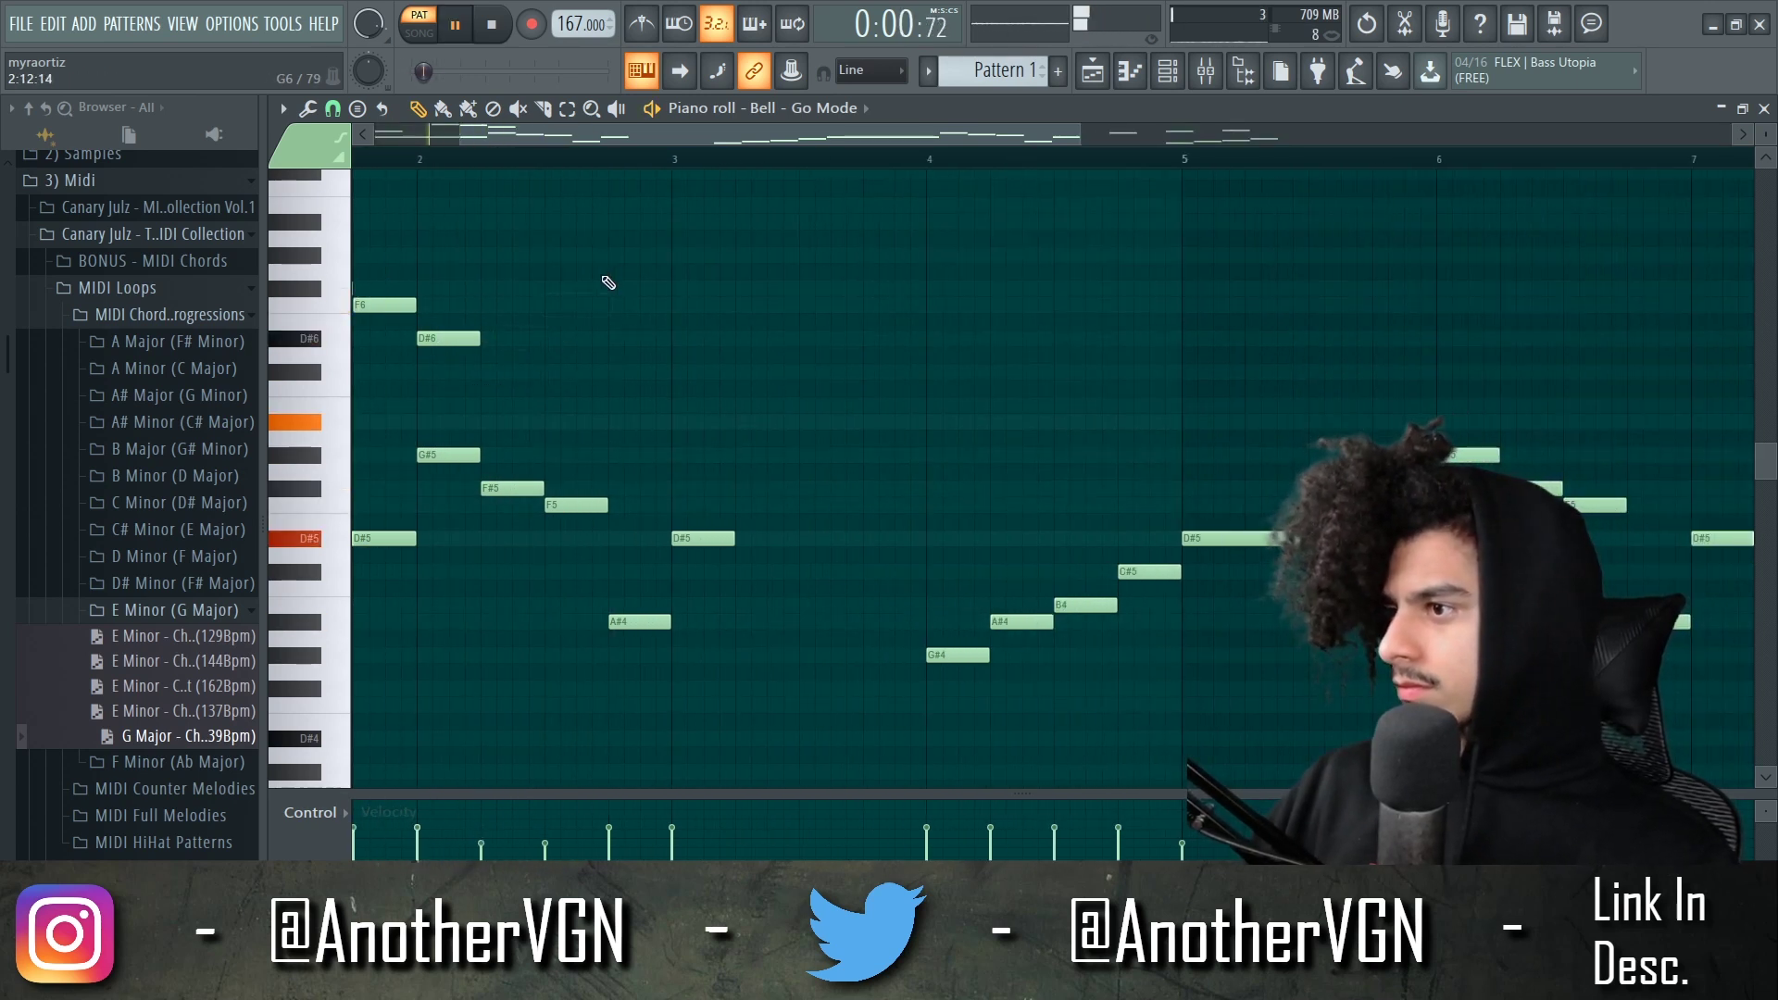
{"action": "left_click", "coordinate": [505, 289]}
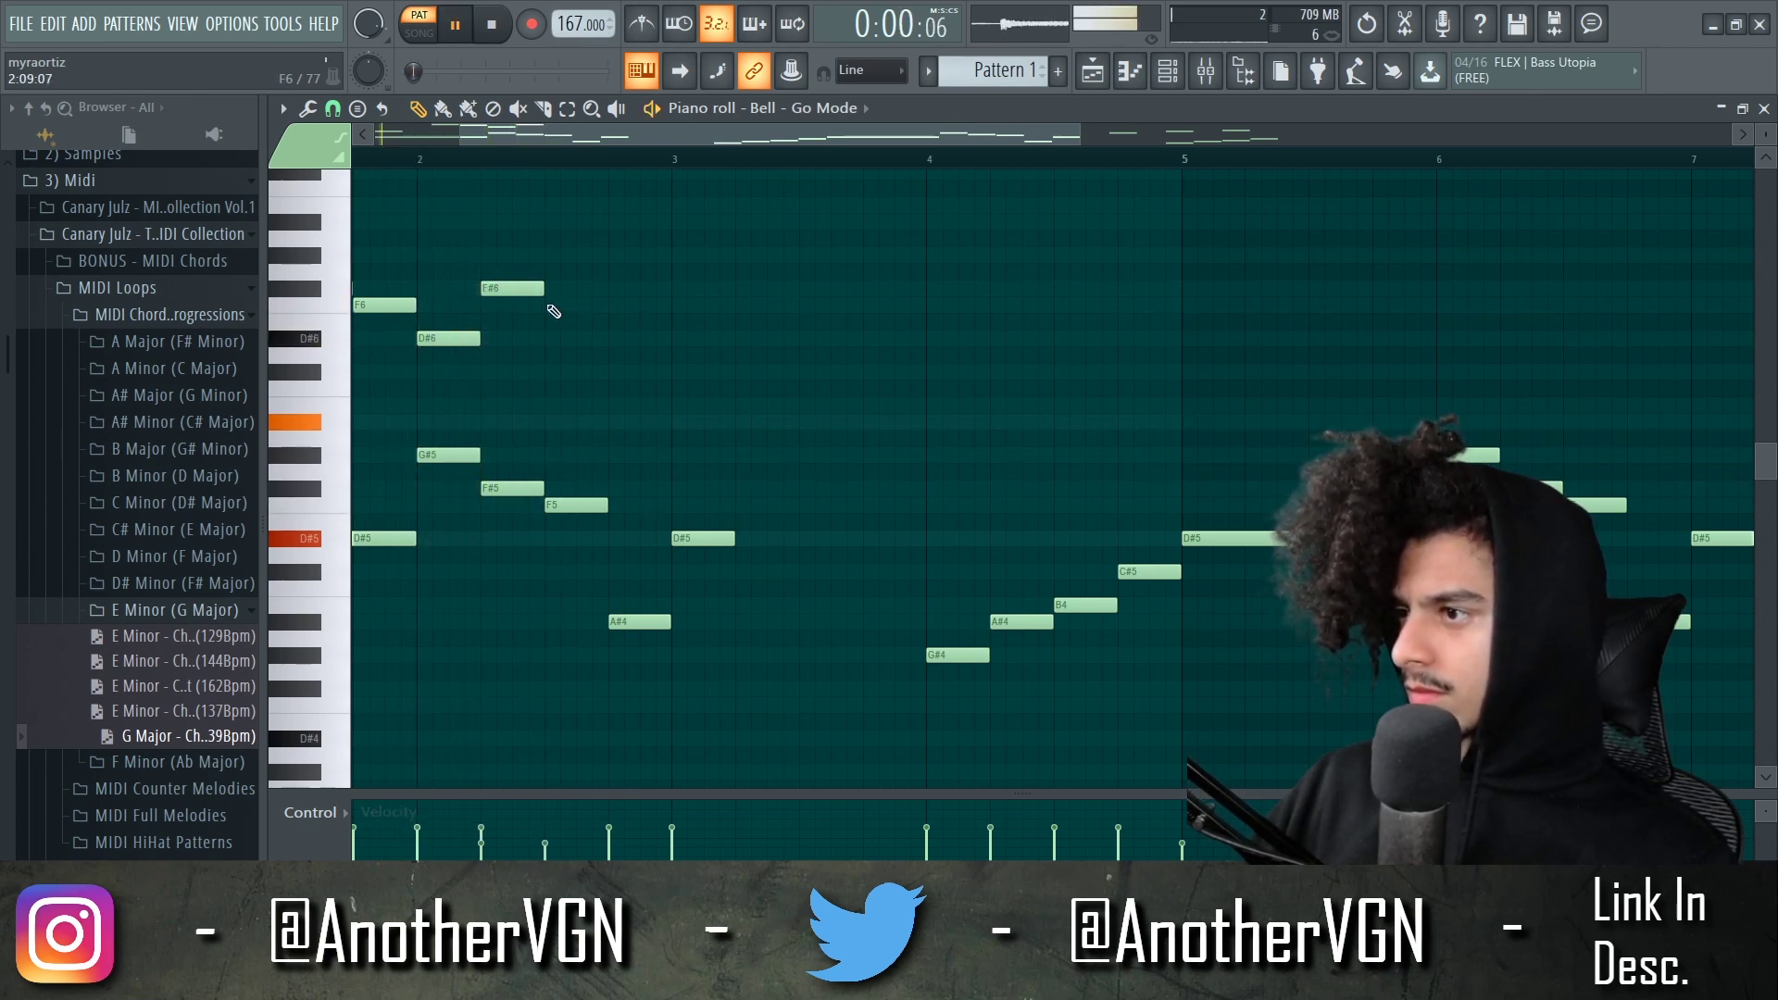
{"action": "left_click", "coordinate": [568, 422]}
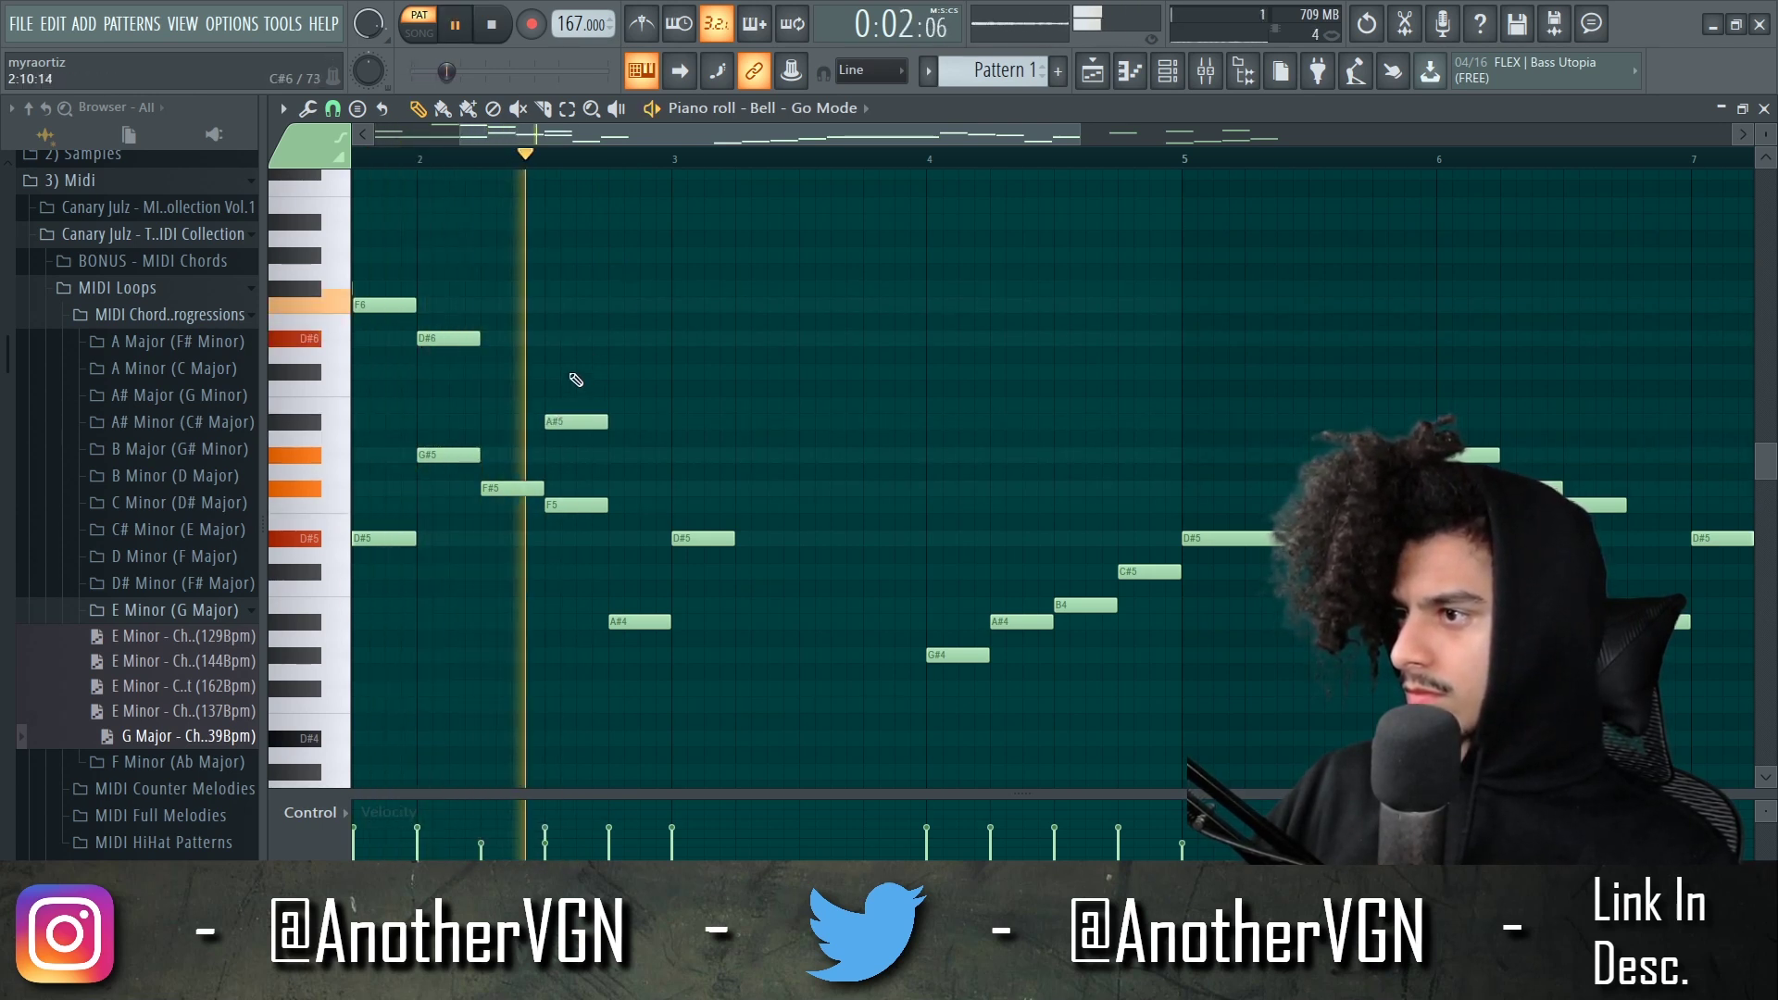
{"action": "left_click", "coordinate": [602, 371]}
{"action": "left_click", "coordinate": [613, 338]}
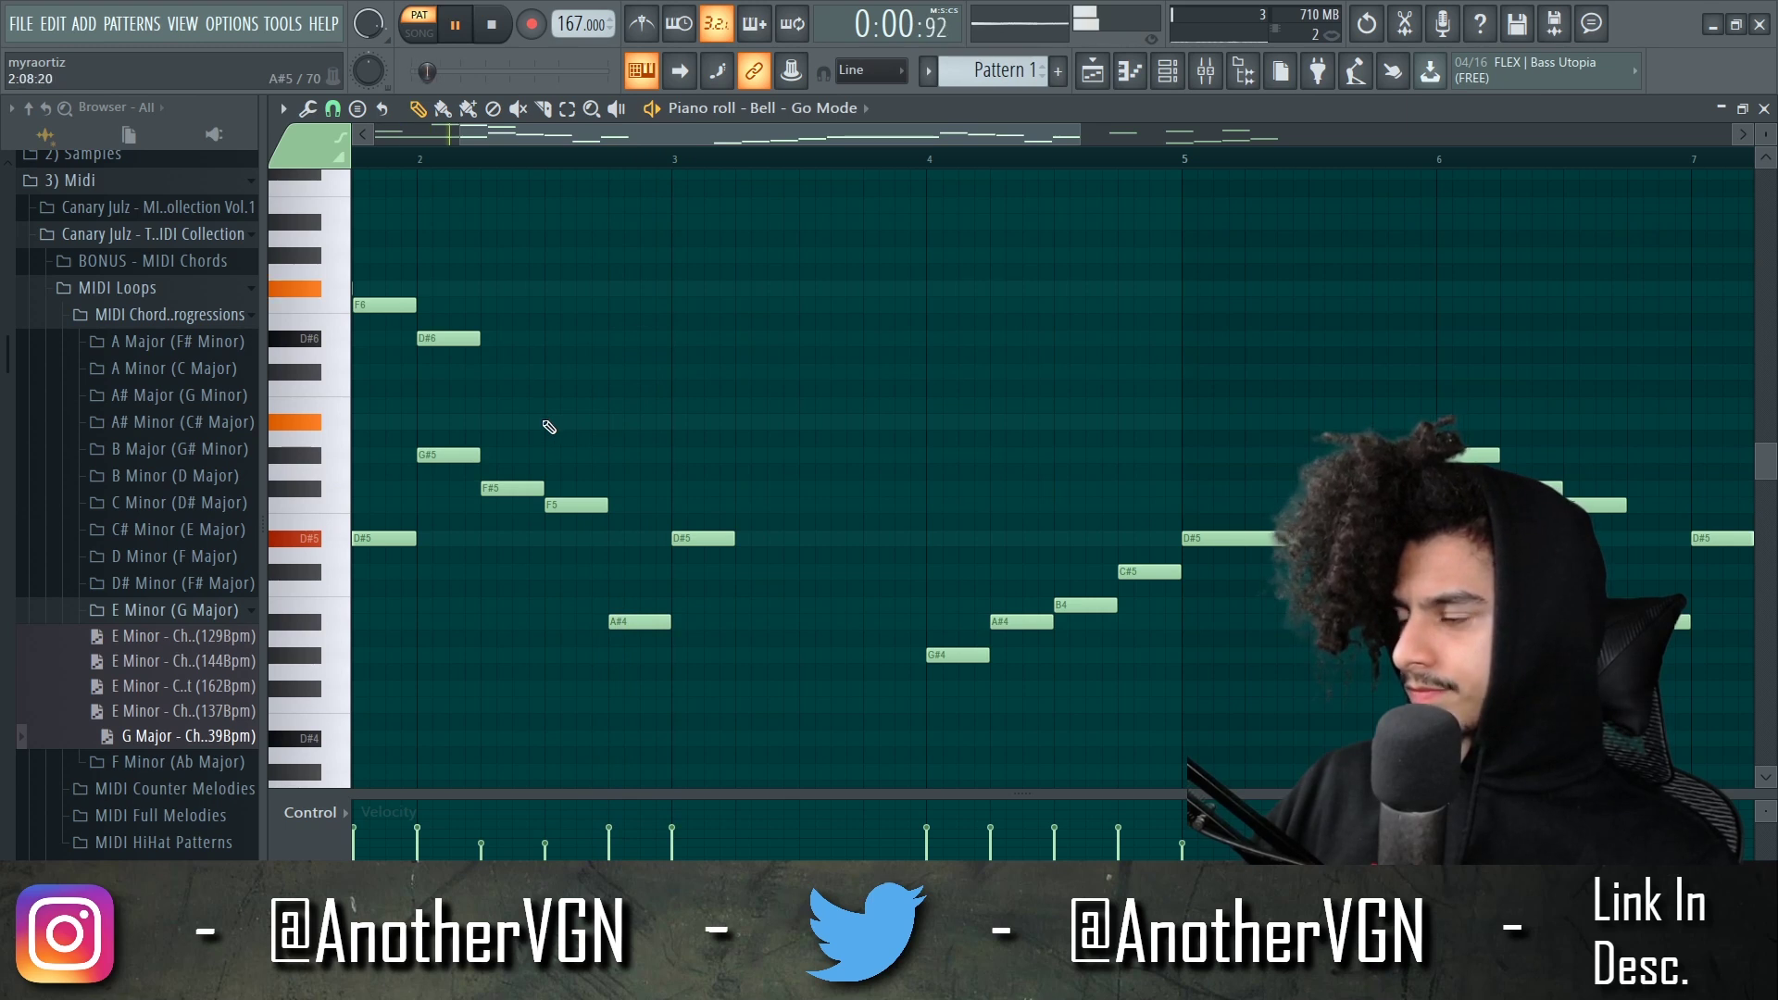
{"action": "left_click", "coordinate": [555, 422]}
{"action": "left_click", "coordinate": [616, 370]}
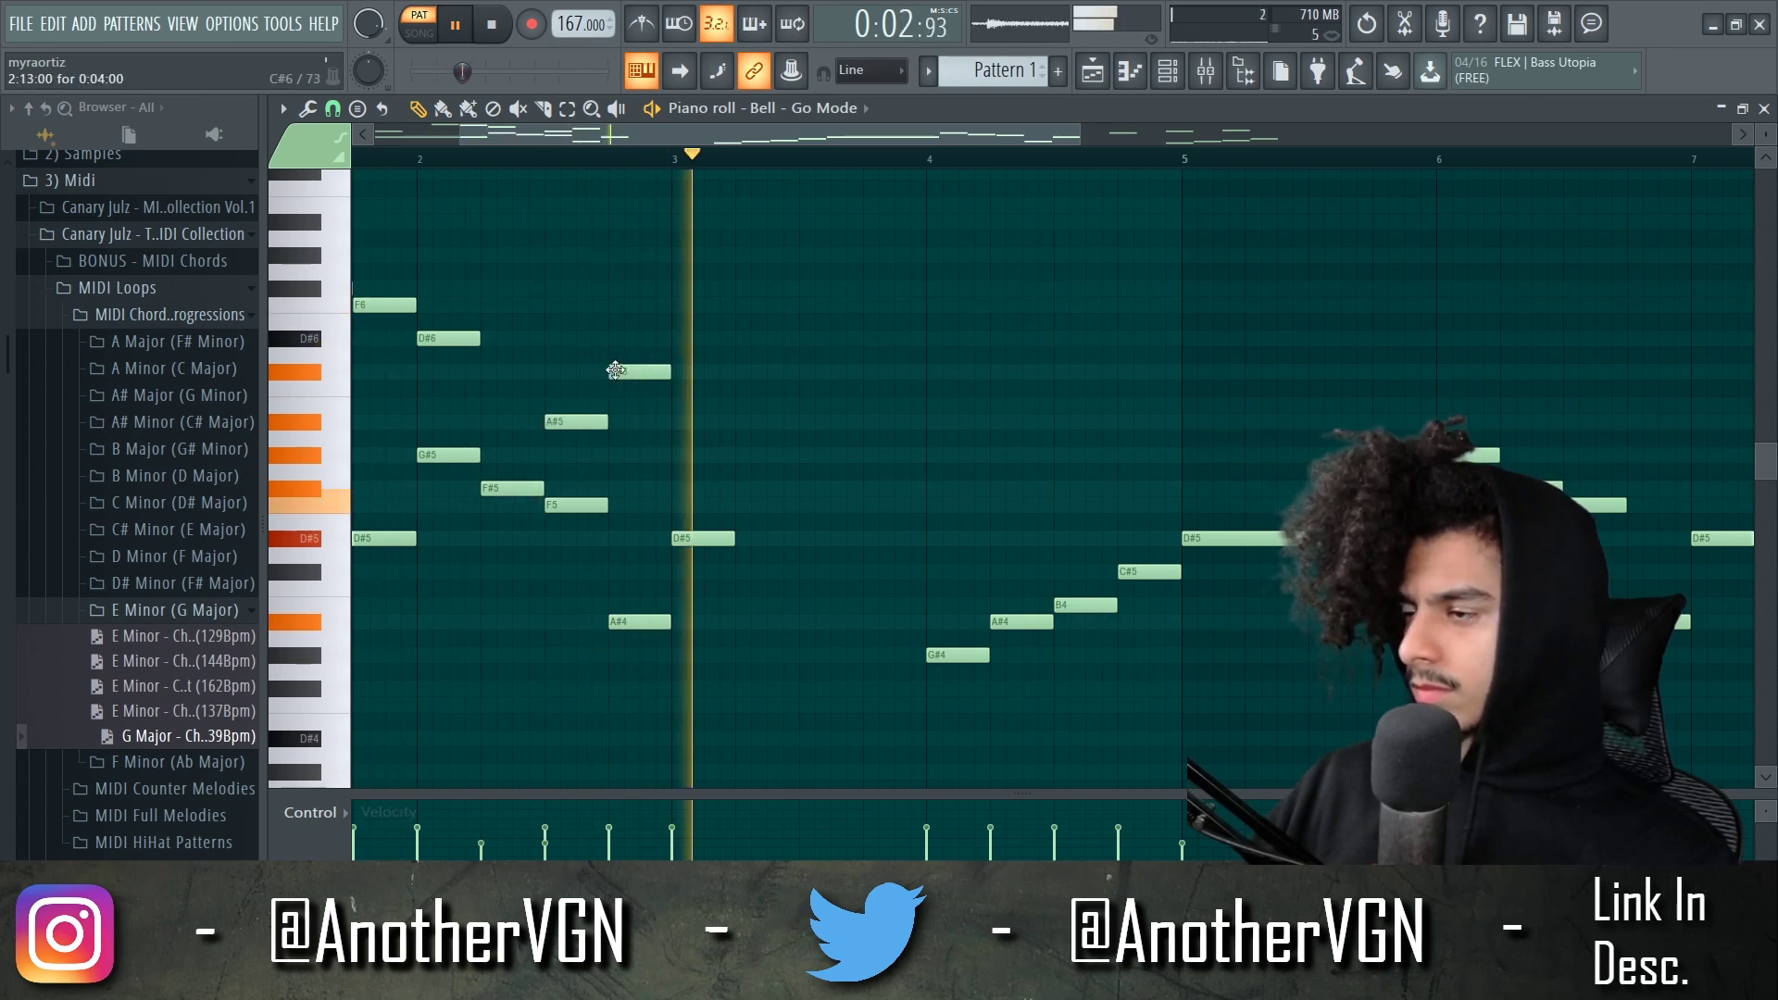
- Extend the upper line with B5 and G#5 in bar 2, A#5 in bar 3, and a rising D#6, F6, F#6 run into bar 4
{"action": "key", "text": "space"}
{"action": "scroll", "coordinate": [629, 176], "scroll_direction": "down", "scroll_amount": 2}
{"action": "right_click", "coordinate": [799, 378]}
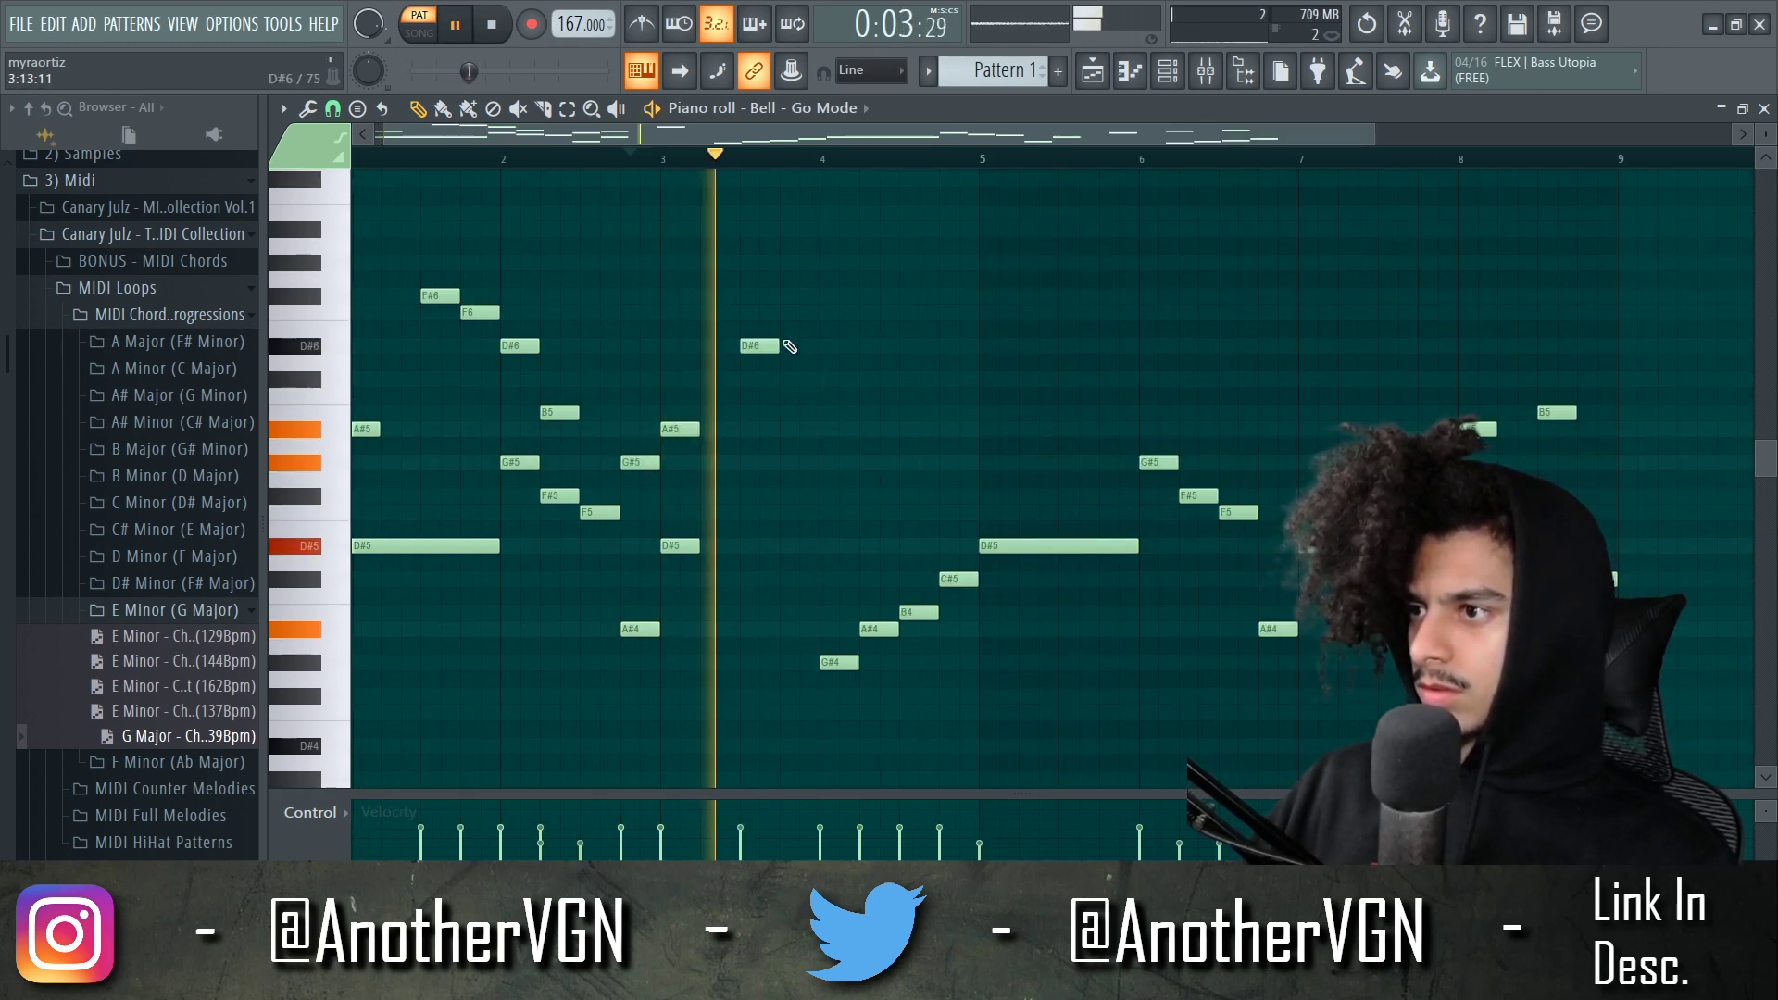
{"action": "left_click", "coordinate": [802, 312]}
{"action": "left_click", "coordinate": [840, 293]}
{"action": "key", "text": "space"}
{"action": "key", "text": "space"}
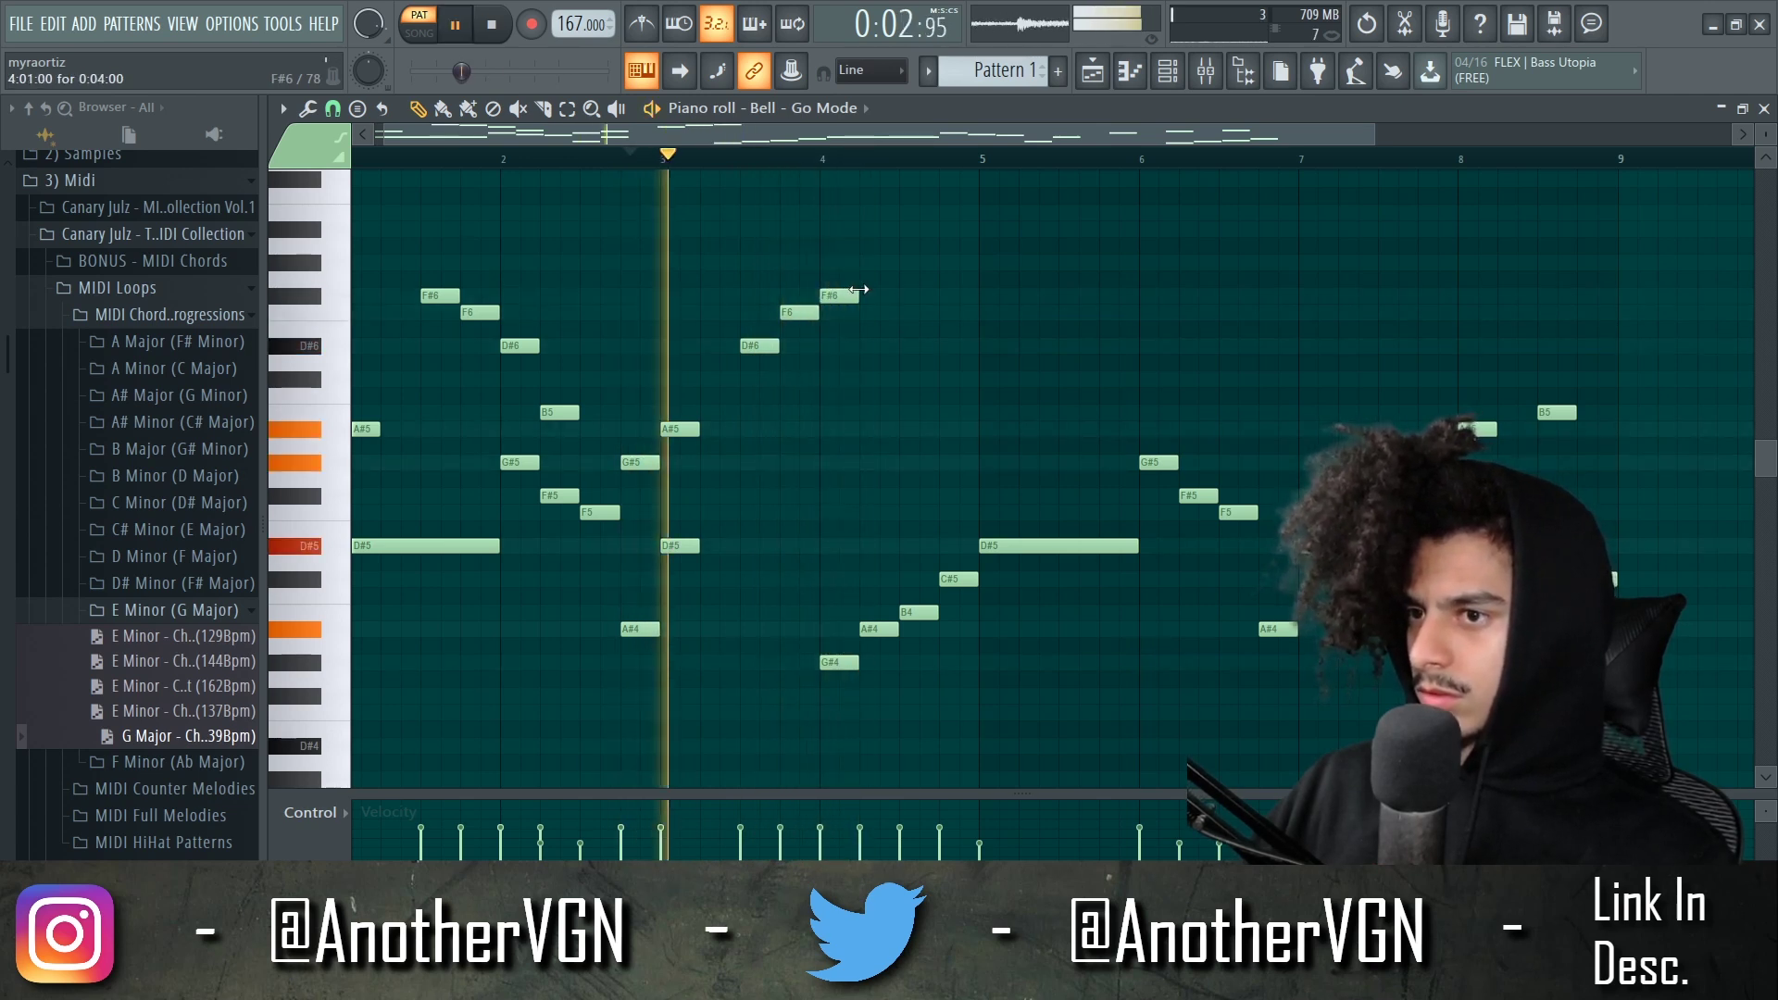
- Complete bar 4's upper line with one-beat G#6, B5 and C#6 notes after the F#6
{"action": "left_click", "coordinate": [869, 245]}
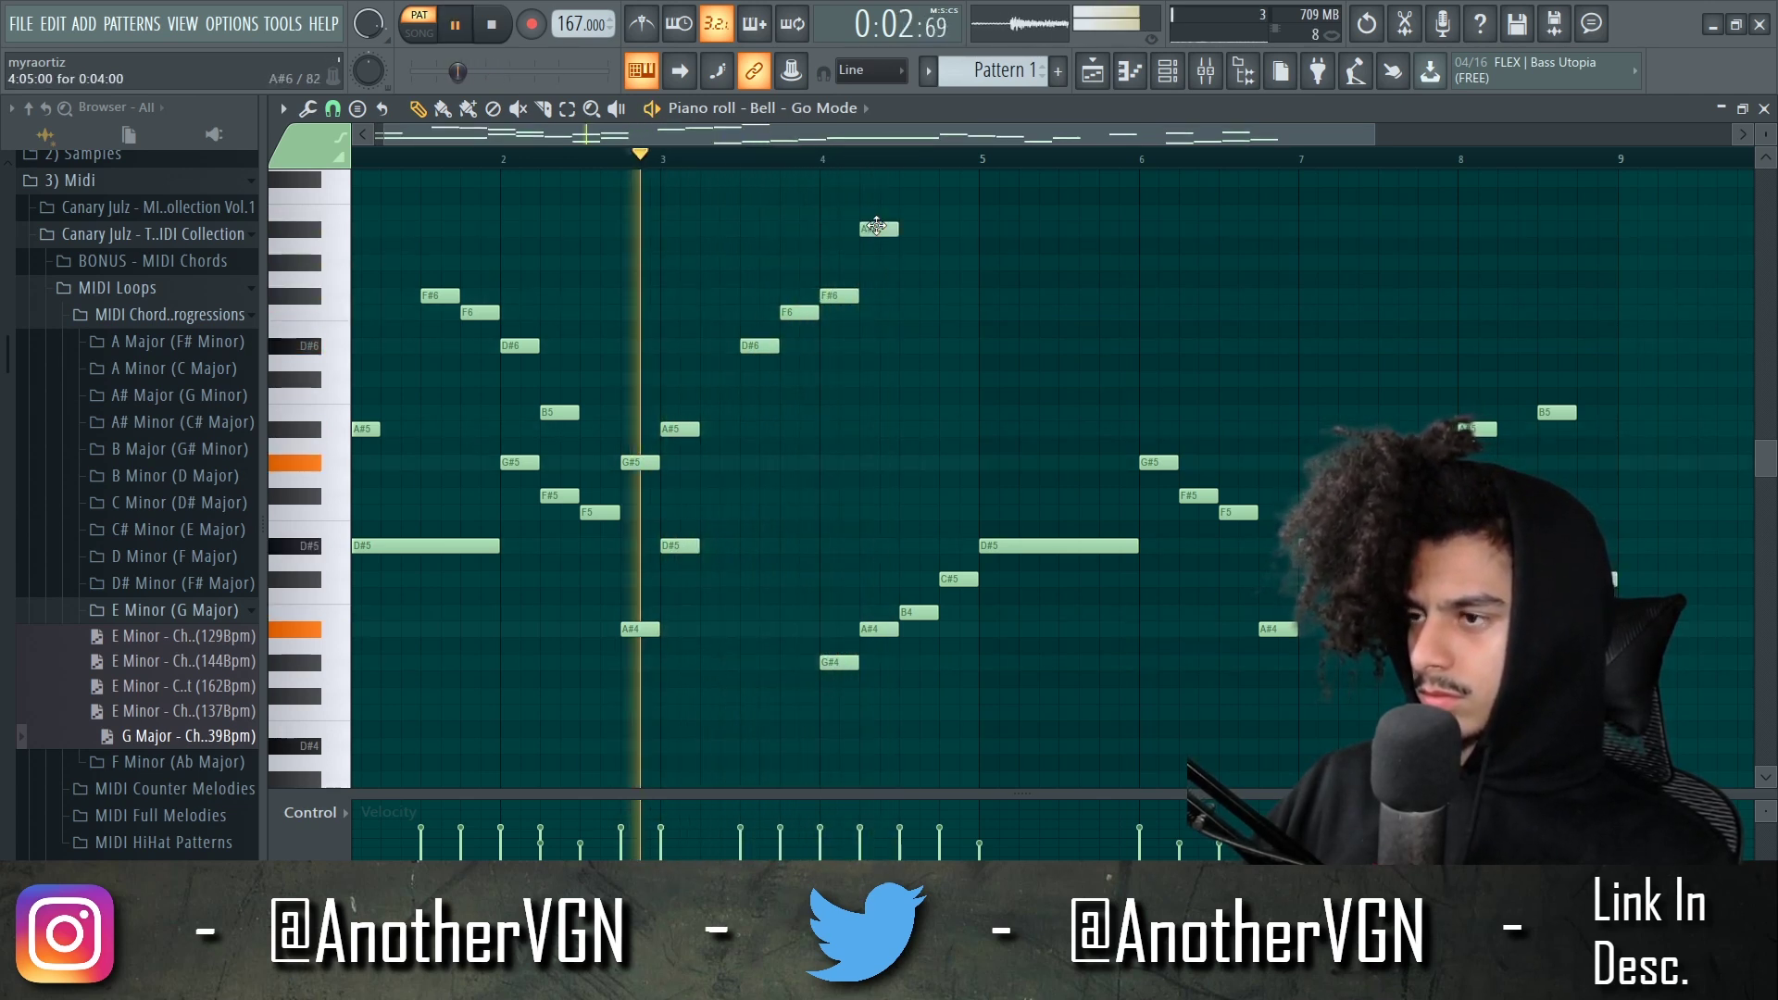
{"action": "left_click", "coordinate": [907, 413]}
{"action": "left_click", "coordinate": [943, 379]}
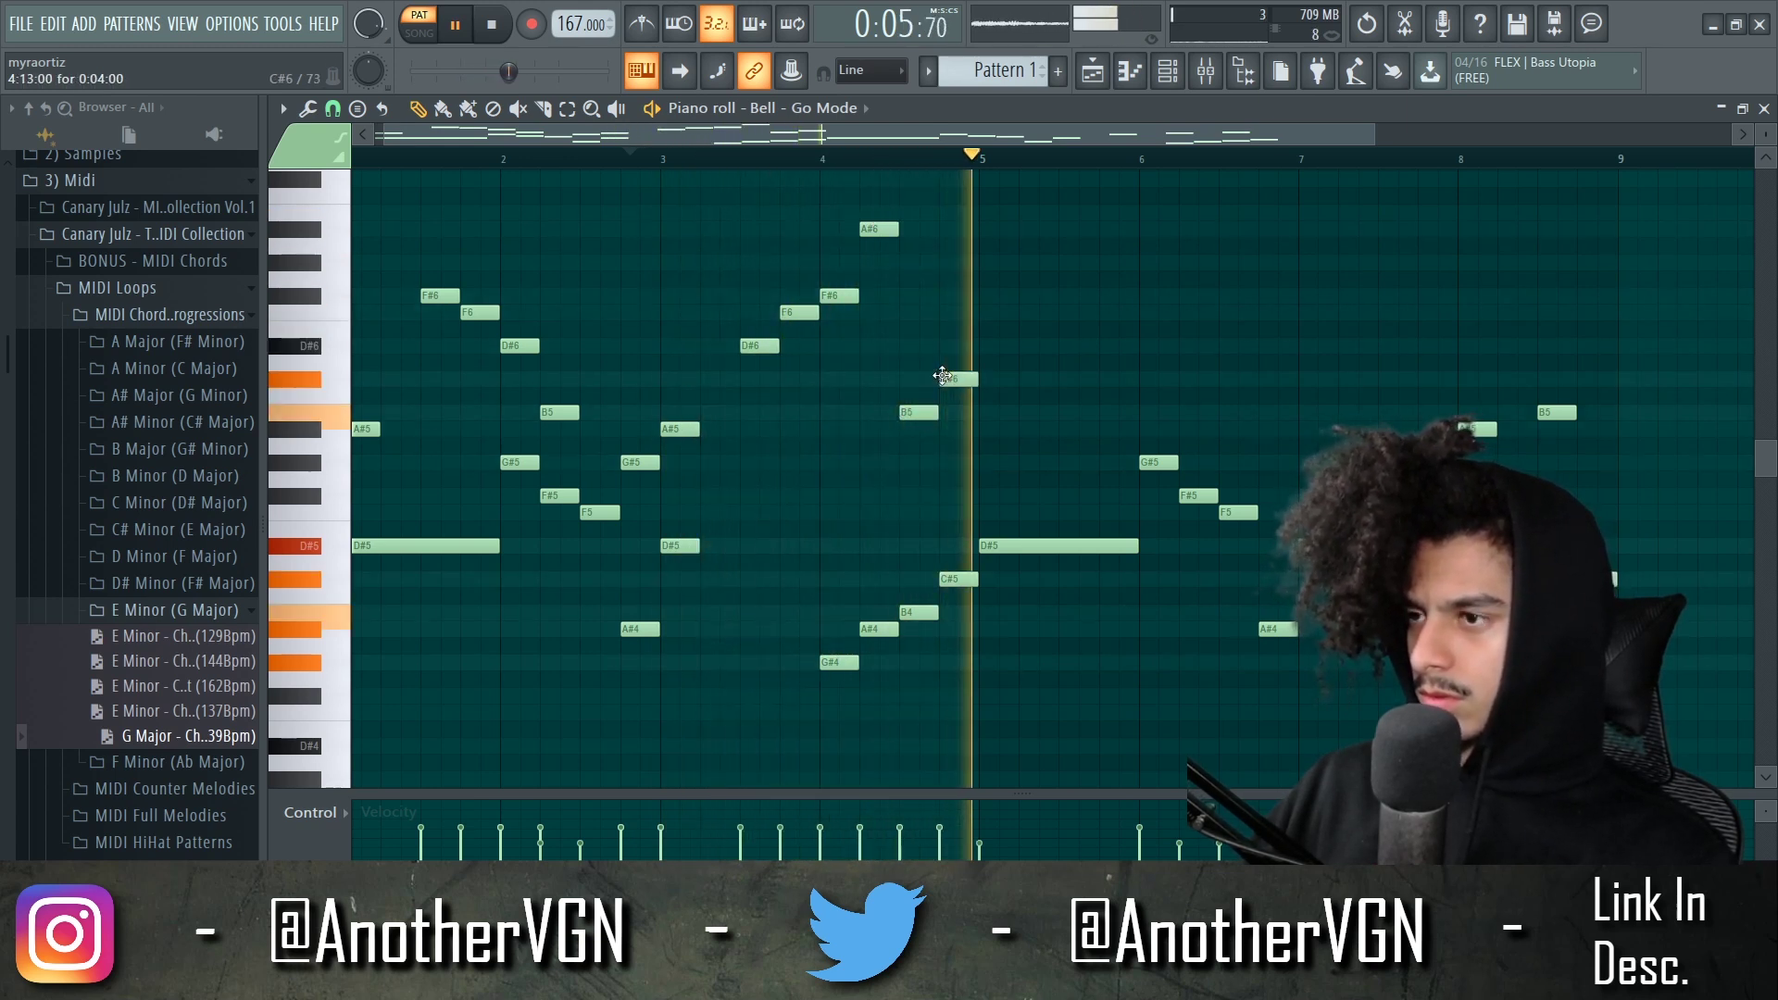
{"action": "left_click_drag", "start_coordinate": [868, 226], "coordinate": [867, 268]}
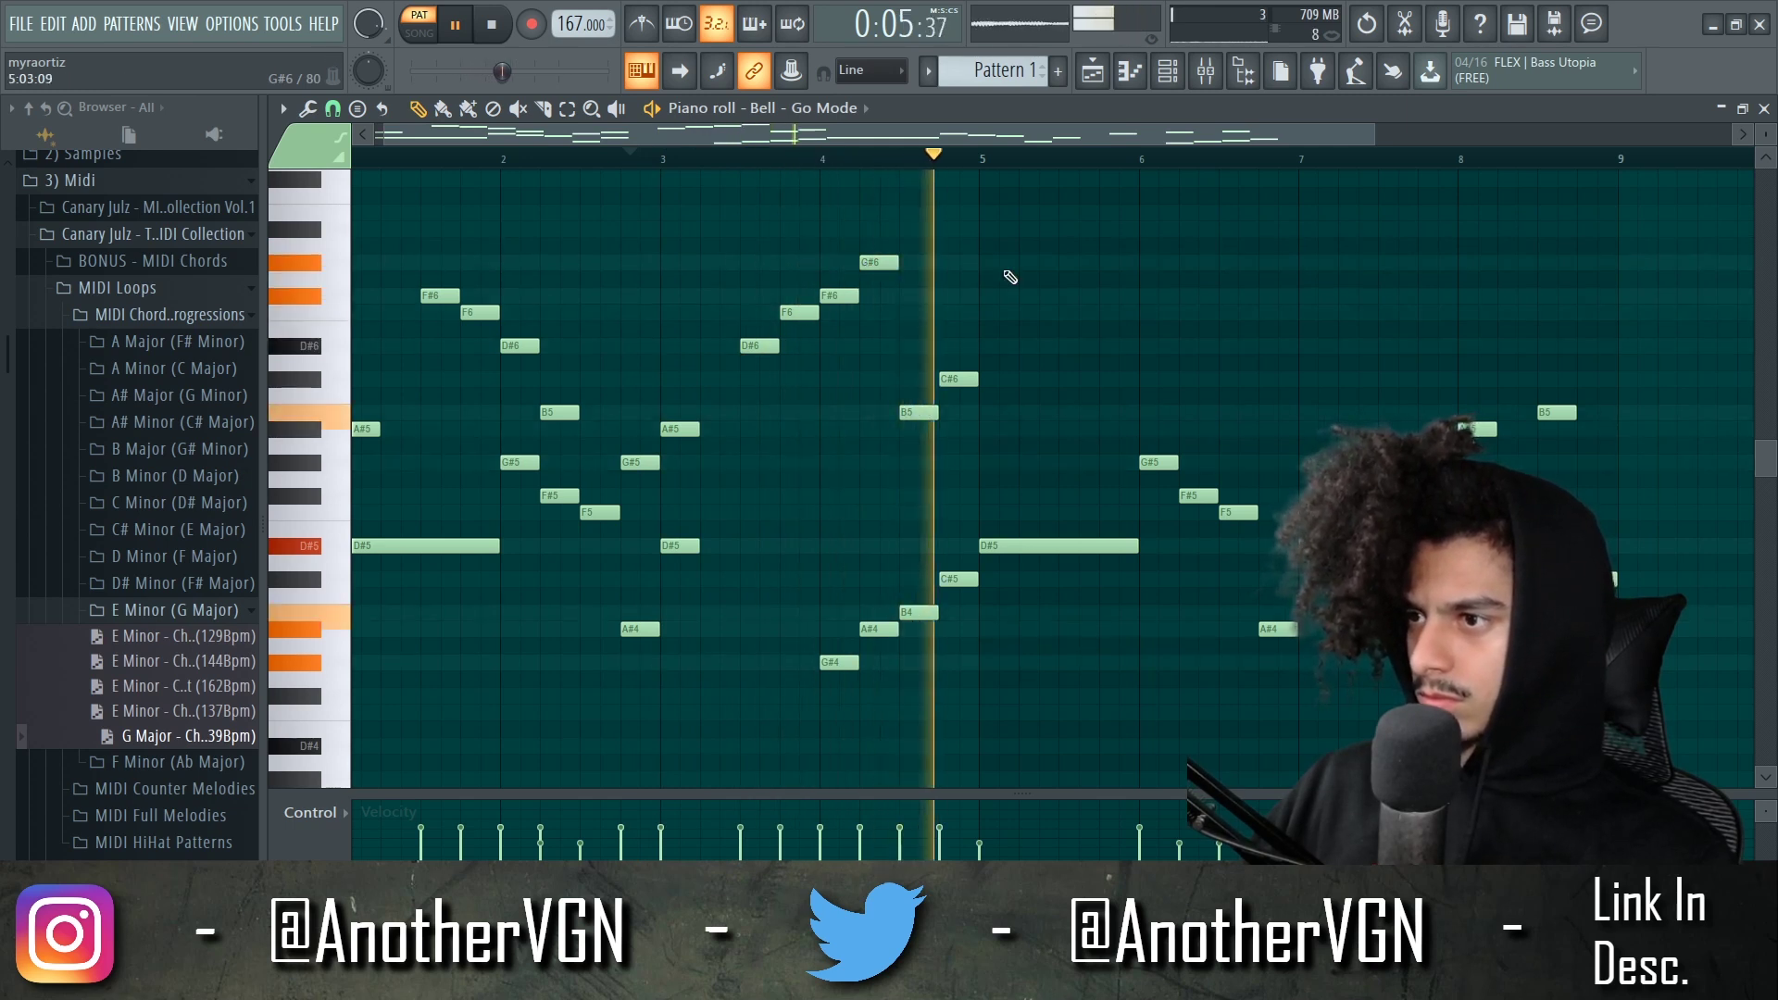
- Duplicate the upper line's high notes from bars 1 to 4 and align the copy with the same beats in bars 5 to 8
{"action": "scroll", "coordinate": [985, 313], "scroll_direction": "down", "scroll_amount": 1}
{"action": "key", "text": "space"}
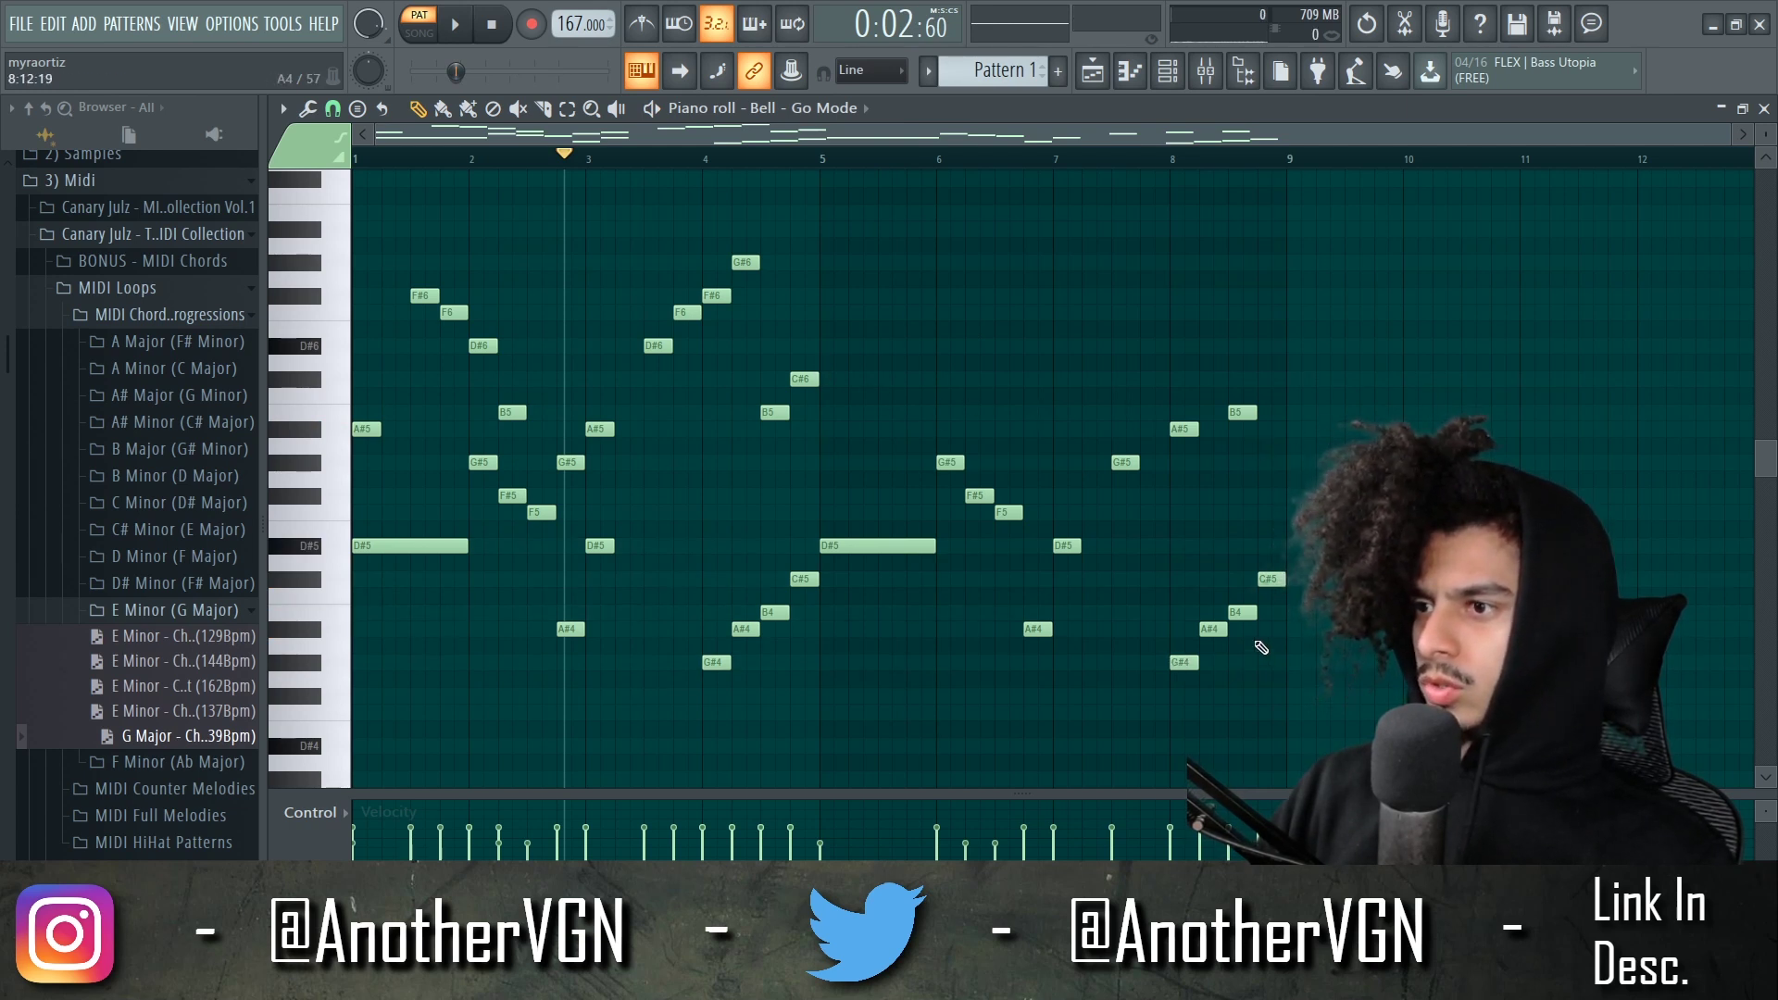
{"action": "left_click_drag", "start_coordinate": [869, 412], "coordinate": [428, 190]}
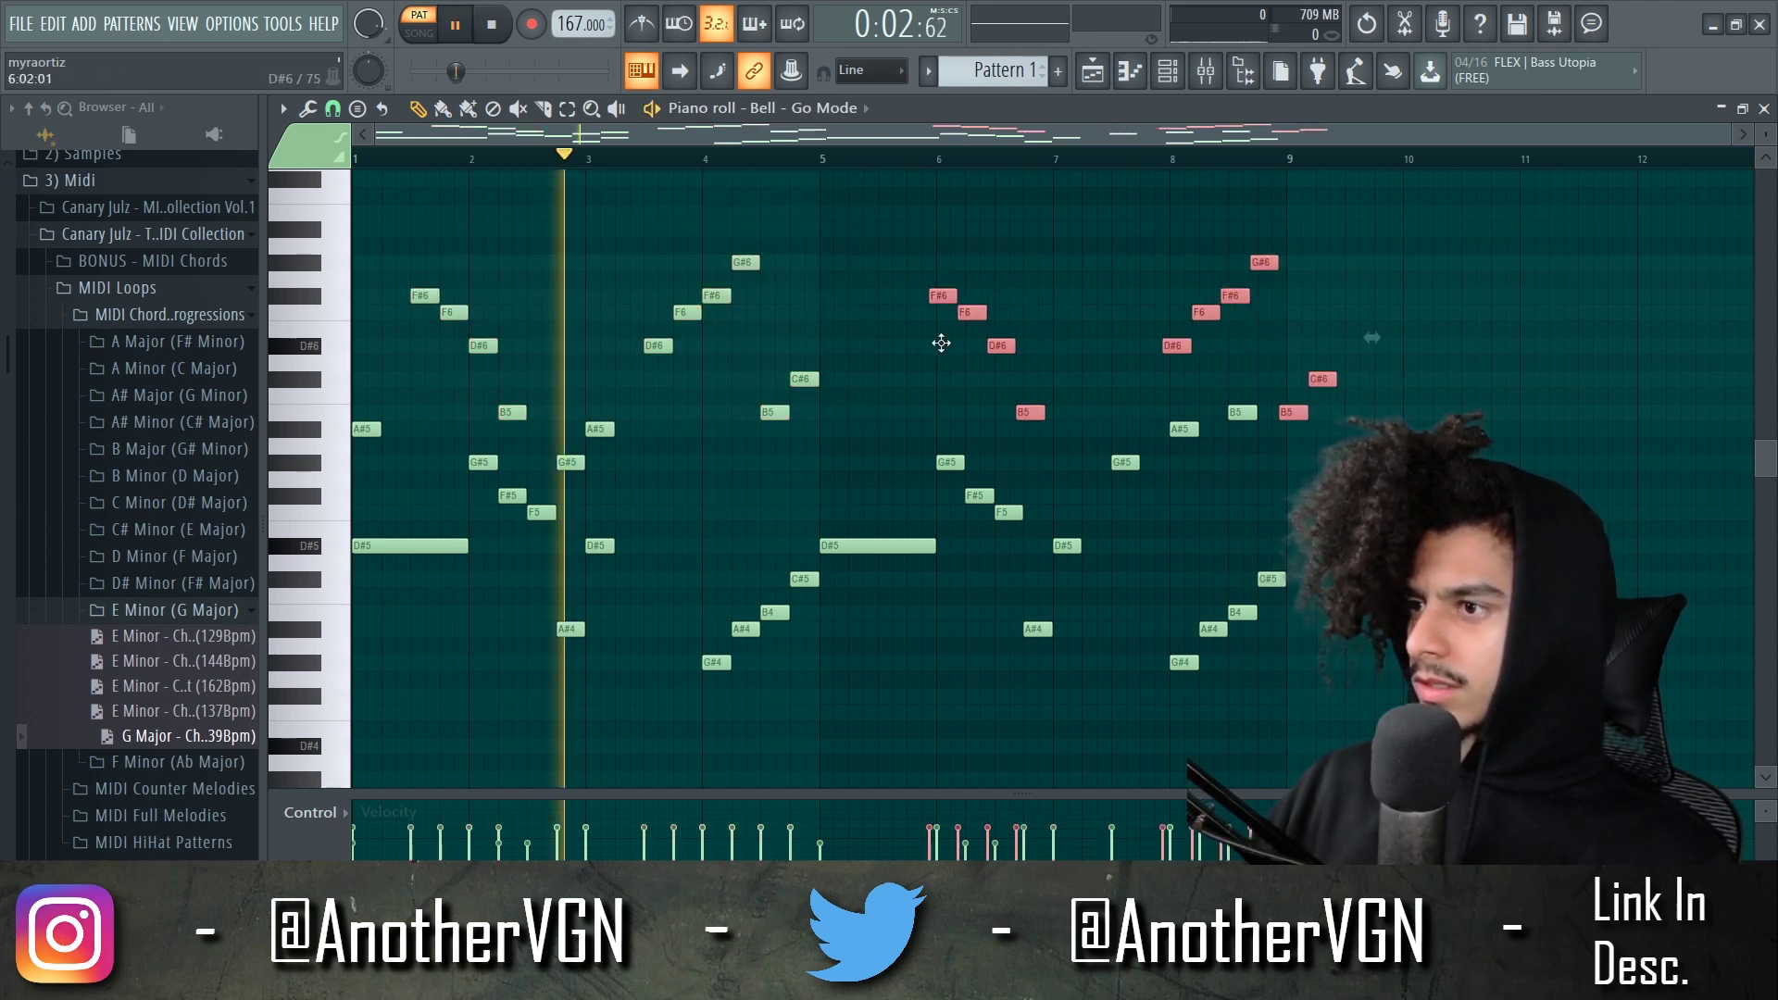
{"action": "key", "text": "space"}
{"action": "left_click_drag", "start_coordinate": [965, 341], "coordinate": [892, 344]}
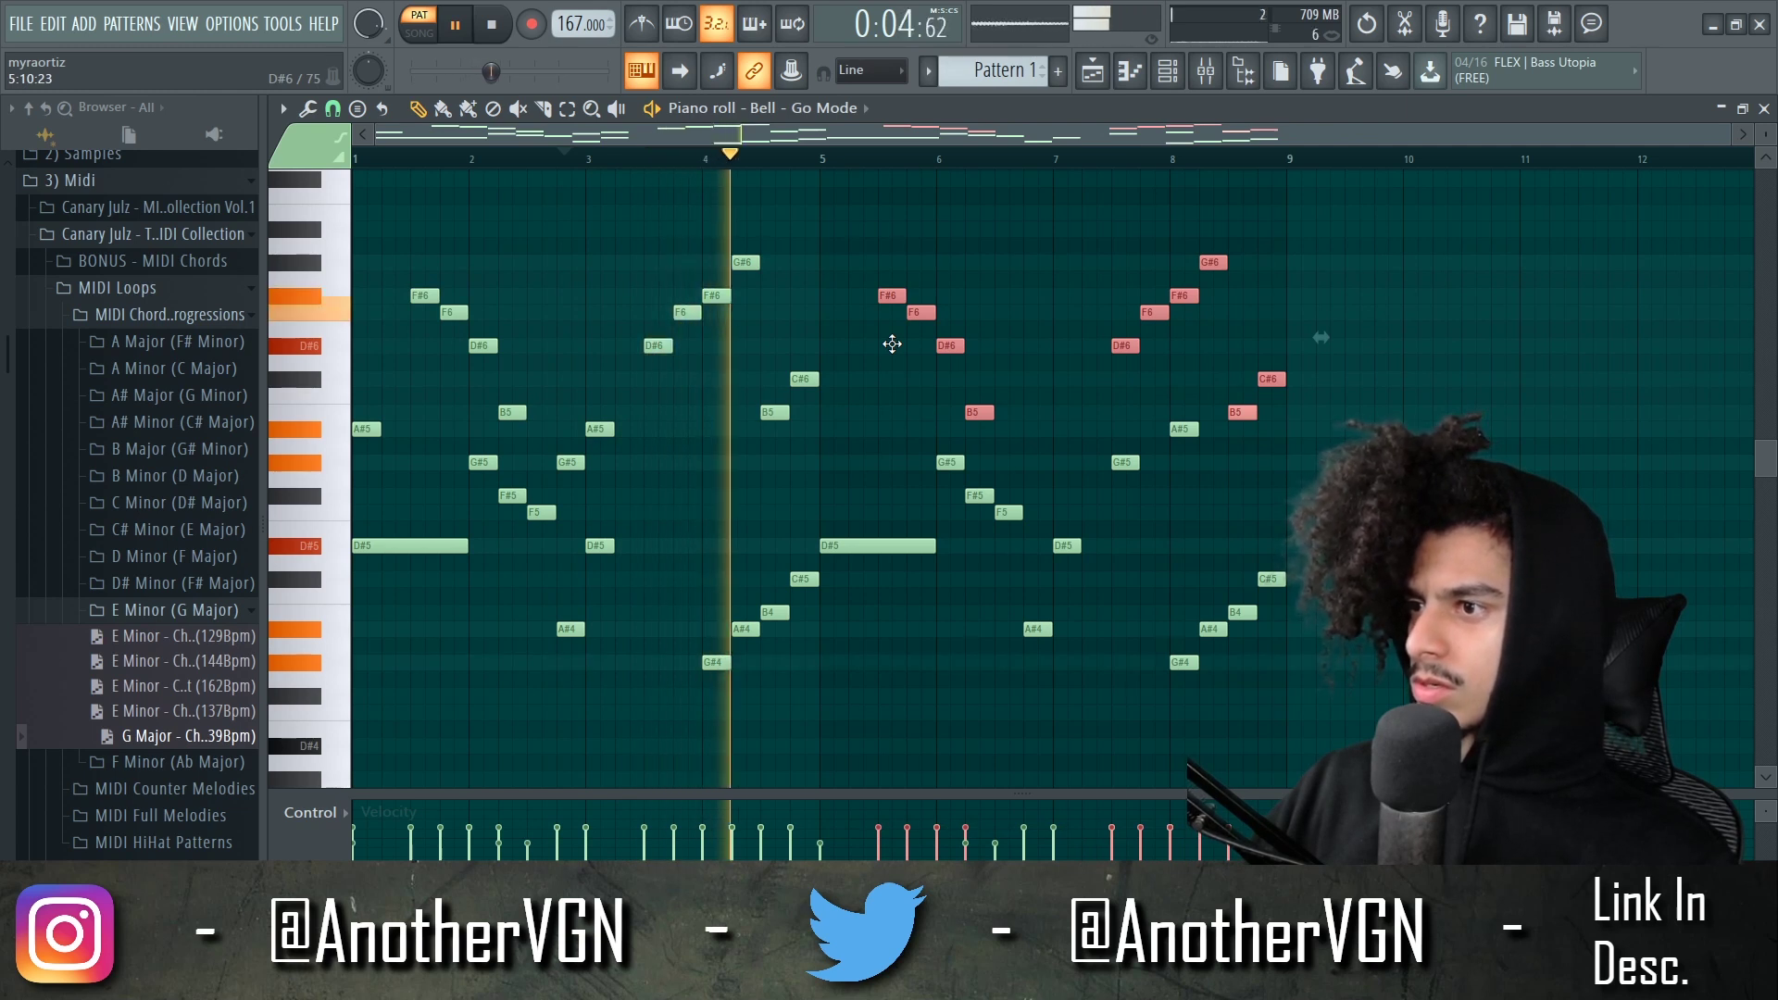
- Add a one-beat F#5 at the start of bar 5, trying D#6 and A#5 there as alternatives
{"action": "left_click", "coordinate": [837, 381]}
{"action": "key", "text": "space"}
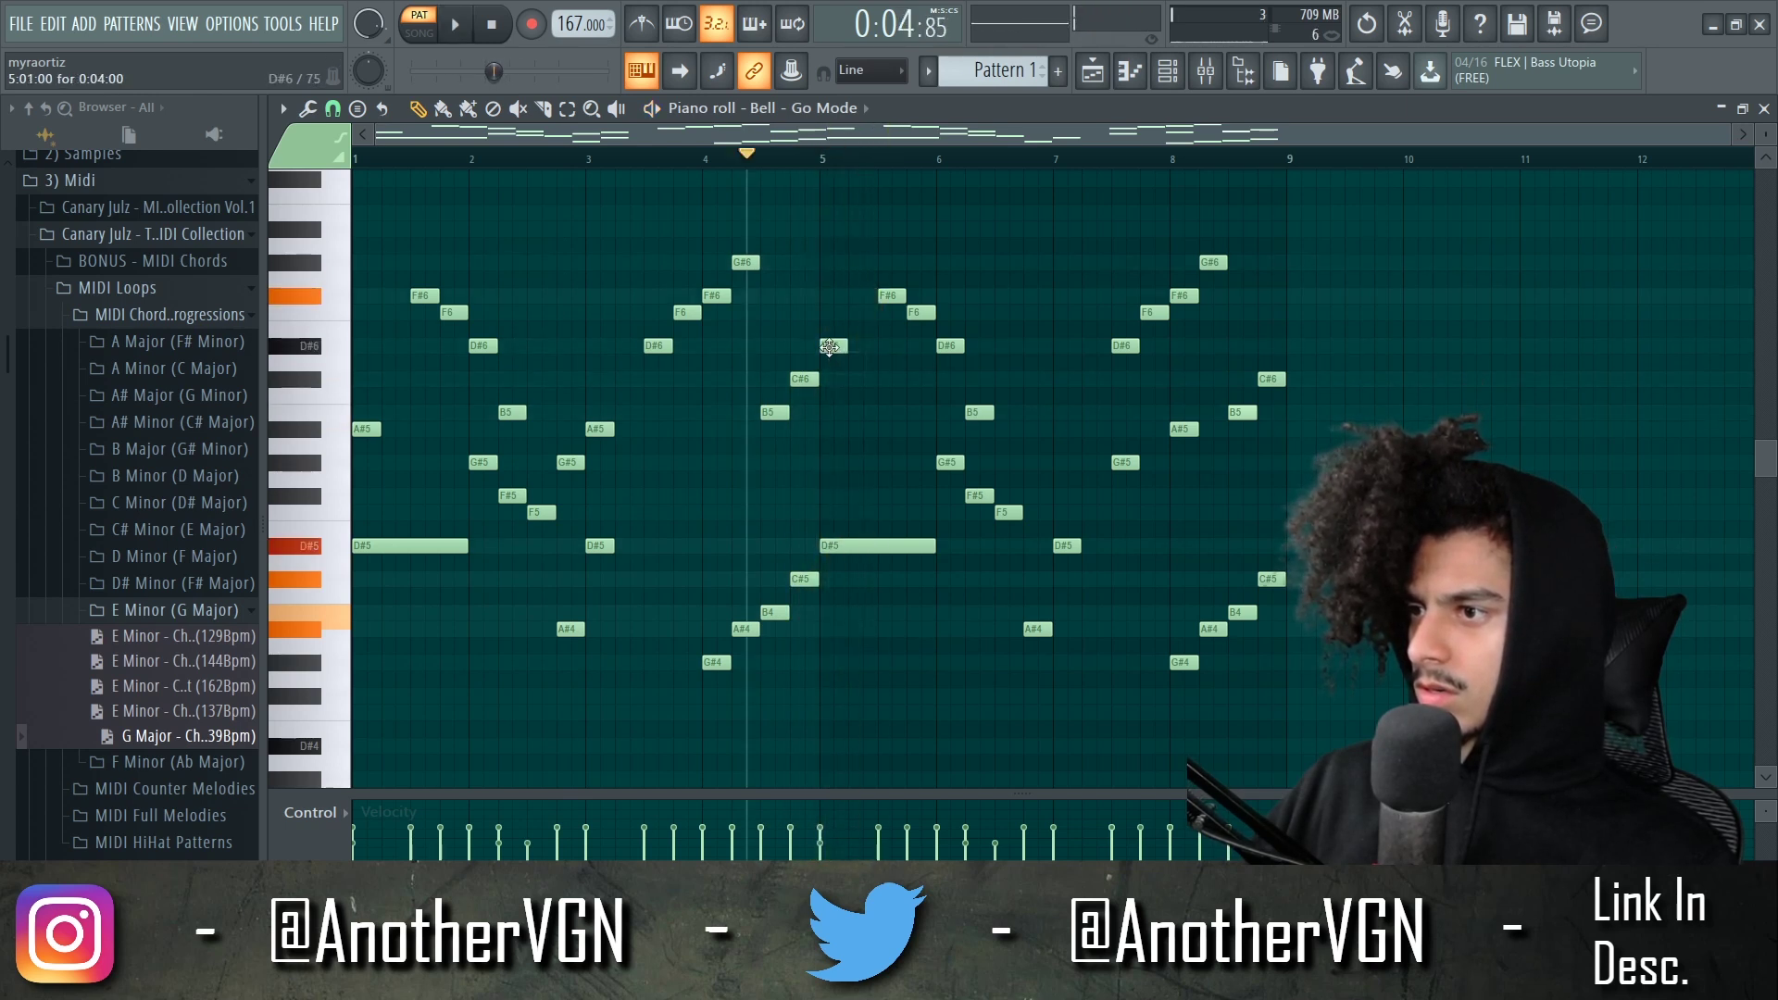
{"action": "key", "text": "space"}
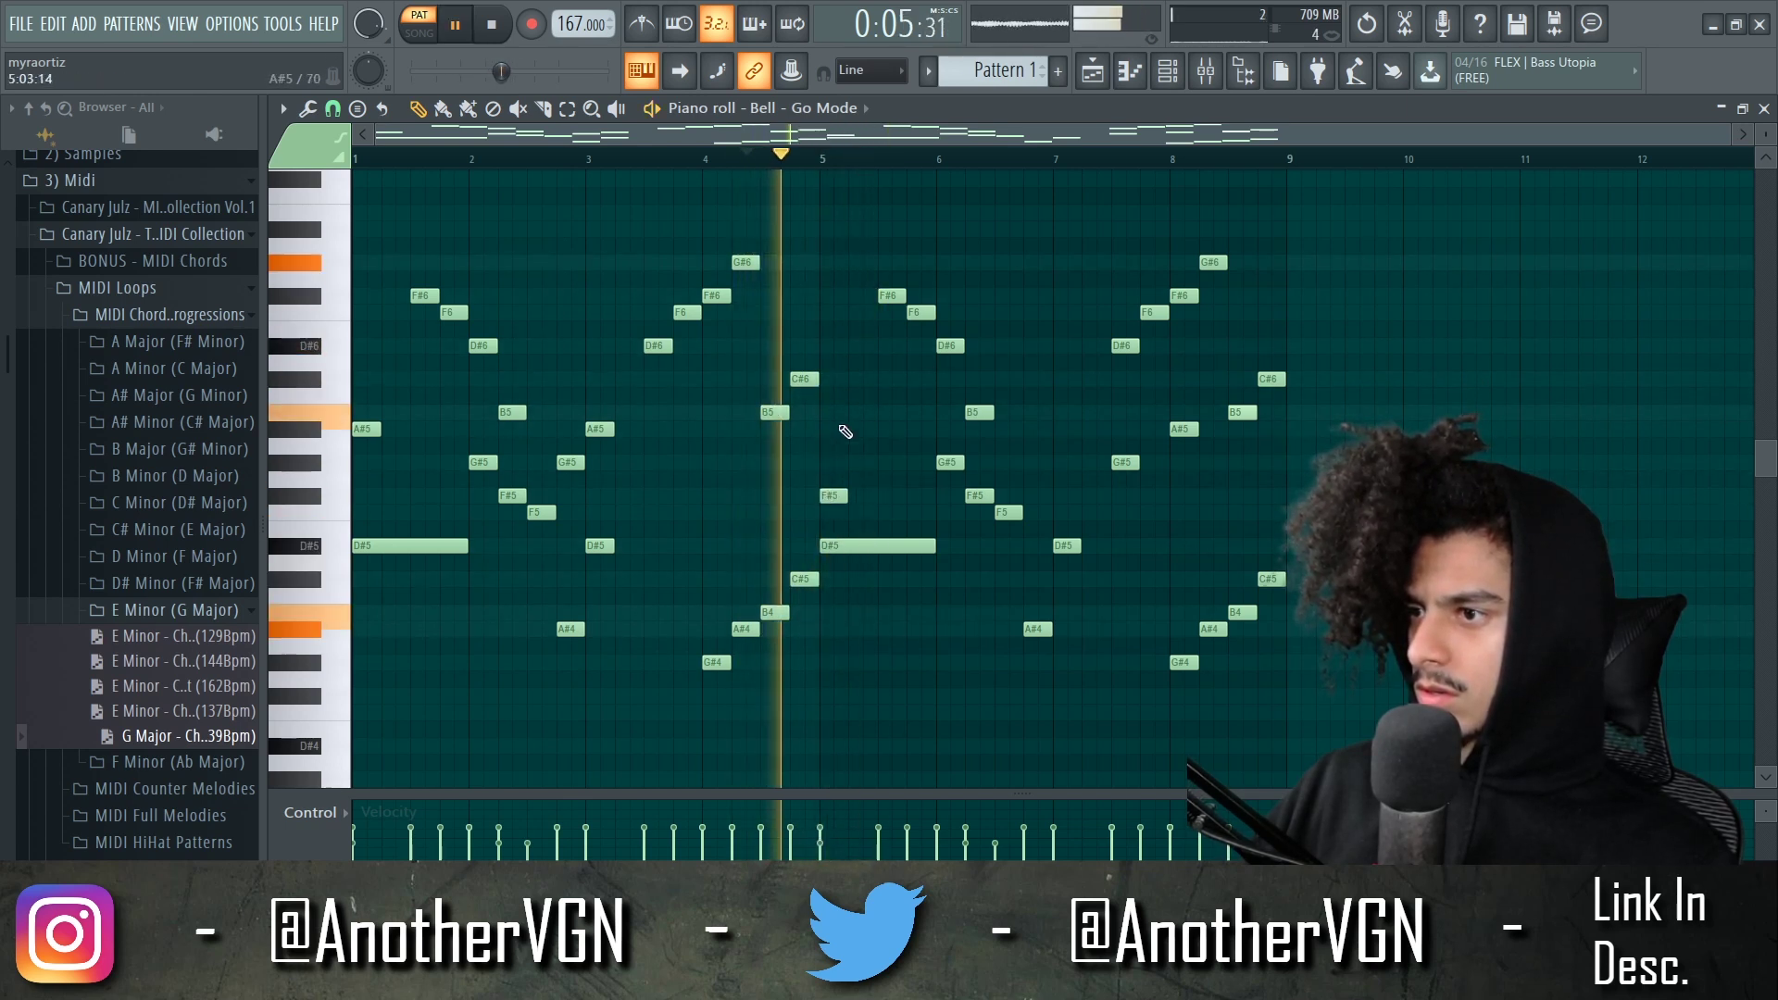
{"action": "left_click", "coordinate": [837, 430]}
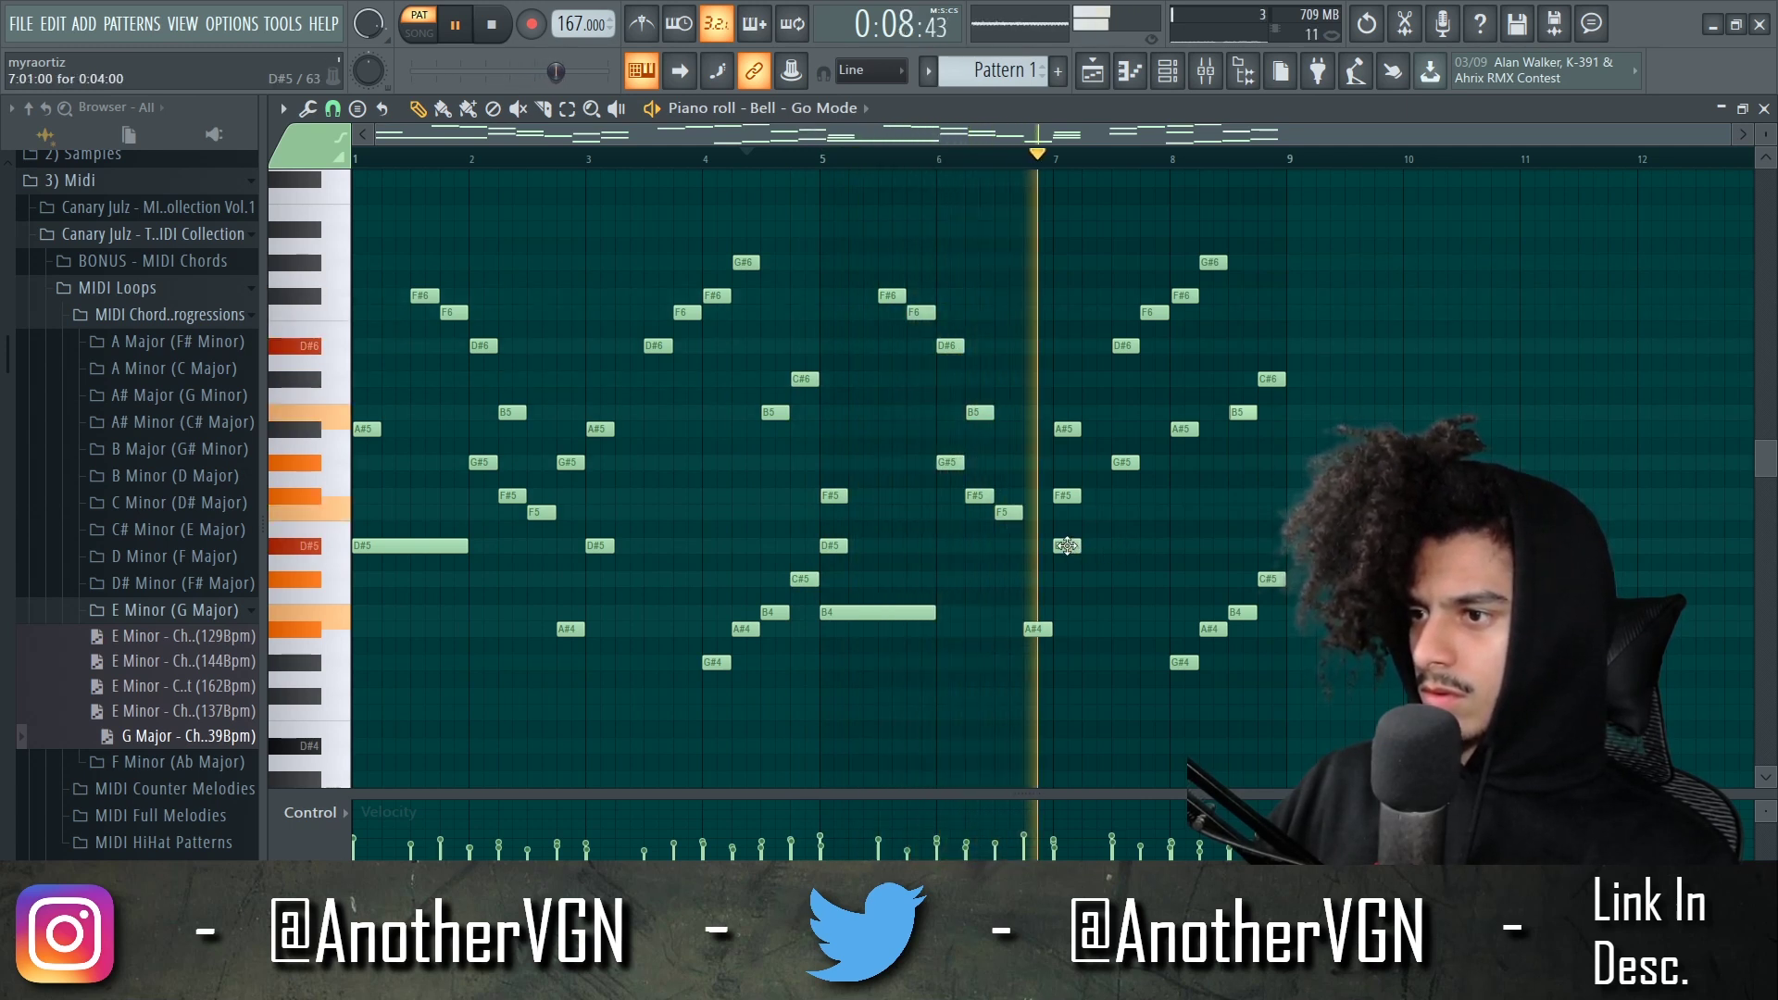
- Lower the three stacked notes at the start of bar 7 to C#5, F5 and G#5
{"action": "key", "text": "space"}
{"action": "key", "text": "space"}
{"action": "left_click_drag", "start_coordinate": [1067, 545], "coordinate": [1065, 578]}
{"action": "left_click_drag", "start_coordinate": [1066, 495], "coordinate": [1066, 511]}
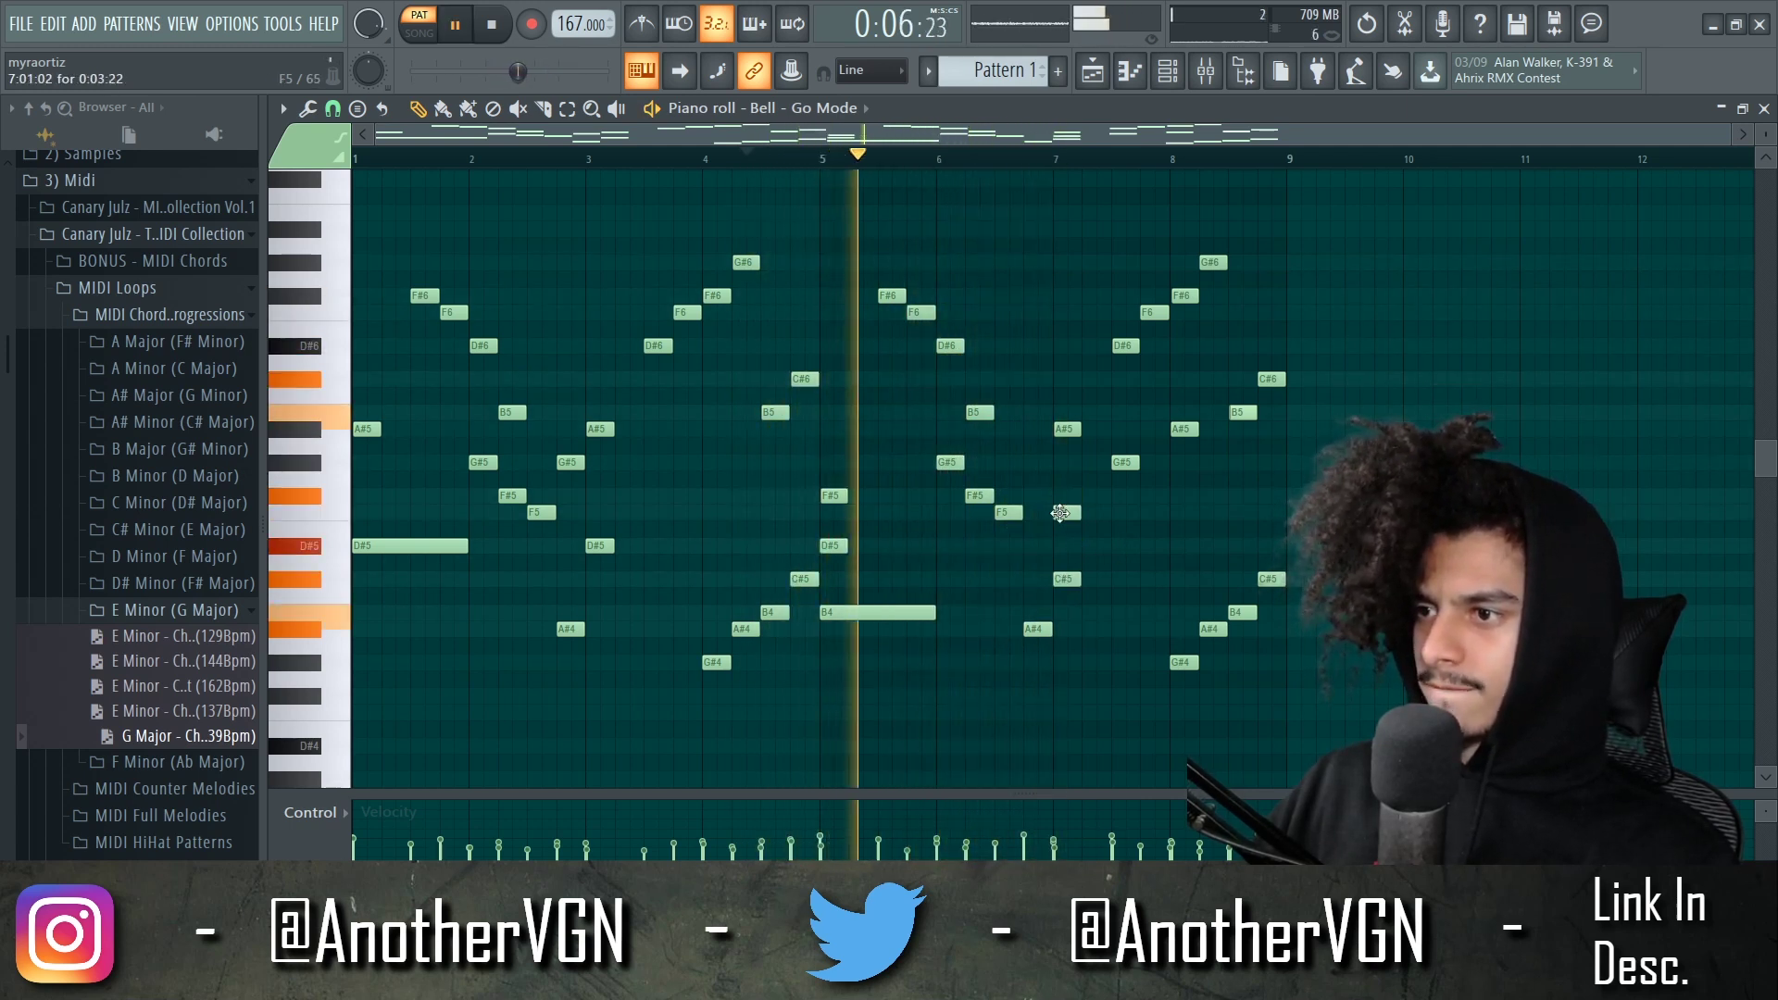
{"action": "left_click_drag", "start_coordinate": [1065, 426], "coordinate": [1061, 465]}
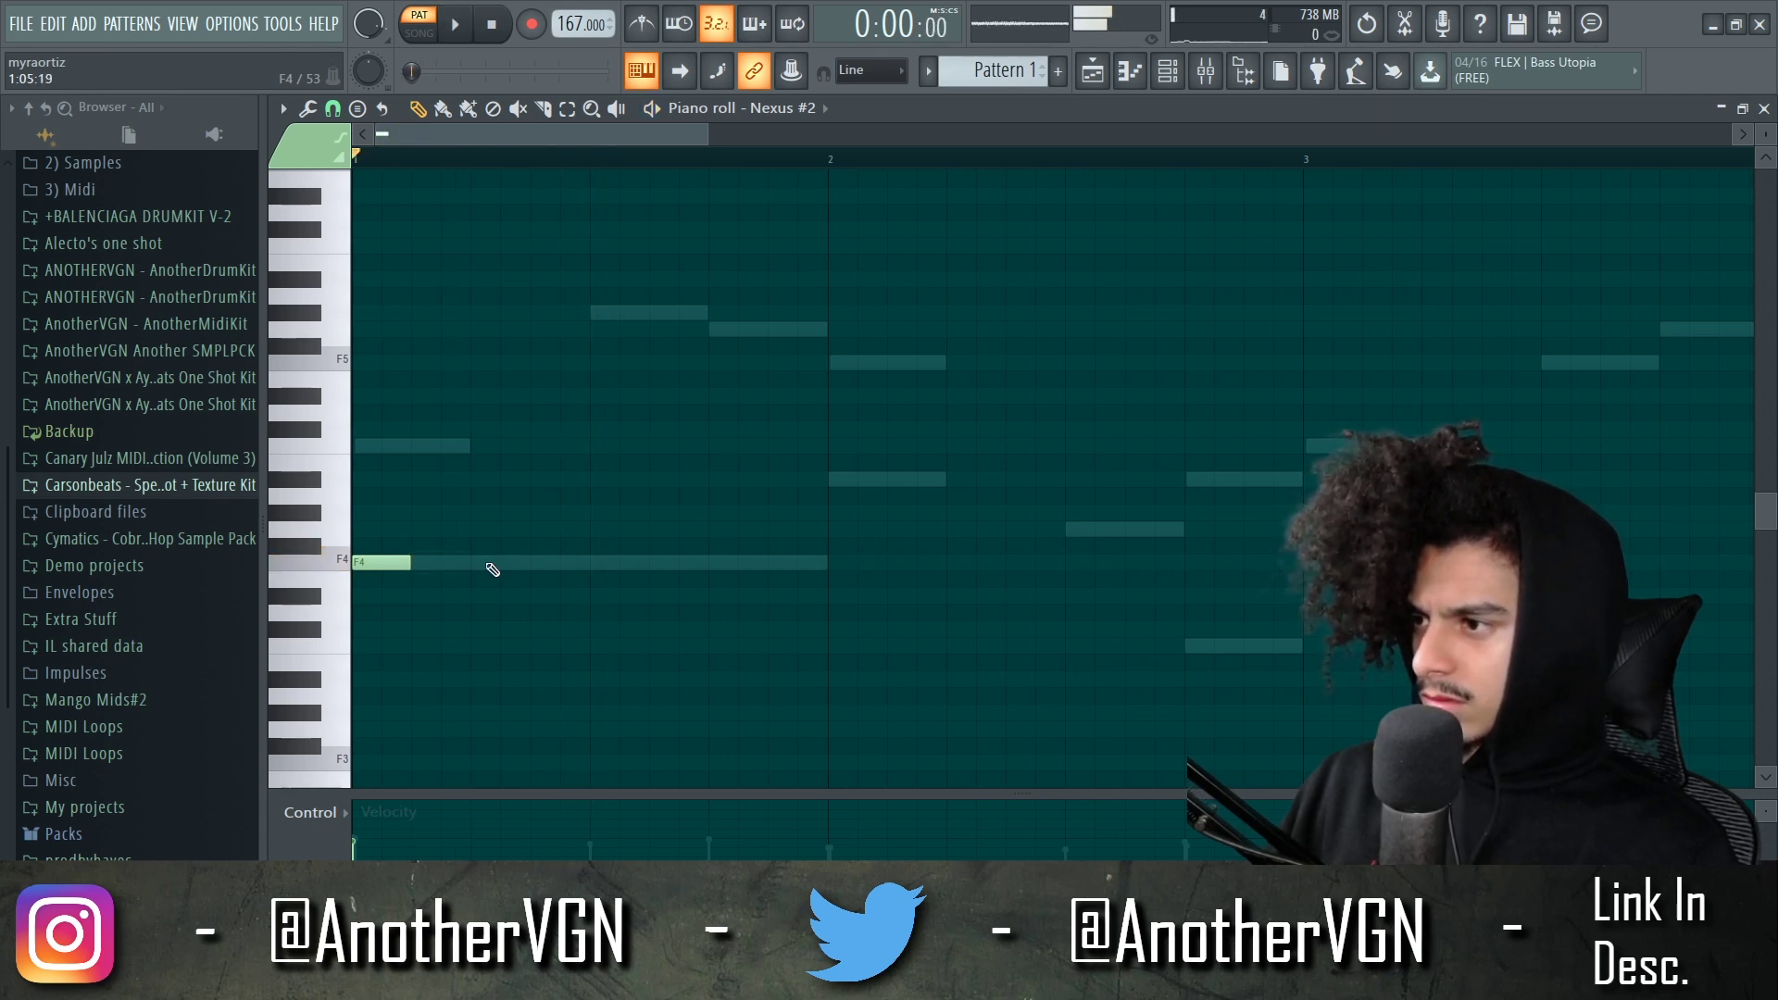
- Add short Nexus #2 notes at C#4 twice in bar 5, D#4 in bar 7, and C#4 and D#4 late in bar 8, lowering the line an octave
{"action": "scroll", "coordinate": [635, 560], "scroll_direction": "down", "scroll_amount": 4}
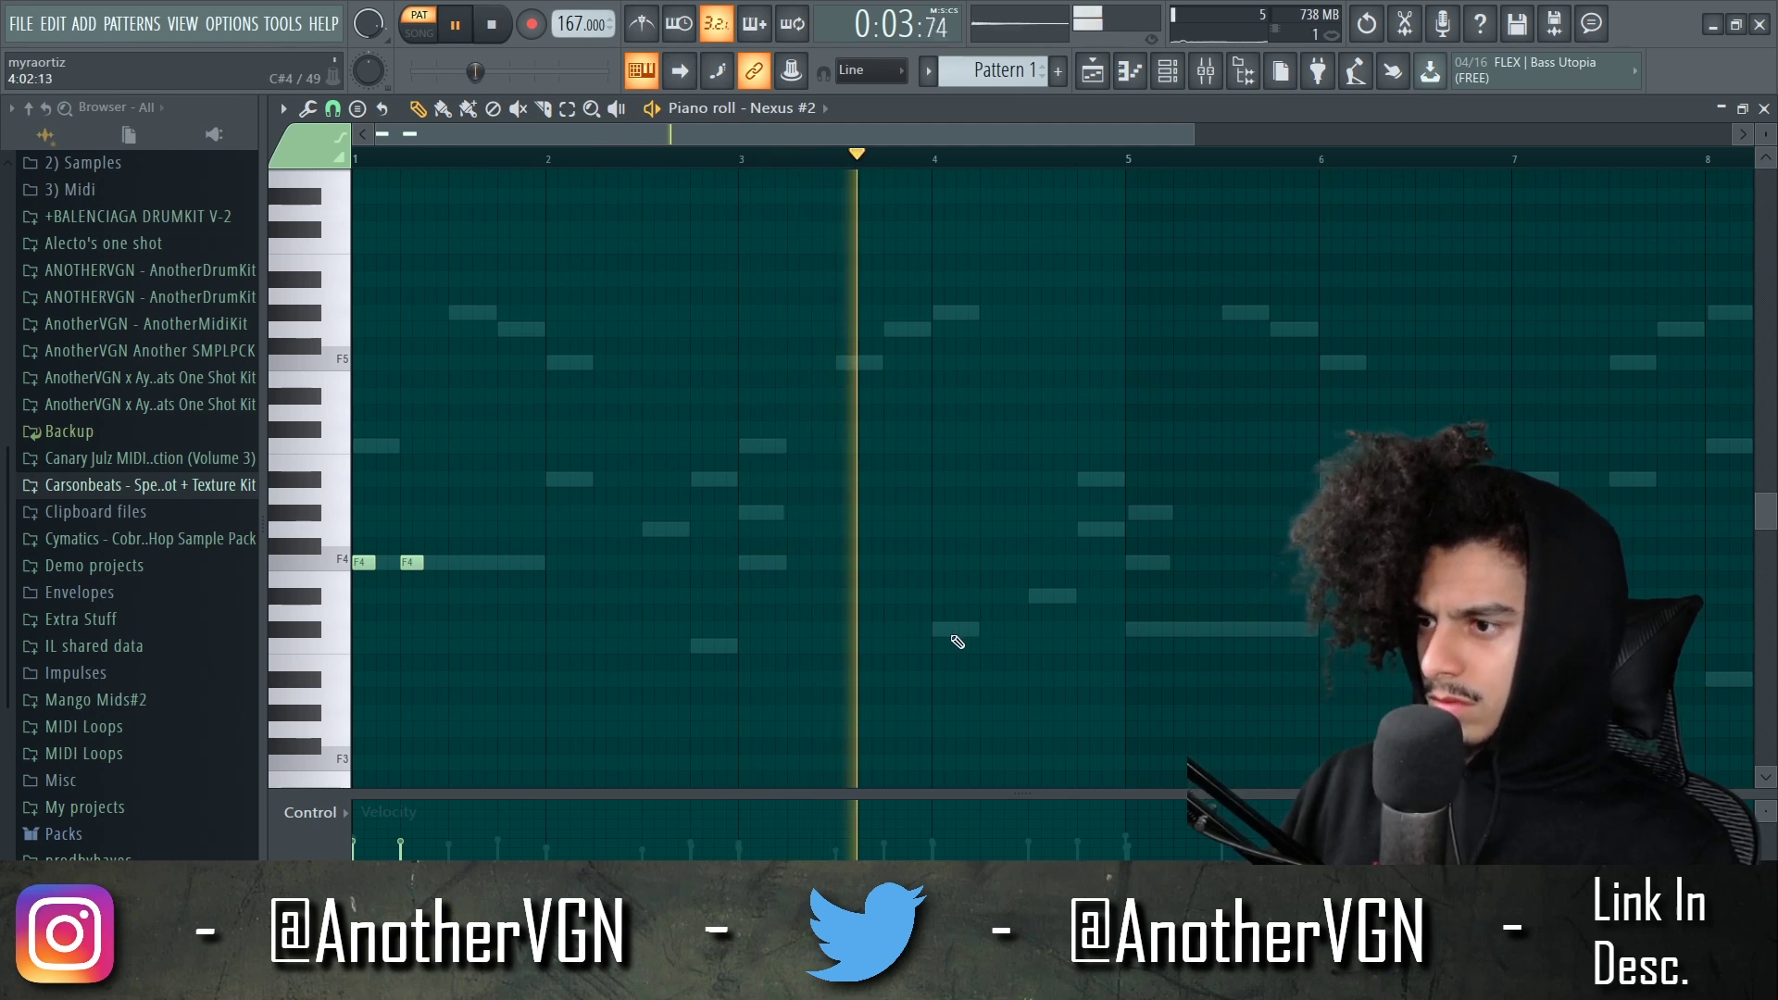
{"action": "left_click", "coordinate": [1132, 629]}
{"action": "left_click", "coordinate": [1178, 628]}
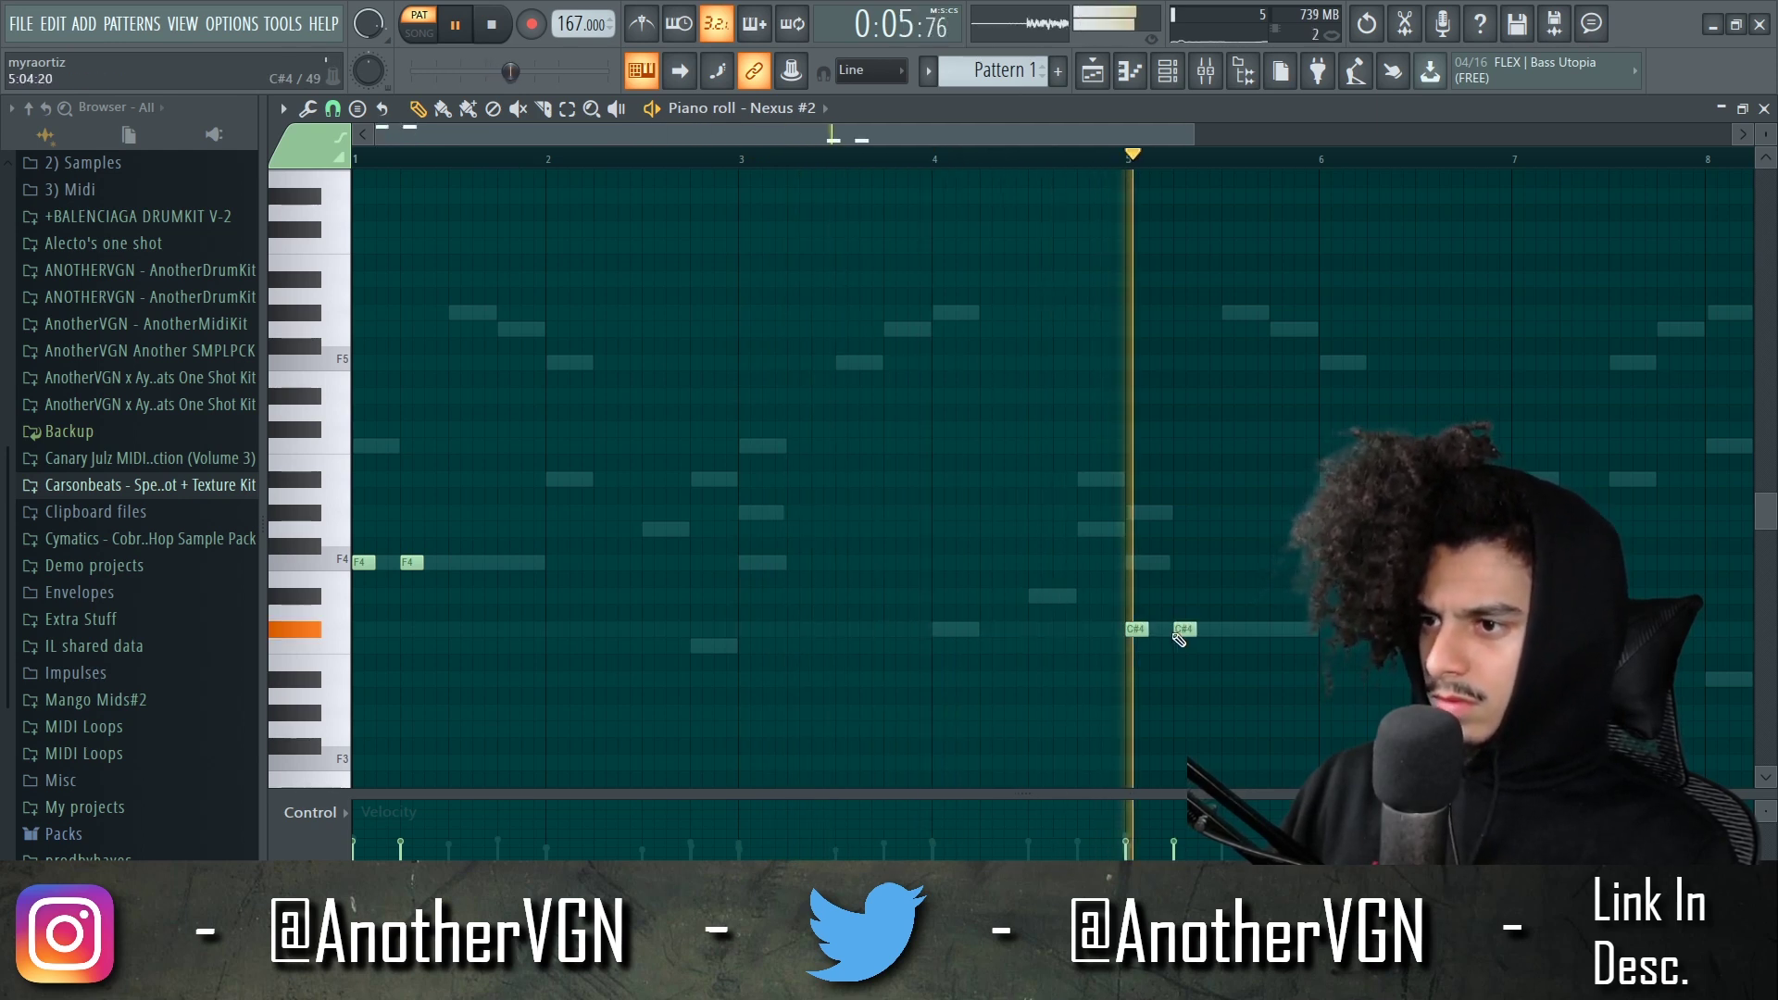
{"action": "scroll", "coordinate": [1012, 586], "scroll_direction": "down", "scroll_amount": 3}
{"action": "left_click", "coordinate": [1060, 598]}
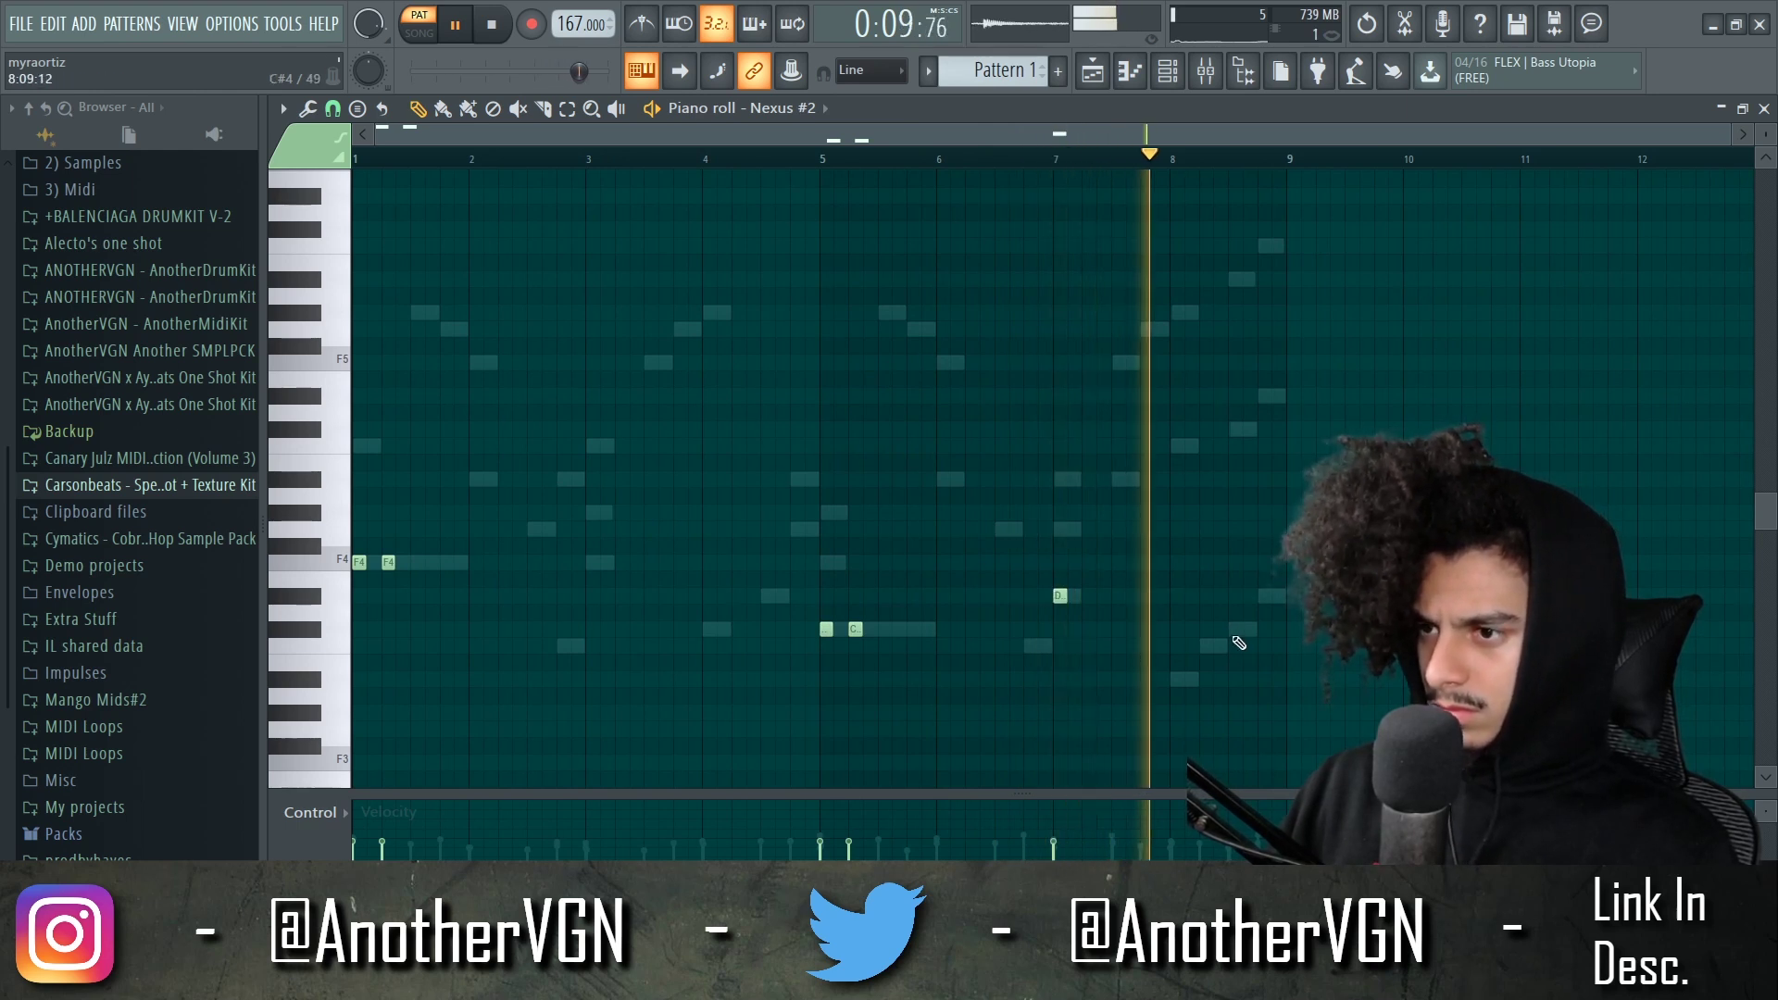
{"action": "key", "text": "space"}
{"action": "key", "text": "space"}
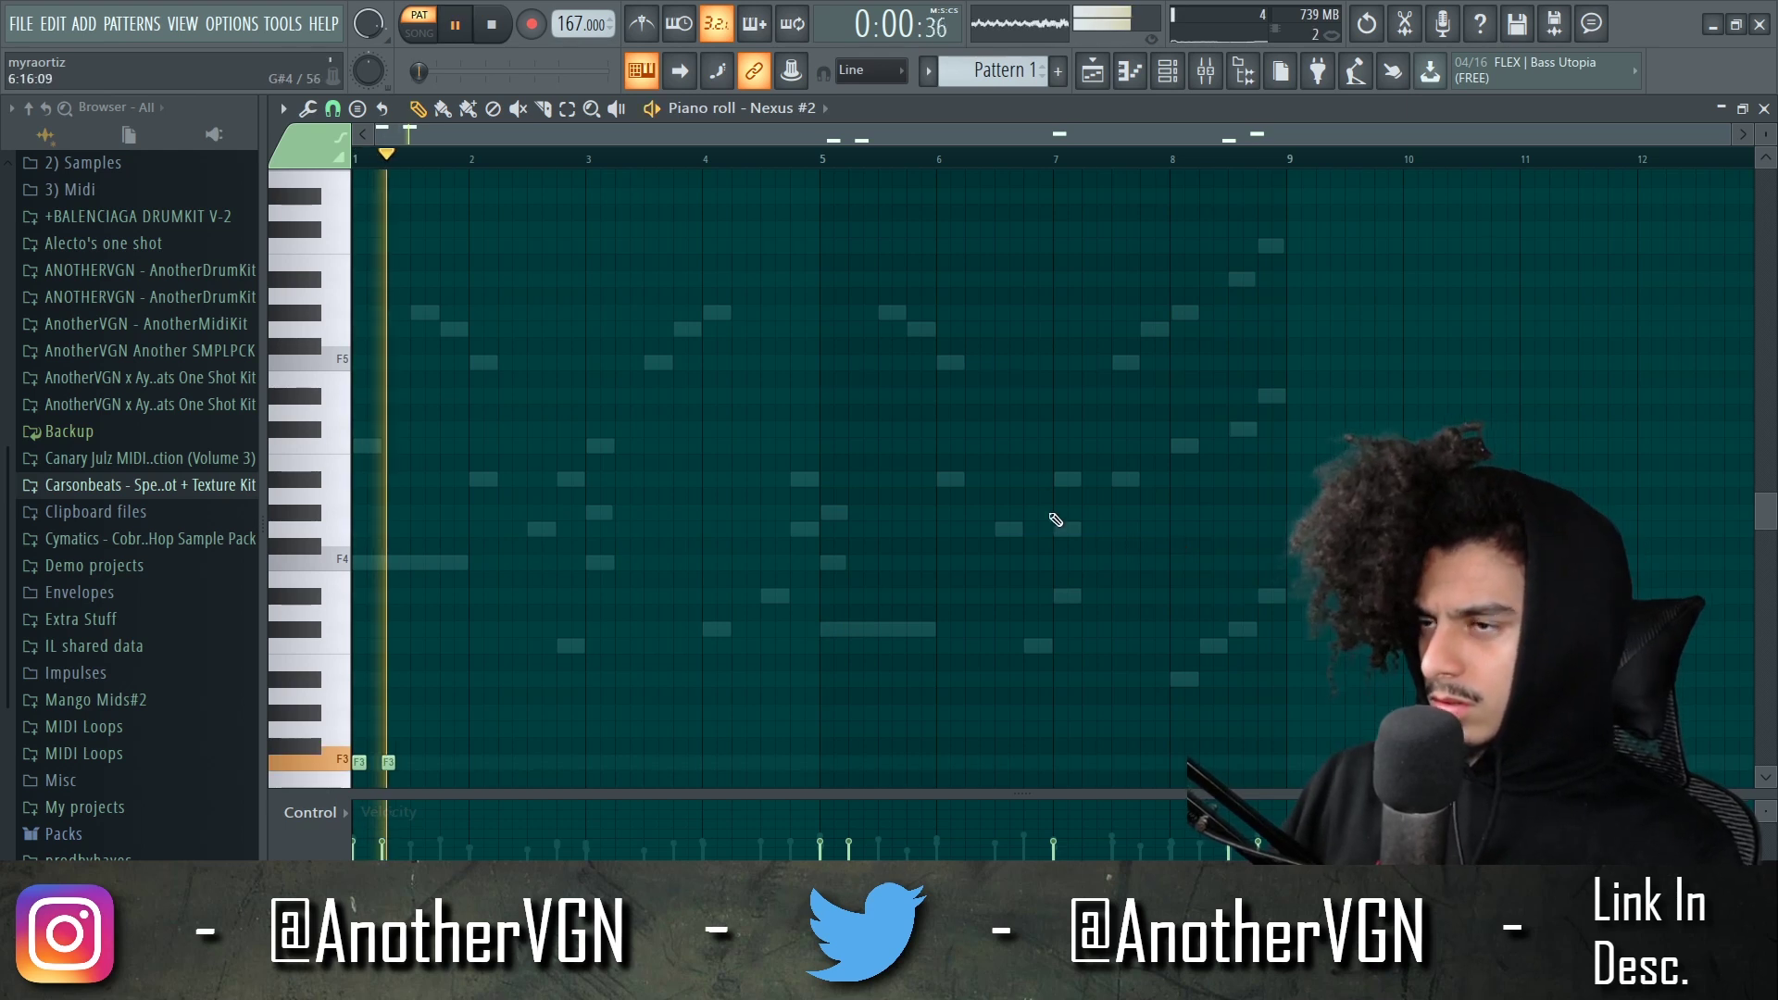
- Set up Nexus #2 with the Delayed Piano preset, keeping its delay and reverb mix at 0
{"action": "key", "text": "F6"}
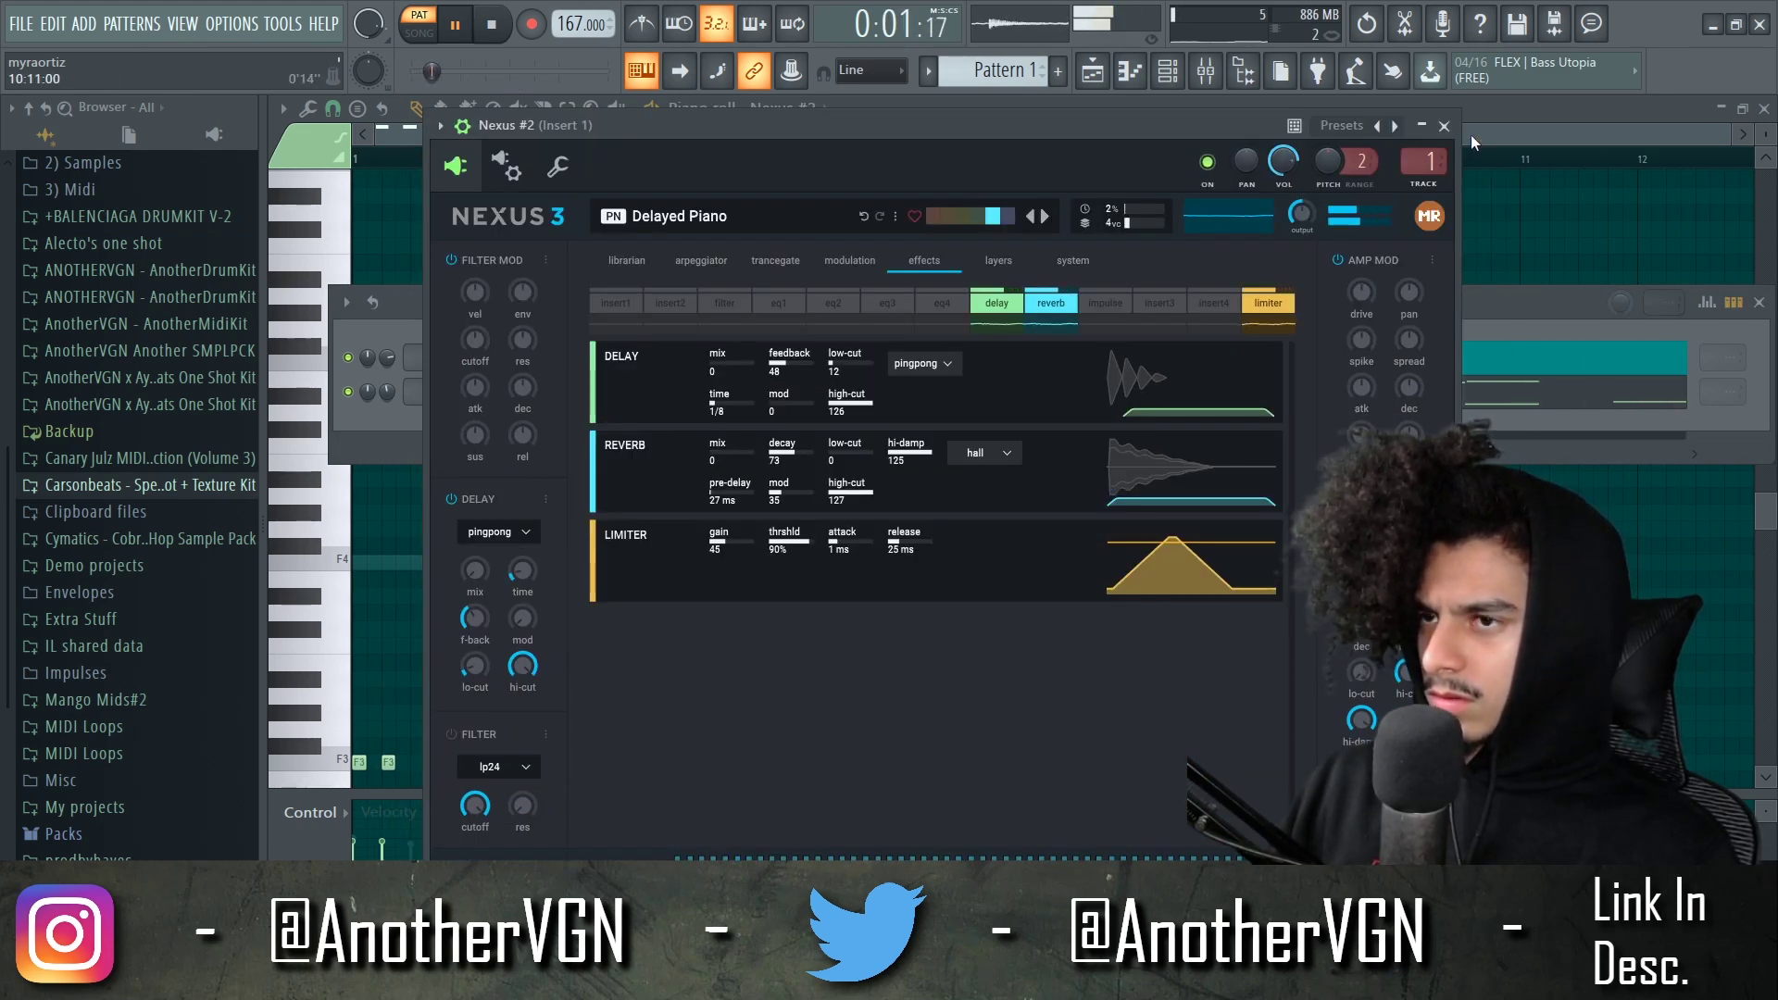
{"action": "left_click", "coordinate": [1445, 126]}
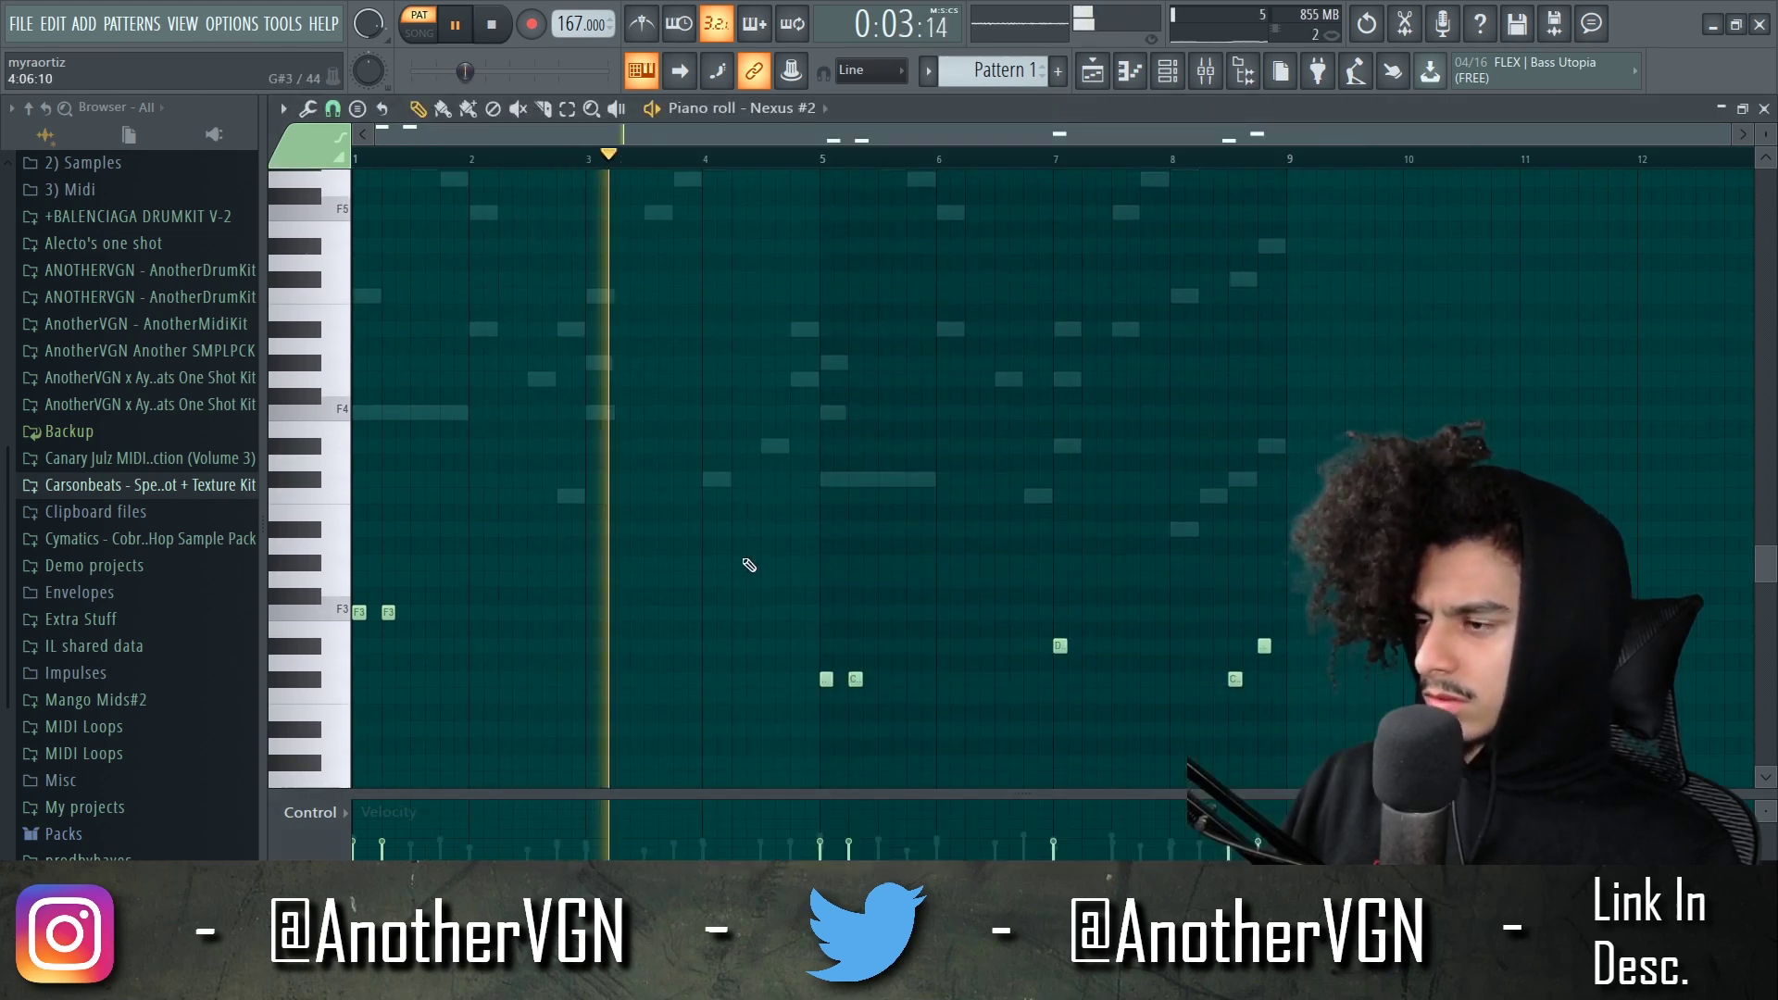
- Extend the low line with C#3 ending bar 2, two F3 notes in bar 3, C3 ending bar 6 and a second D#3 in bar 7
{"action": "scroll", "coordinate": [749, 565], "scroll_direction": "down", "scroll_amount": 2}
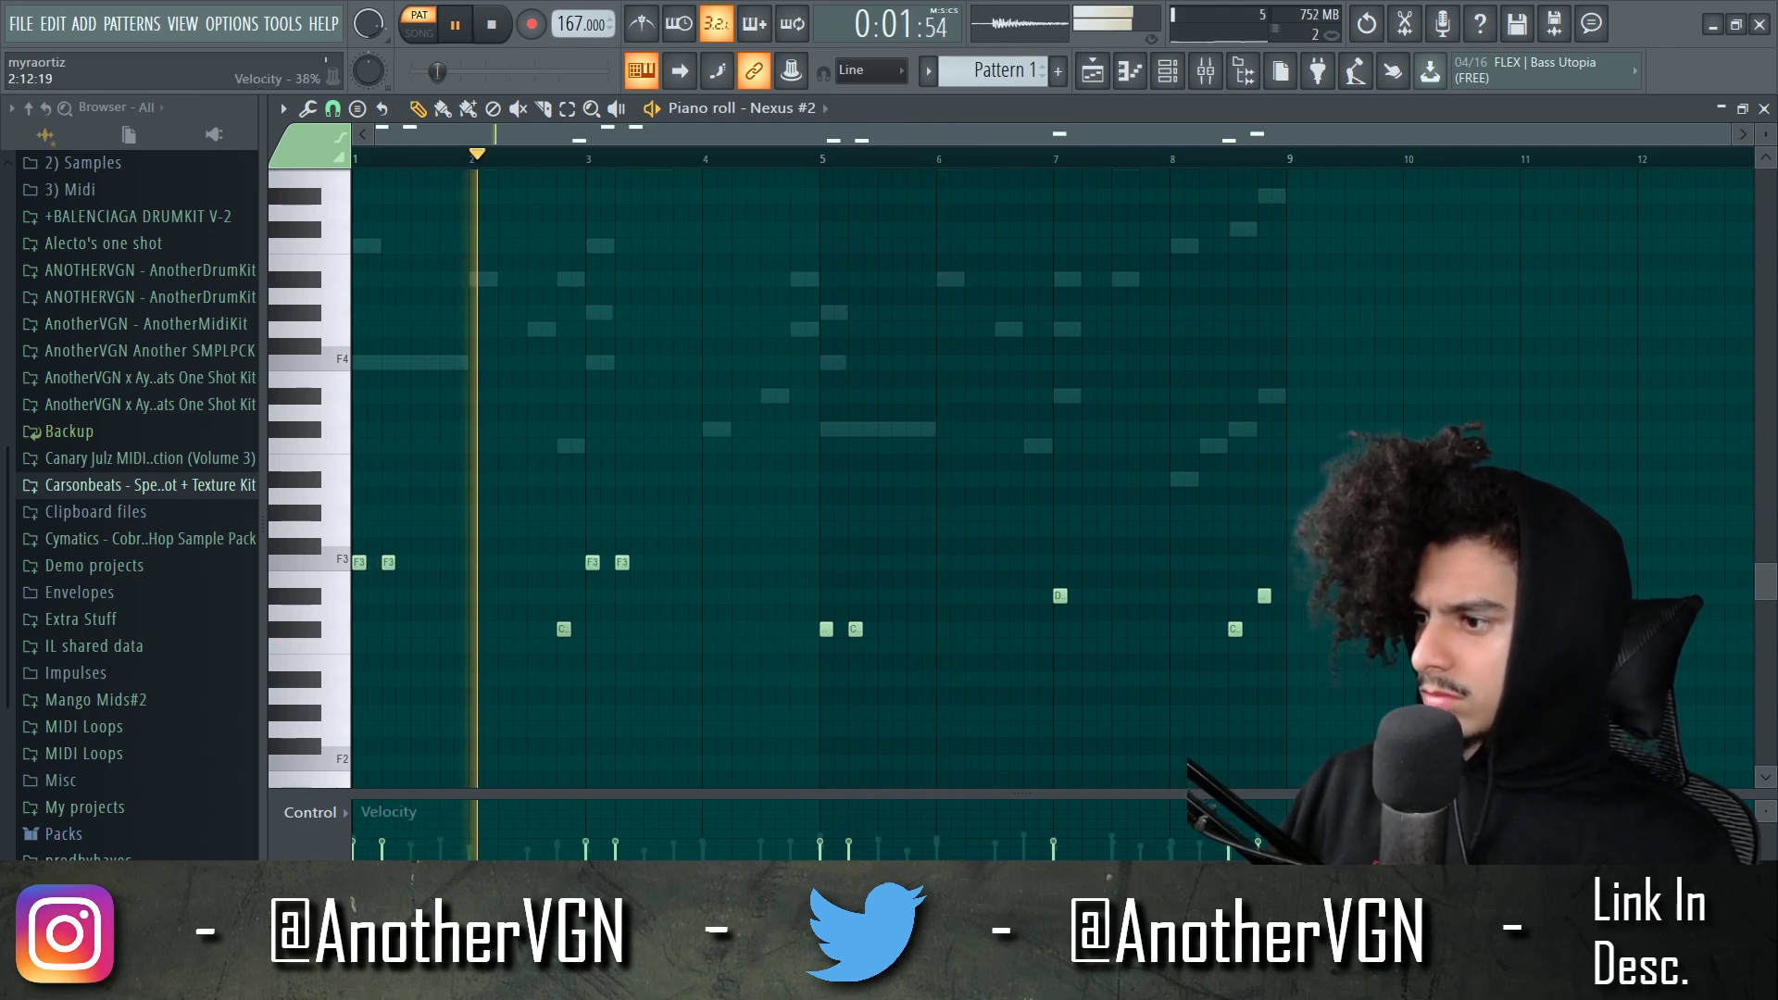
{"action": "right_click", "coordinate": [570, 633]}
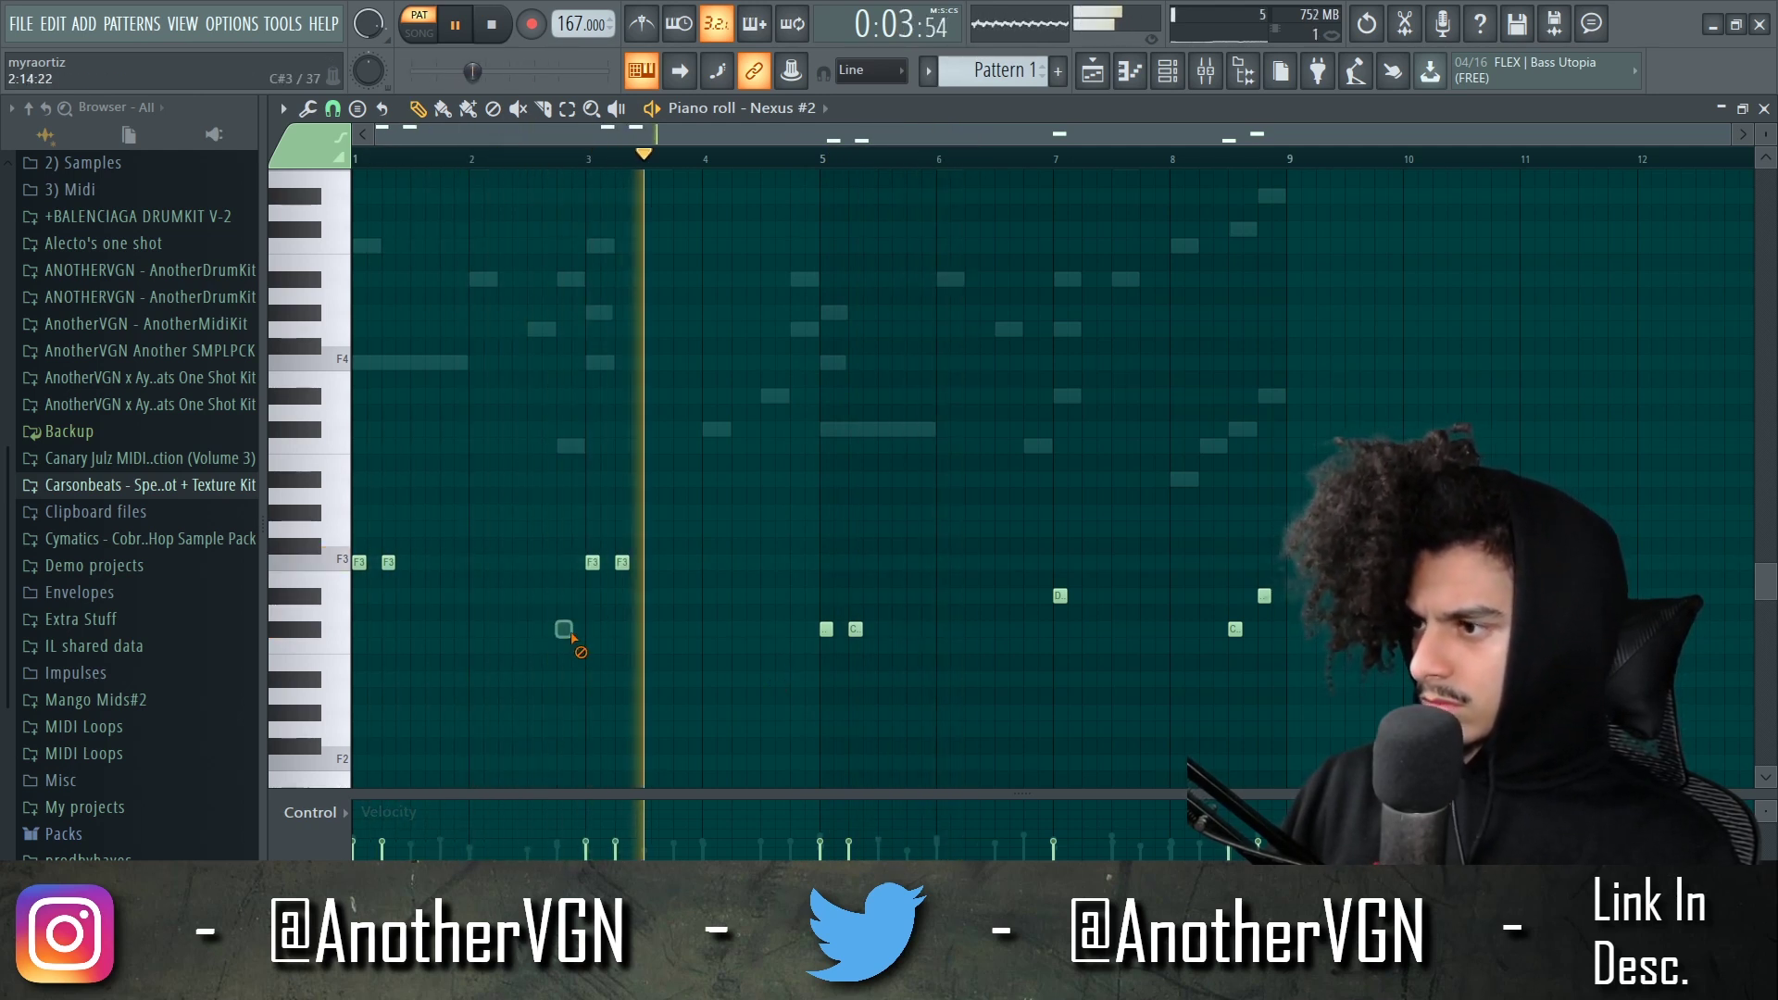
{"action": "key", "text": "space"}
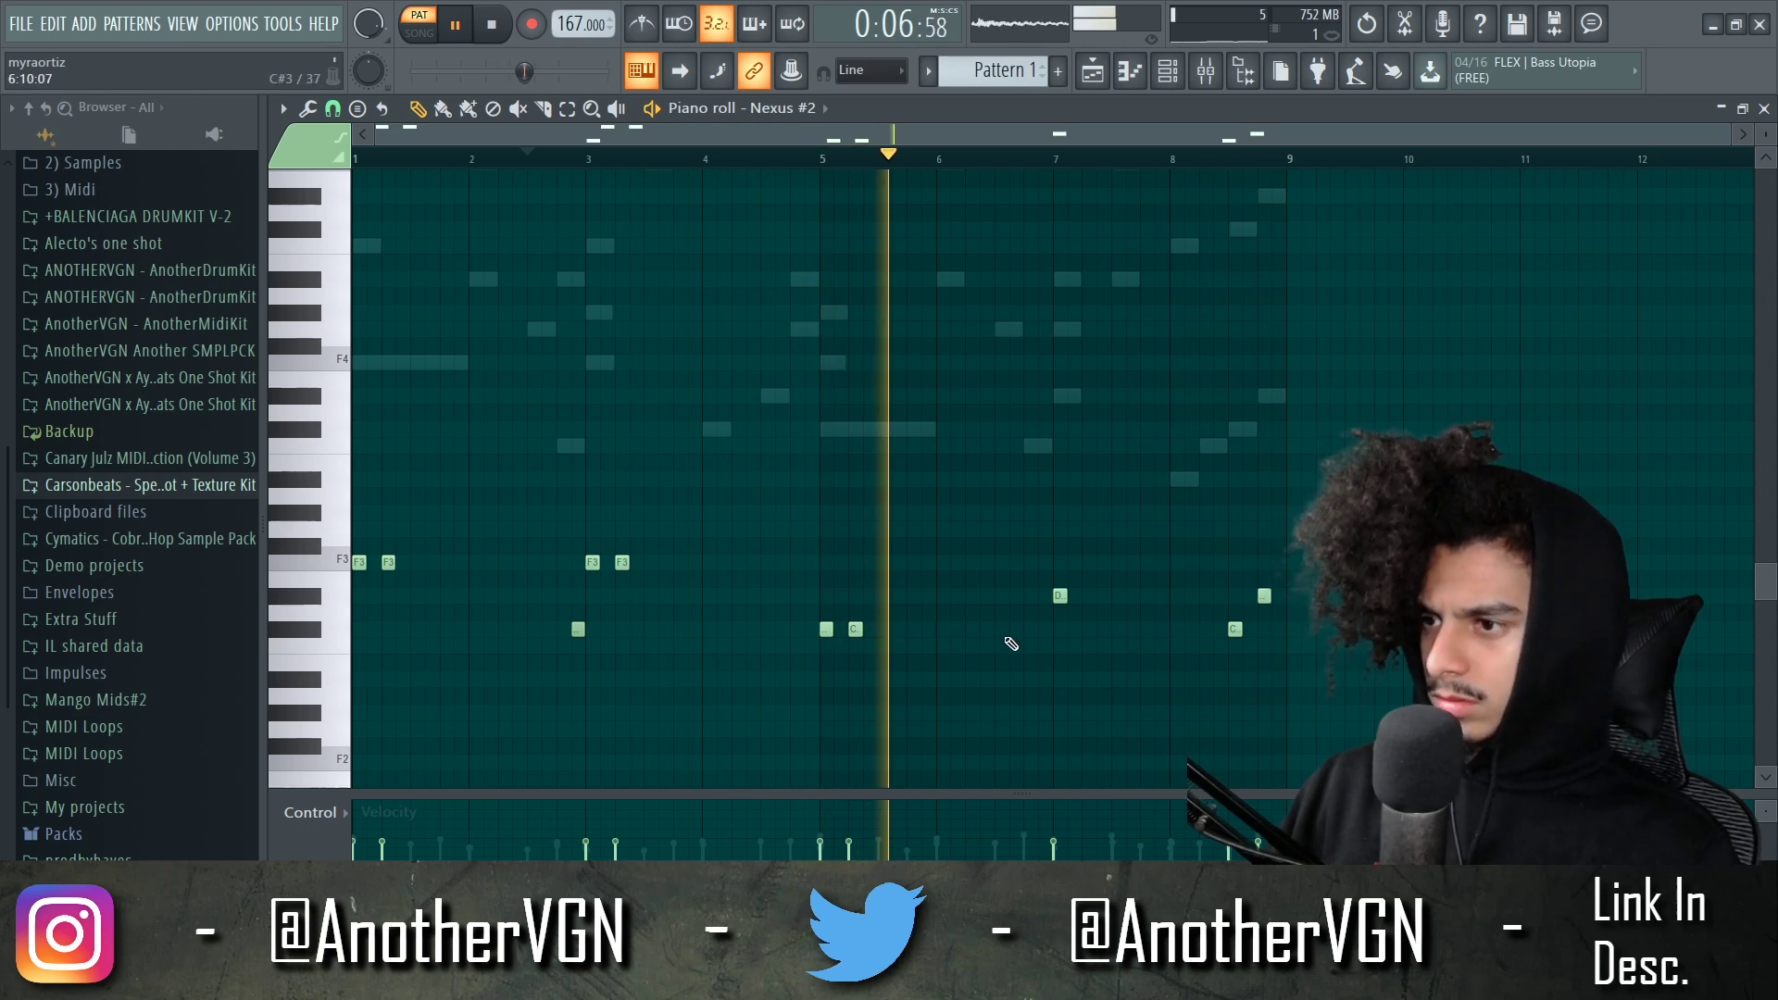
{"action": "left_click", "coordinate": [1042, 646]}
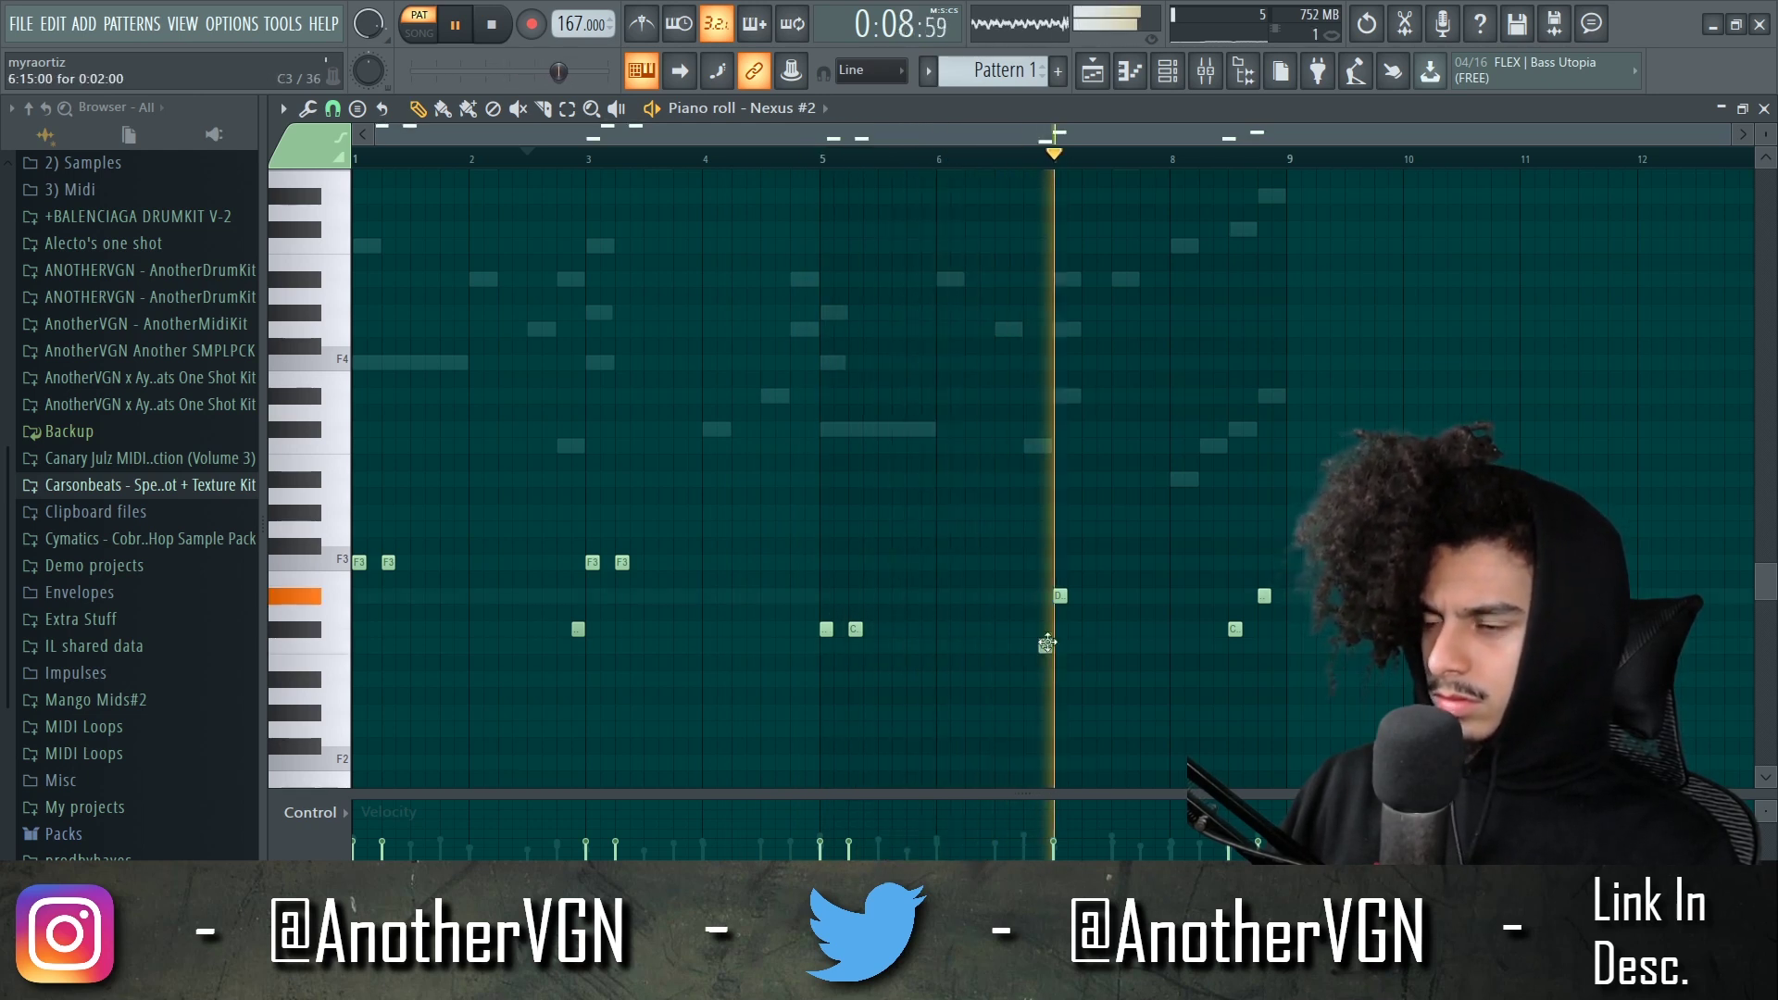
{"action": "left_click", "coordinate": [1086, 596]}
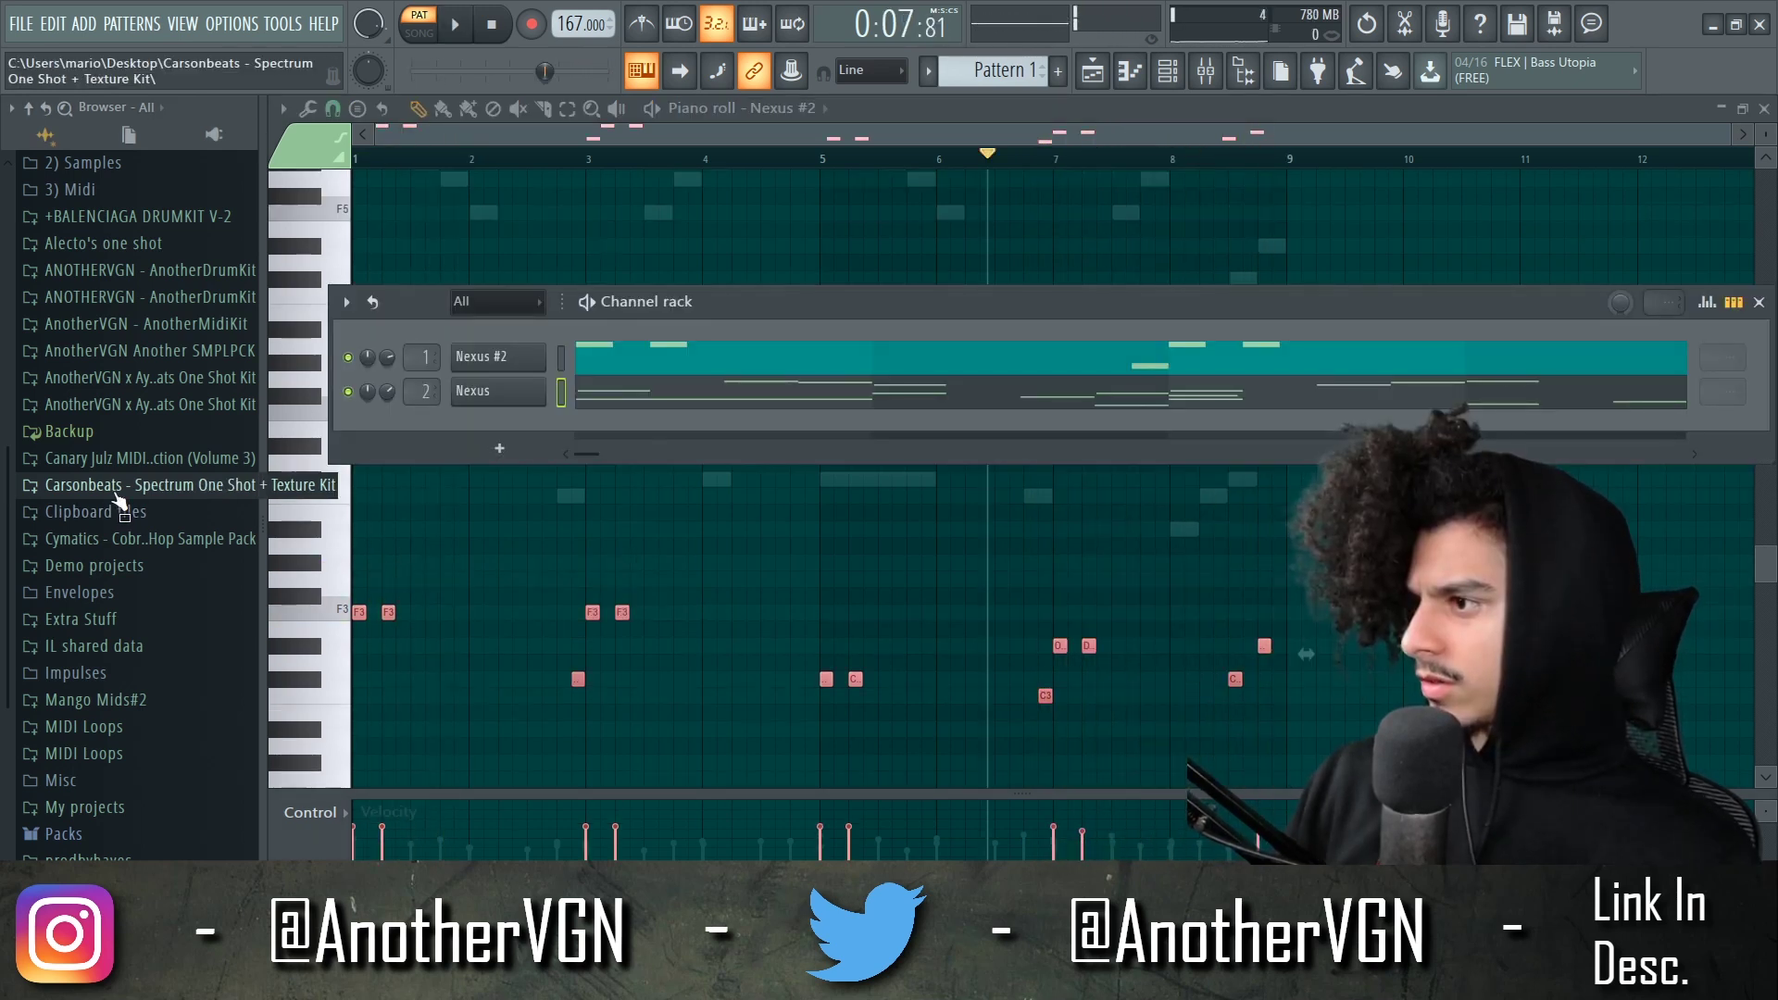
- Add the Noble [ pluck ] sample from the Carsonbeats Spectrum kit's Plucks folder as a new channel
{"action": "left_click", "coordinate": [121, 484]}
{"action": "left_click", "coordinate": [138, 779]}
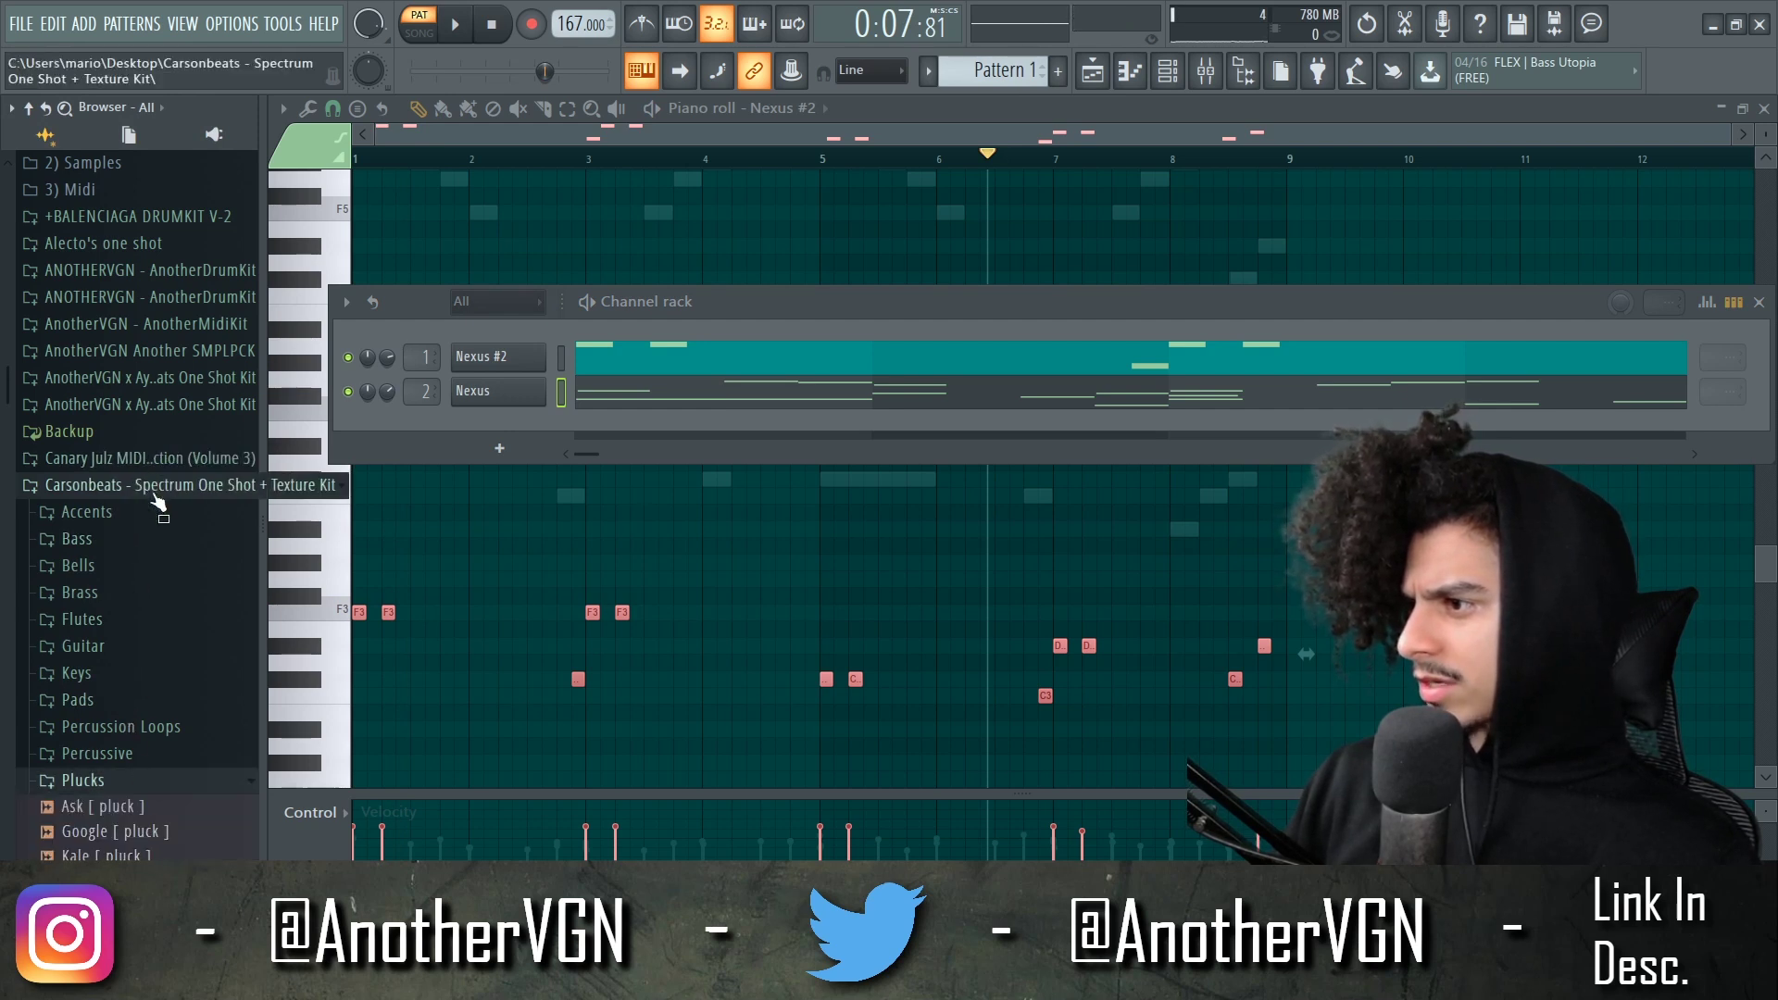
{"action": "scroll", "coordinate": [160, 555], "scroll_direction": "down", "scroll_amount": 4}
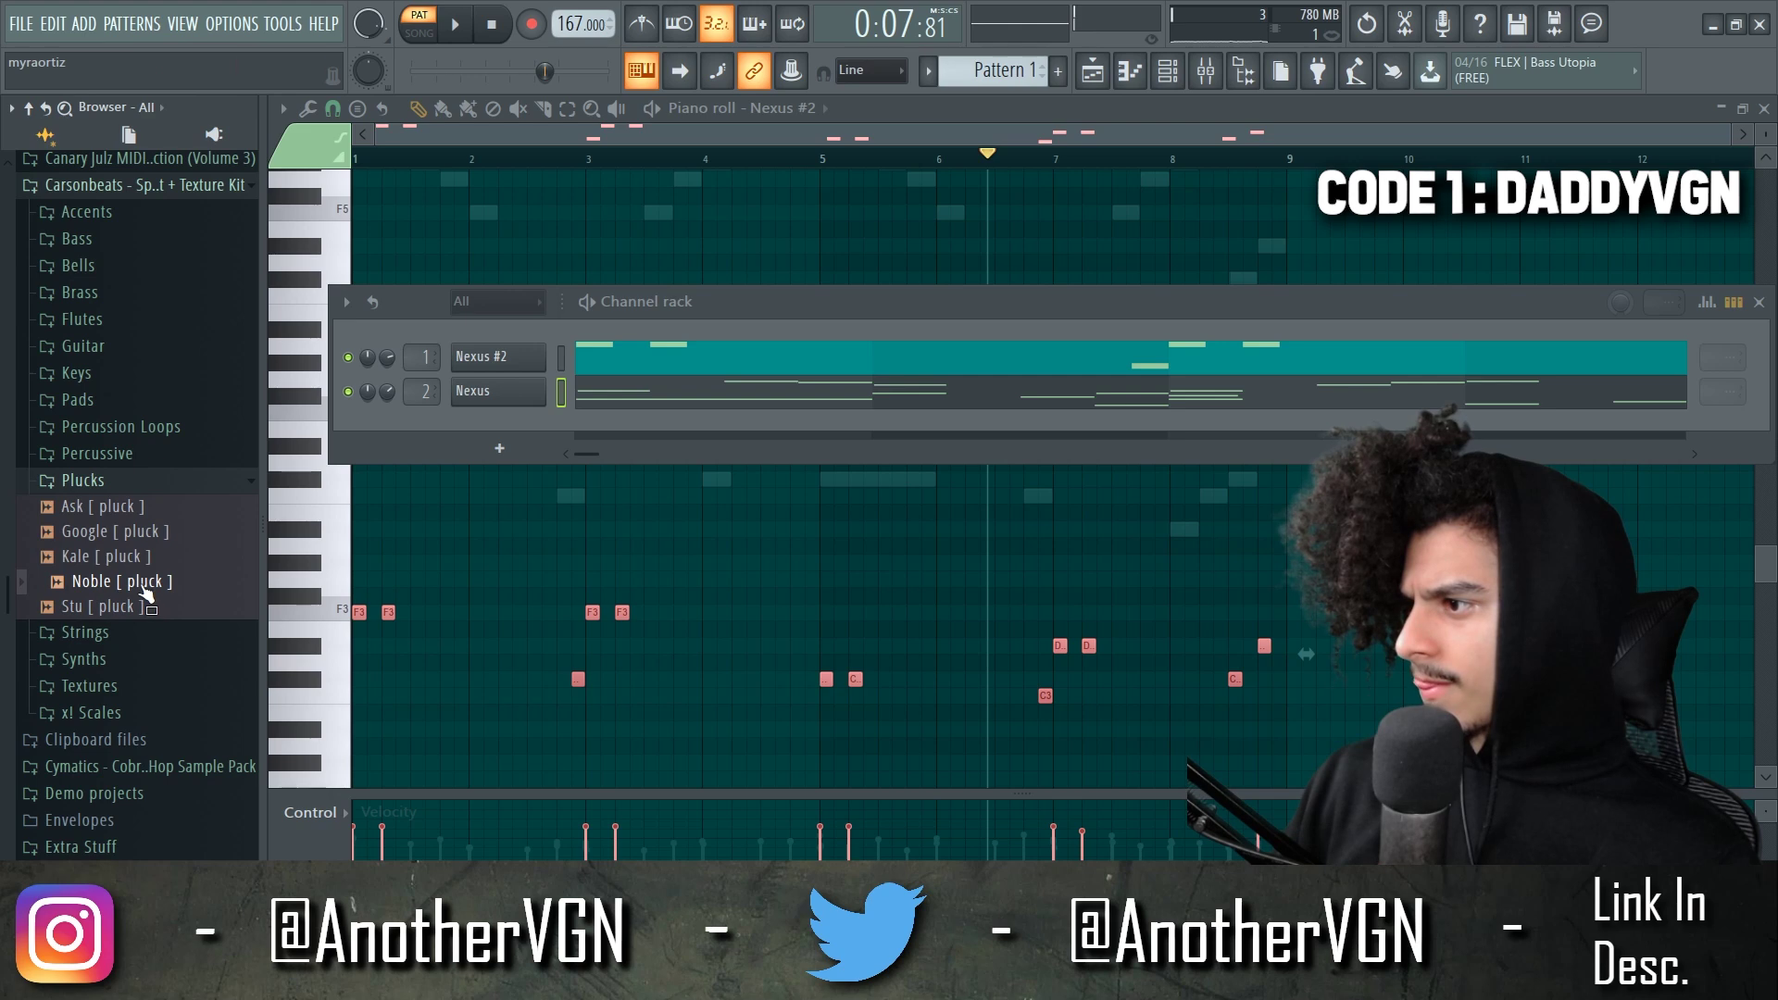
{"action": "left_click_drag", "start_coordinate": [497, 413], "coordinate": [496, 413]}
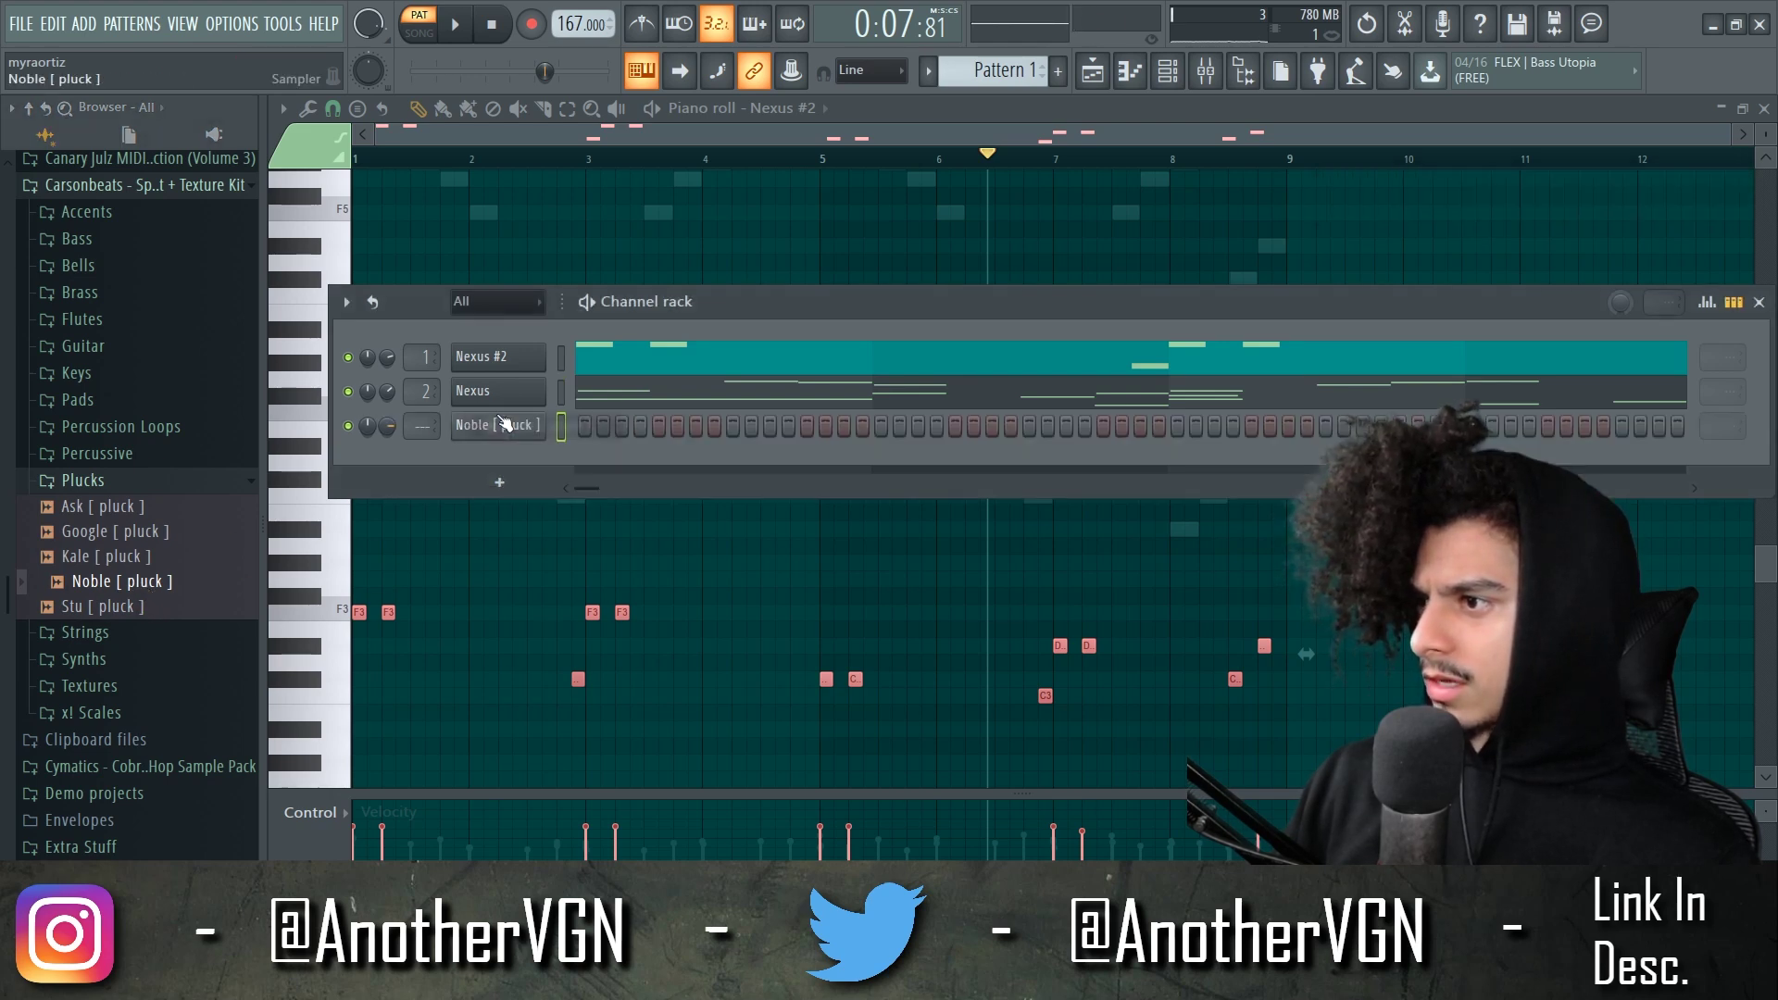
- Copy the Nexus melody notes into the Noble [ pluck ] channel and open its sampler settings
{"action": "right_click", "coordinate": [508, 401]}
{"action": "left_click", "coordinate": [811, 423]}
{"action": "right_click", "coordinate": [504, 426]}
{"action": "left_click", "coordinate": [853, 465]}
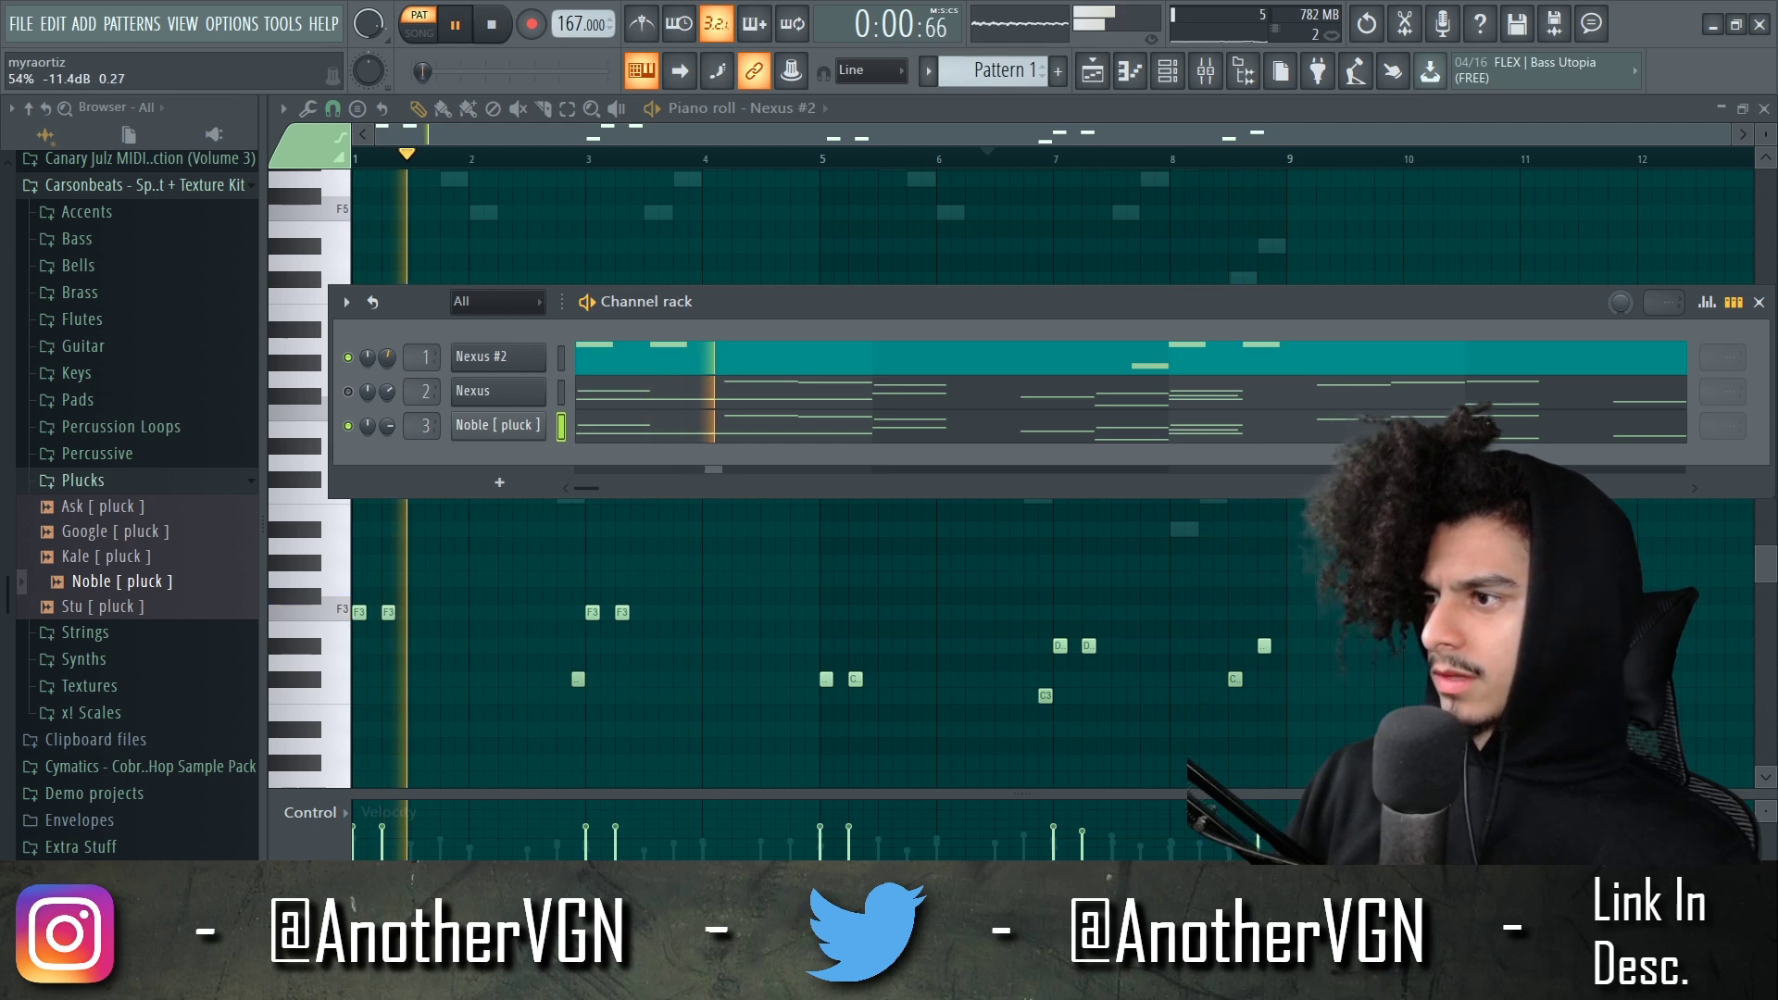
{"action": "left_click", "coordinate": [531, 431]}
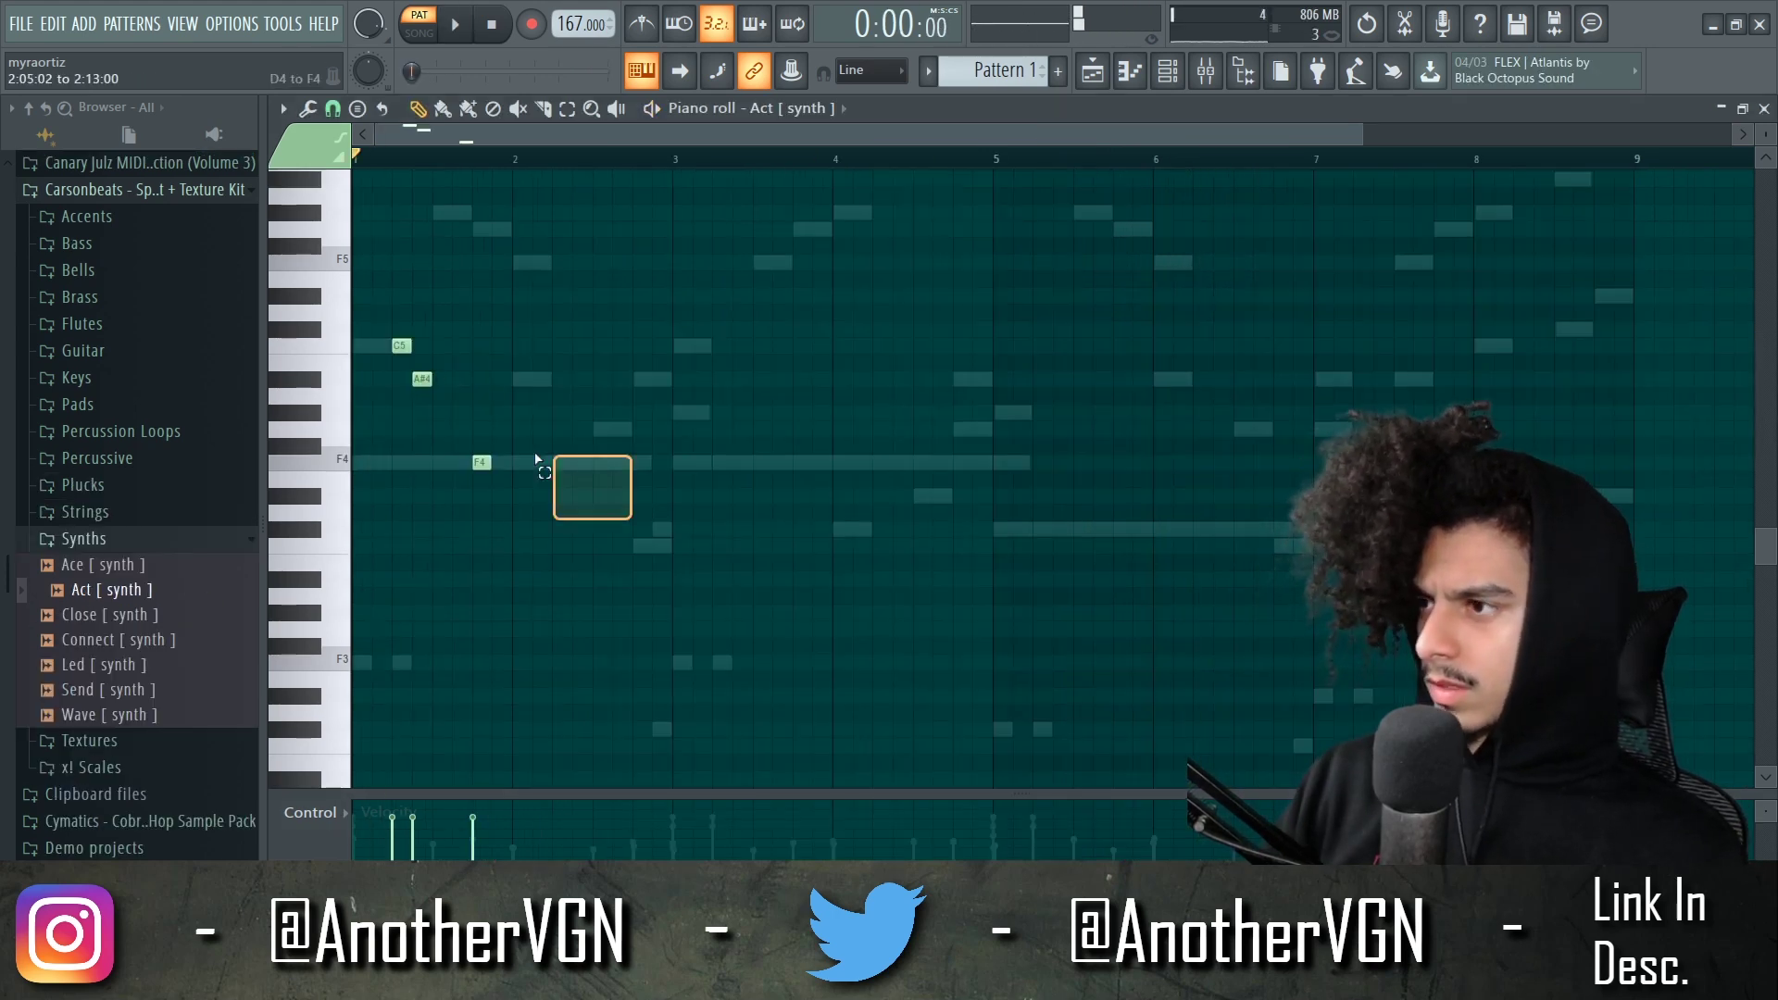
- Shift the Act [ synth ] C5 and A#4 one beat later, move F4 to bar 2's second beat, and repeat the phrase in bars 3 and 4
{"action": "left_click_drag", "start_coordinate": [537, 460], "coordinate": [405, 335]}
{"action": "left_click", "coordinate": [401, 346]}
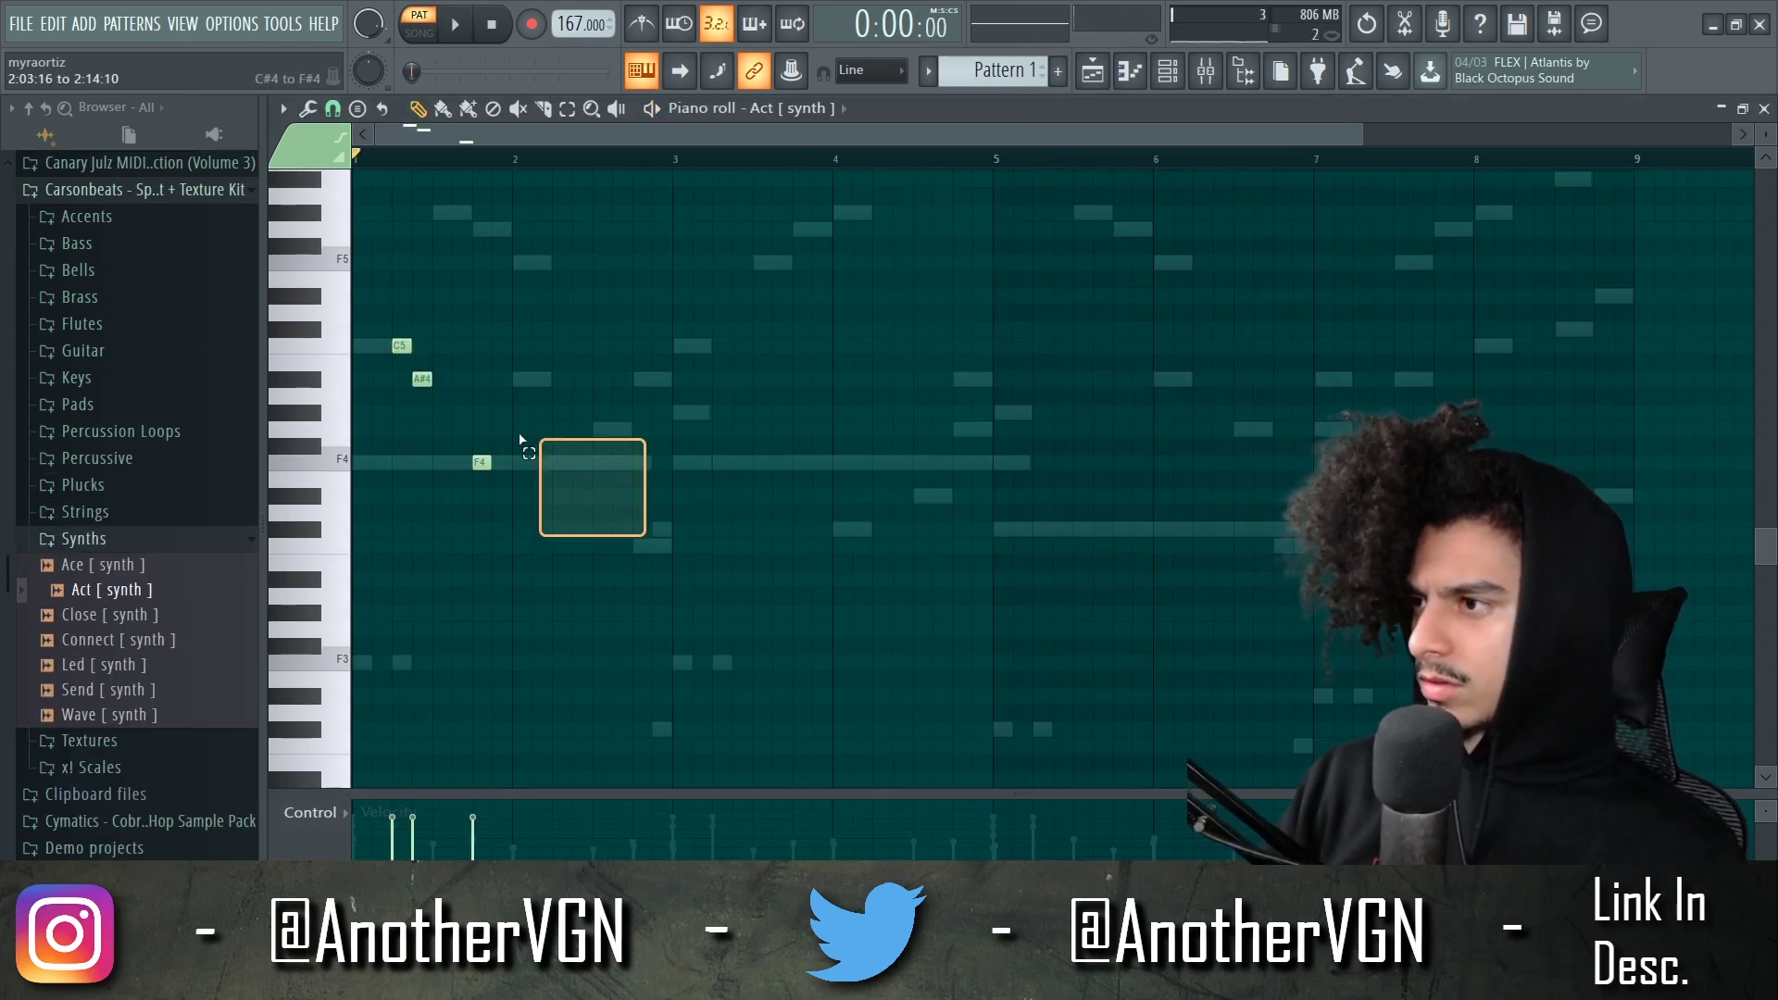
{"action": "left_click", "coordinate": [484, 298], "text": "ctrl"}
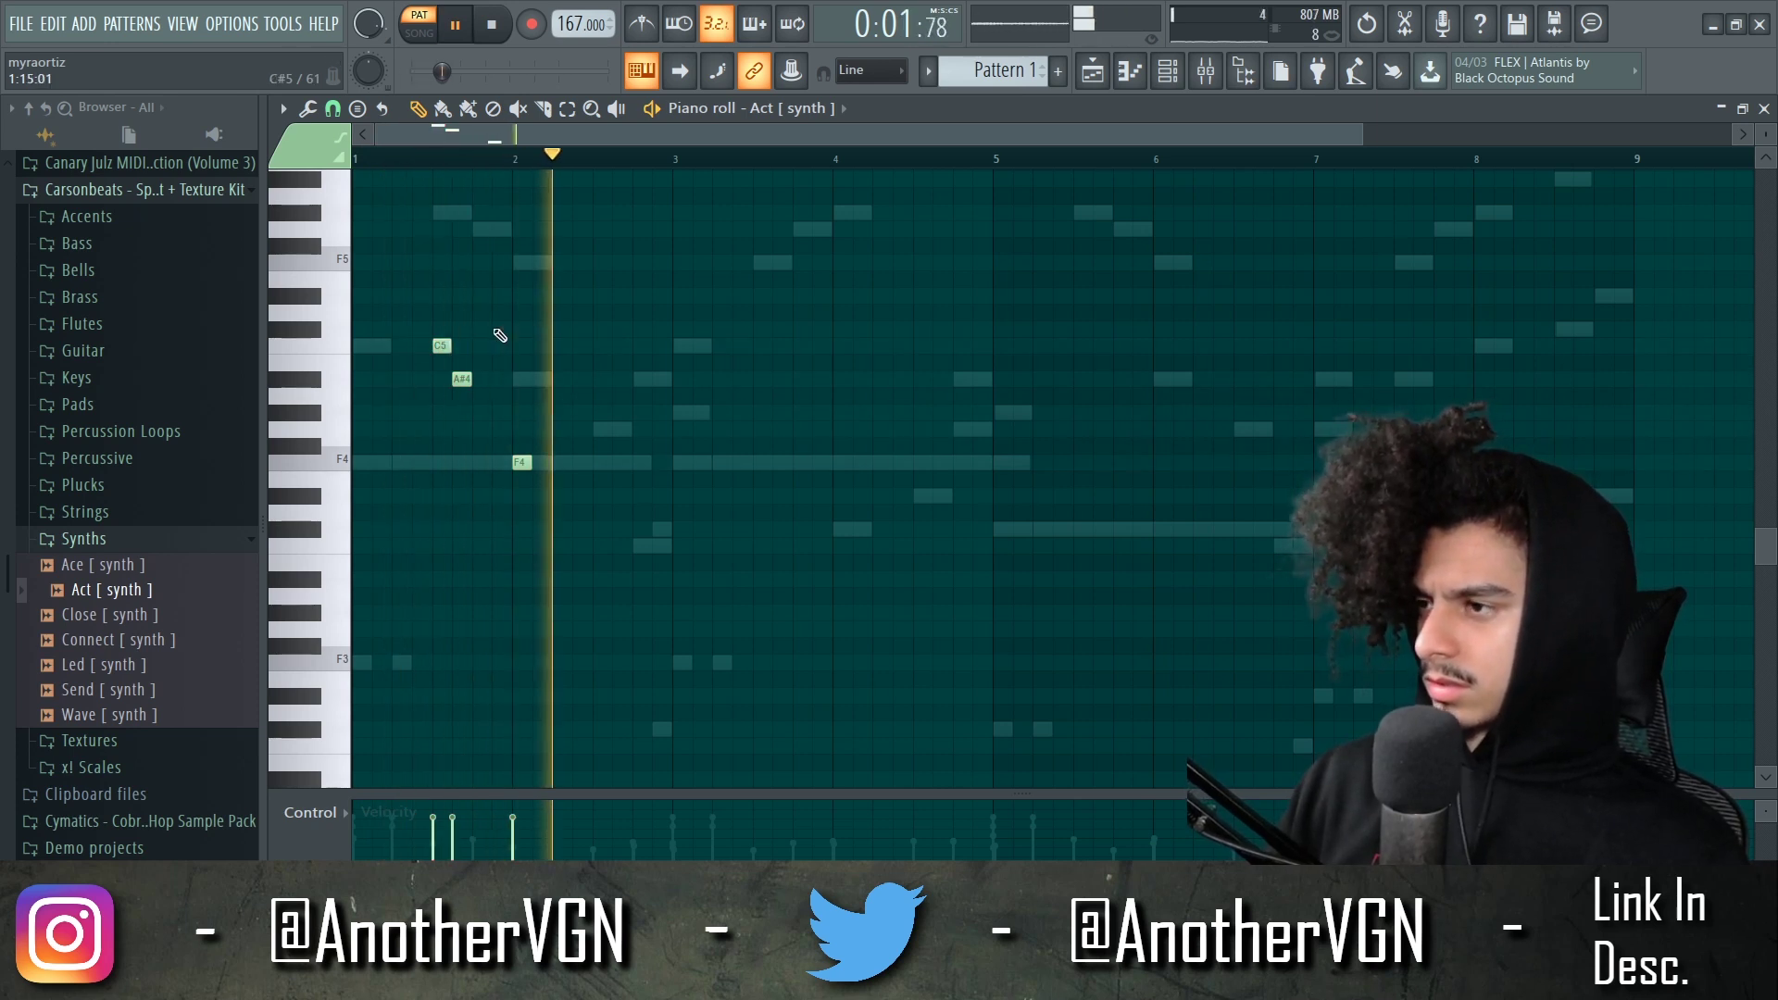
{"action": "left_click_drag", "start_coordinate": [520, 460], "coordinate": [559, 427]}
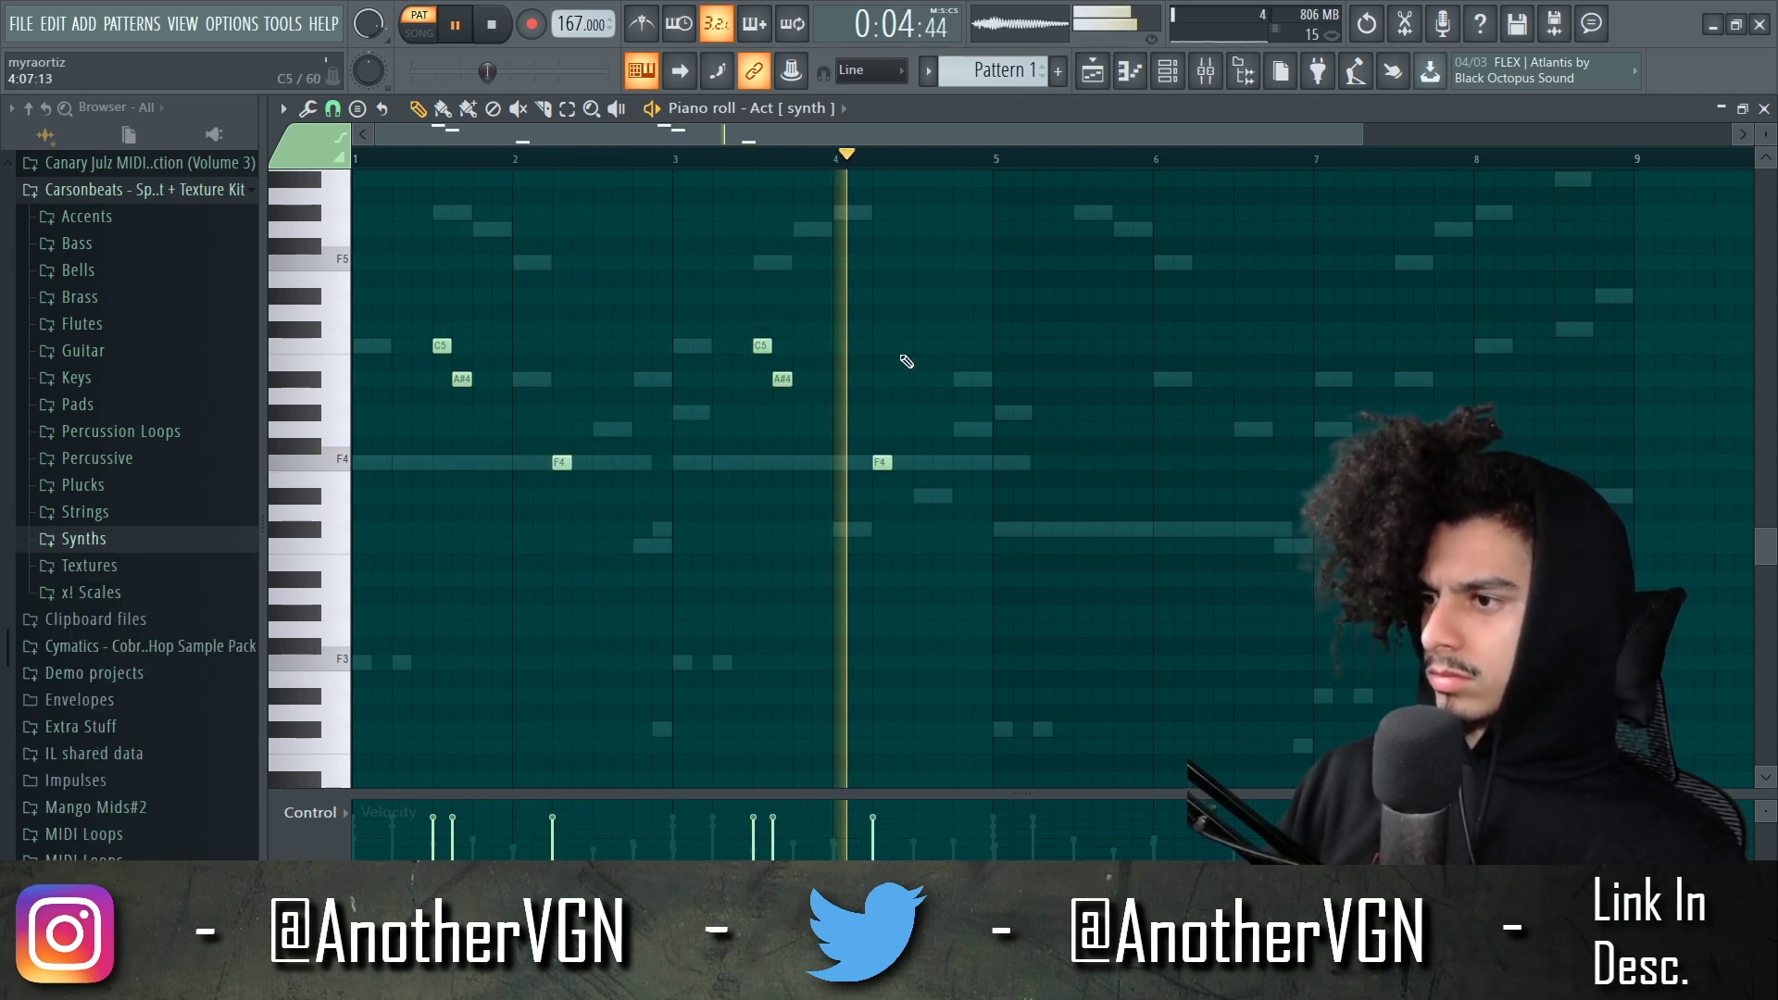
- Place half-beat G#4 and A#4 notes at the end of bar 5 and a C5 late in bar 6
{"action": "left_click", "coordinate": [1121, 412]}
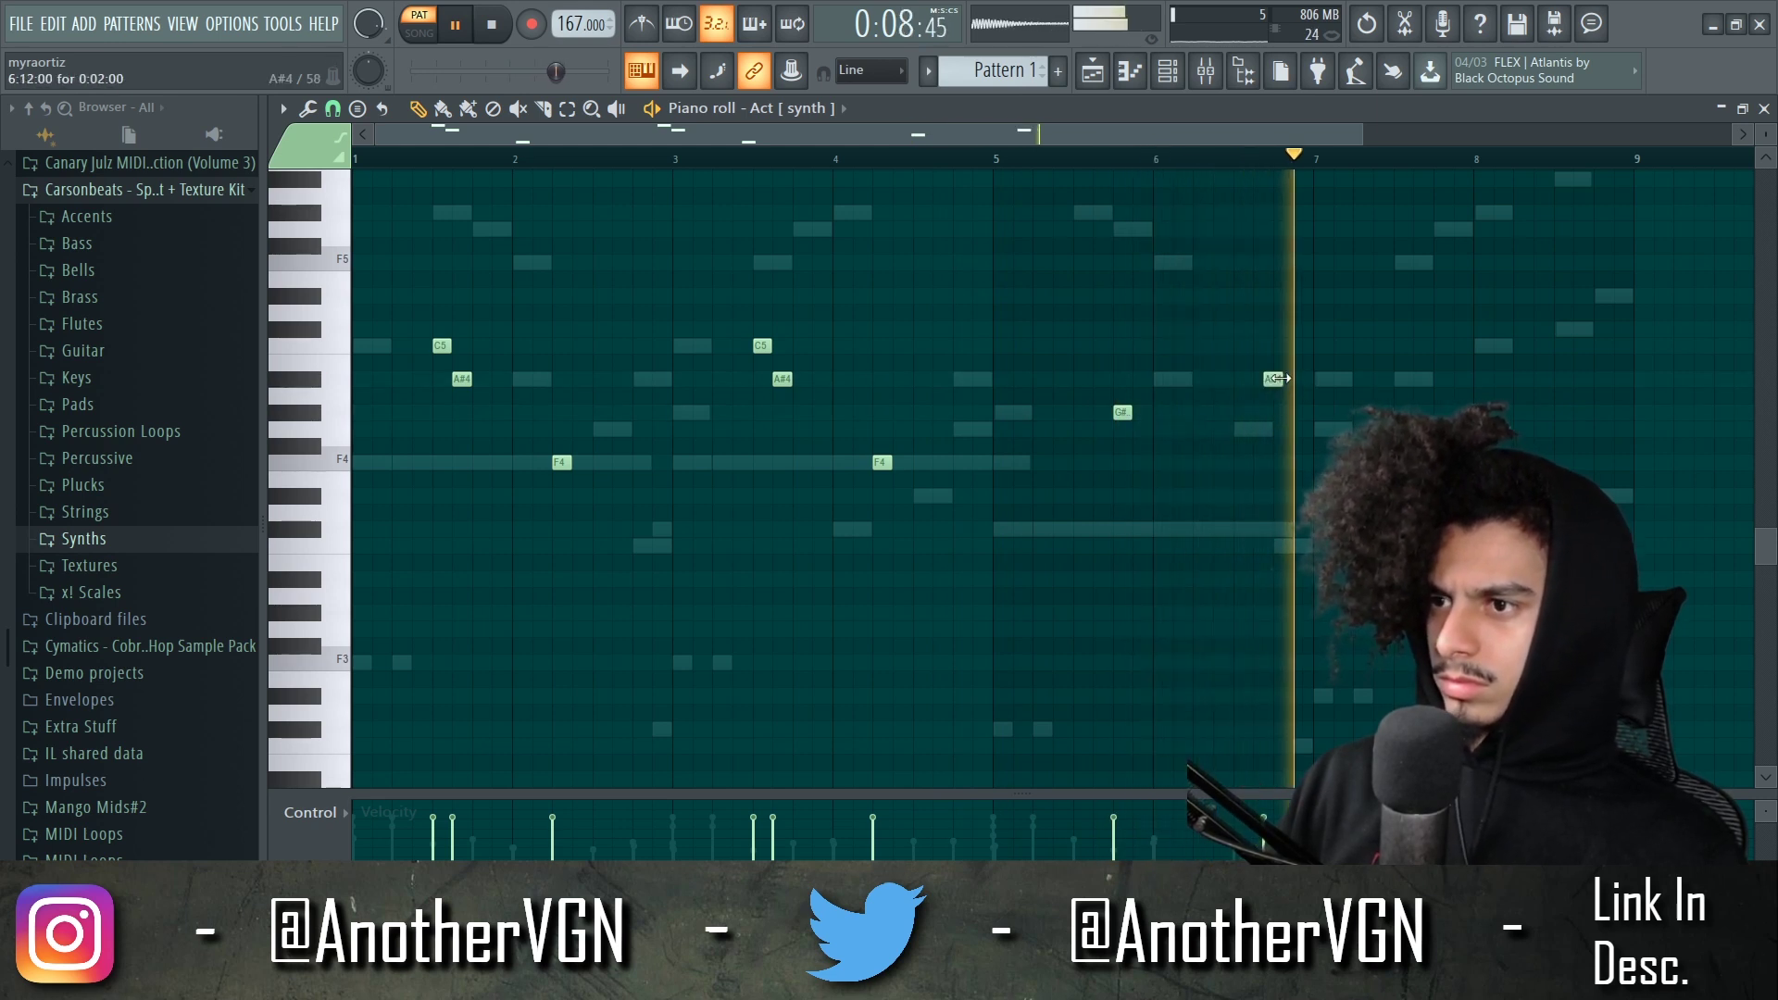
{"action": "left_click", "coordinate": [1160, 379]}
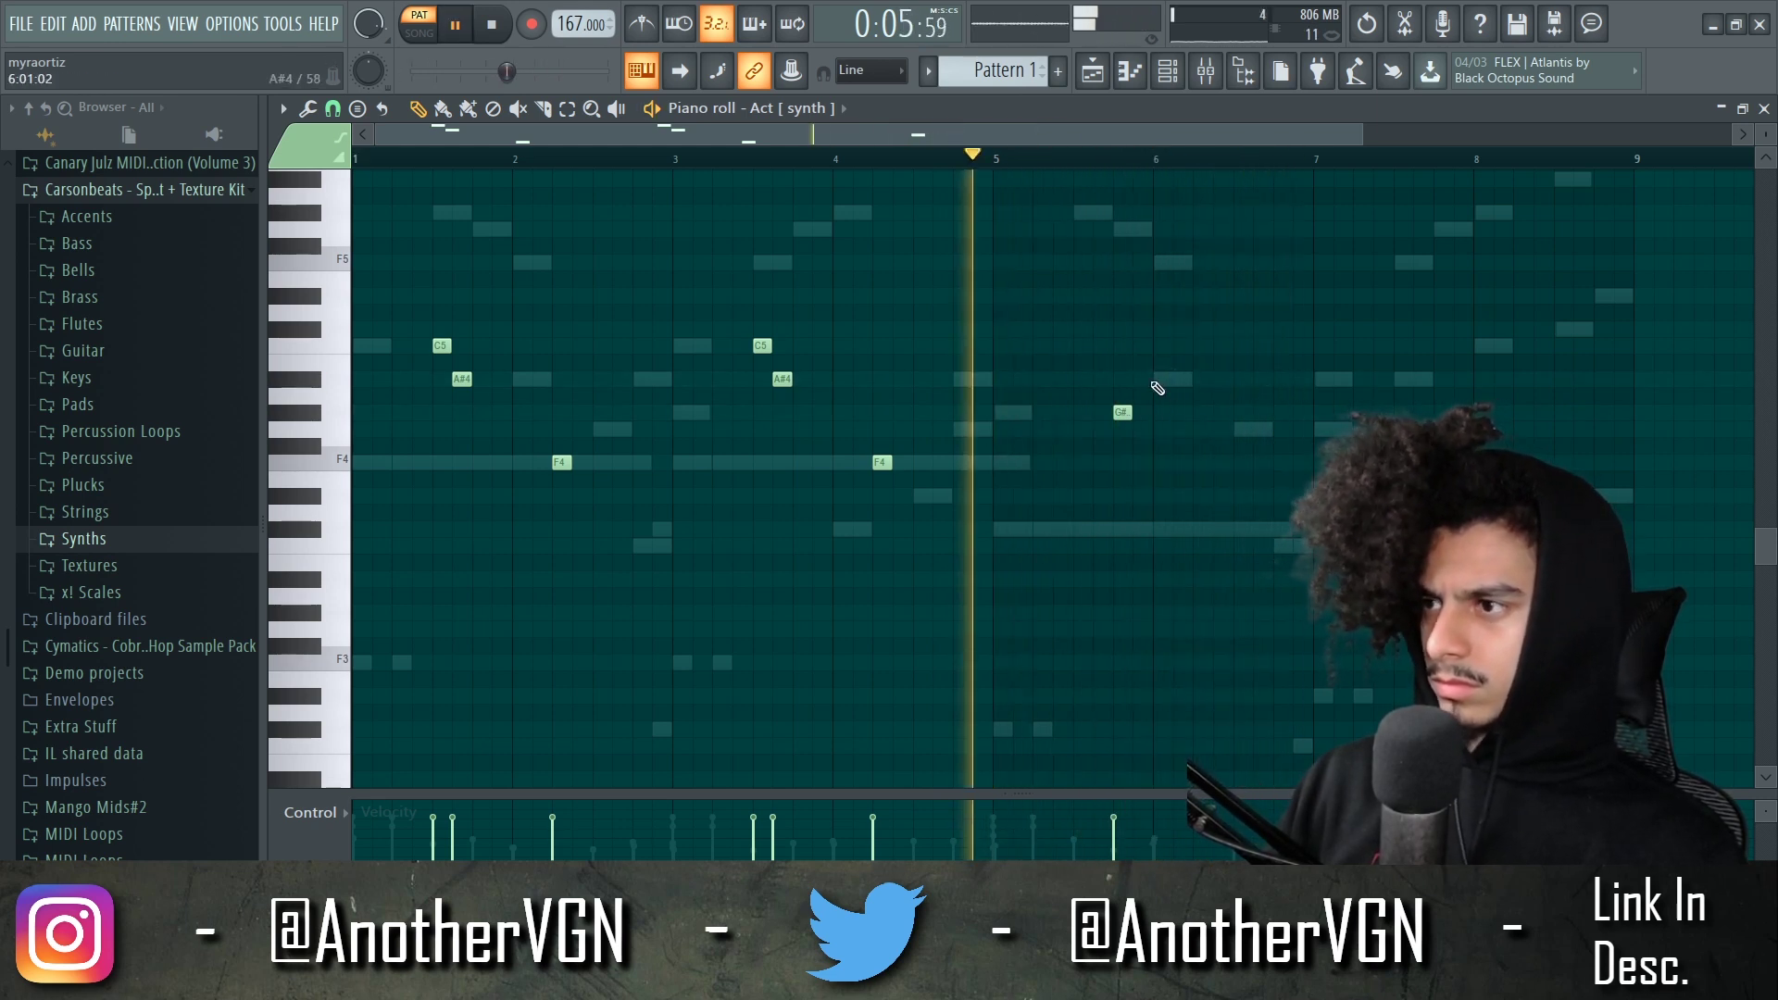
{"action": "left_click", "coordinate": [1139, 379]}
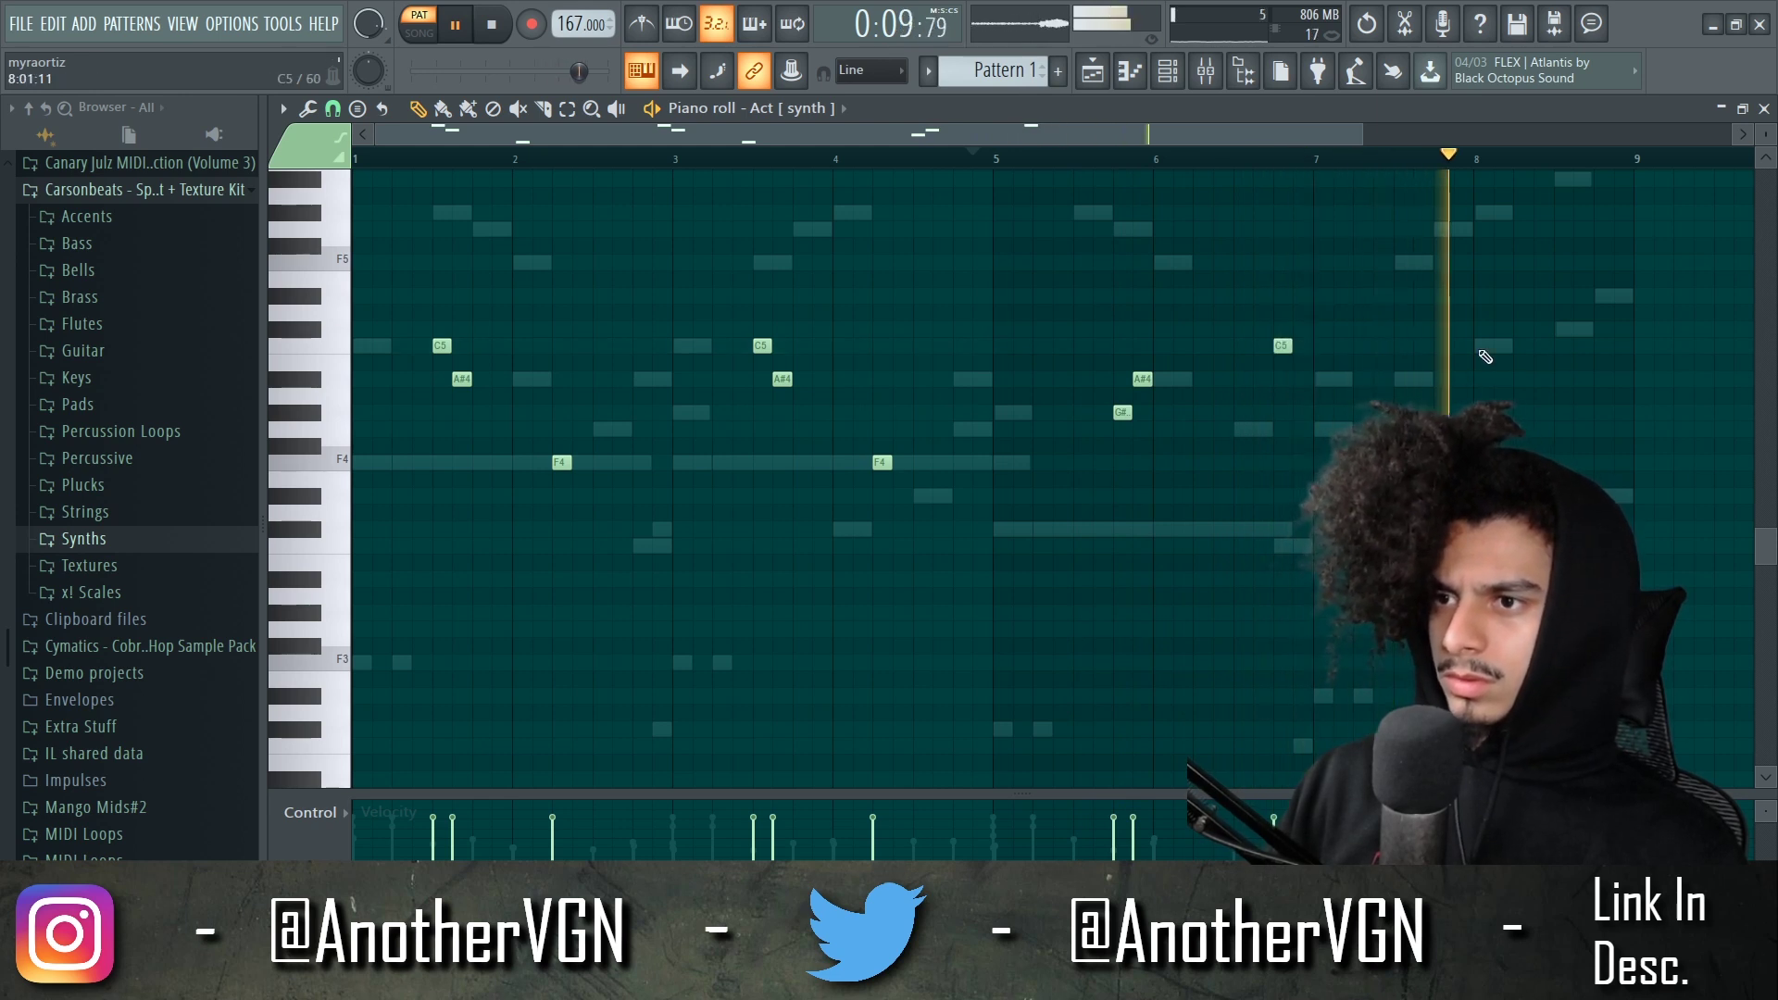
- Duplicate the G#4, A#4 and C5 phrase from bars 5 and 6 into bars 7 and 8, adding a C#5 before the final C5
{"action": "left_click_drag", "start_coordinate": [1430, 463], "coordinate": [1098, 333]}
{"action": "key", "text": "space"}
{"action": "left_click_drag", "start_coordinate": [1122, 413], "coordinate": [1439, 410]}
{"action": "left_click", "coordinate": [1370, 280], "text": "ctrl"}
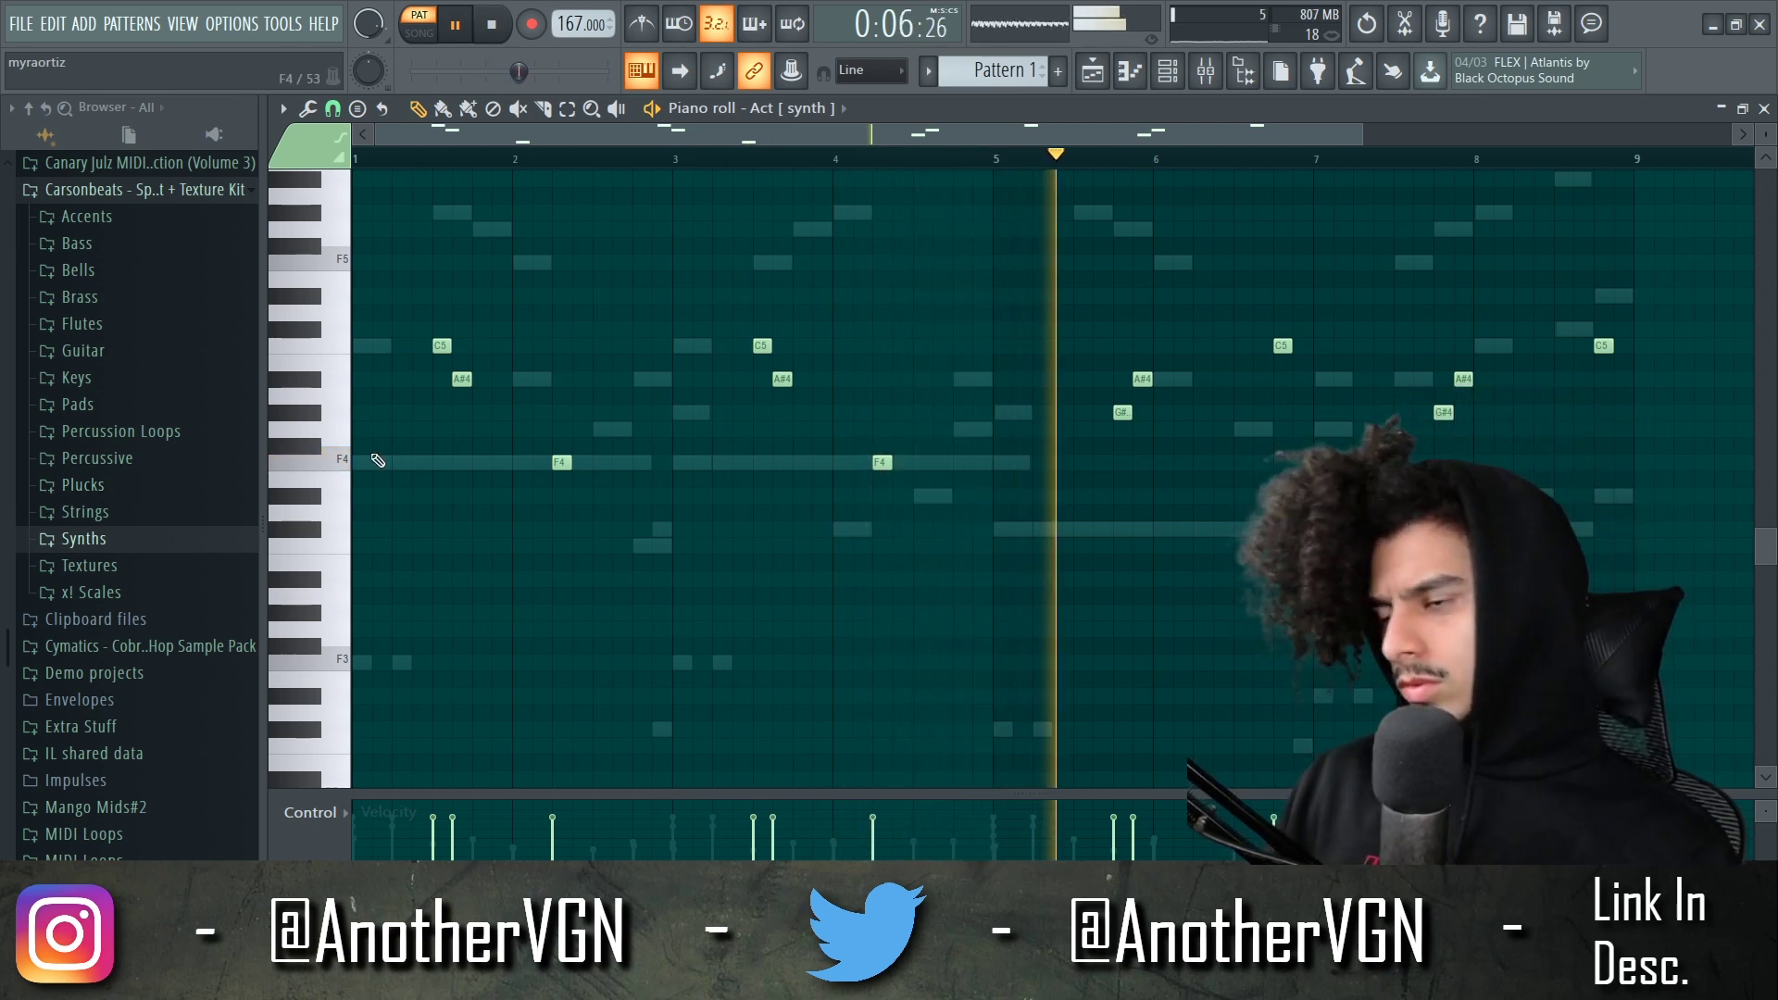
{"action": "left_click_drag", "start_coordinate": [481, 136], "coordinate": [856, 199]}
{"action": "left_click", "coordinate": [1069, 329]}
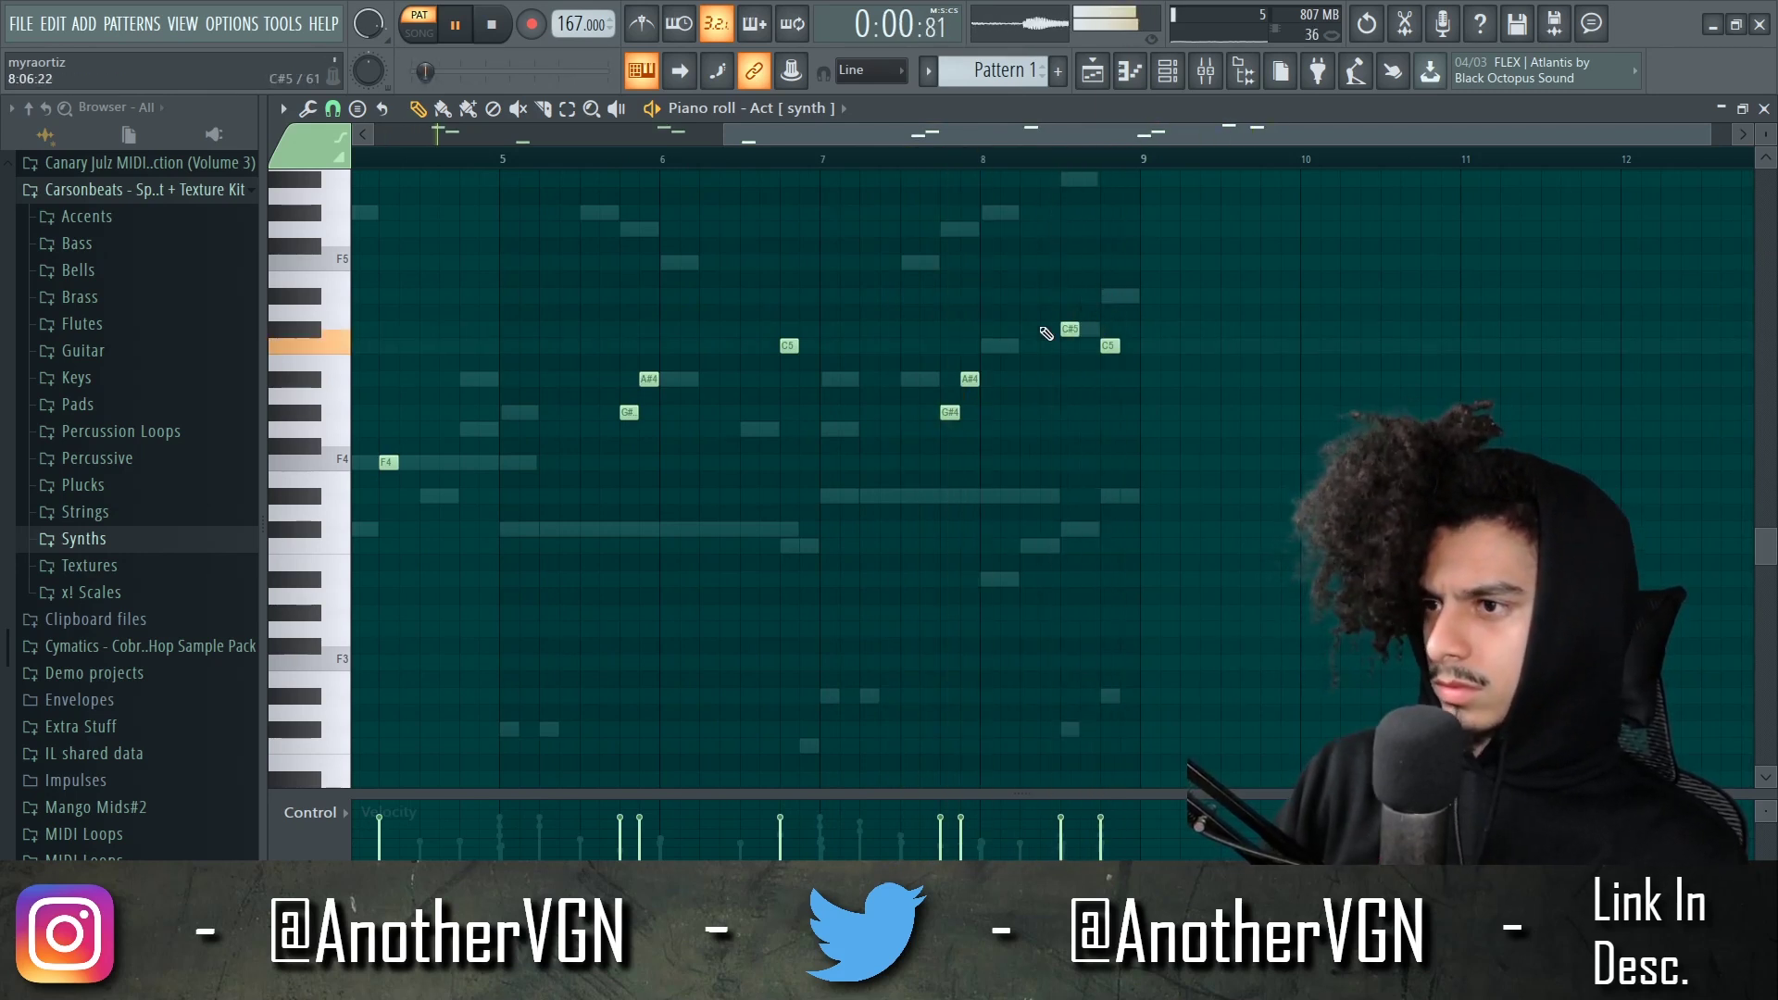
- Replace the Act [ synth ] sound with Strokes [ string ] and add rising C#5, D#5 and F5 notes in bar 6
{"action": "scroll", "coordinate": [1046, 333], "scroll_direction": "down", "scroll_amount": 2}
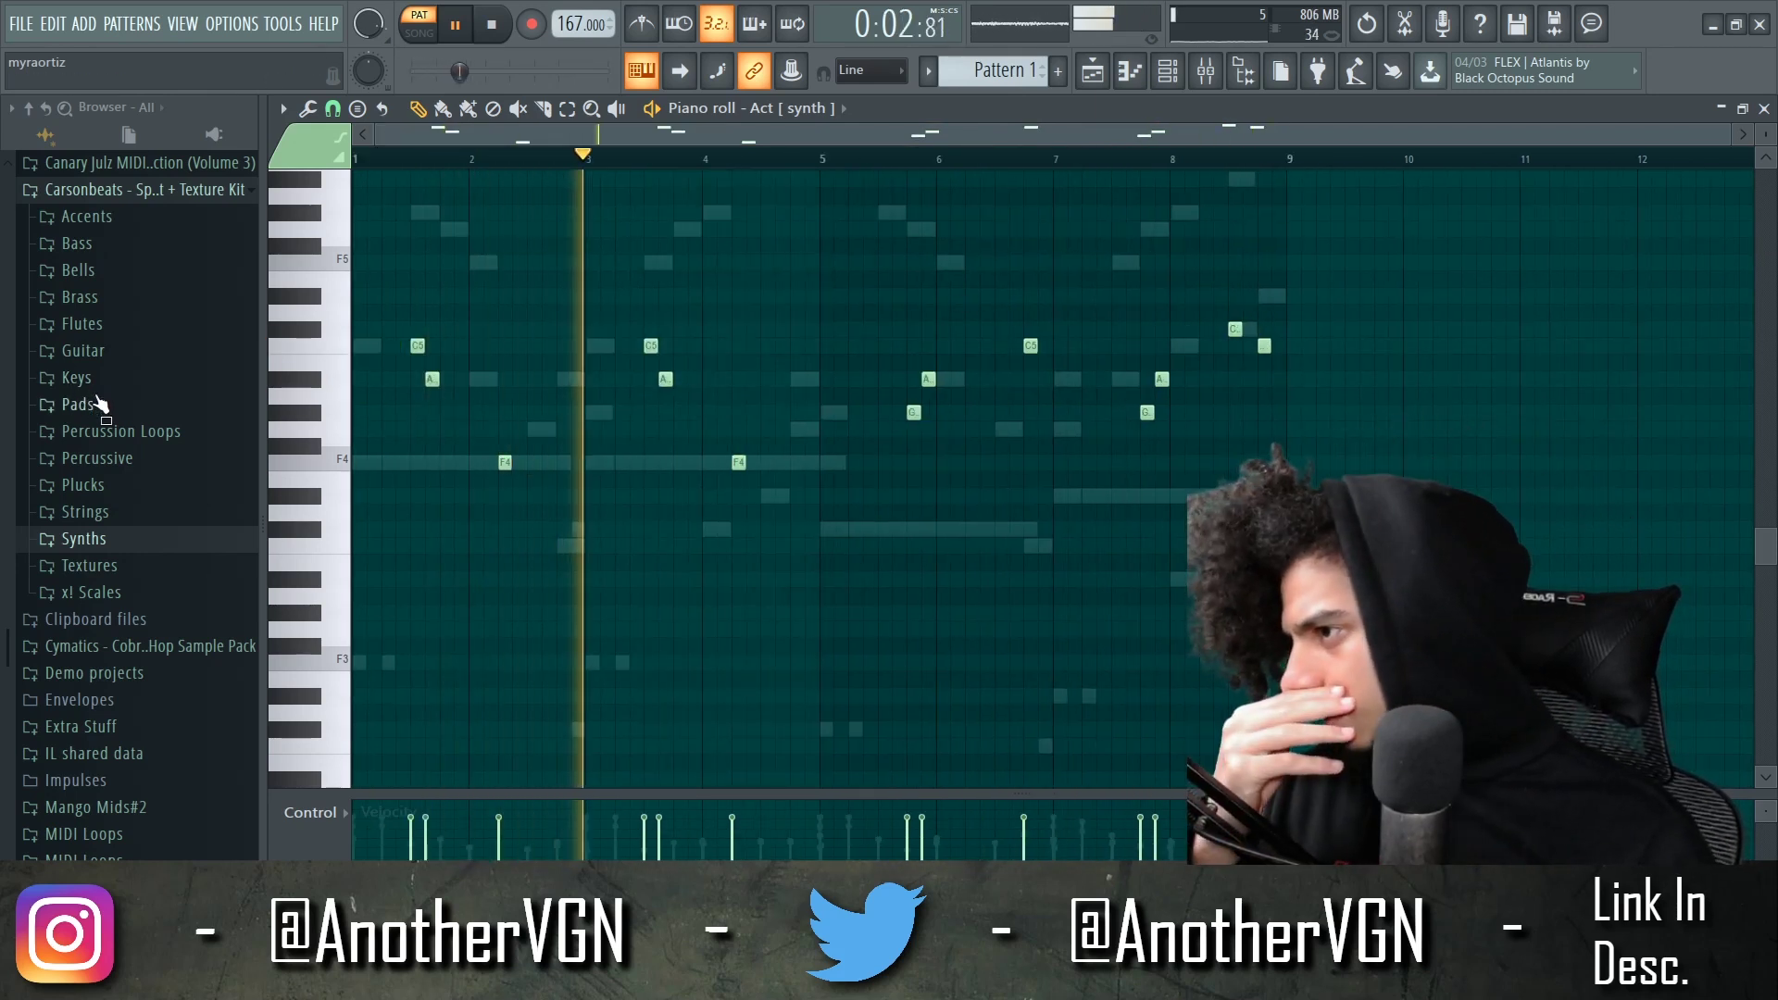
{"action": "left_click", "coordinate": [102, 540]}
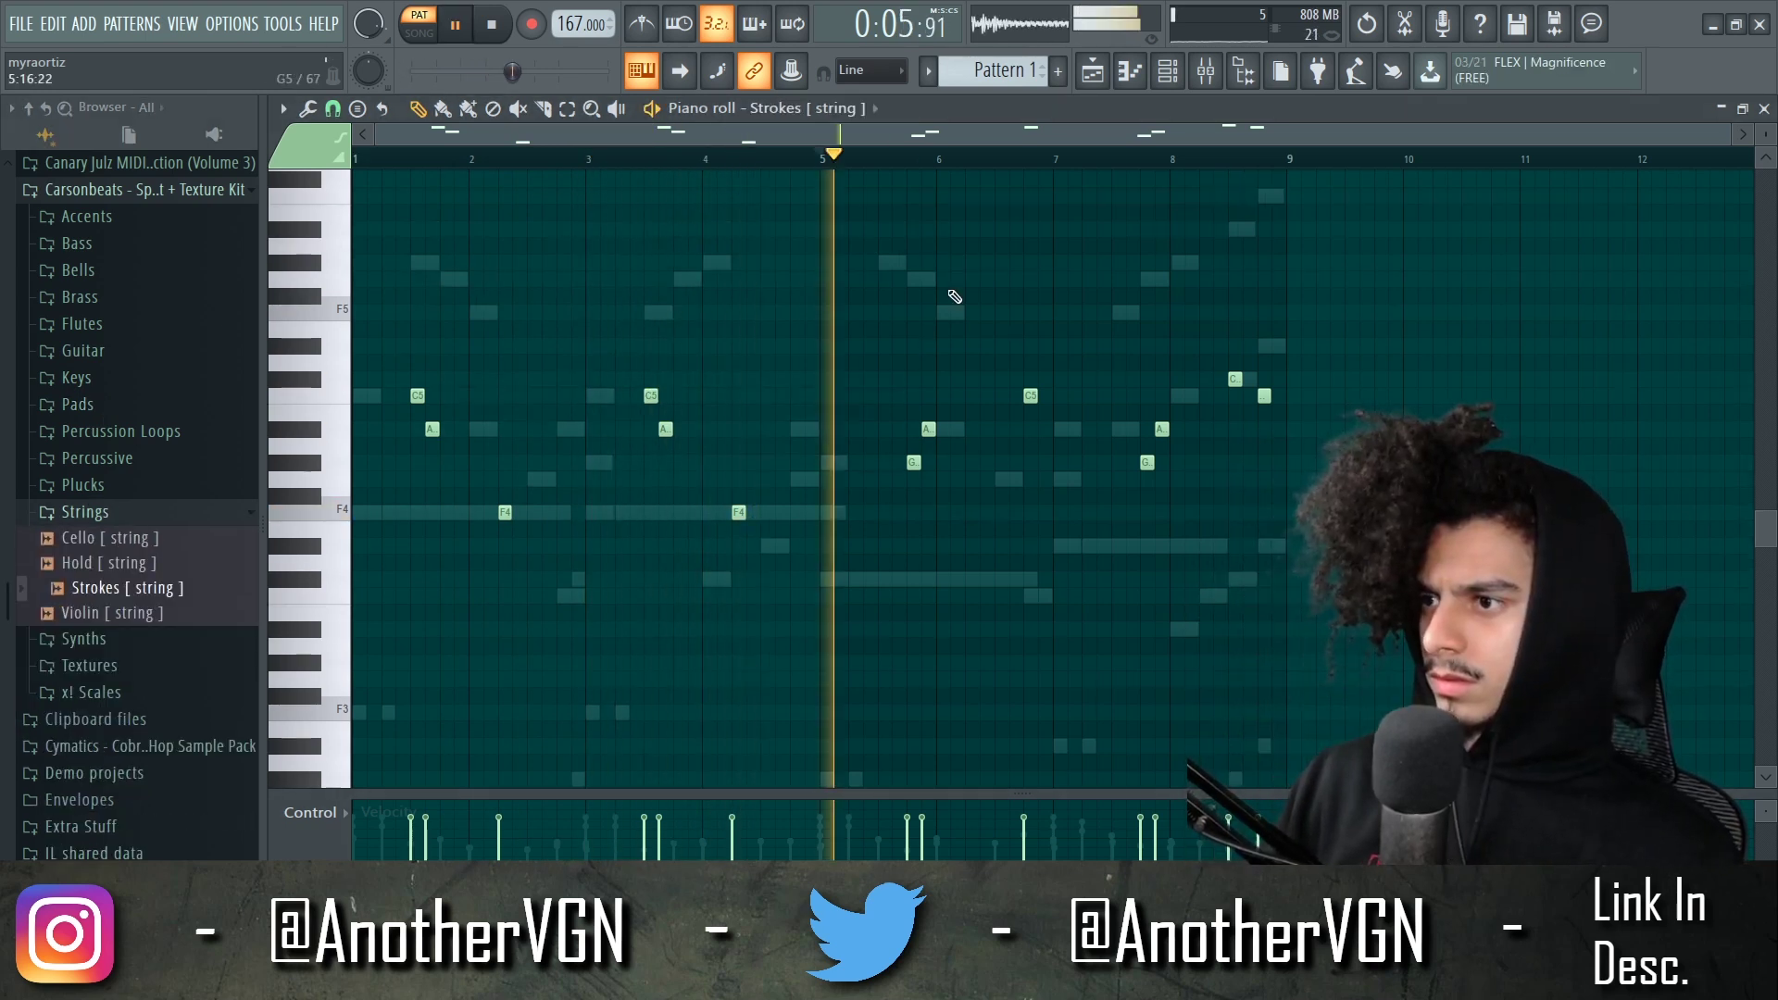
{"action": "left_click", "coordinate": [941, 380]}
{"action": "left_click", "coordinate": [970, 346]}
{"action": "left_click", "coordinate": [994, 313]}
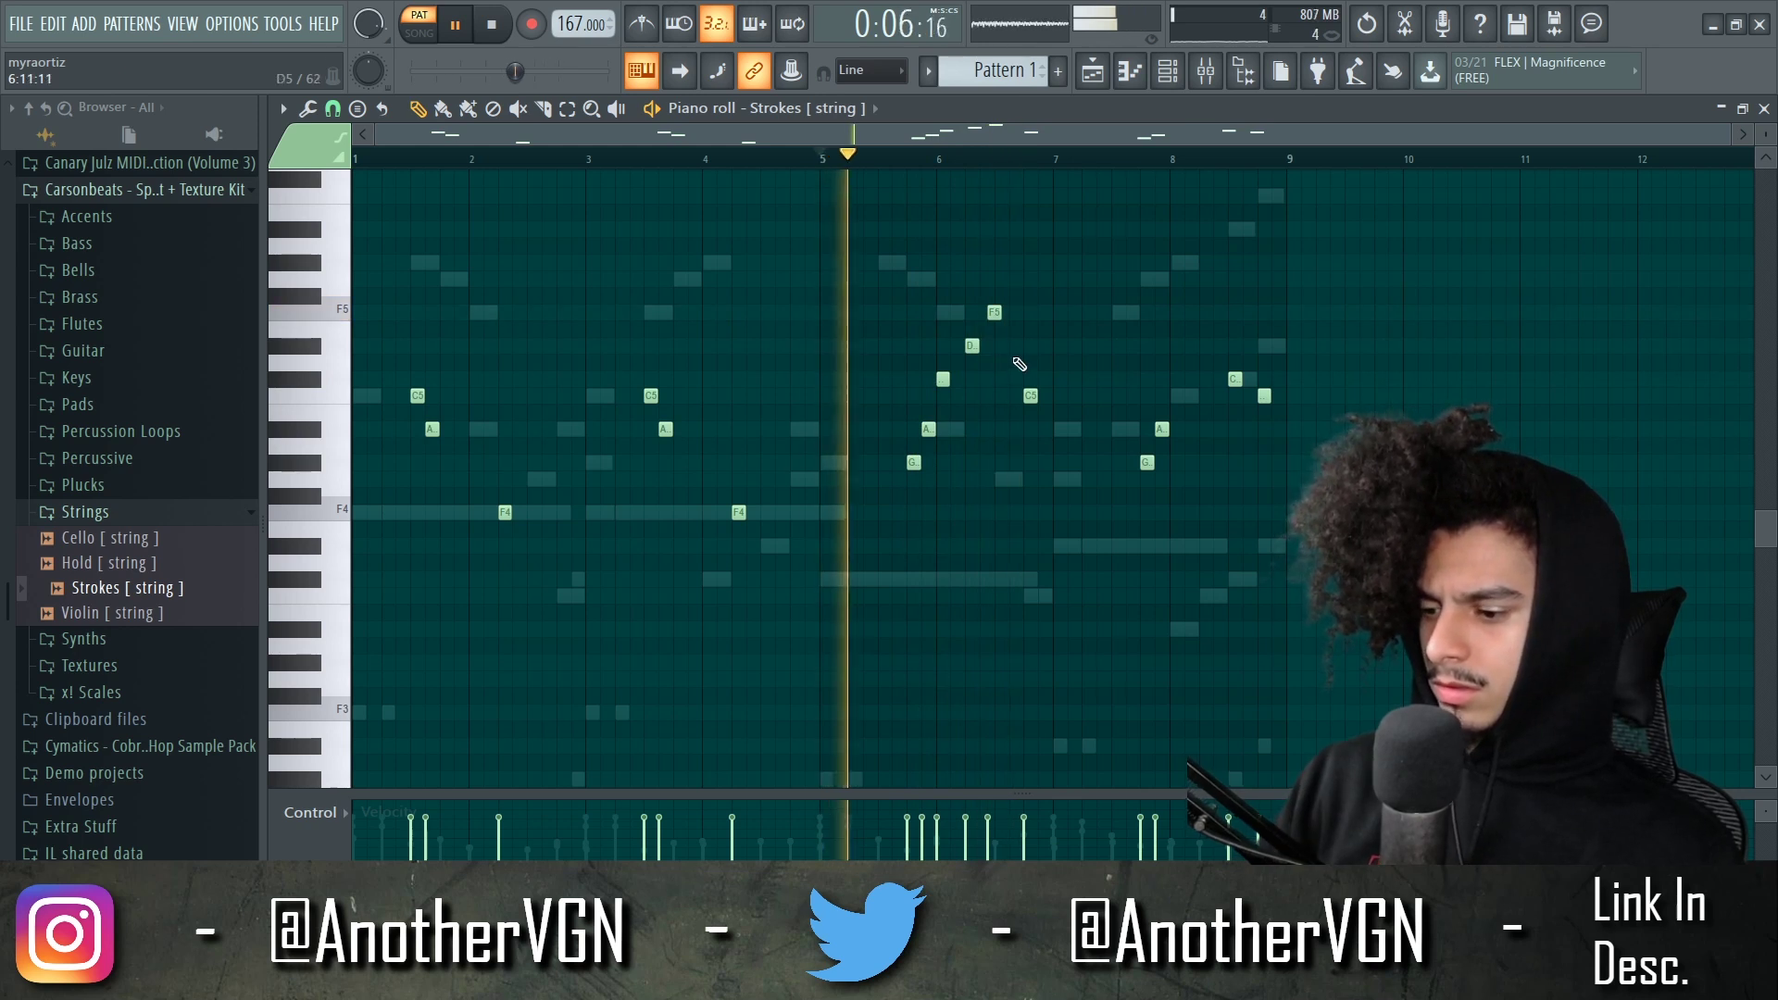
- Place bar 6's F5 directly after the D#5 and follow it with half-beat G#5 and G5 notes, trying shorter G5 and G#5 notes first
{"action": "scroll", "coordinate": [1018, 379], "scroll_direction": "up", "scroll_amount": 5}
{"action": "key", "text": "space"}
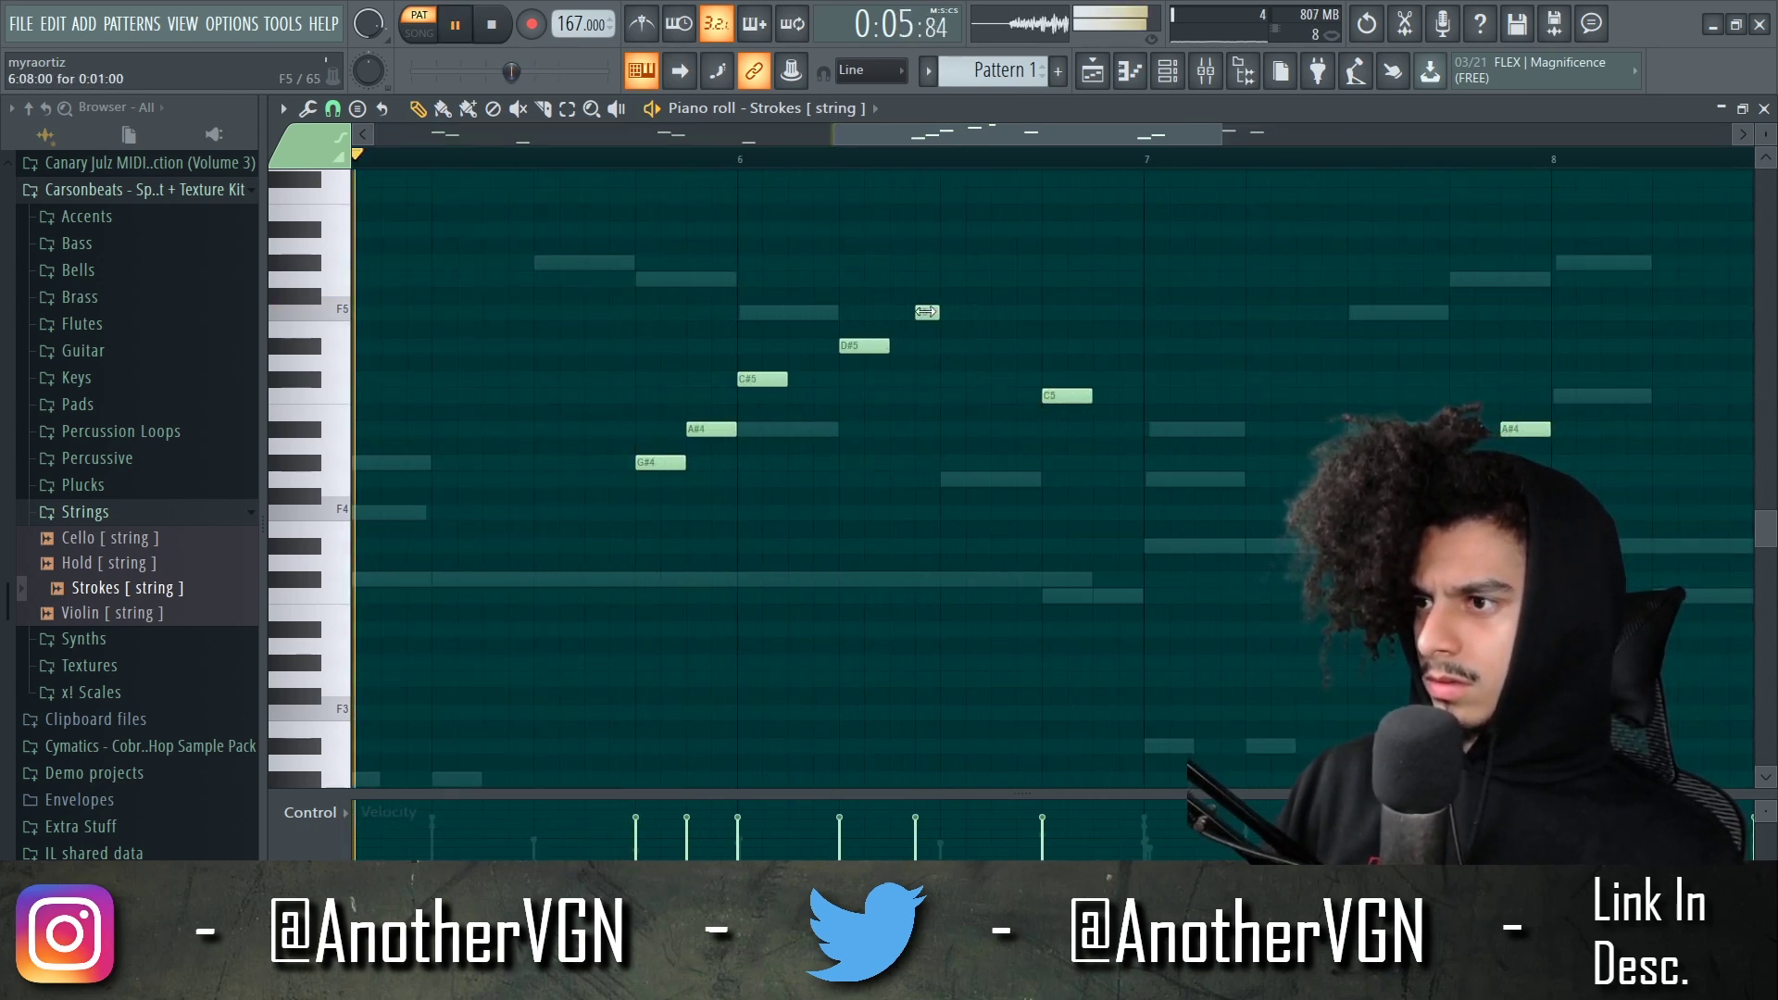
{"action": "left_click_drag", "start_coordinate": [927, 314], "coordinate": [903, 313]}
{"action": "left_click", "coordinate": [919, 279]}
{"action": "left_click", "coordinate": [951, 263]}
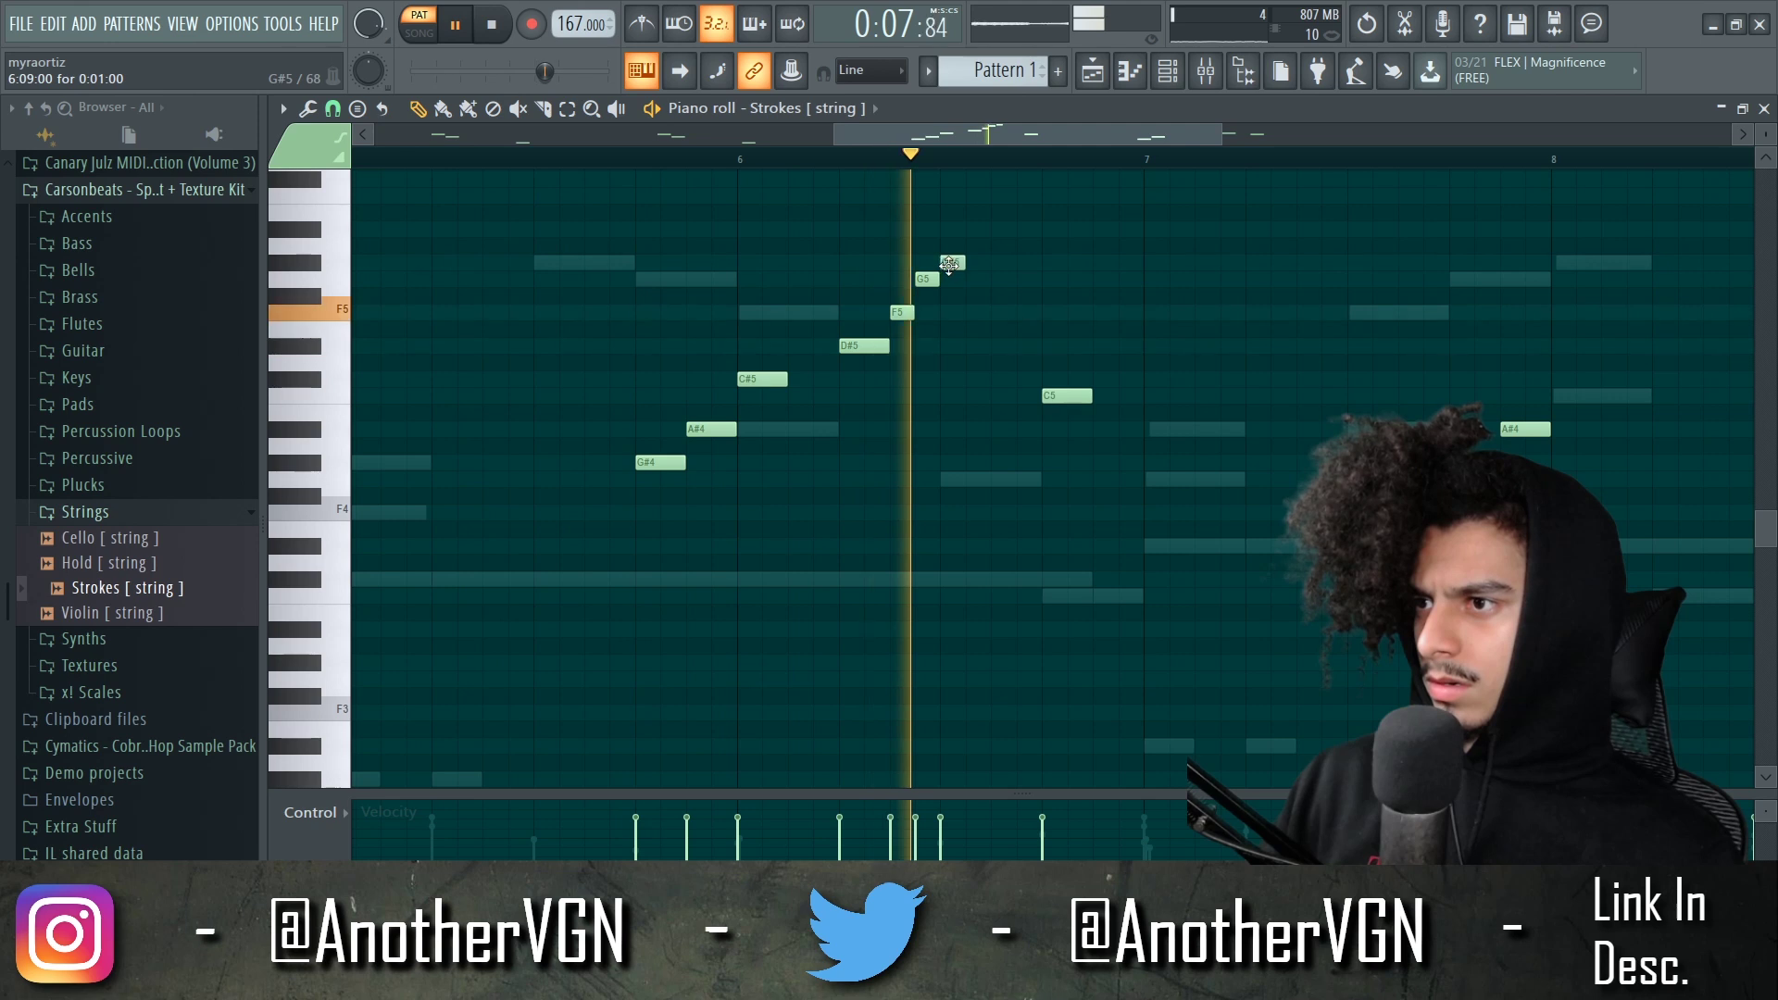
{"action": "left_click_drag", "start_coordinate": [915, 309], "coordinate": [939, 312]}
{"action": "left_click", "coordinate": [964, 262]}
{"action": "key", "text": "space"}
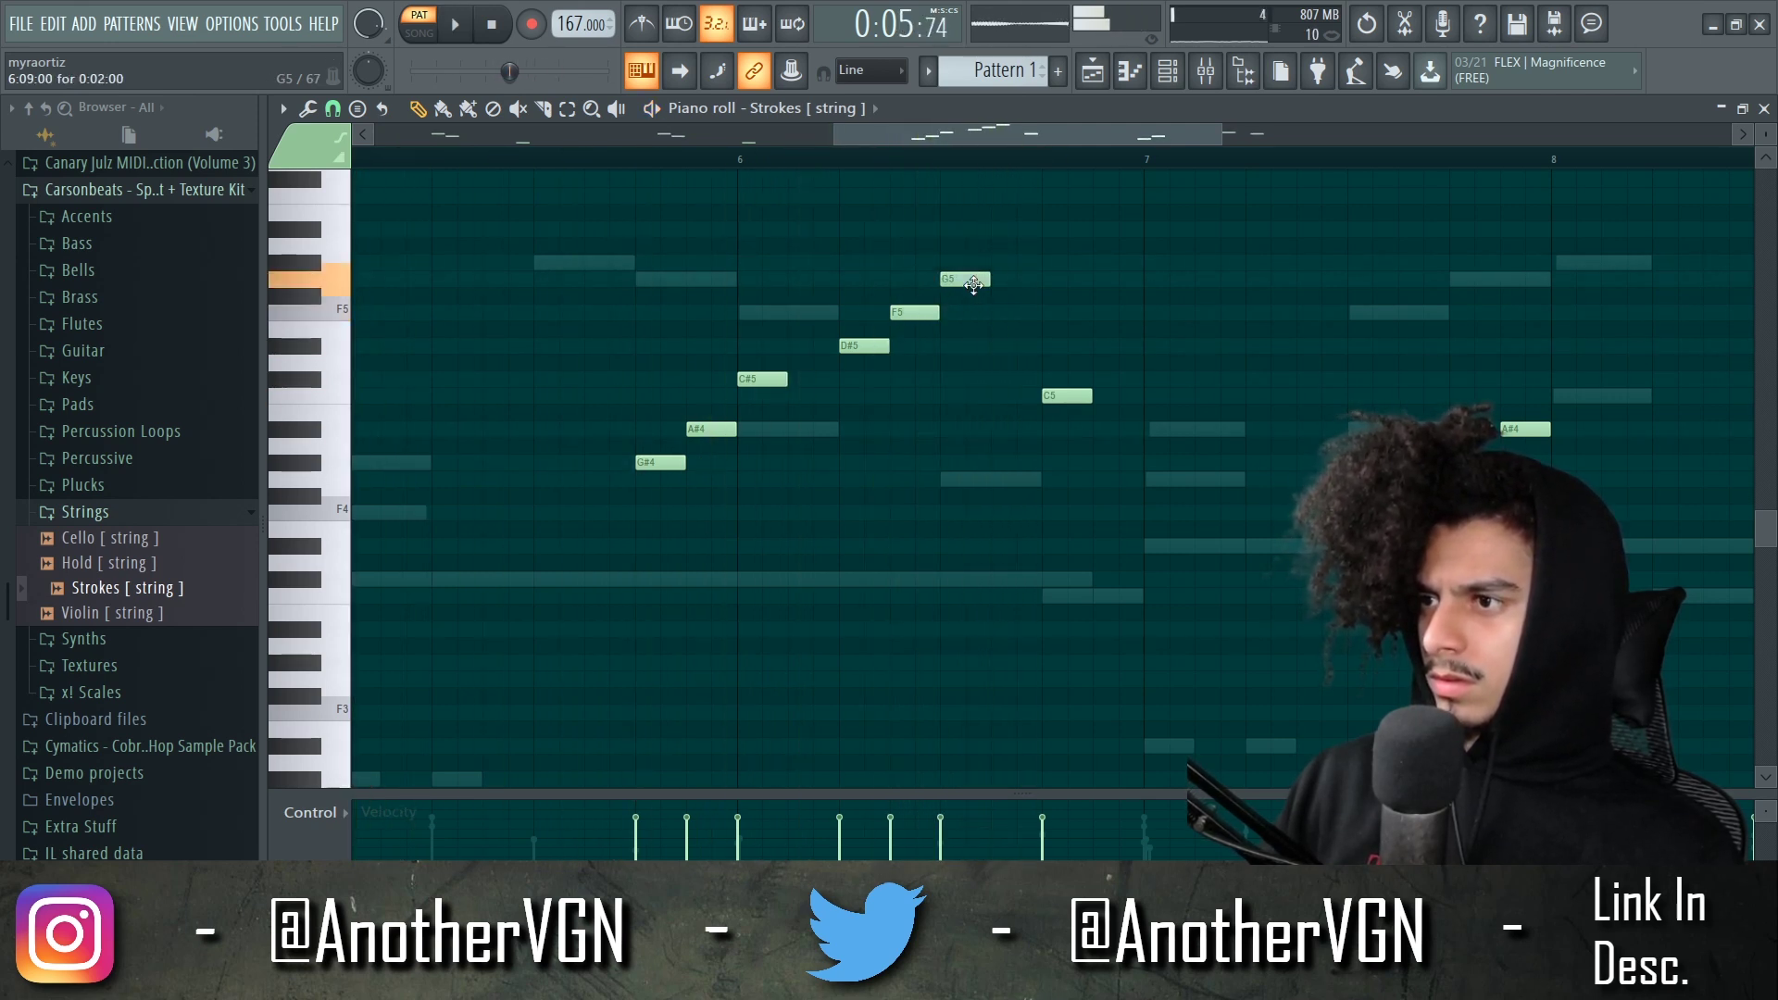
{"action": "left_click_drag", "start_coordinate": [973, 285], "coordinate": [969, 267]}
{"action": "left_click", "coordinate": [1004, 279]}
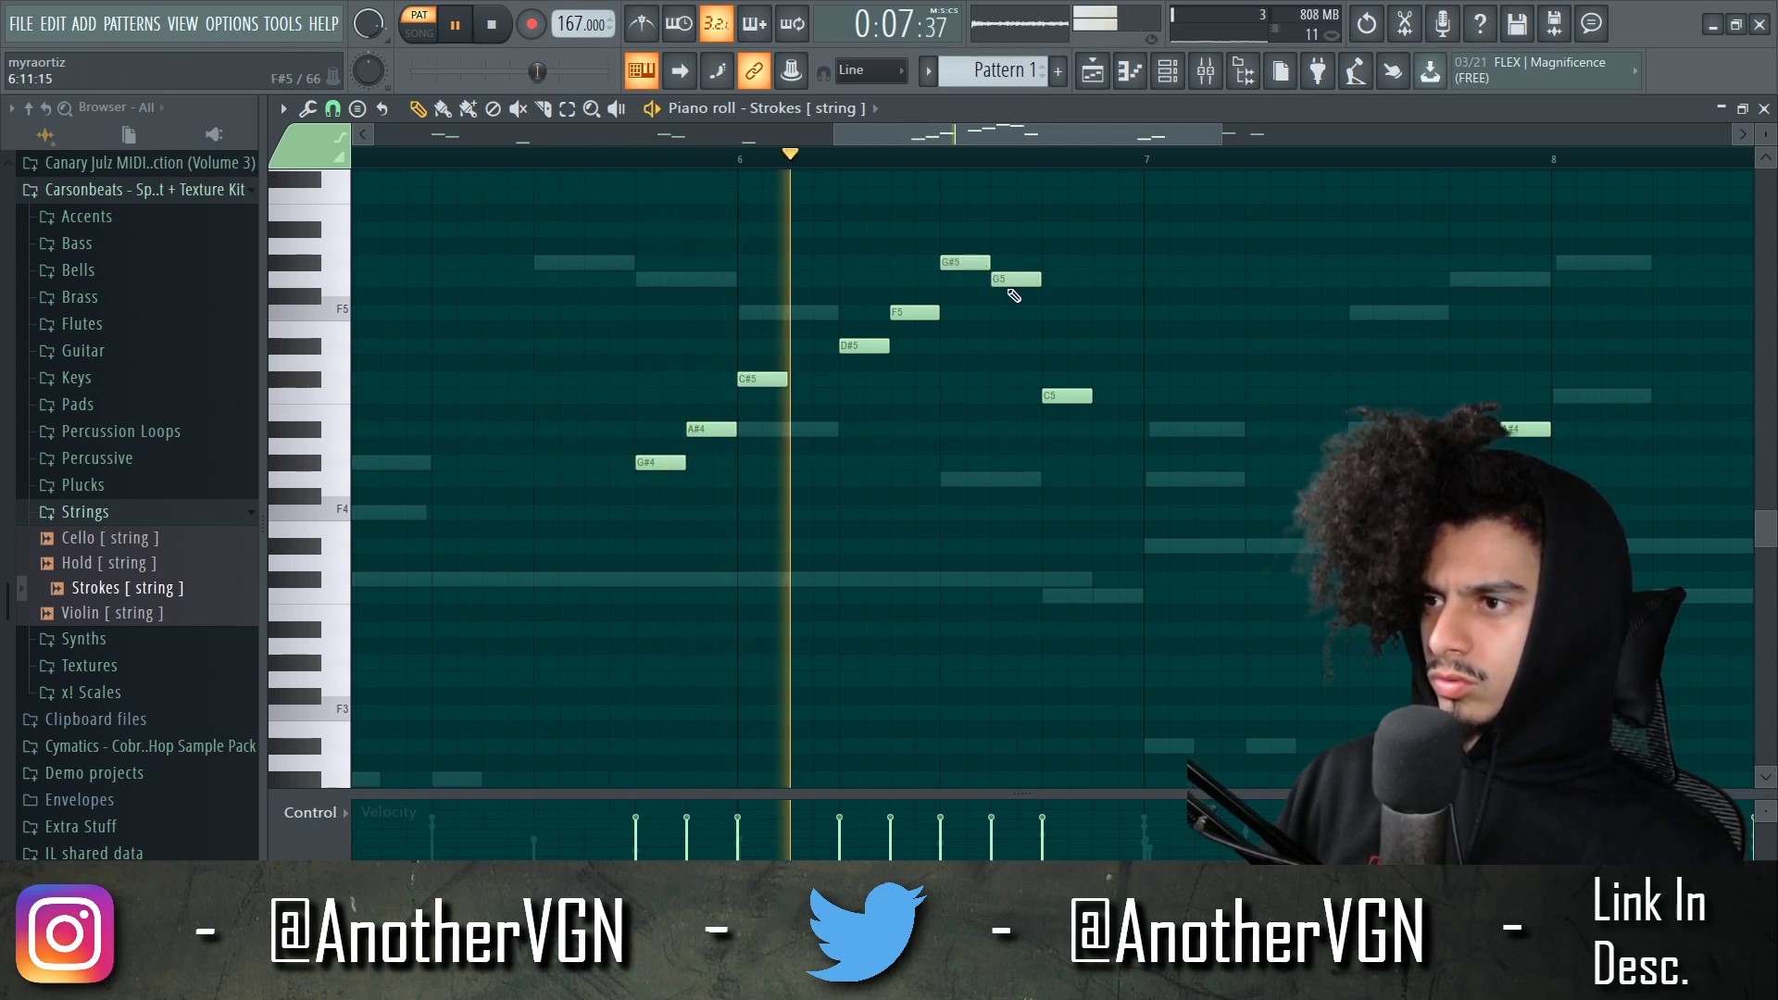
- Try an F5 after the C5 at the end of bar 6 and another F5 in bar 7
{"action": "left_click", "coordinate": [1109, 314]}
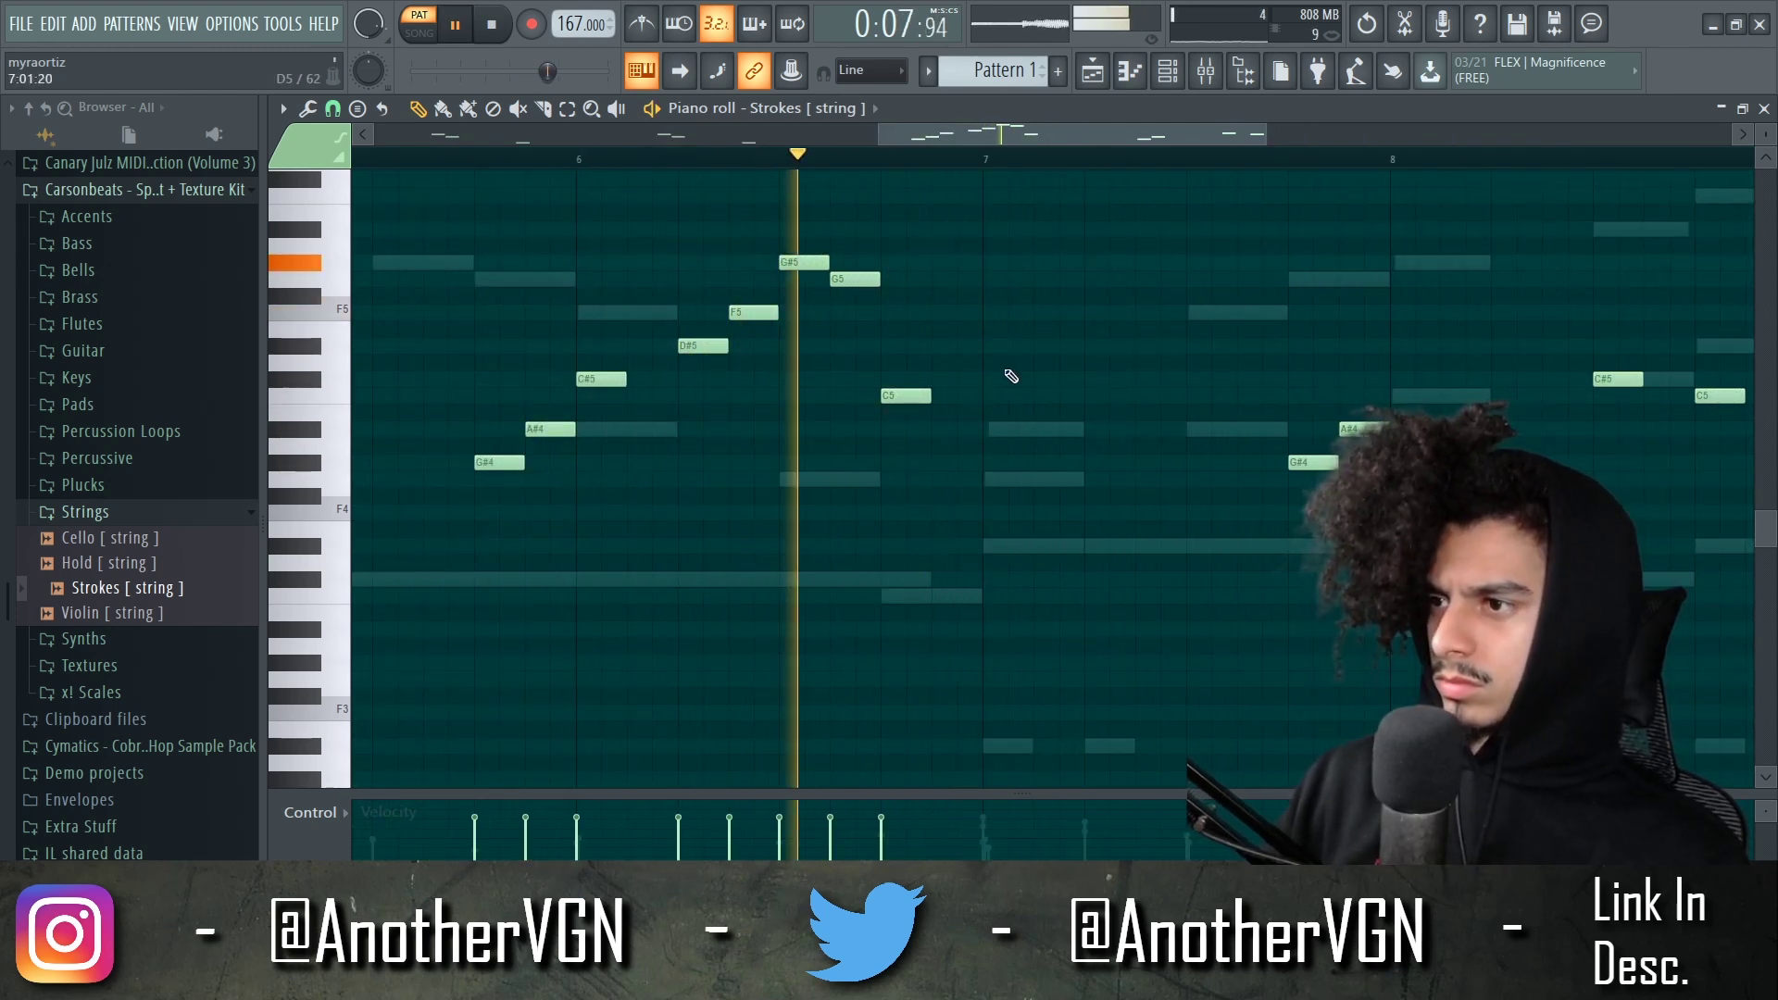
{"action": "left_click", "coordinate": [1220, 319]}
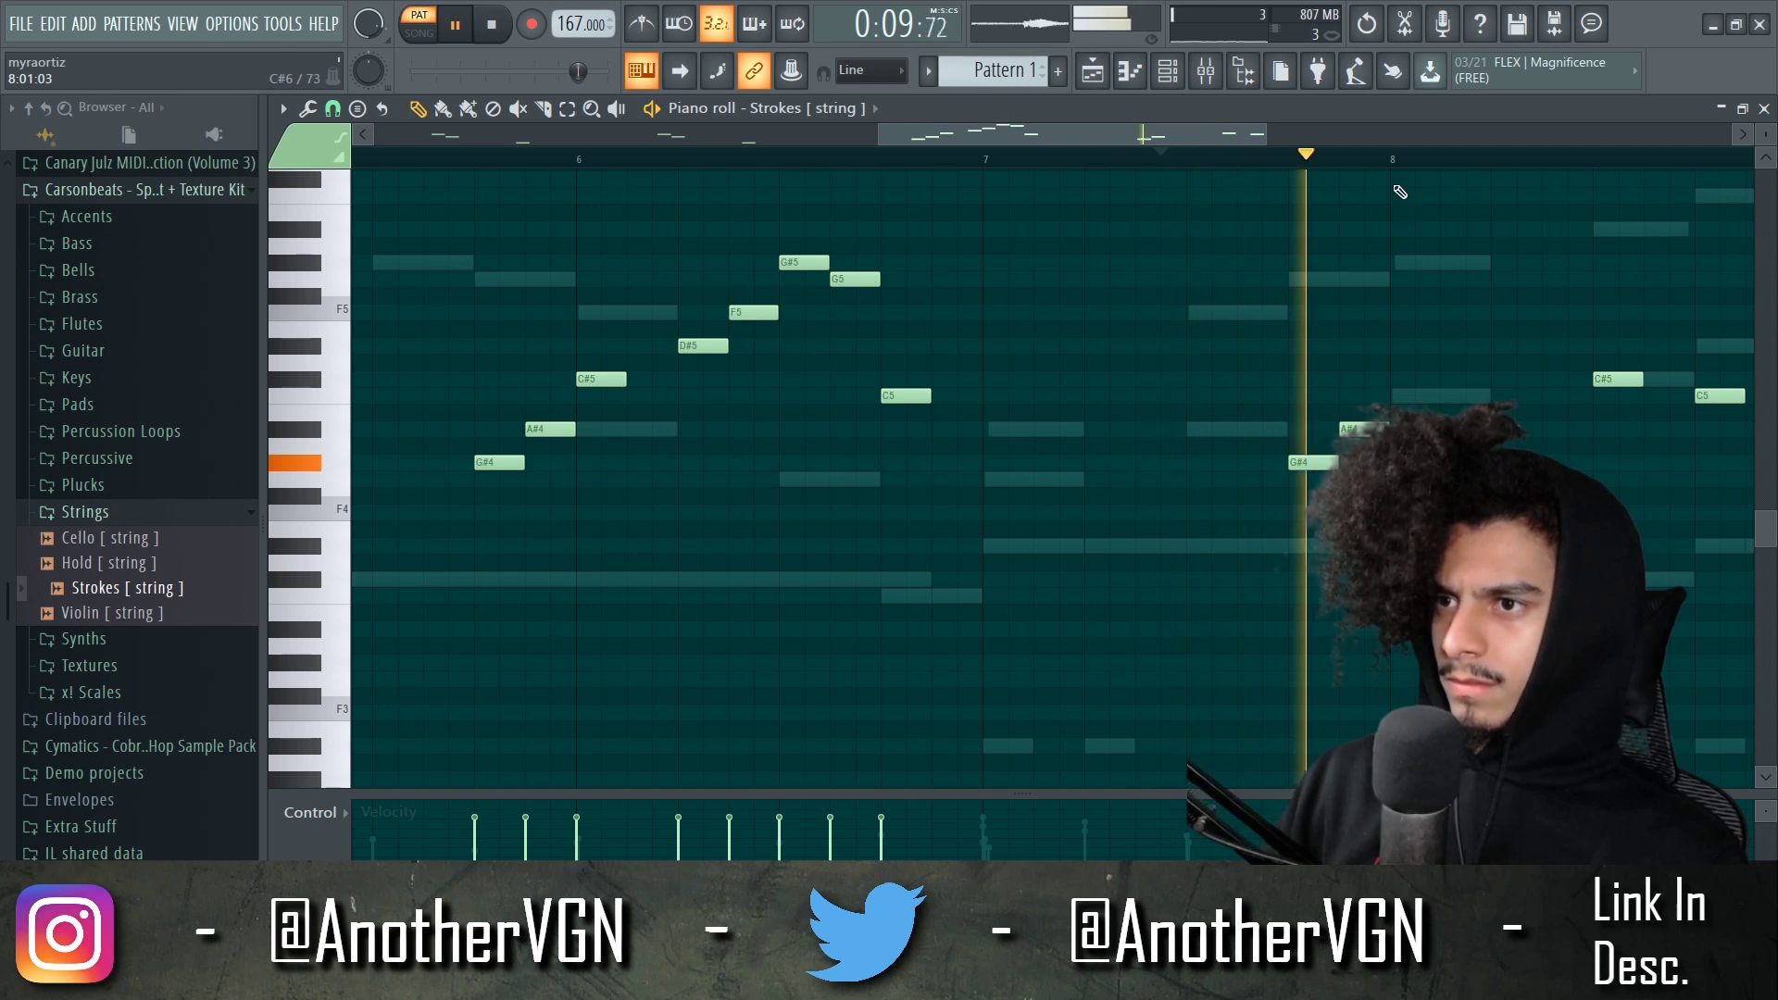
{"action": "scroll", "coordinate": [1315, 185], "scroll_direction": "right", "scroll_amount": 2}
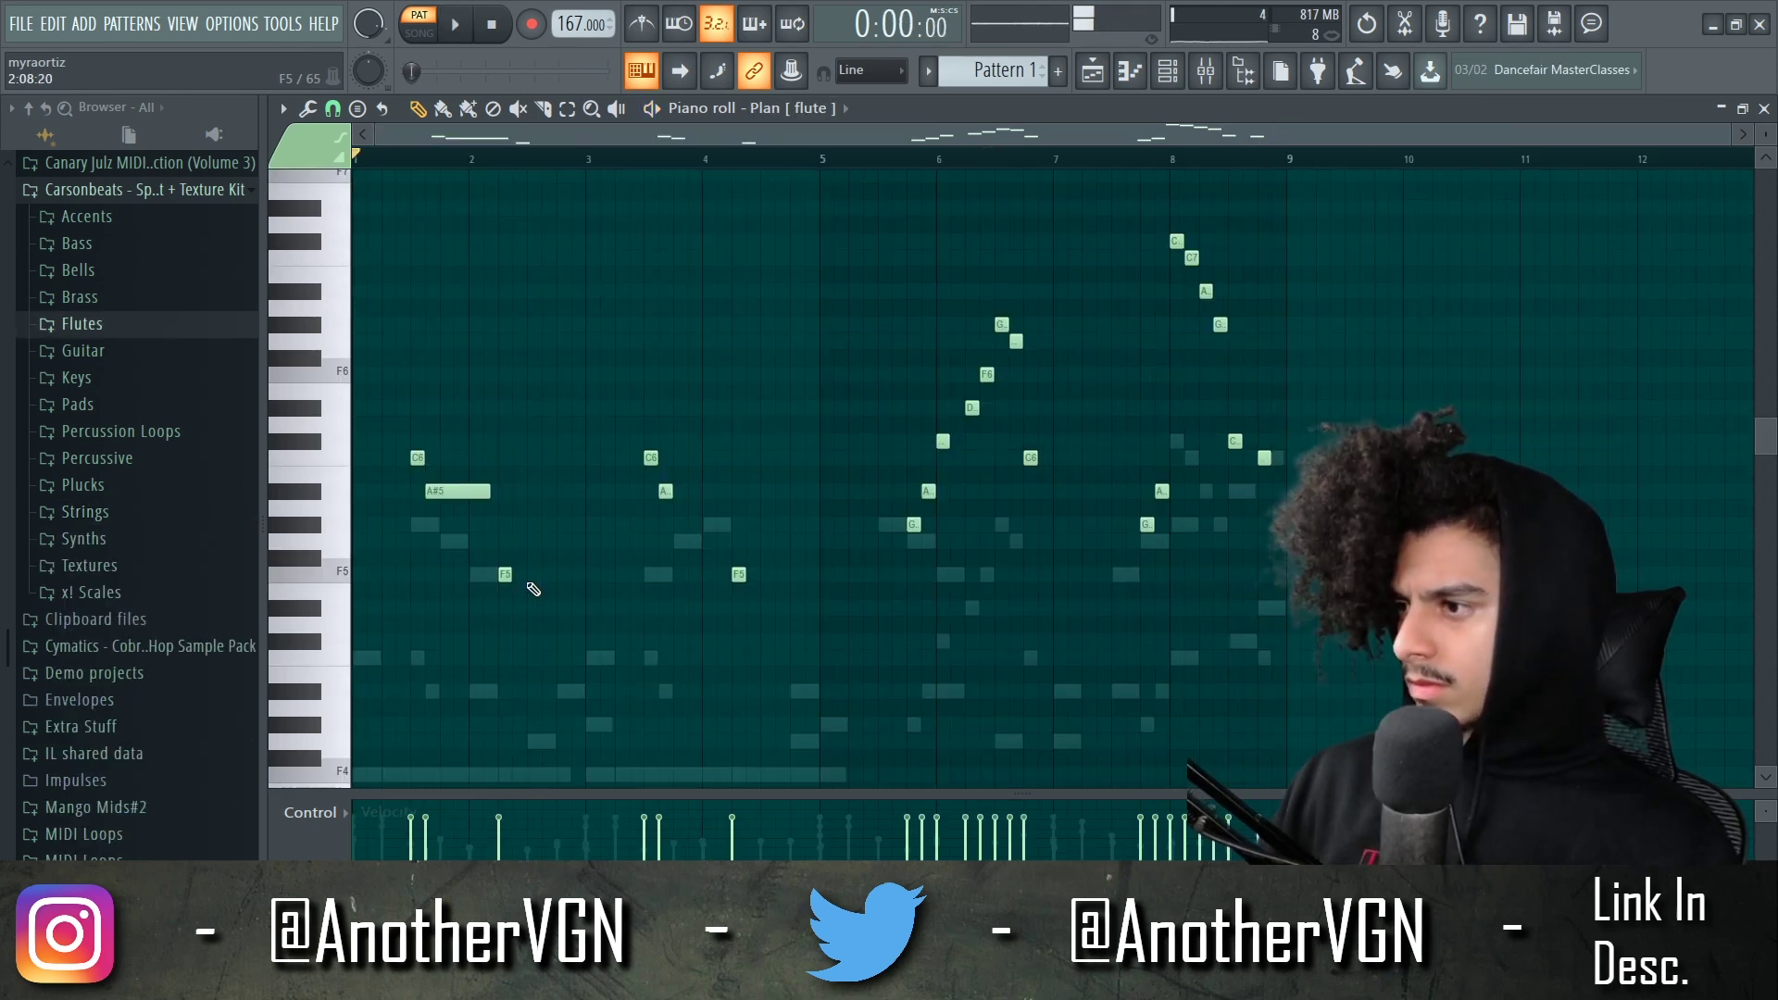
- Shorten the F5 note in bar 2 to two steps, half a beat
{"action": "scroll", "coordinate": [508, 574], "scroll_direction": "up", "scroll_amount": 4}
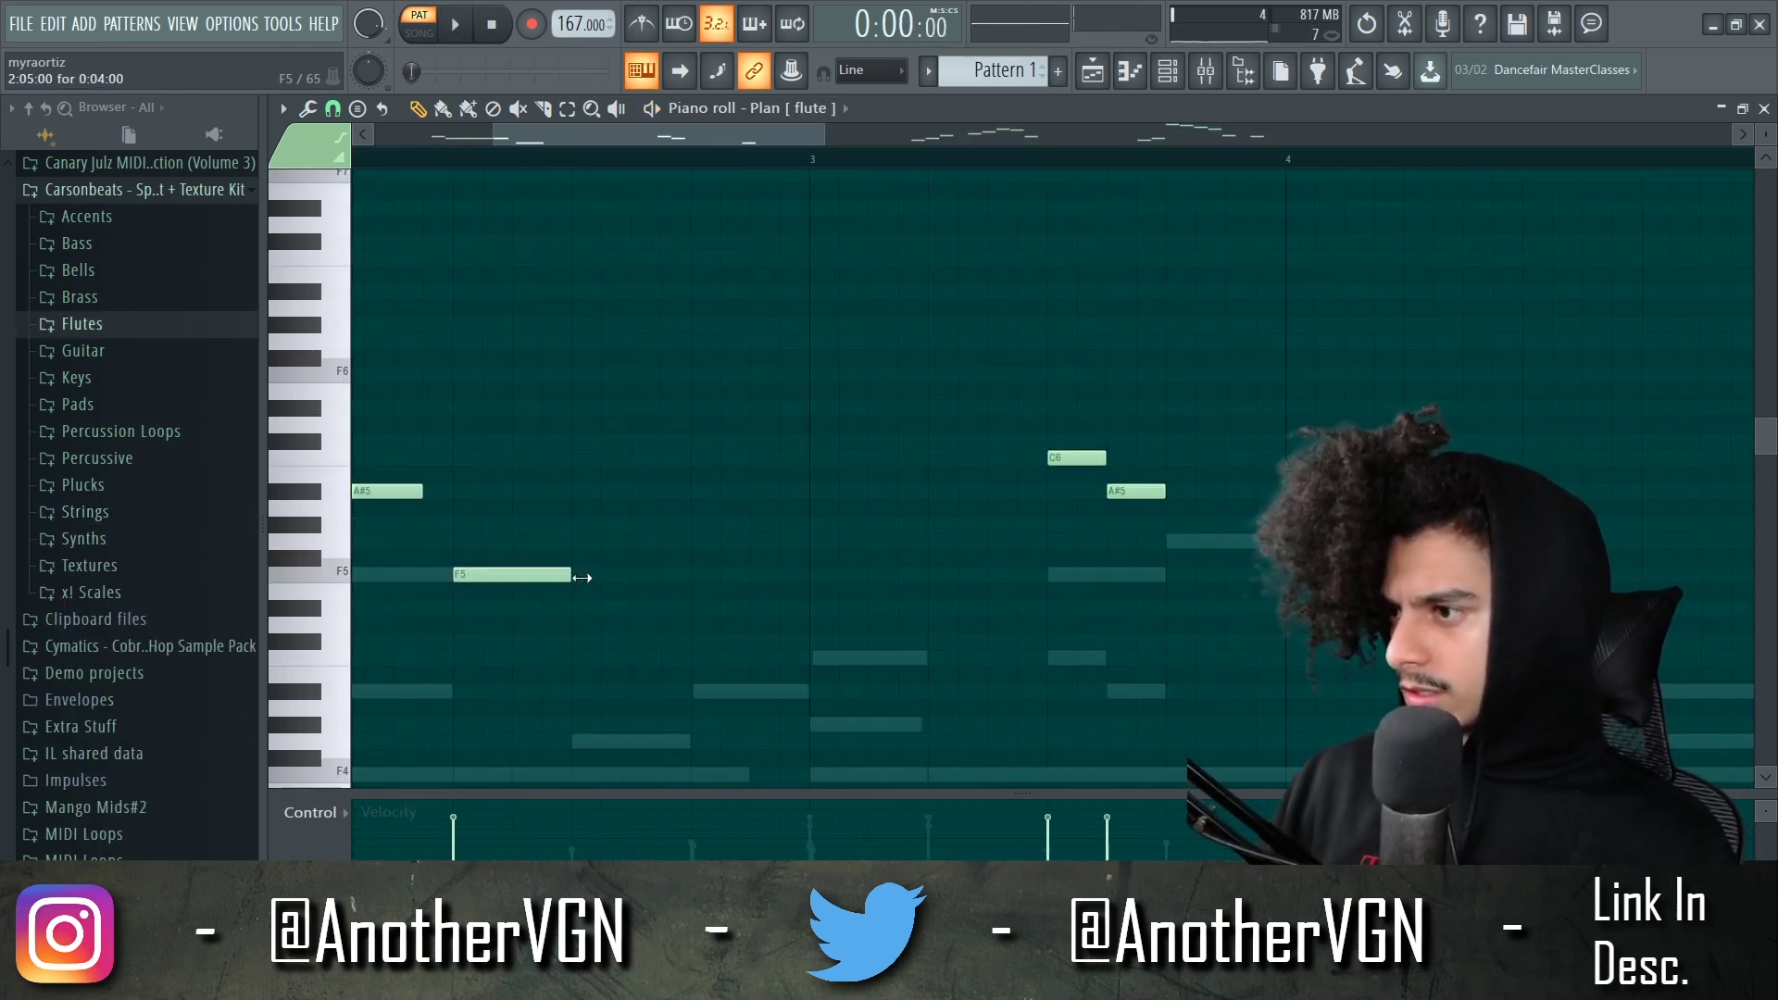
{"action": "left_click_drag", "start_coordinate": [523, 136], "coordinate": [430, 142]}
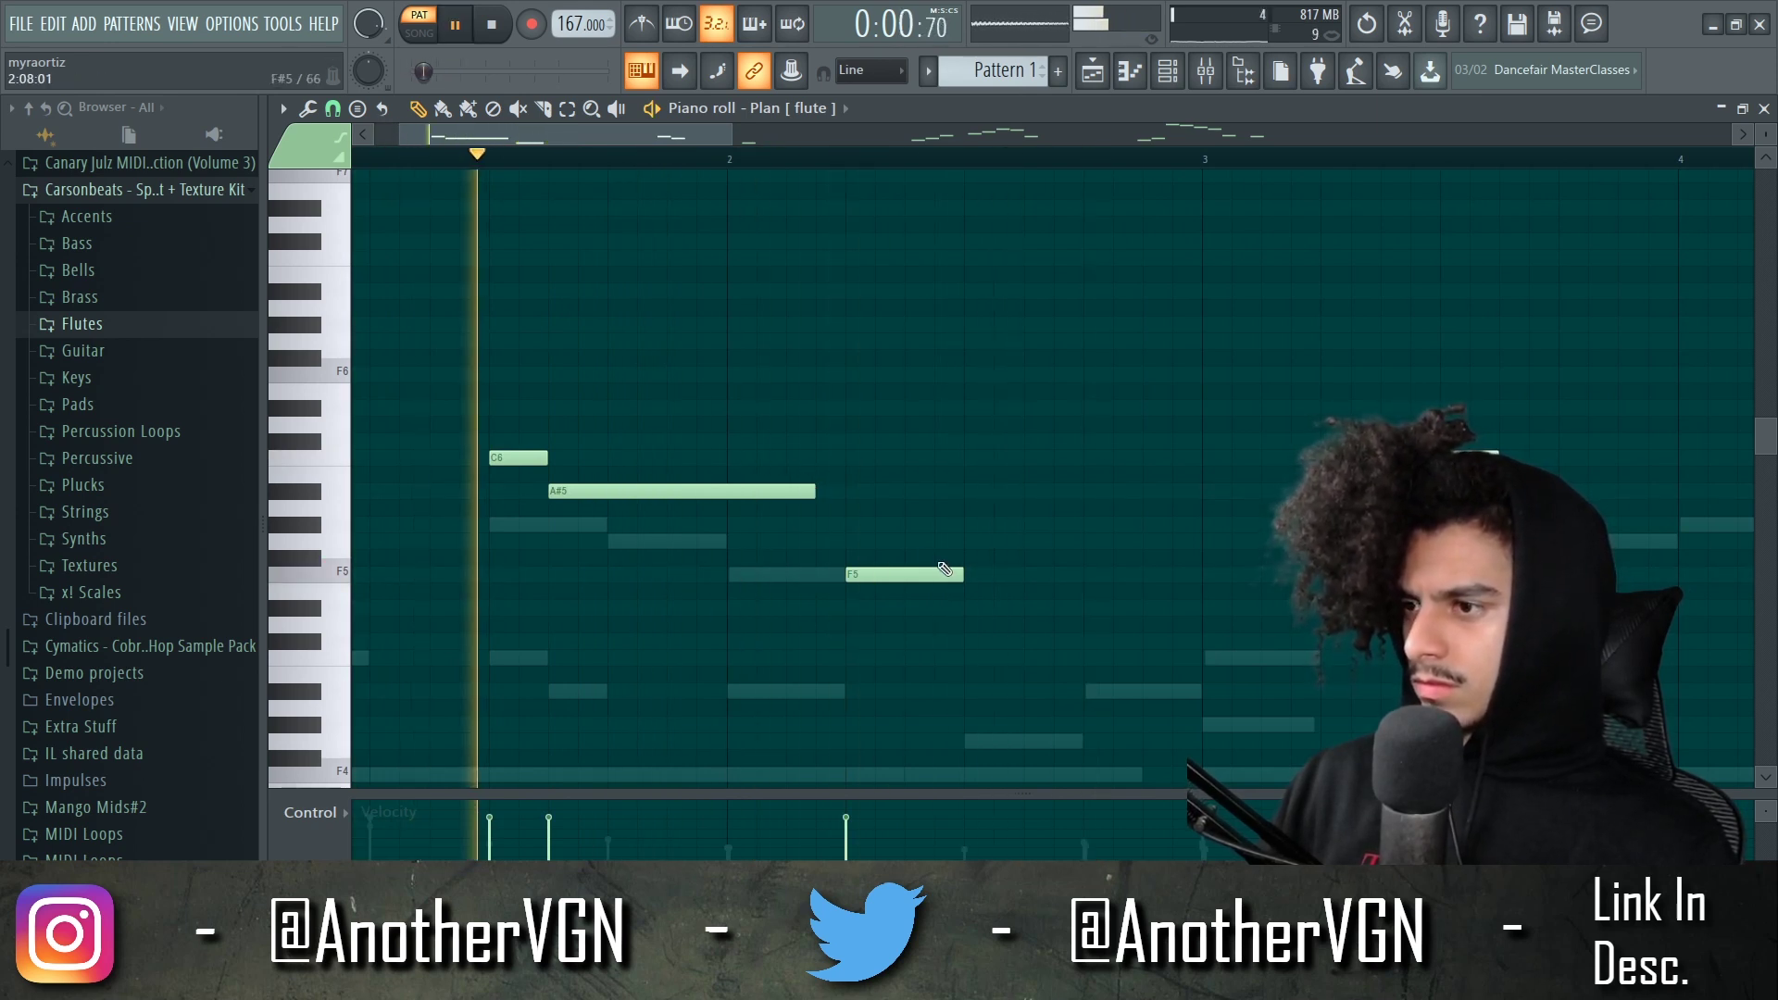
{"action": "left_click_drag", "start_coordinate": [961, 574], "coordinate": [903, 575]}
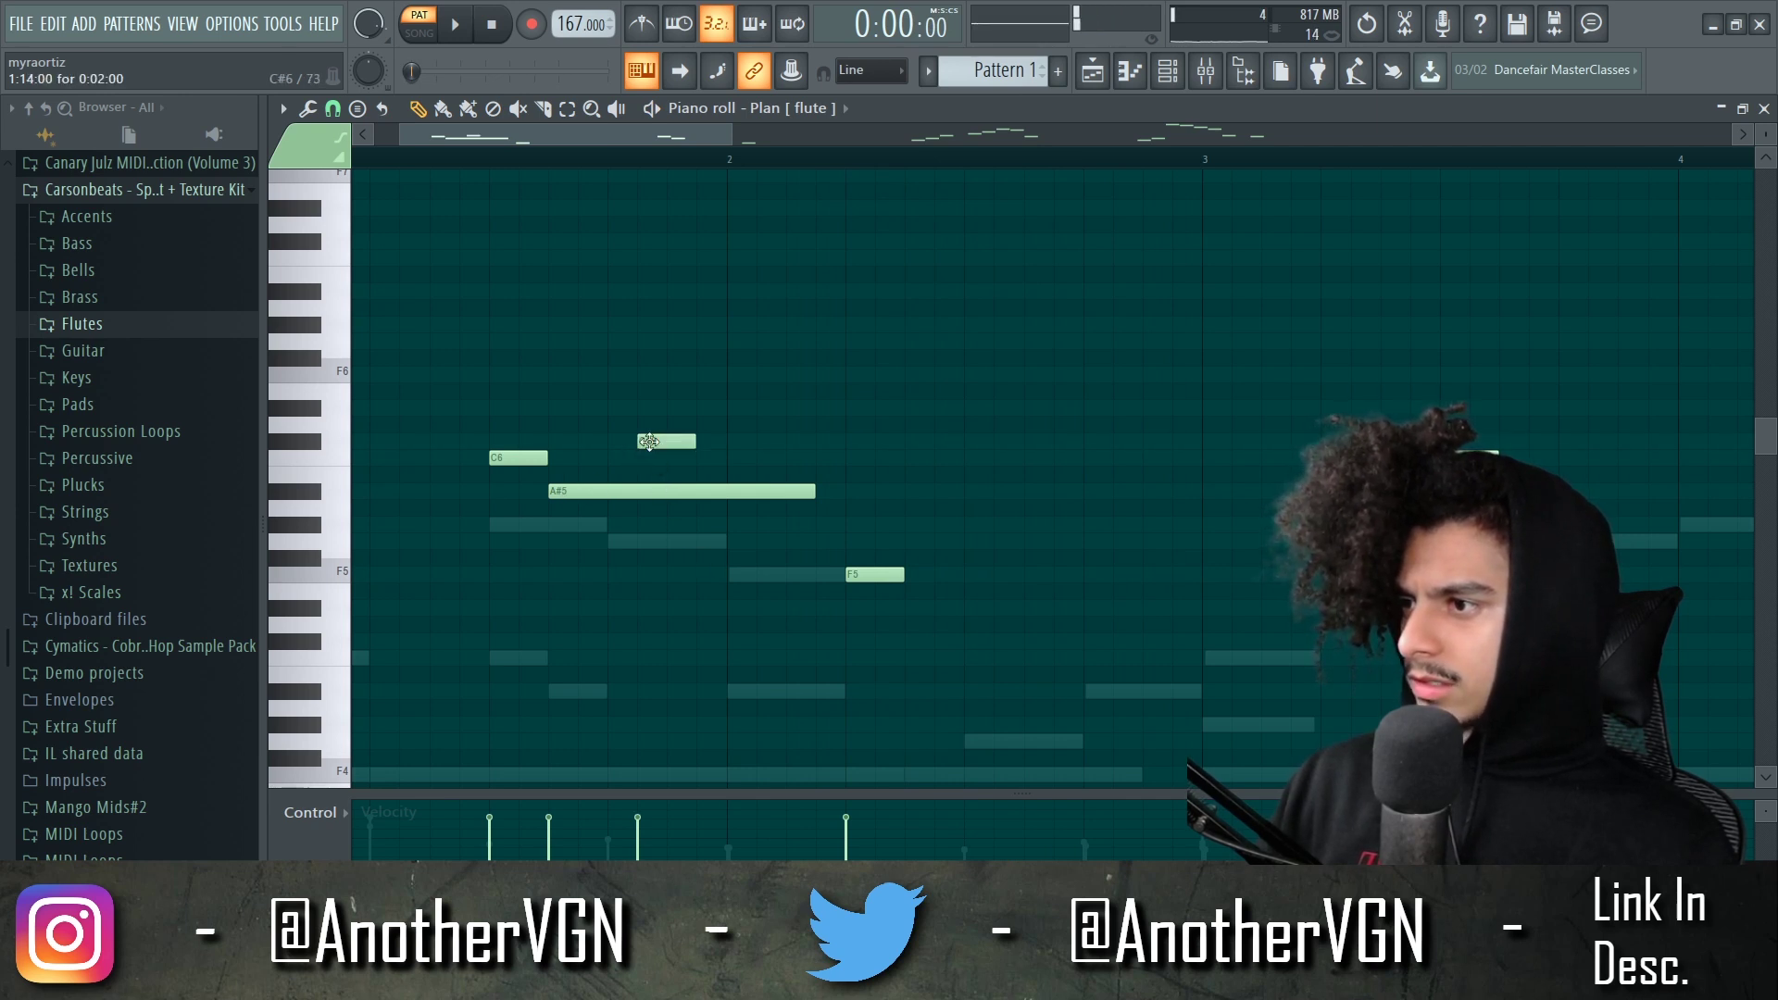
- Add a one-step F6 slide note above the A#5 in bar 1, trying it at C#6 first
{"action": "double_click", "coordinate": [649, 442]}
{"action": "left_click", "coordinate": [1012, 619]}
{"action": "key", "text": "space"}
{"action": "left_click_drag", "start_coordinate": [692, 442], "coordinate": [664, 443]}
{"action": "key", "text": "space"}
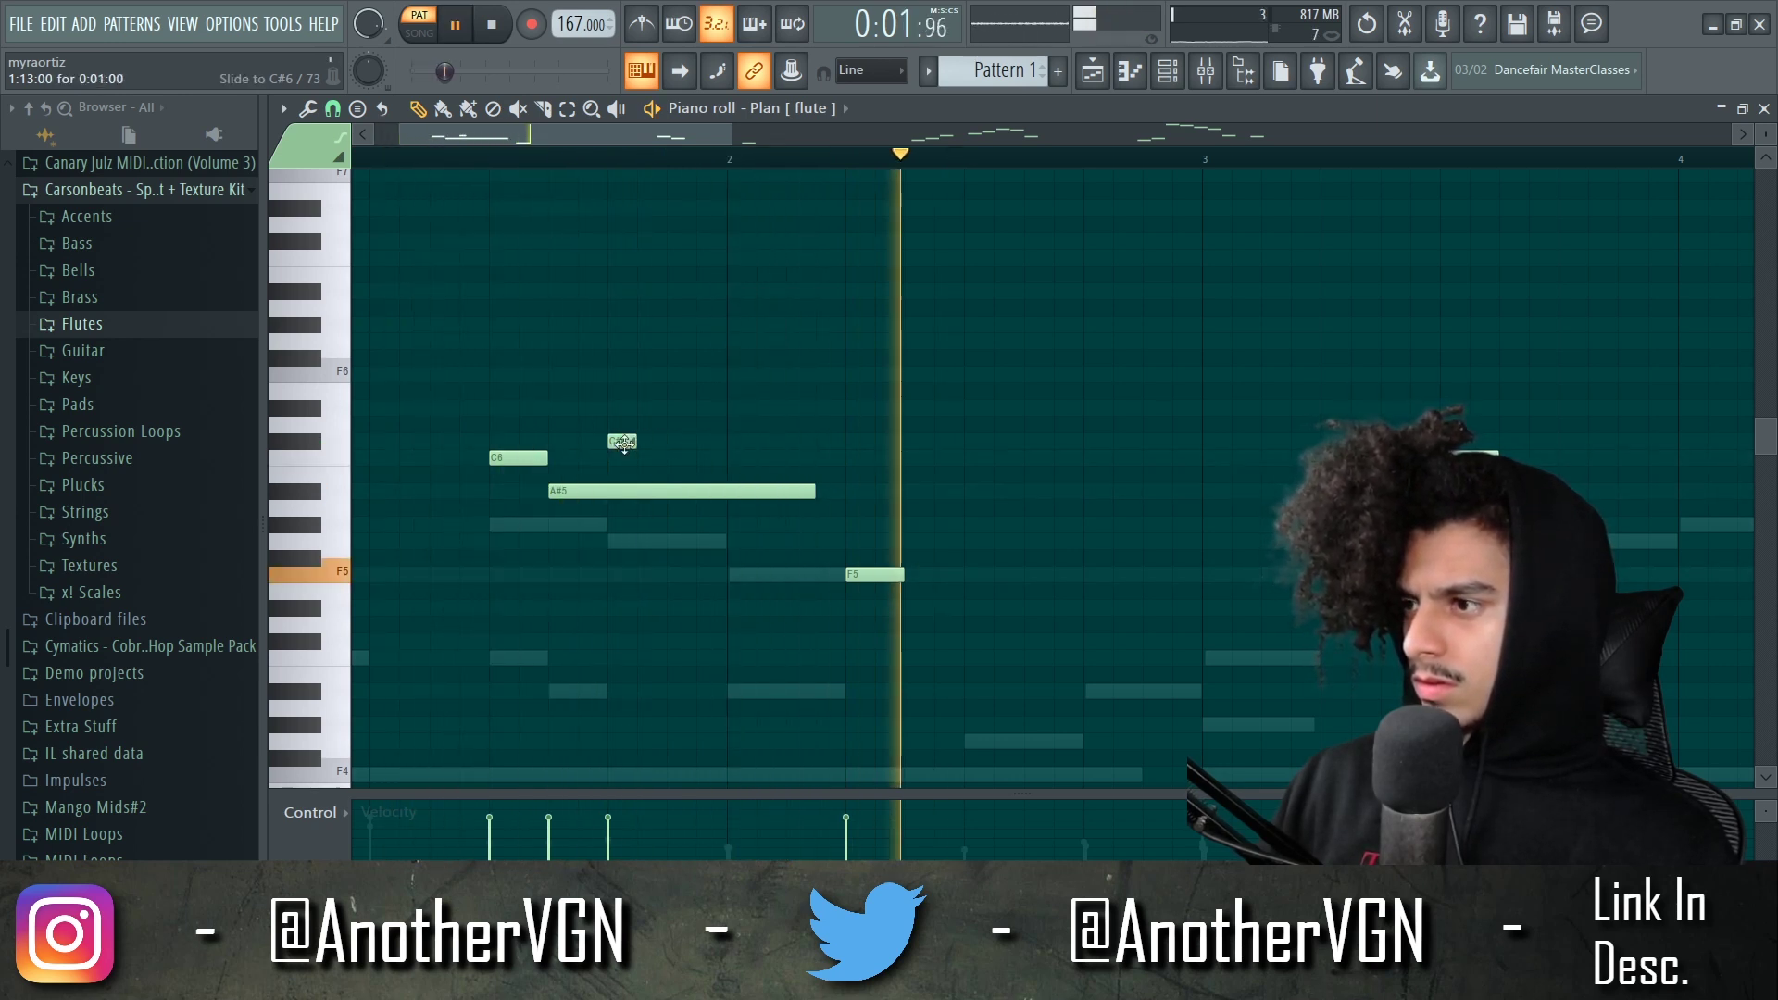
{"action": "left_click_drag", "start_coordinate": [623, 444], "coordinate": [632, 373]}
{"action": "key", "text": "space"}
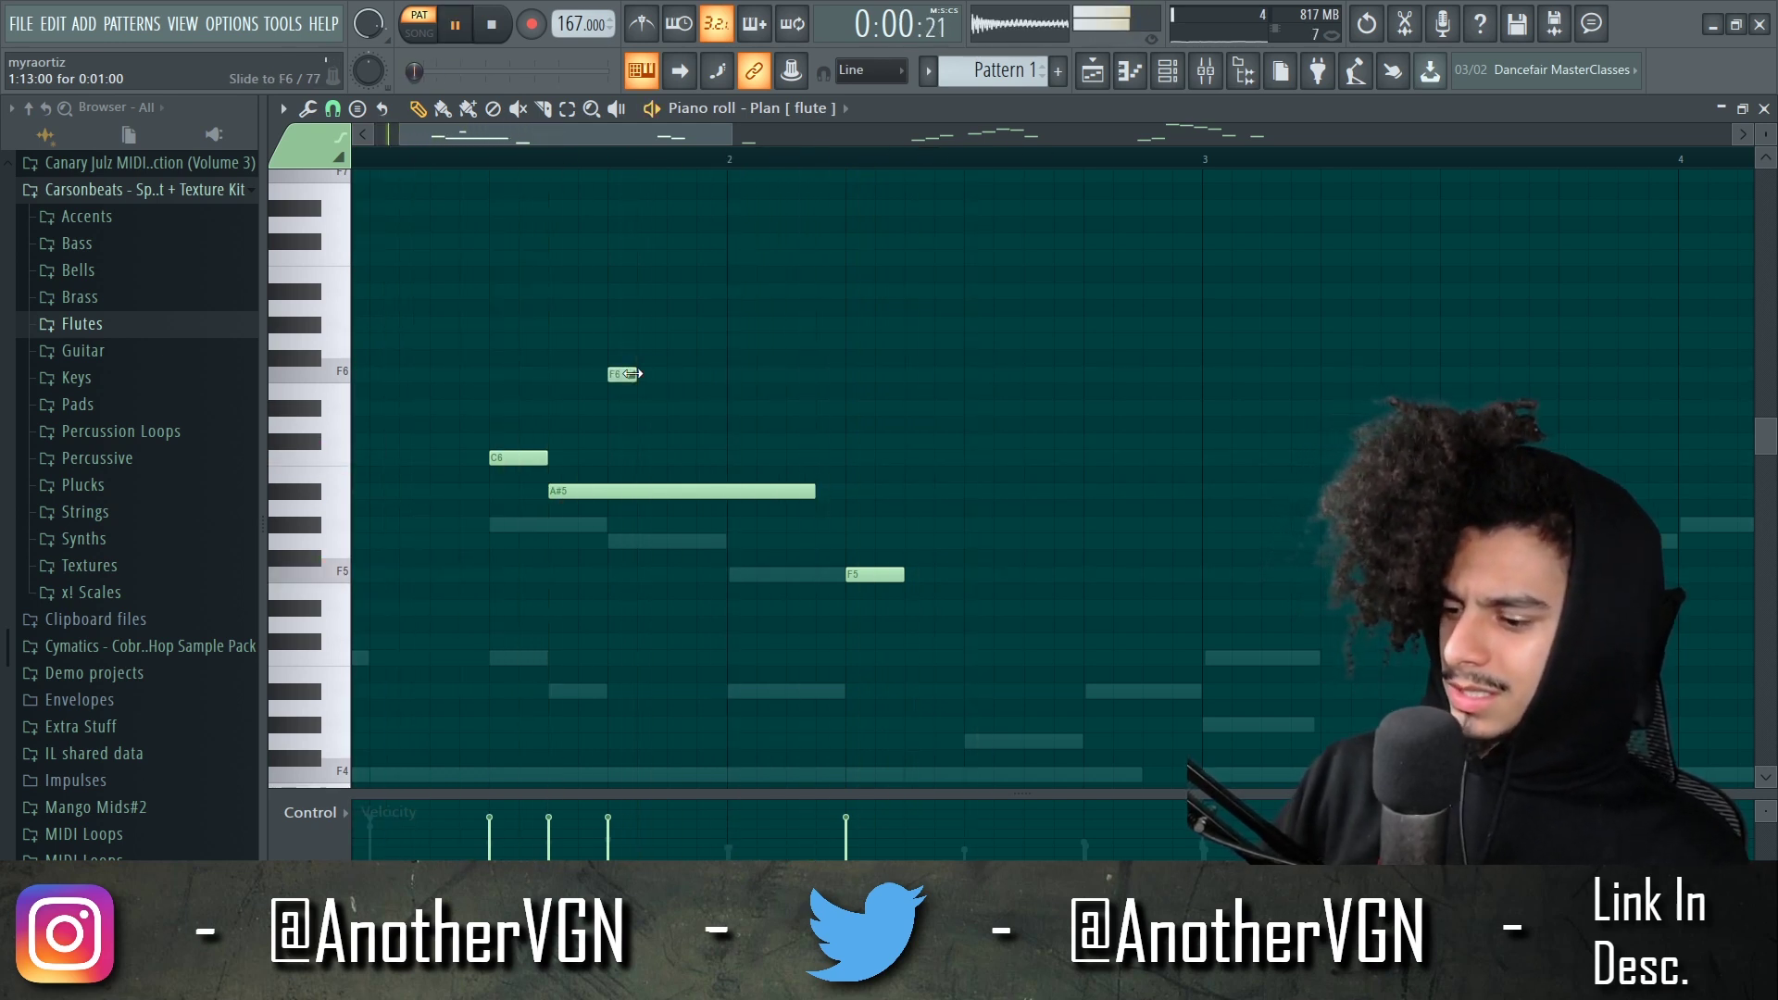
- Replace the C6, A#5 and F5 notes in bars 3 and 4 with a copy of the phrase from bars 1 and 2
{"action": "scroll", "coordinate": [911, 452], "scroll_direction": "down", "scroll_amount": 3}
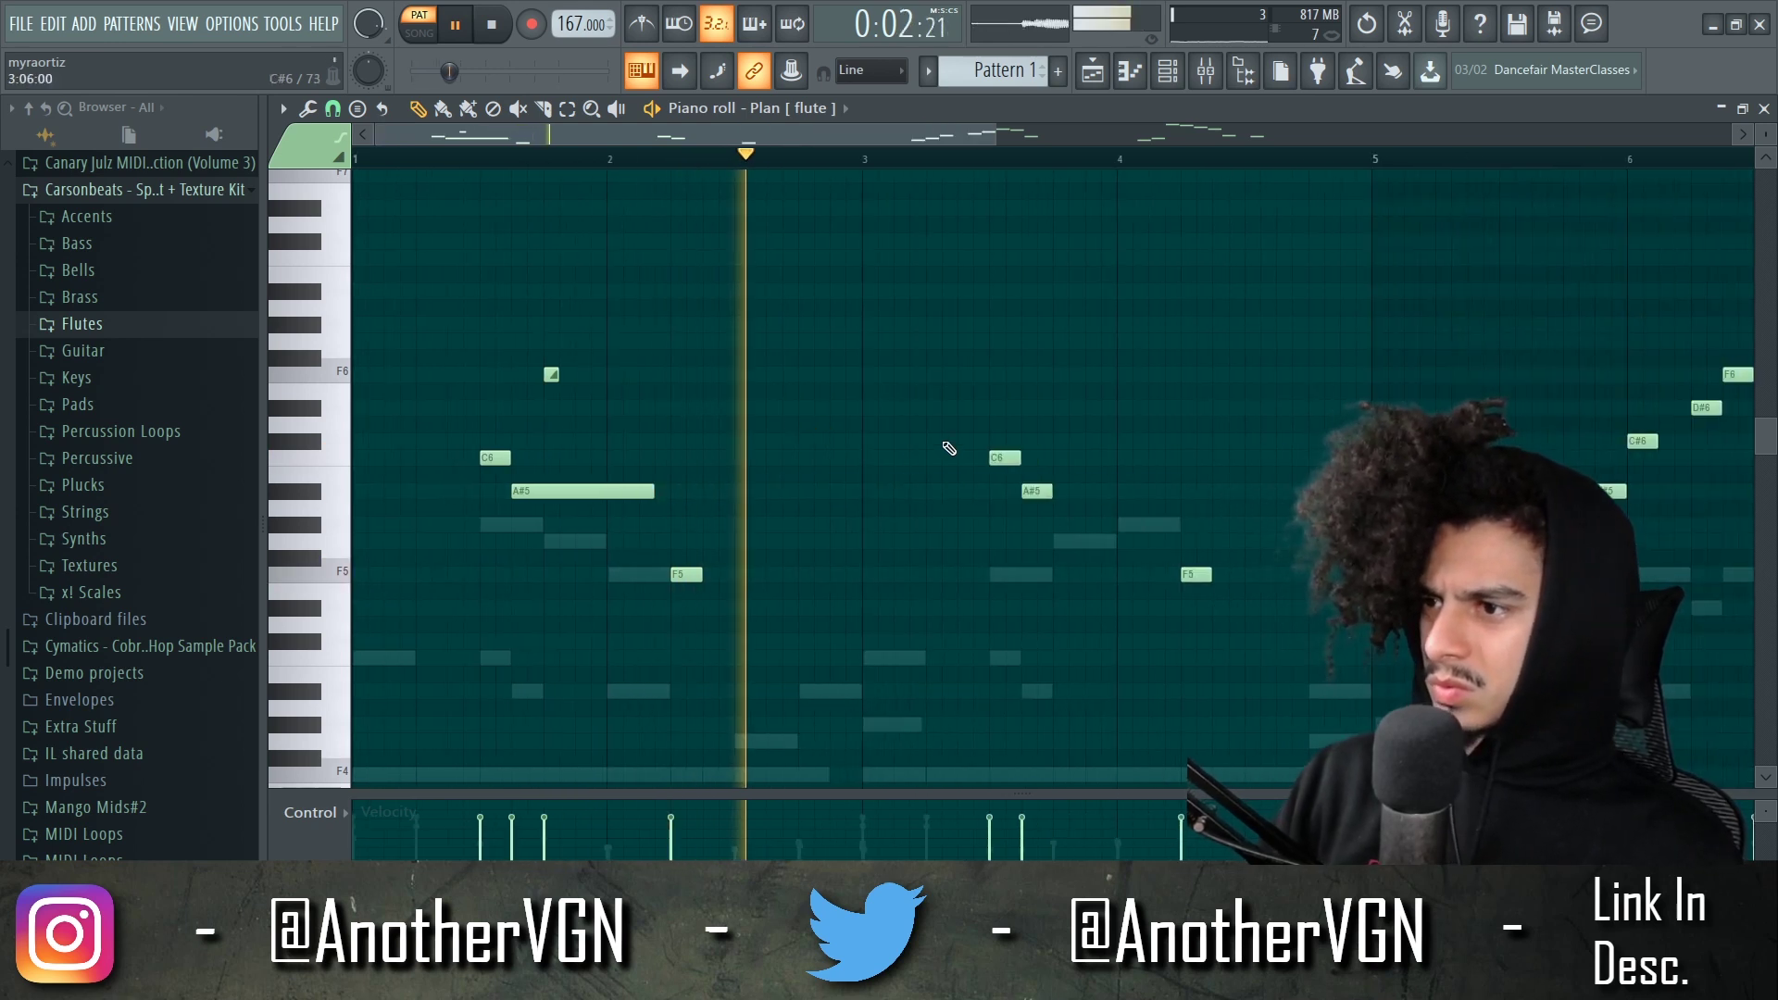
{"action": "key", "text": "space"}
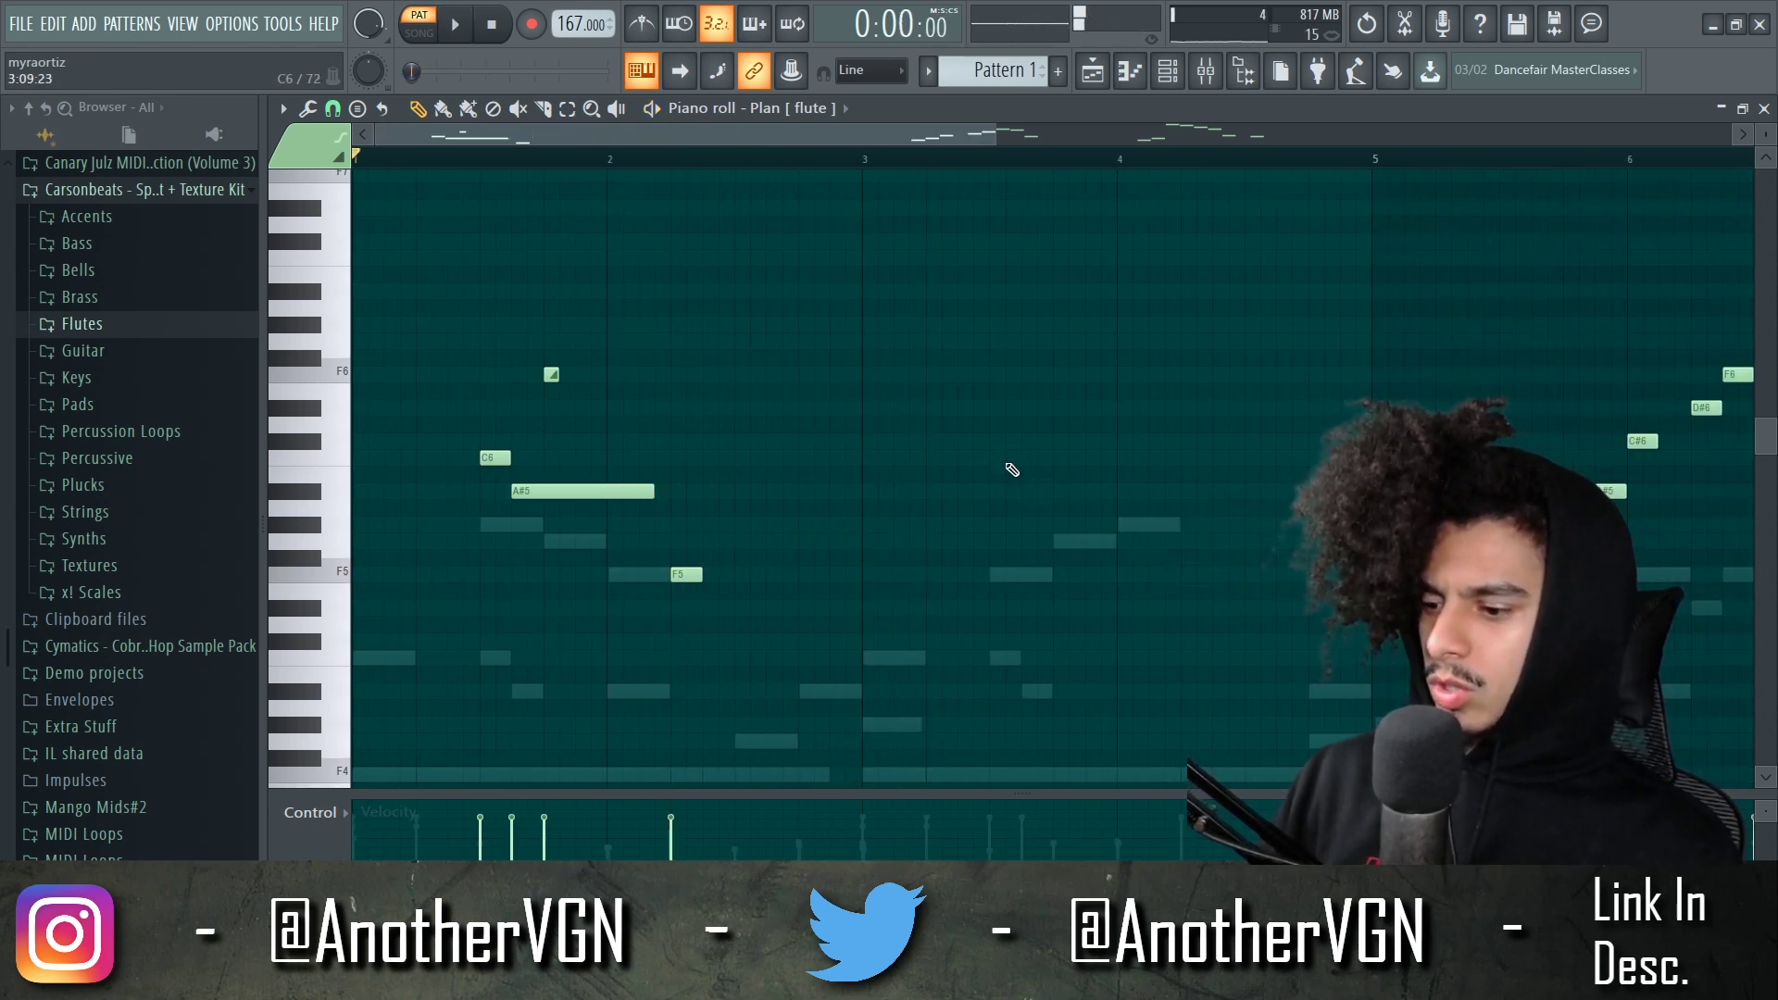
{"action": "left_click_drag", "start_coordinate": [896, 644], "coordinate": [411, 269]}
{"action": "left_click_drag", "start_coordinate": [1176, 491], "coordinate": [1091, 493]}
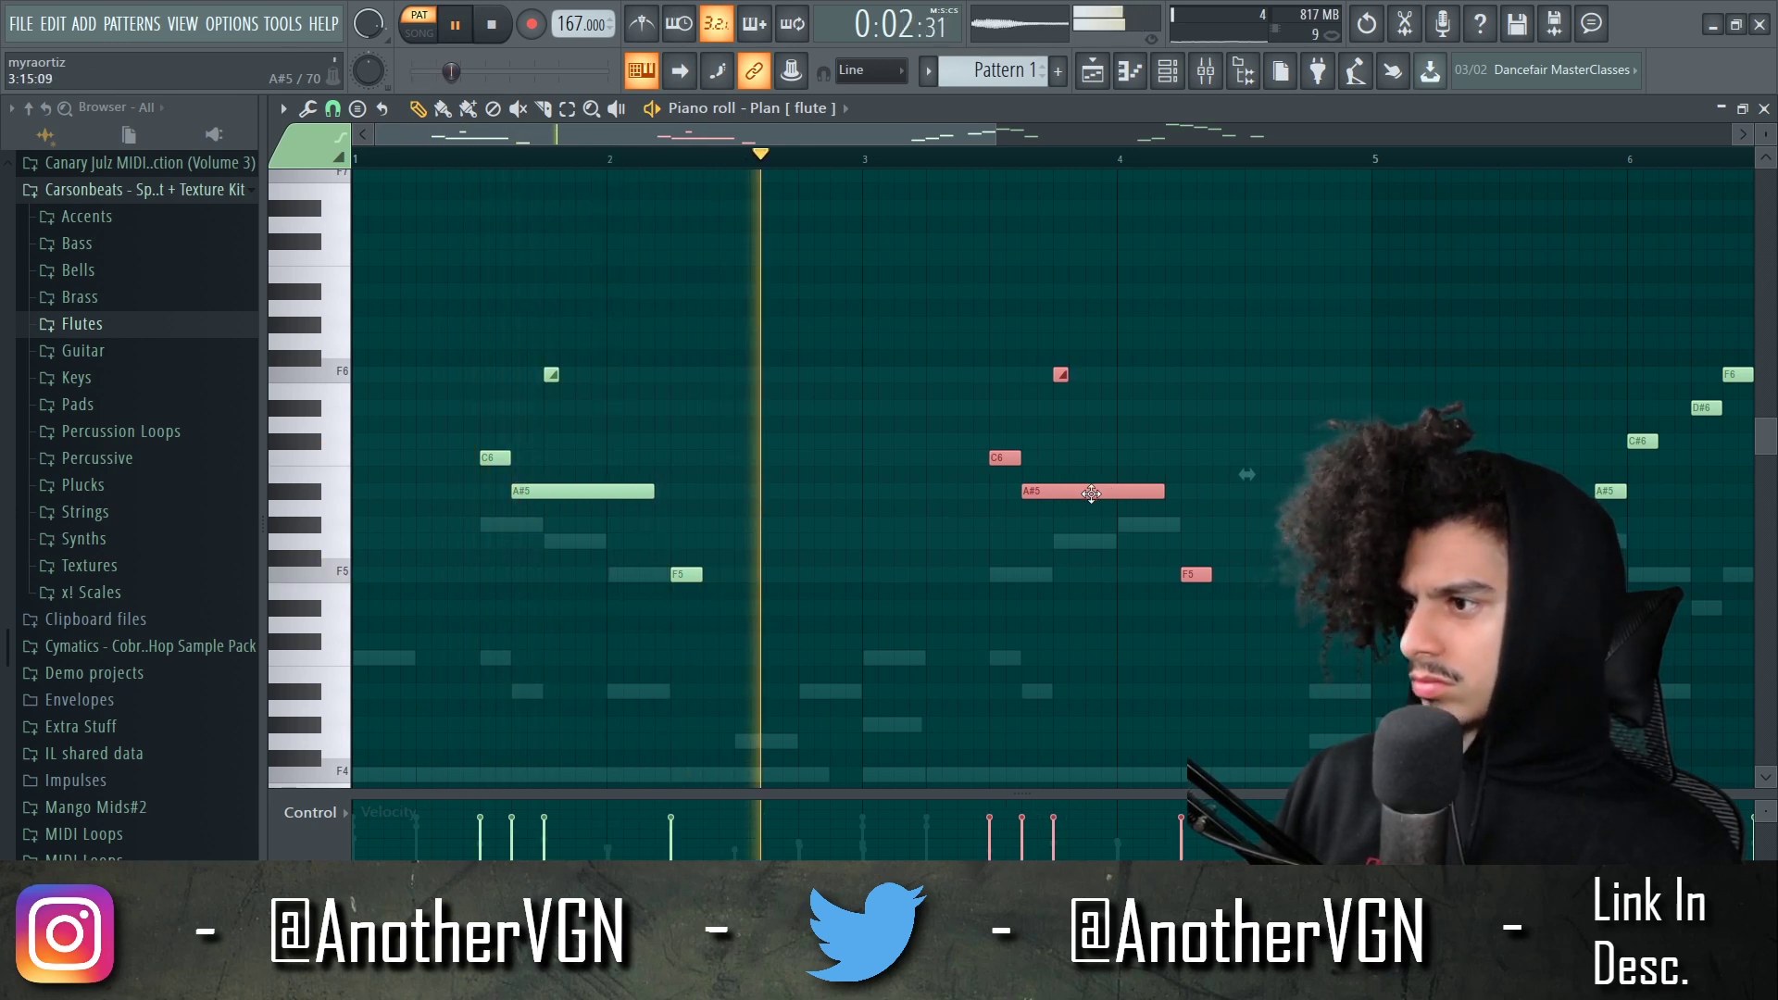
{"action": "left_click", "coordinate": [1183, 445], "text": "ctrl"}
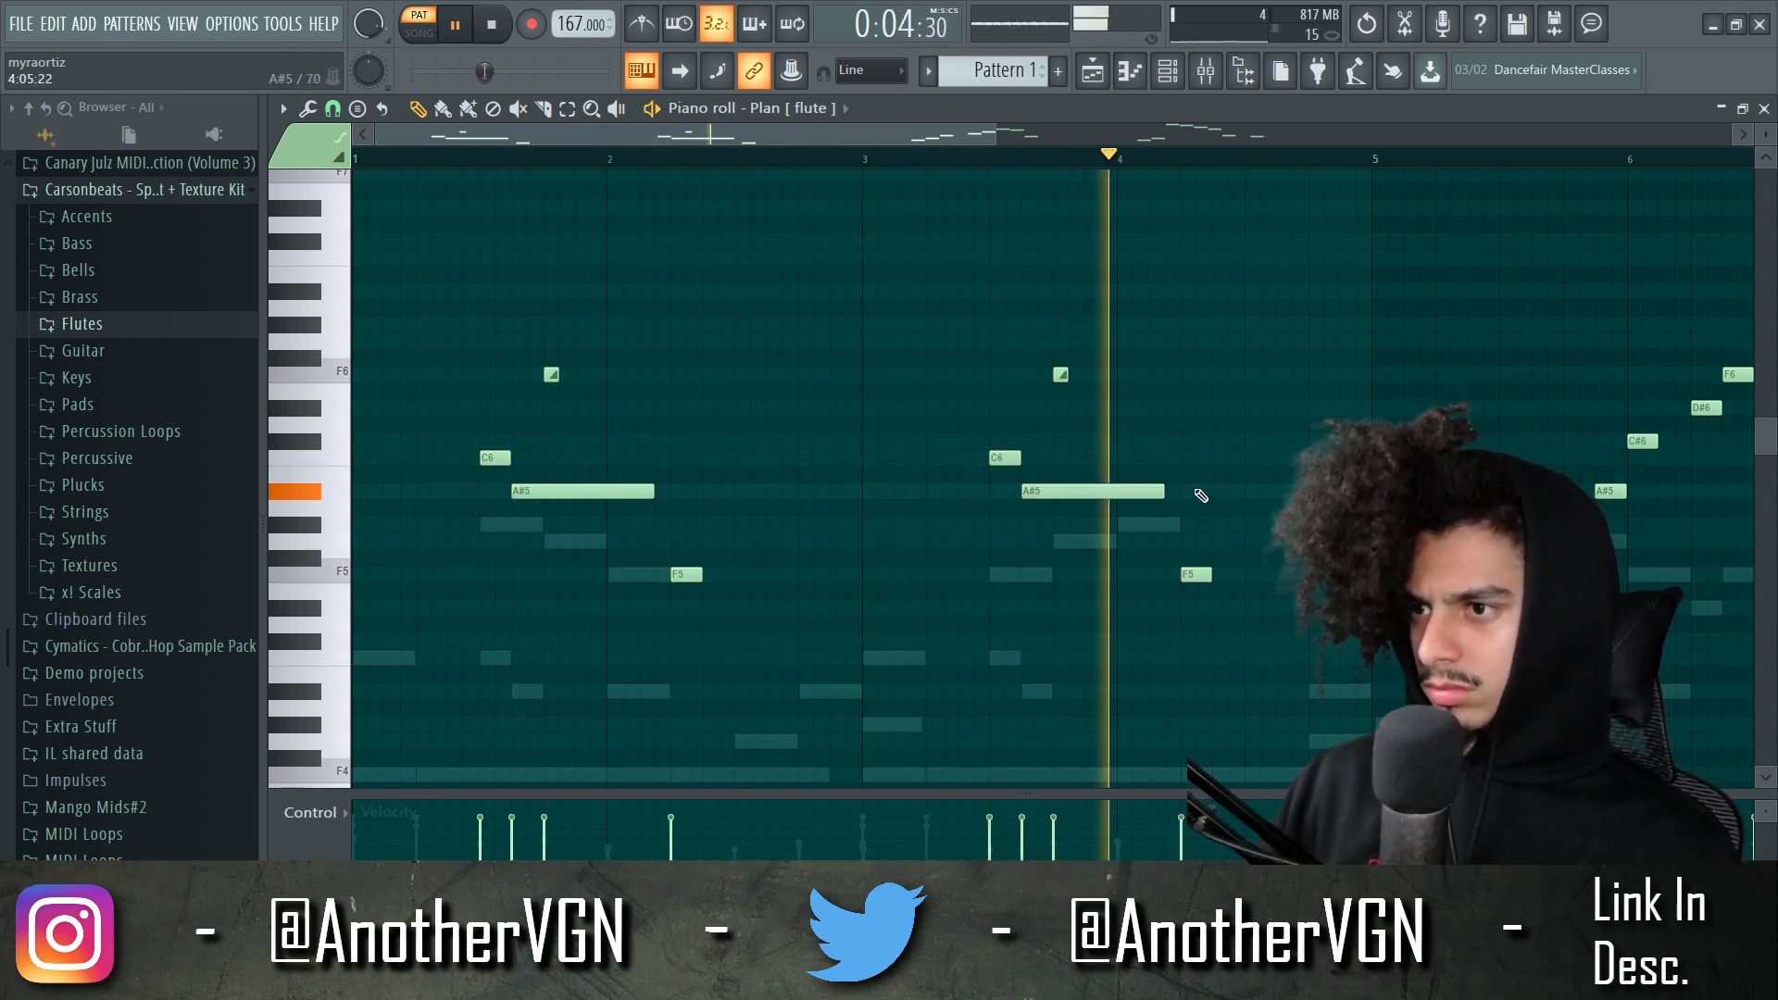
- Try a C#6 slide note above the F5 in bar 4, stretching it to 11 steps
{"action": "key", "text": "space"}
{"action": "left_click", "coordinate": [947, 160]}
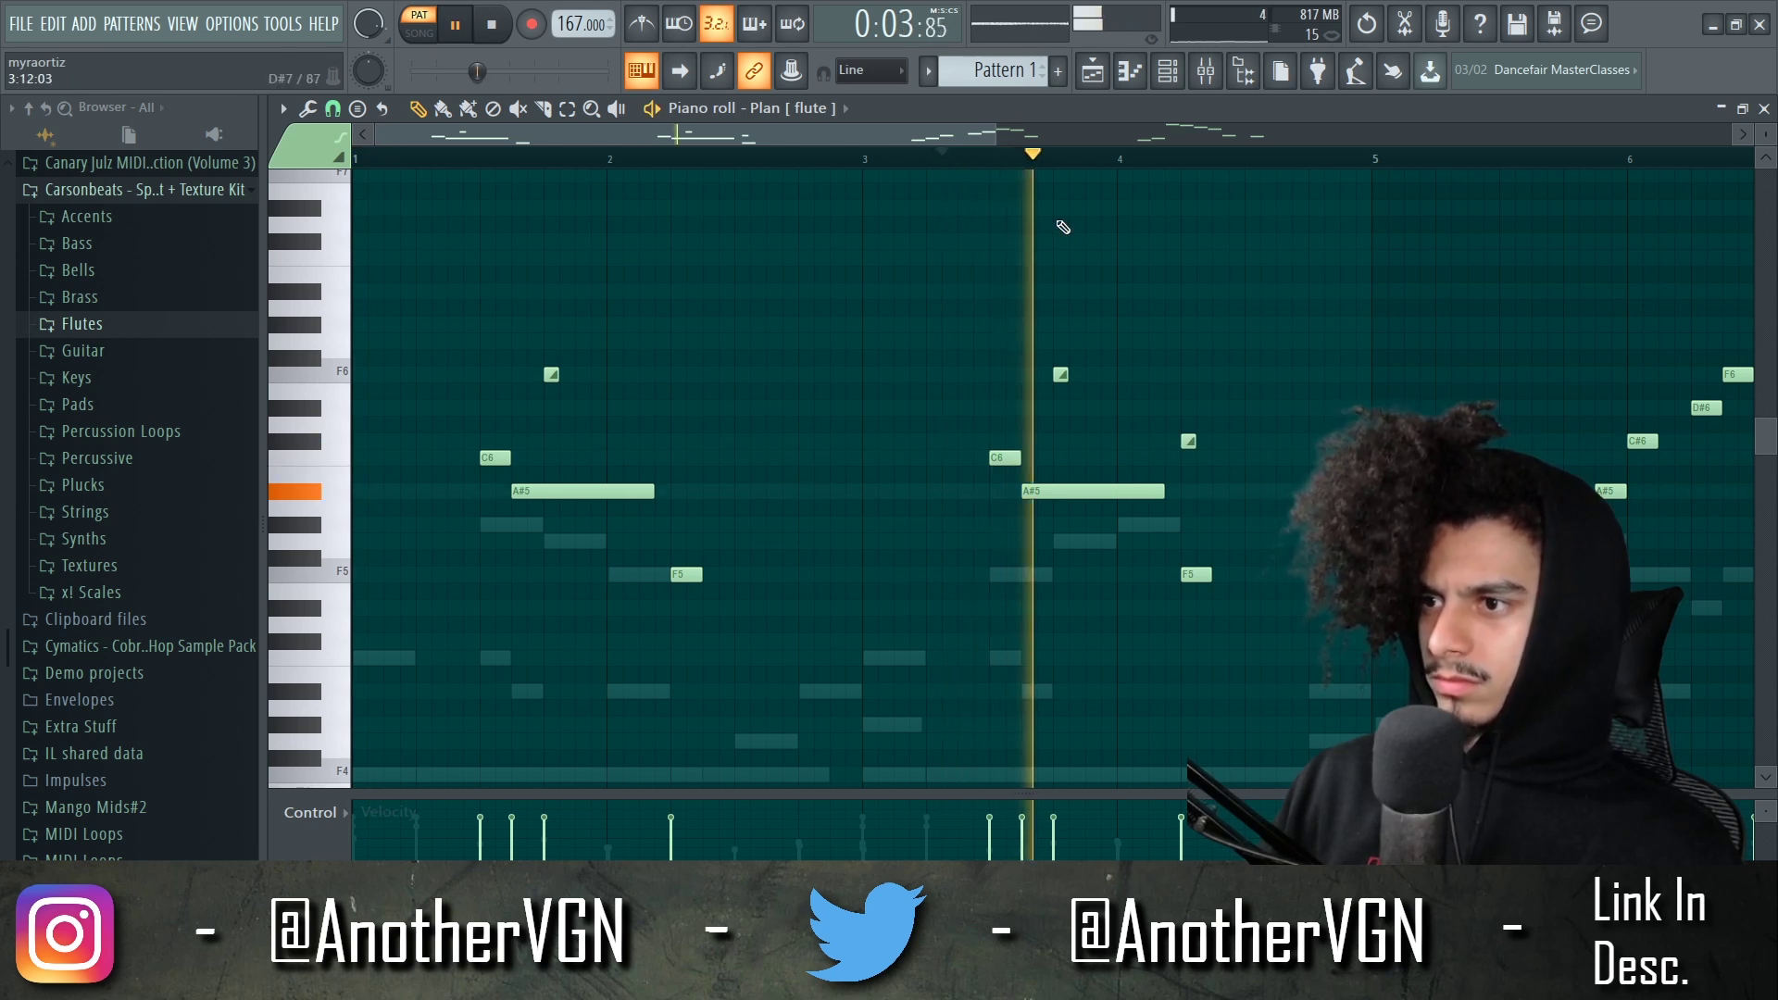
{"action": "scroll", "coordinate": [974, 160], "scroll_direction": "right", "scroll_amount": 1}
{"action": "left_click_drag", "start_coordinate": [975, 155], "coordinate": [986, 165]}
{"action": "key", "text": "space"}
{"action": "key", "text": "space"}
{"action": "left_click_drag", "start_coordinate": [1063, 441], "coordinate": [1246, 442]}
{"action": "left_click", "coordinate": [1123, 442]}
{"action": "key", "text": "space"}
{"action": "key", "text": "space"}
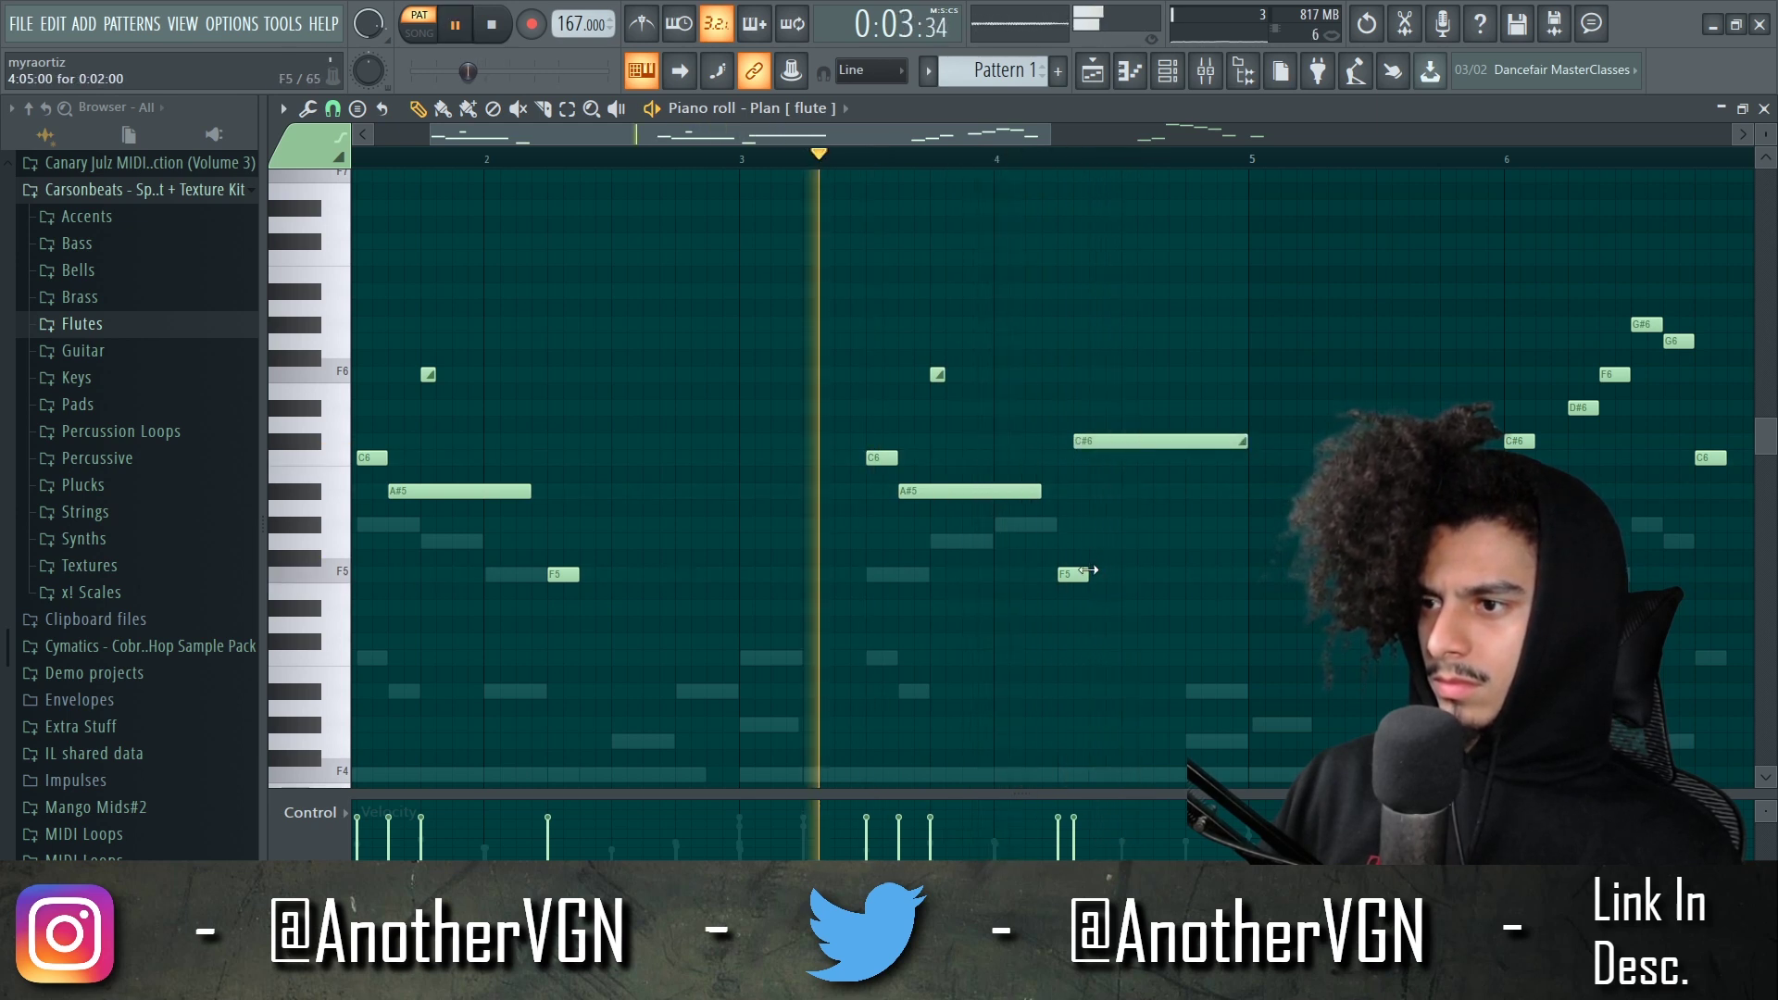
- Lengthen bar 4's F5 to 11 steps and place short C#6 and C6 slide notes above it, also trying A#6 and G6 slides
{"action": "left_click_drag", "start_coordinate": [1088, 572], "coordinate": [1231, 572]}
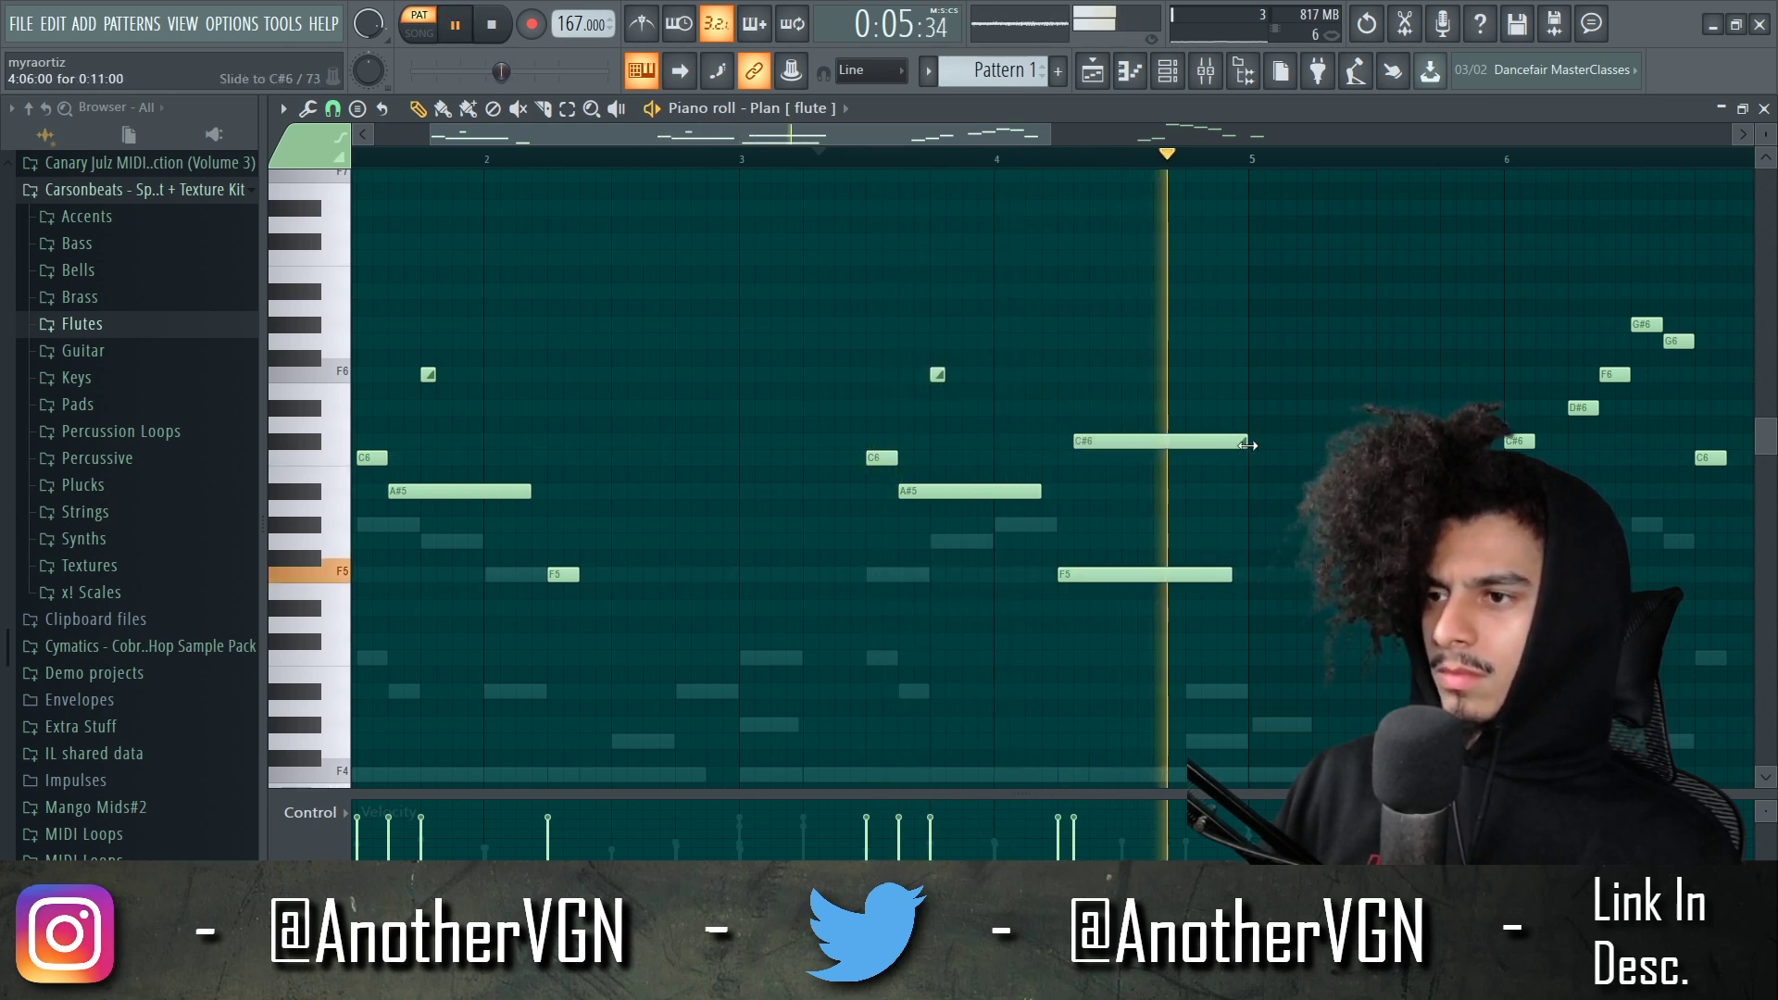
{"action": "left_click_drag", "start_coordinate": [1117, 459], "coordinate": [1092, 457]}
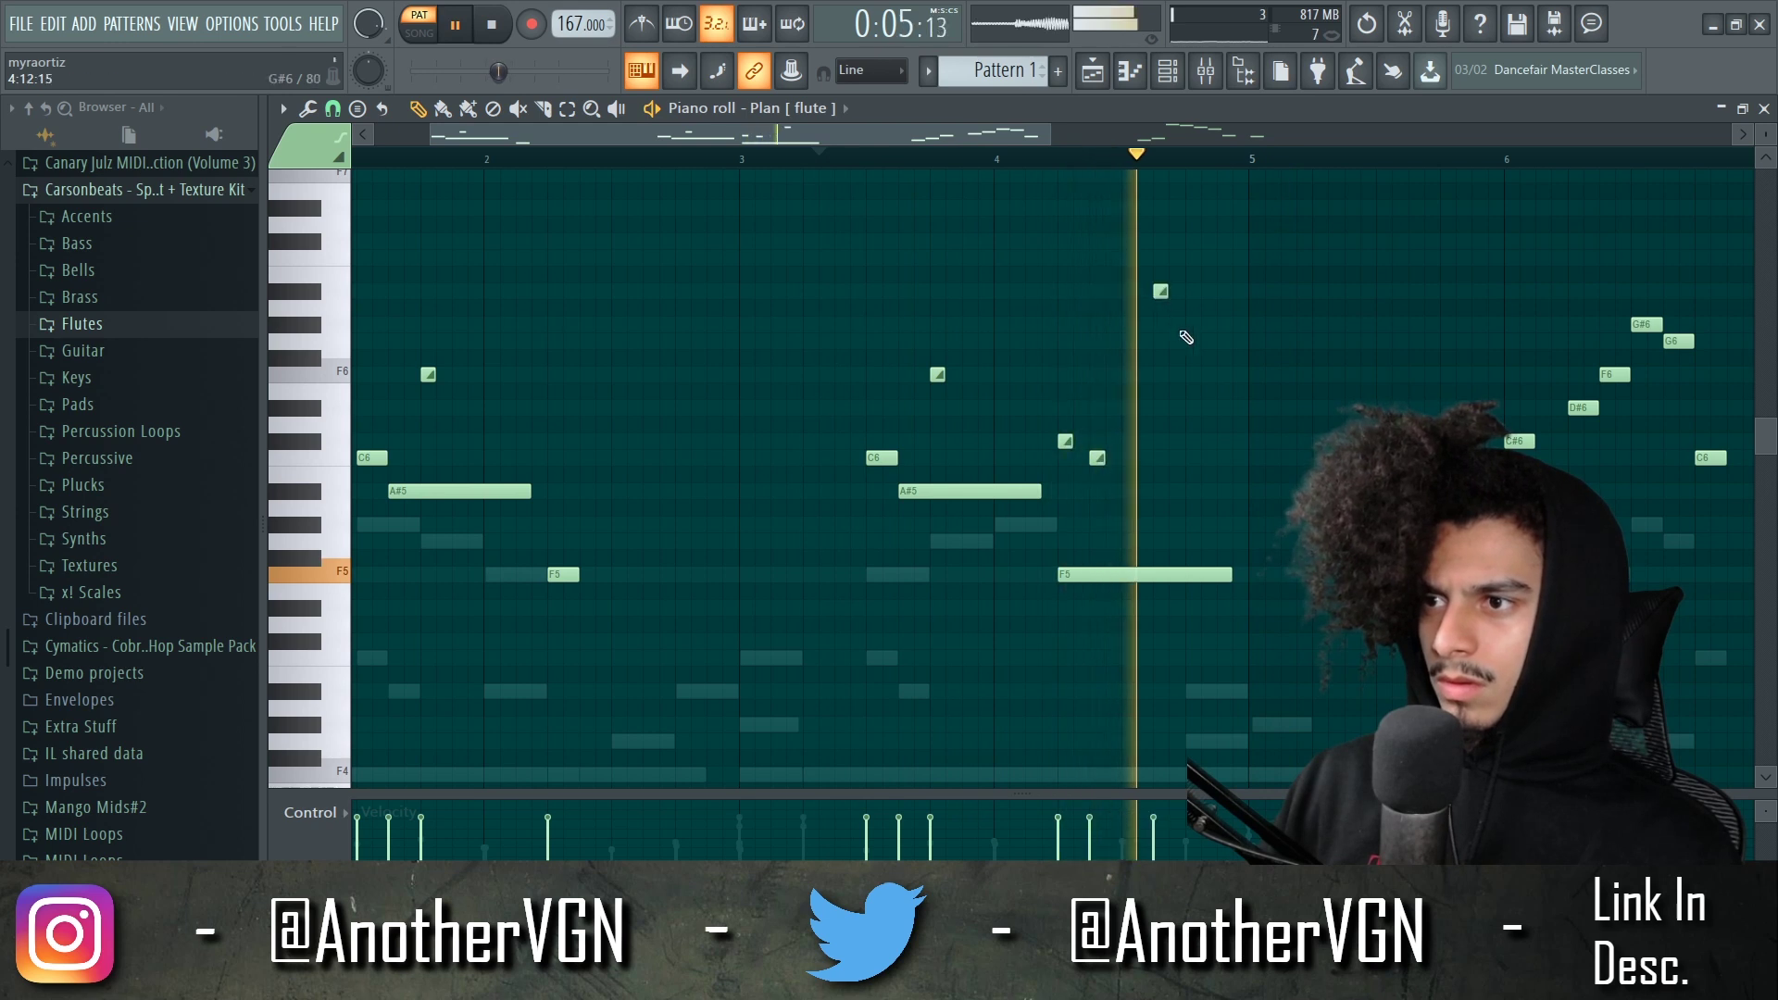
{"action": "left_click", "coordinate": [1194, 341]}
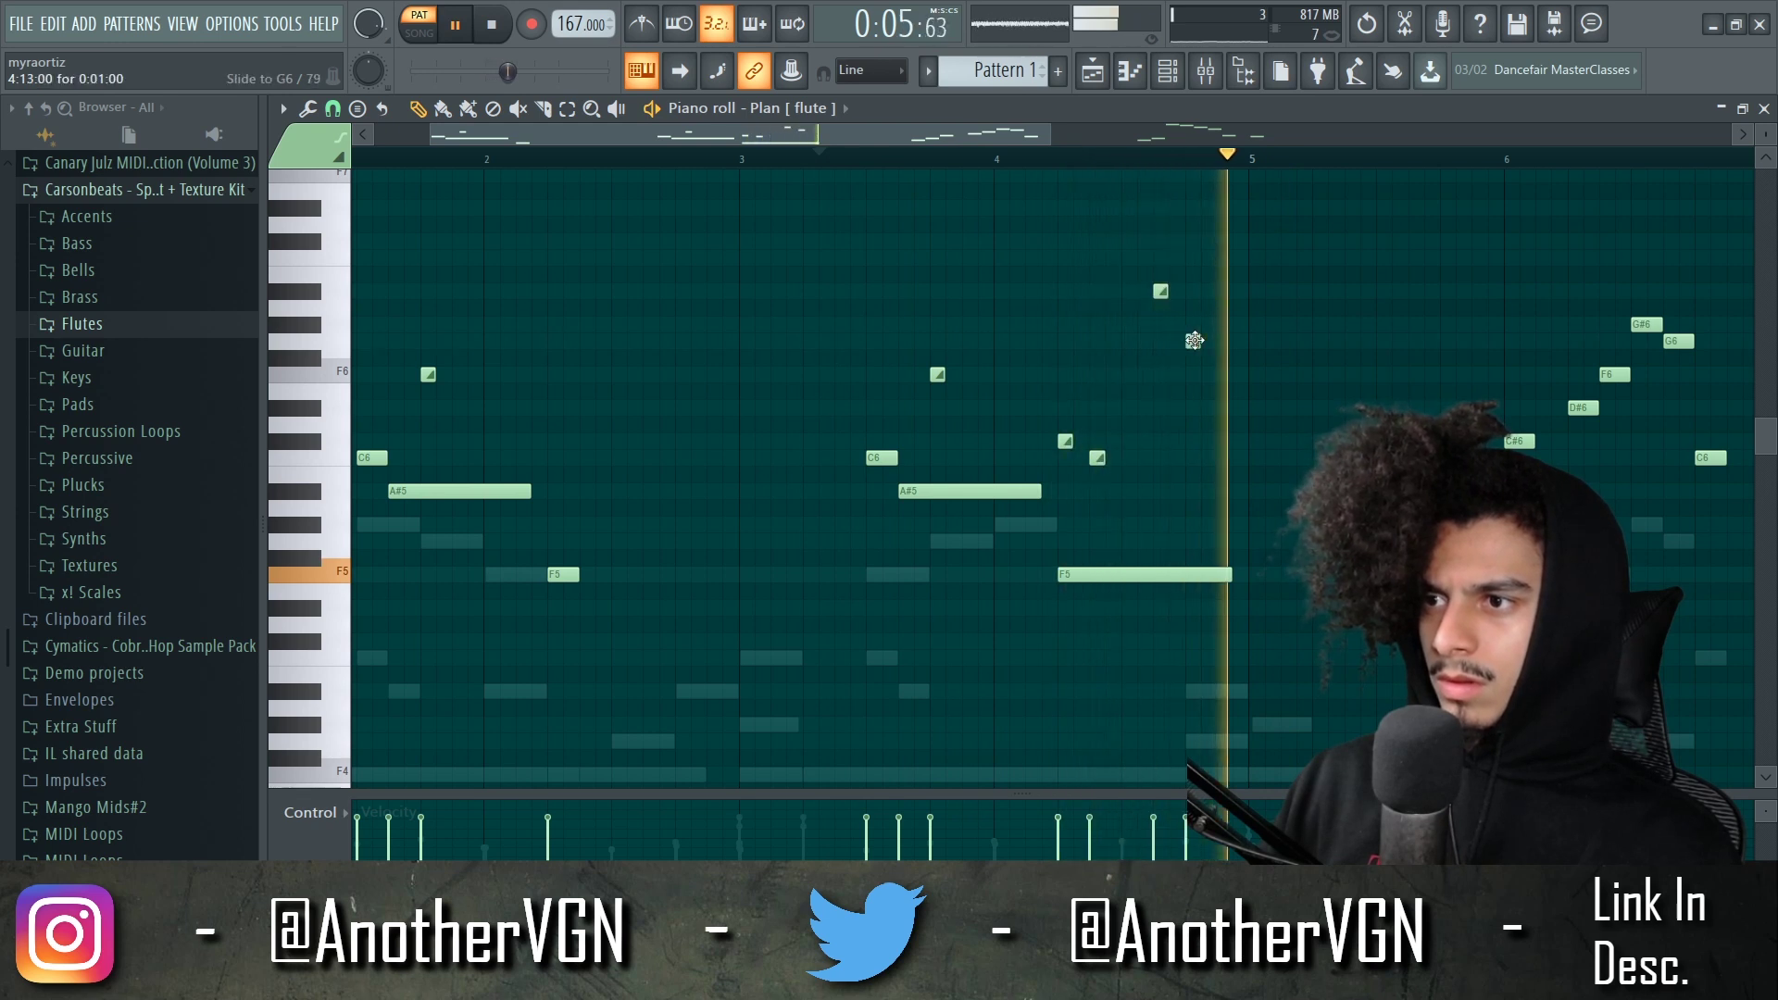
{"action": "key", "text": "space"}
{"action": "right_click", "coordinate": [1194, 342]}
{"action": "right_click", "coordinate": [1160, 292]}
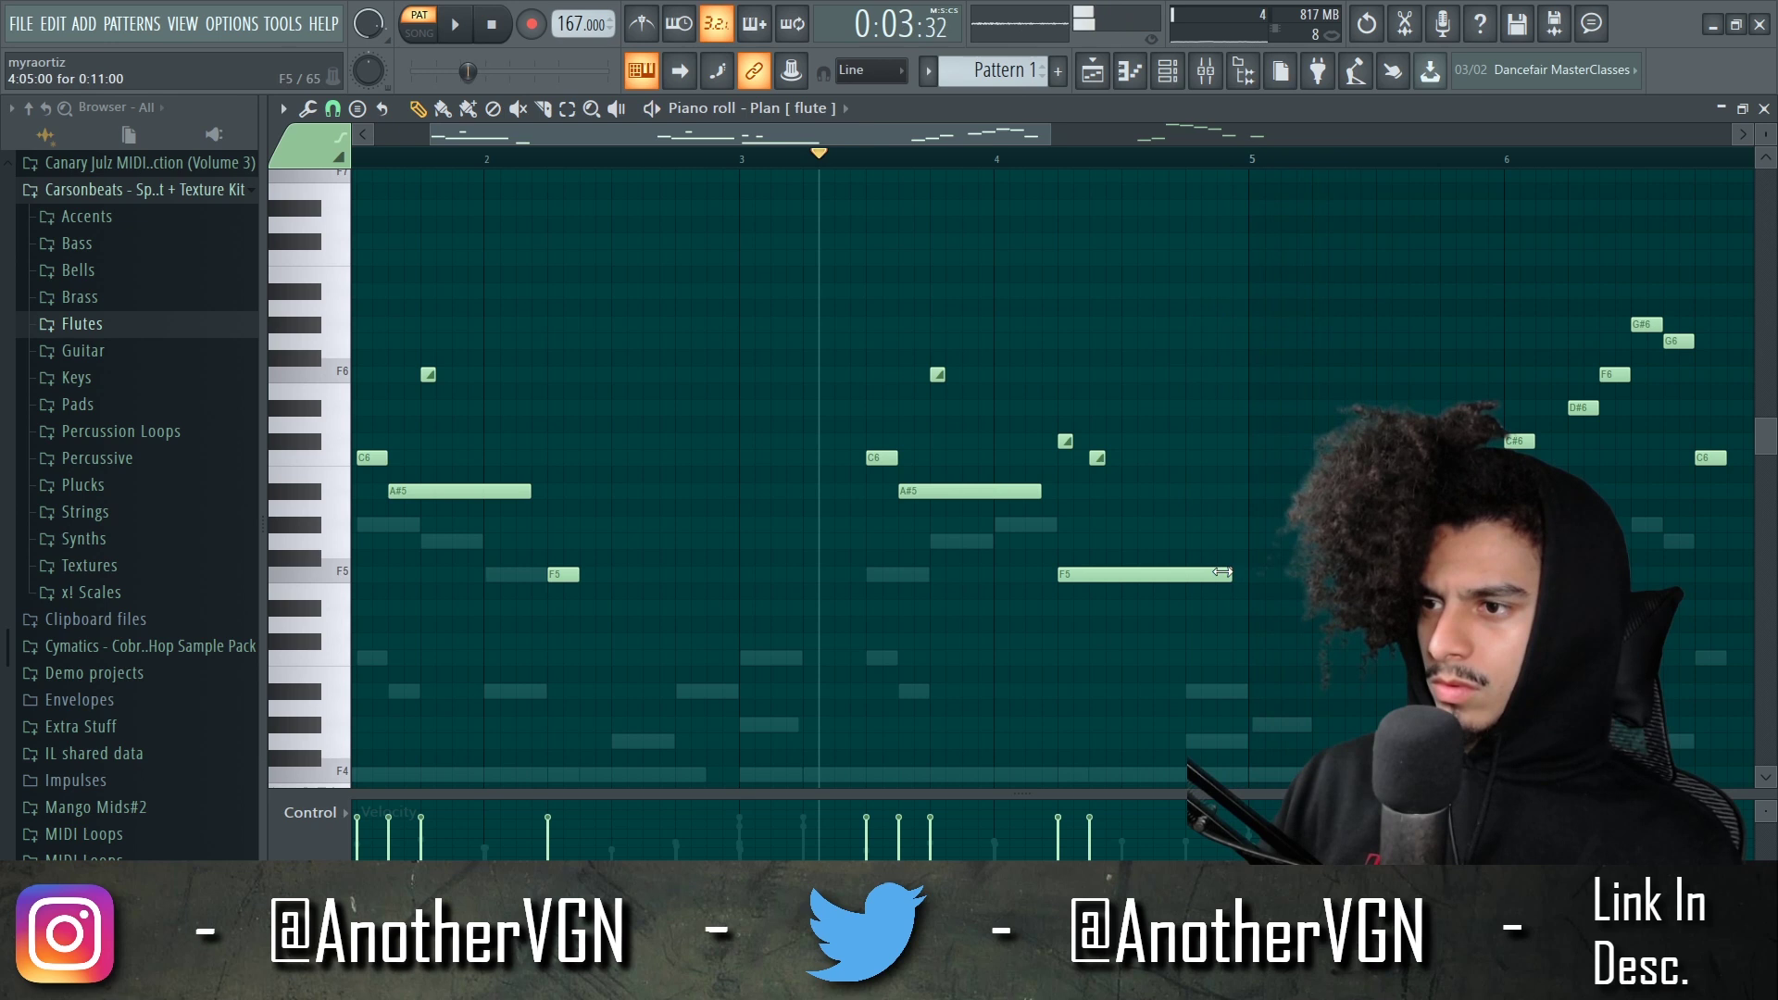
- Try a one-step C5 slide note near the end of bar 4 and shorten that bar's F5 to eight steps
{"action": "key", "text": "space"}
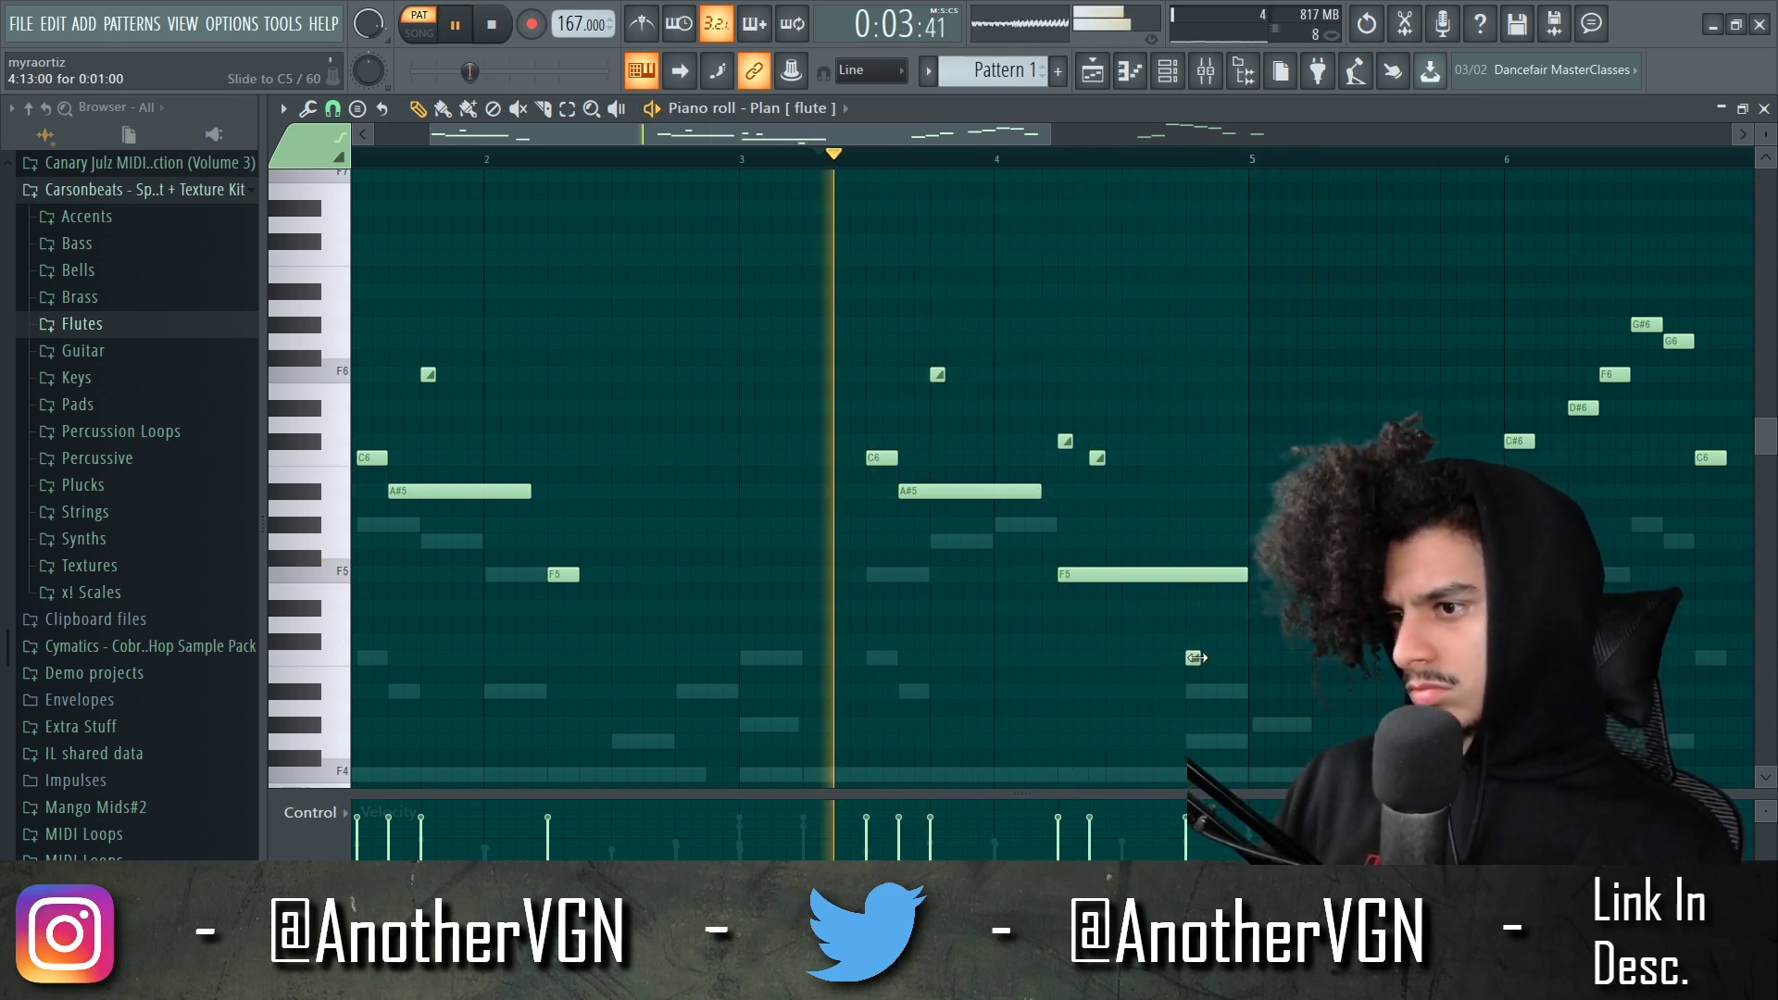
{"action": "left_click_drag", "start_coordinate": [1196, 658], "coordinate": [1160, 658]}
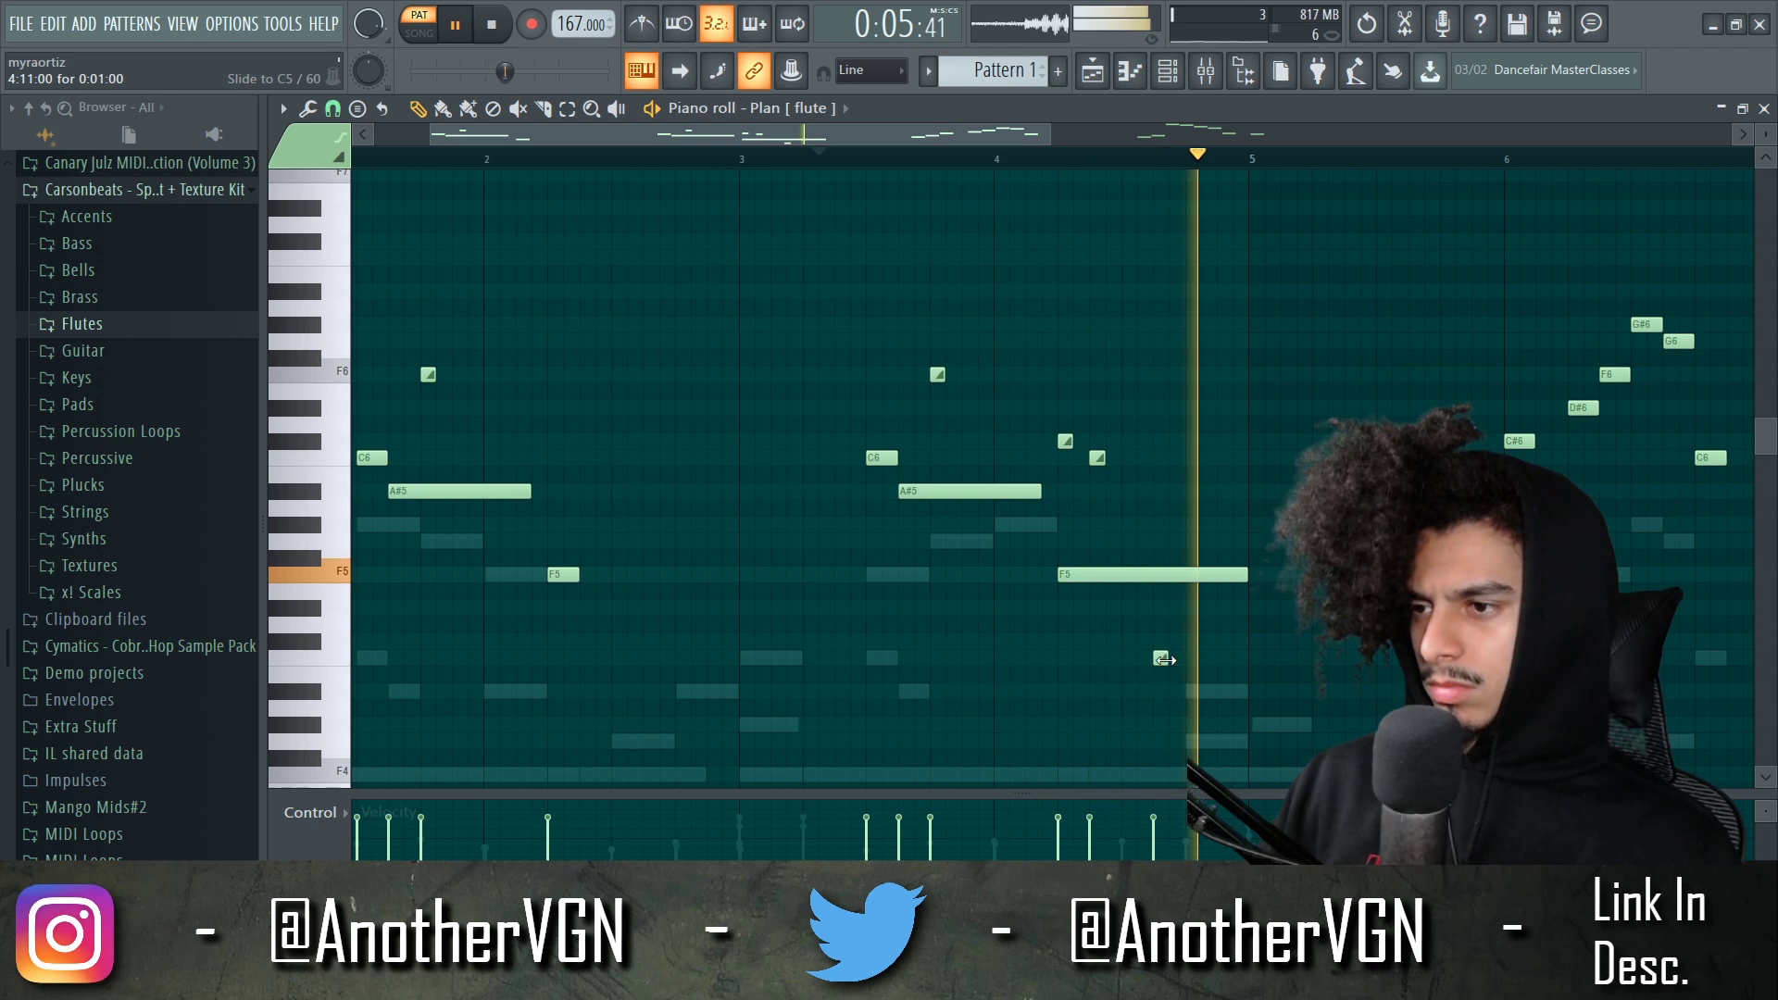
{"action": "key", "text": "space"}
{"action": "left_click_drag", "start_coordinate": [1164, 659], "coordinate": [1198, 656]}
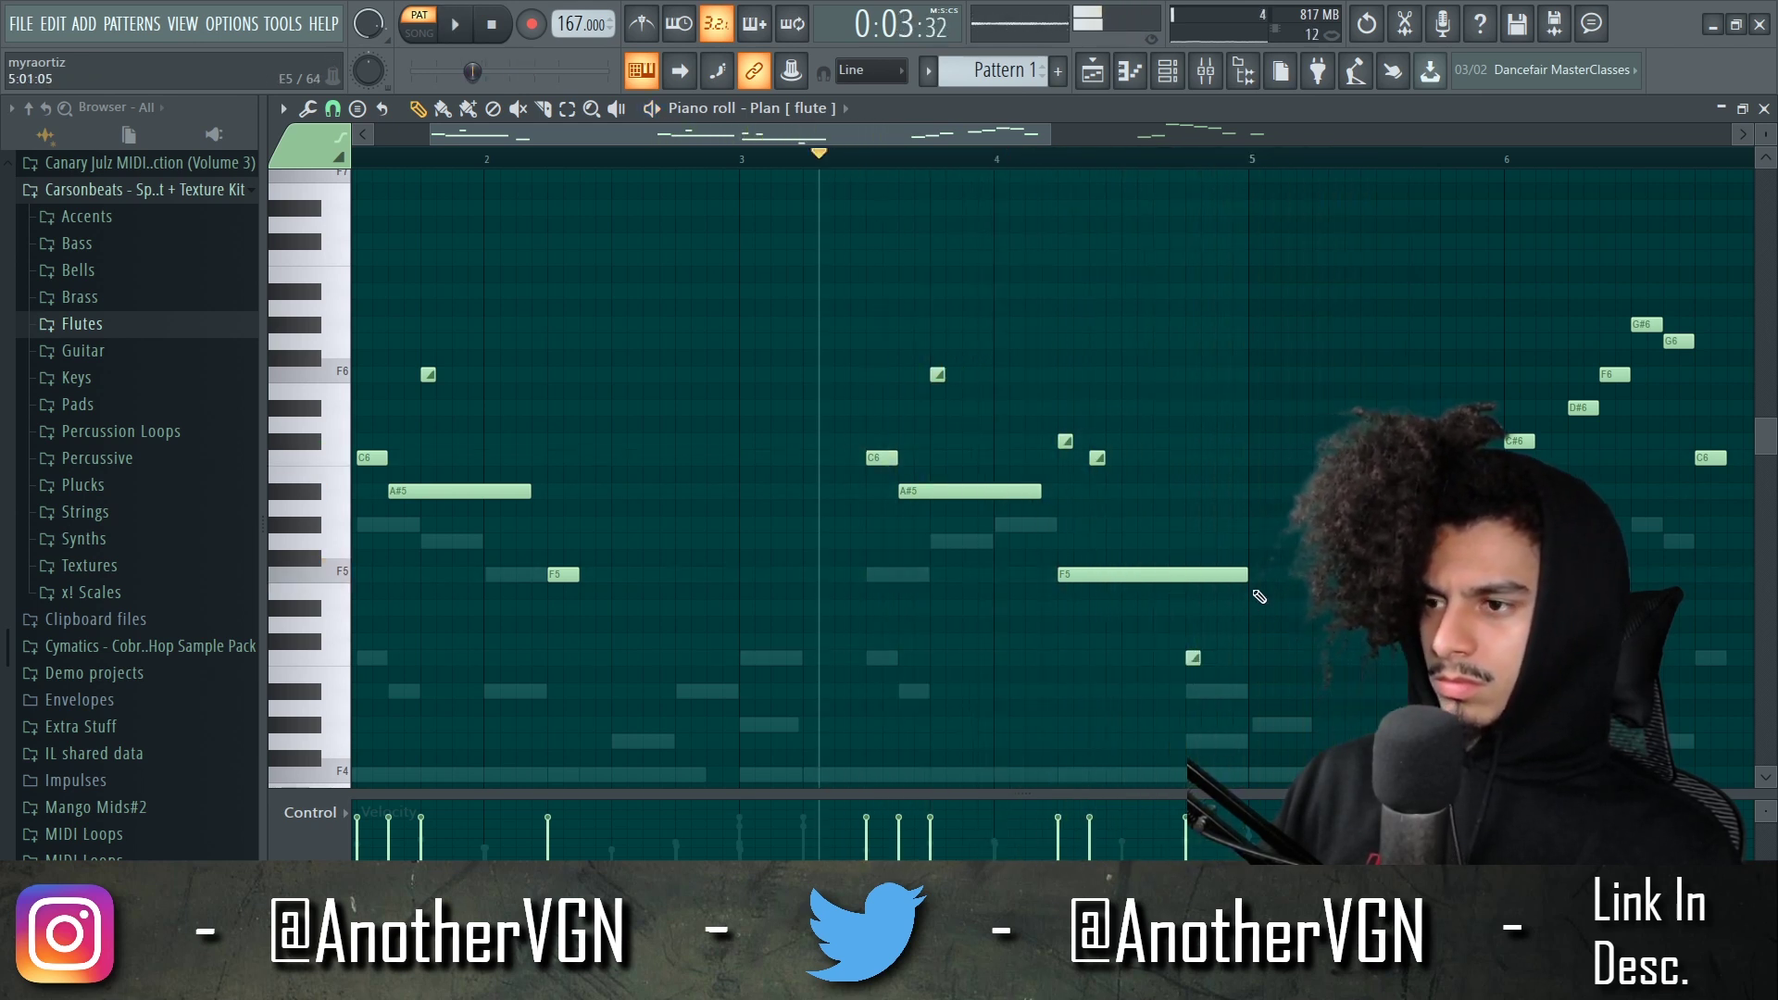
{"action": "left_click_drag", "start_coordinate": [1247, 574], "coordinate": [1185, 576]}
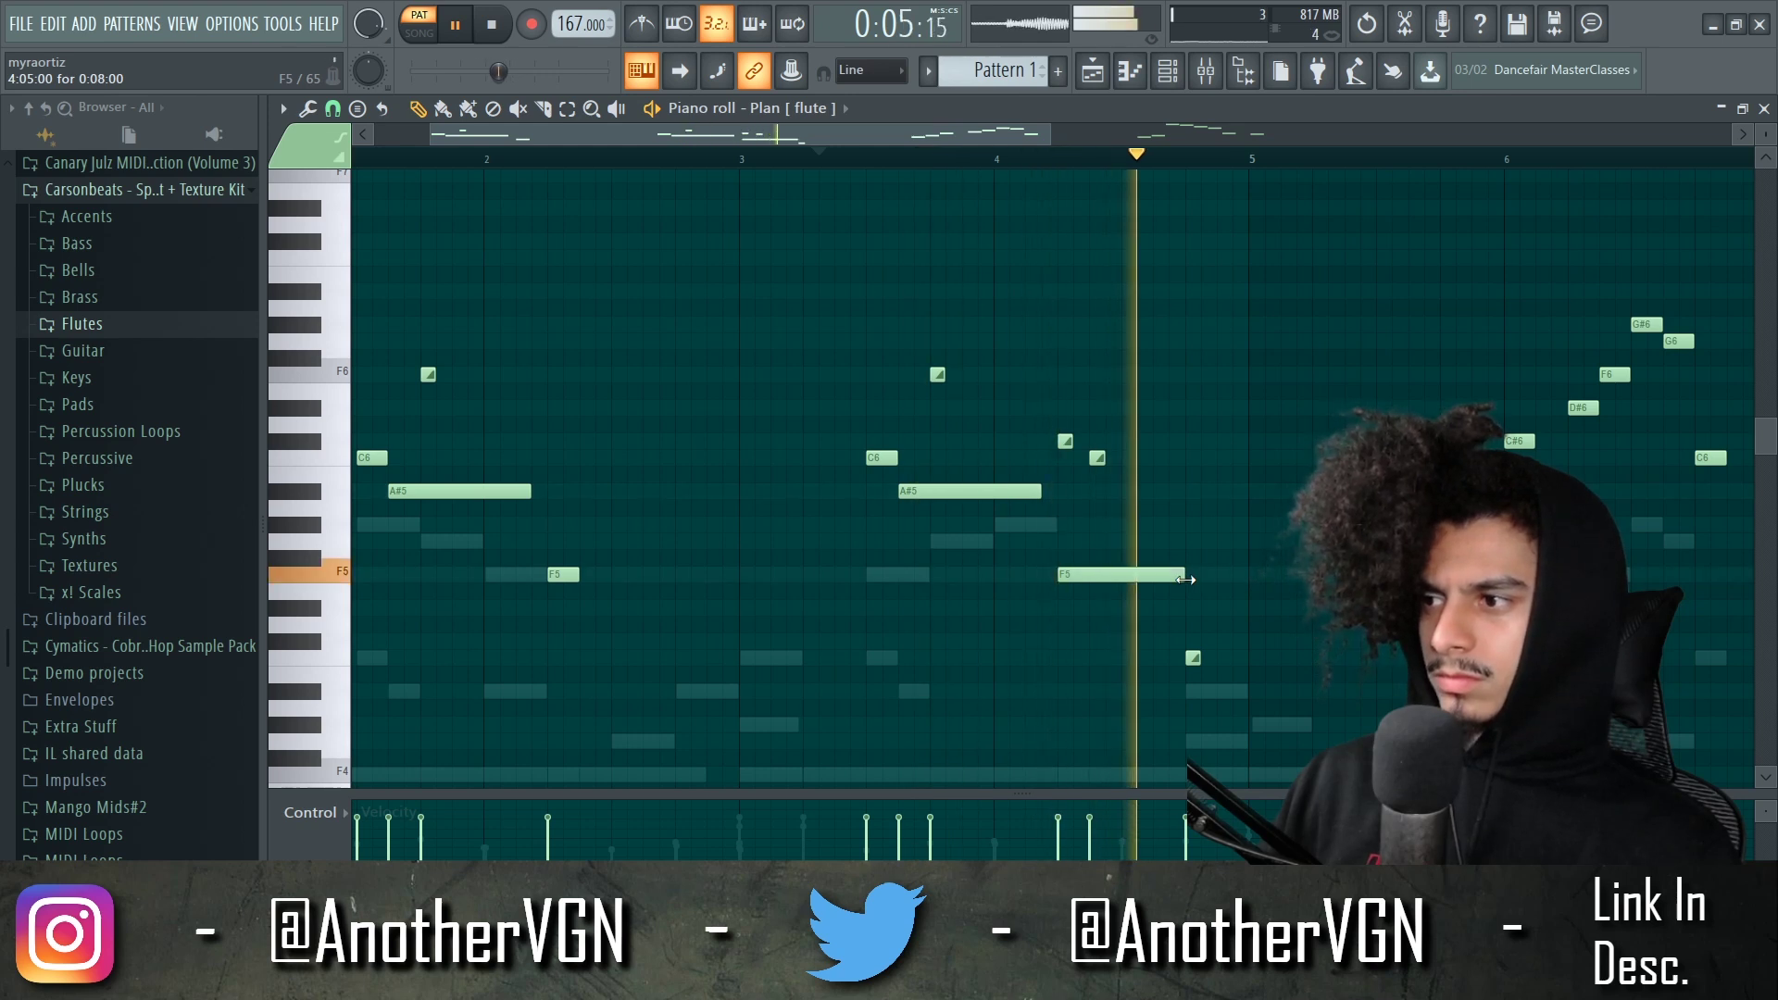
{"action": "key", "text": "space"}
- Lengthen the C6 at the end of bar 6 to one beat and add a one-step G#6 slide note above it
{"action": "scroll", "coordinate": [1176, 675], "scroll_direction": "down", "scroll_amount": 3}
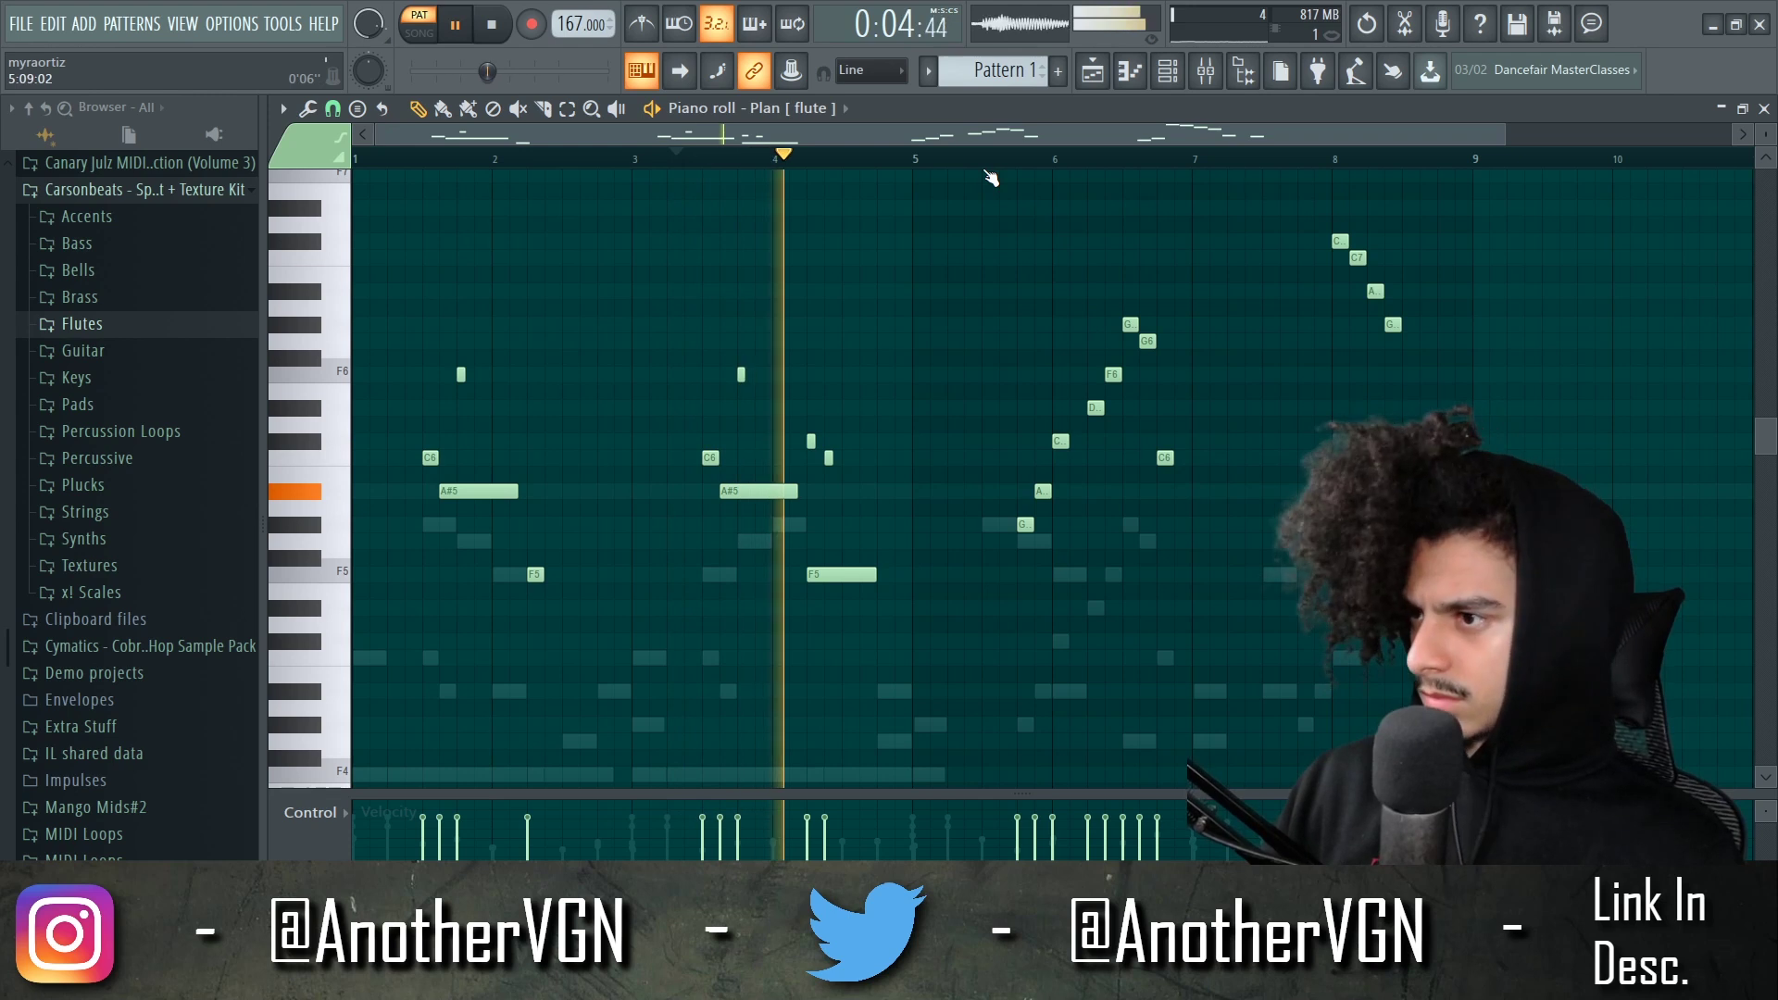
{"action": "scroll", "coordinate": [1021, 511], "scroll_direction": "up", "scroll_amount": 3}
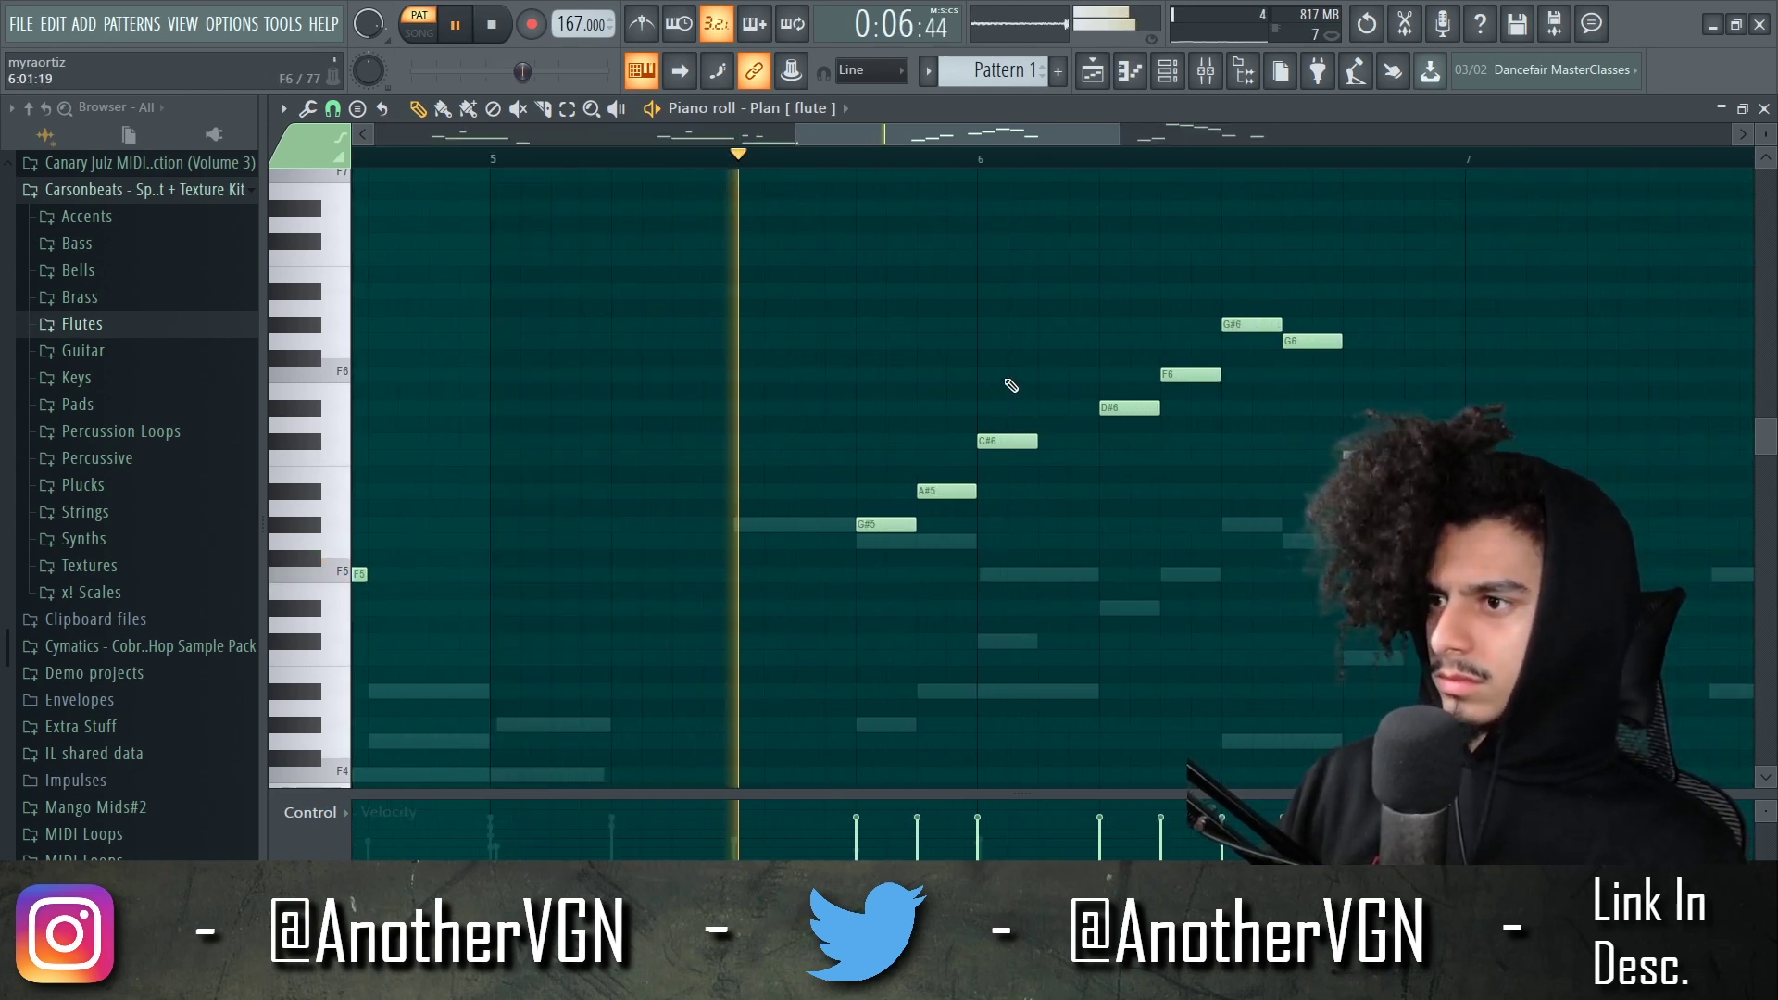
{"action": "left_click", "coordinate": [1040, 341]}
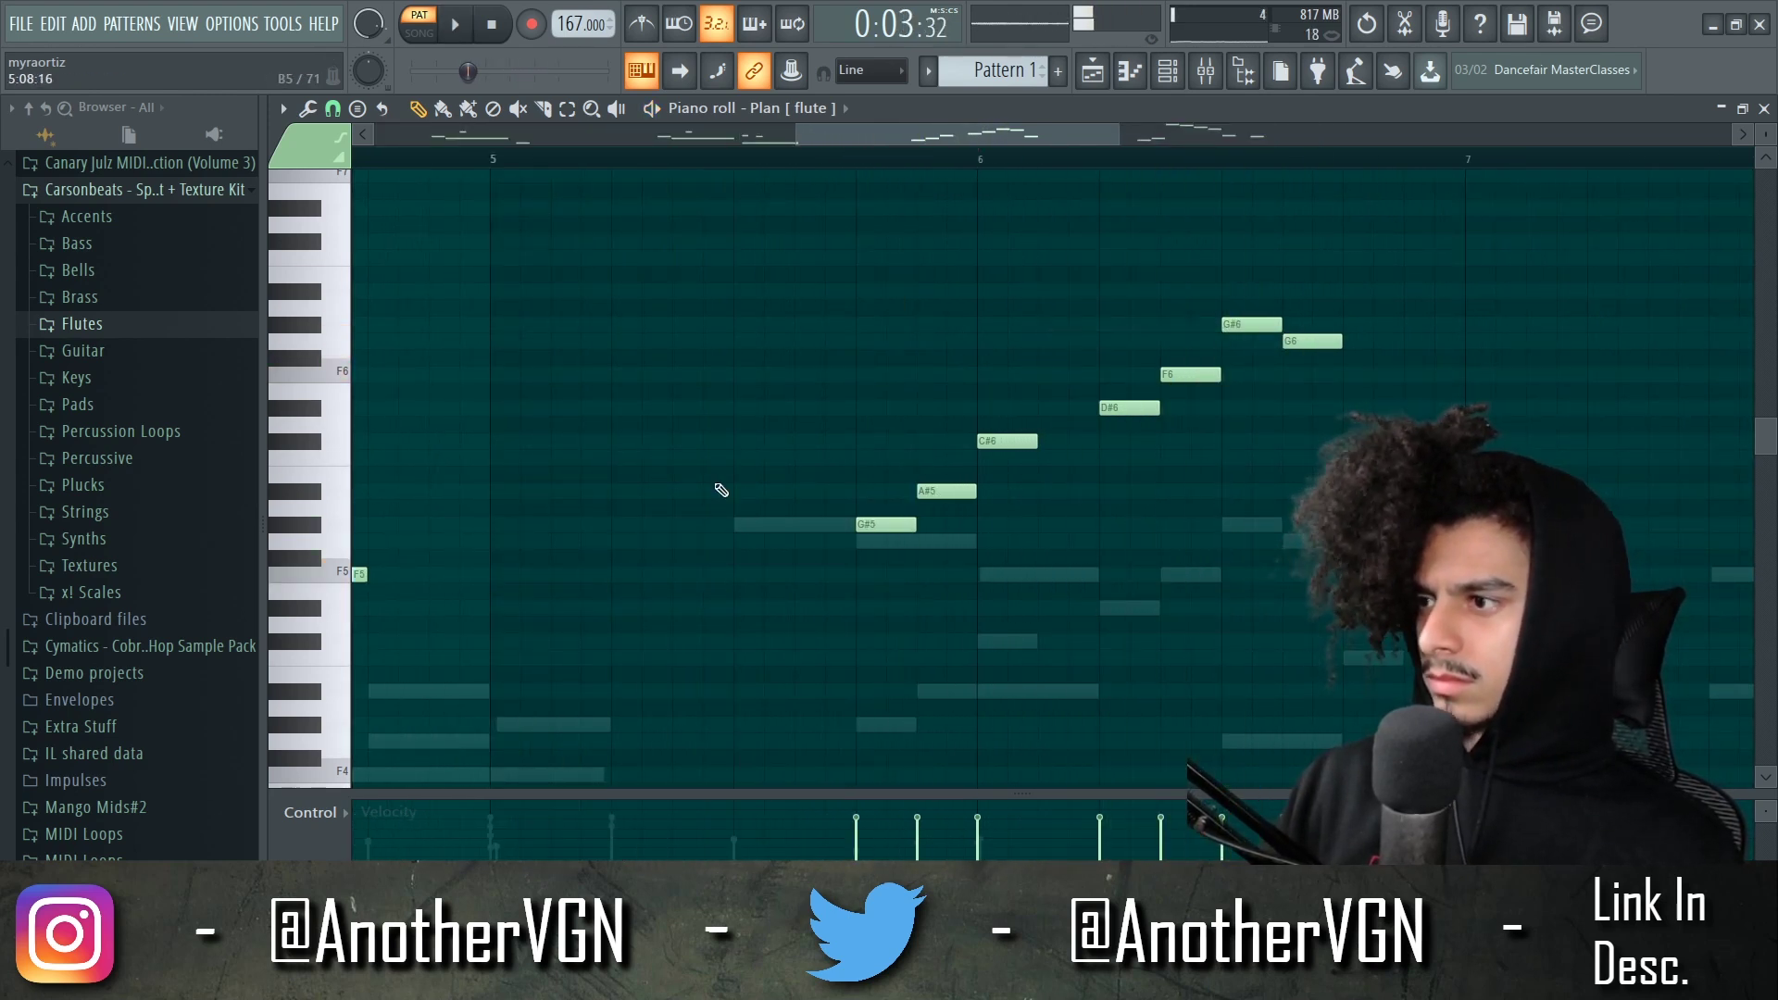
{"action": "scroll", "coordinate": [678, 514], "scroll_direction": "down", "scroll_amount": 2}
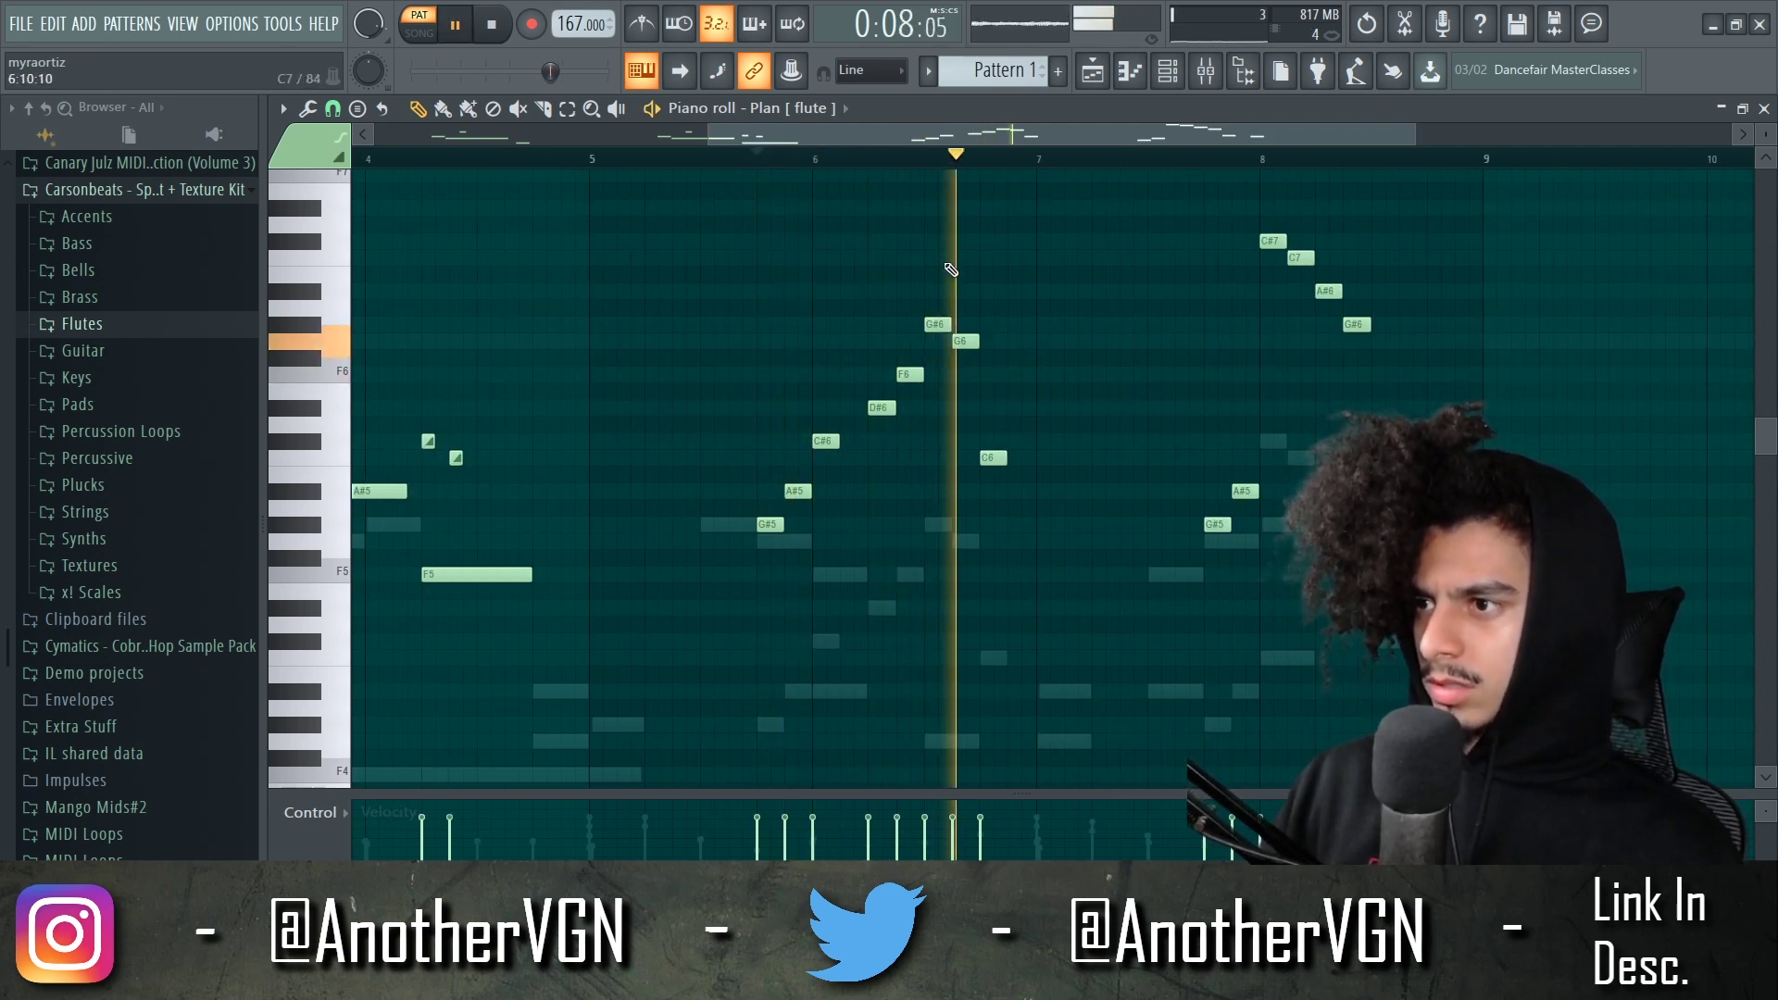
{"action": "left_click_drag", "start_coordinate": [1002, 459], "coordinate": [1131, 458]}
{"action": "left_click", "coordinate": [1009, 374]}
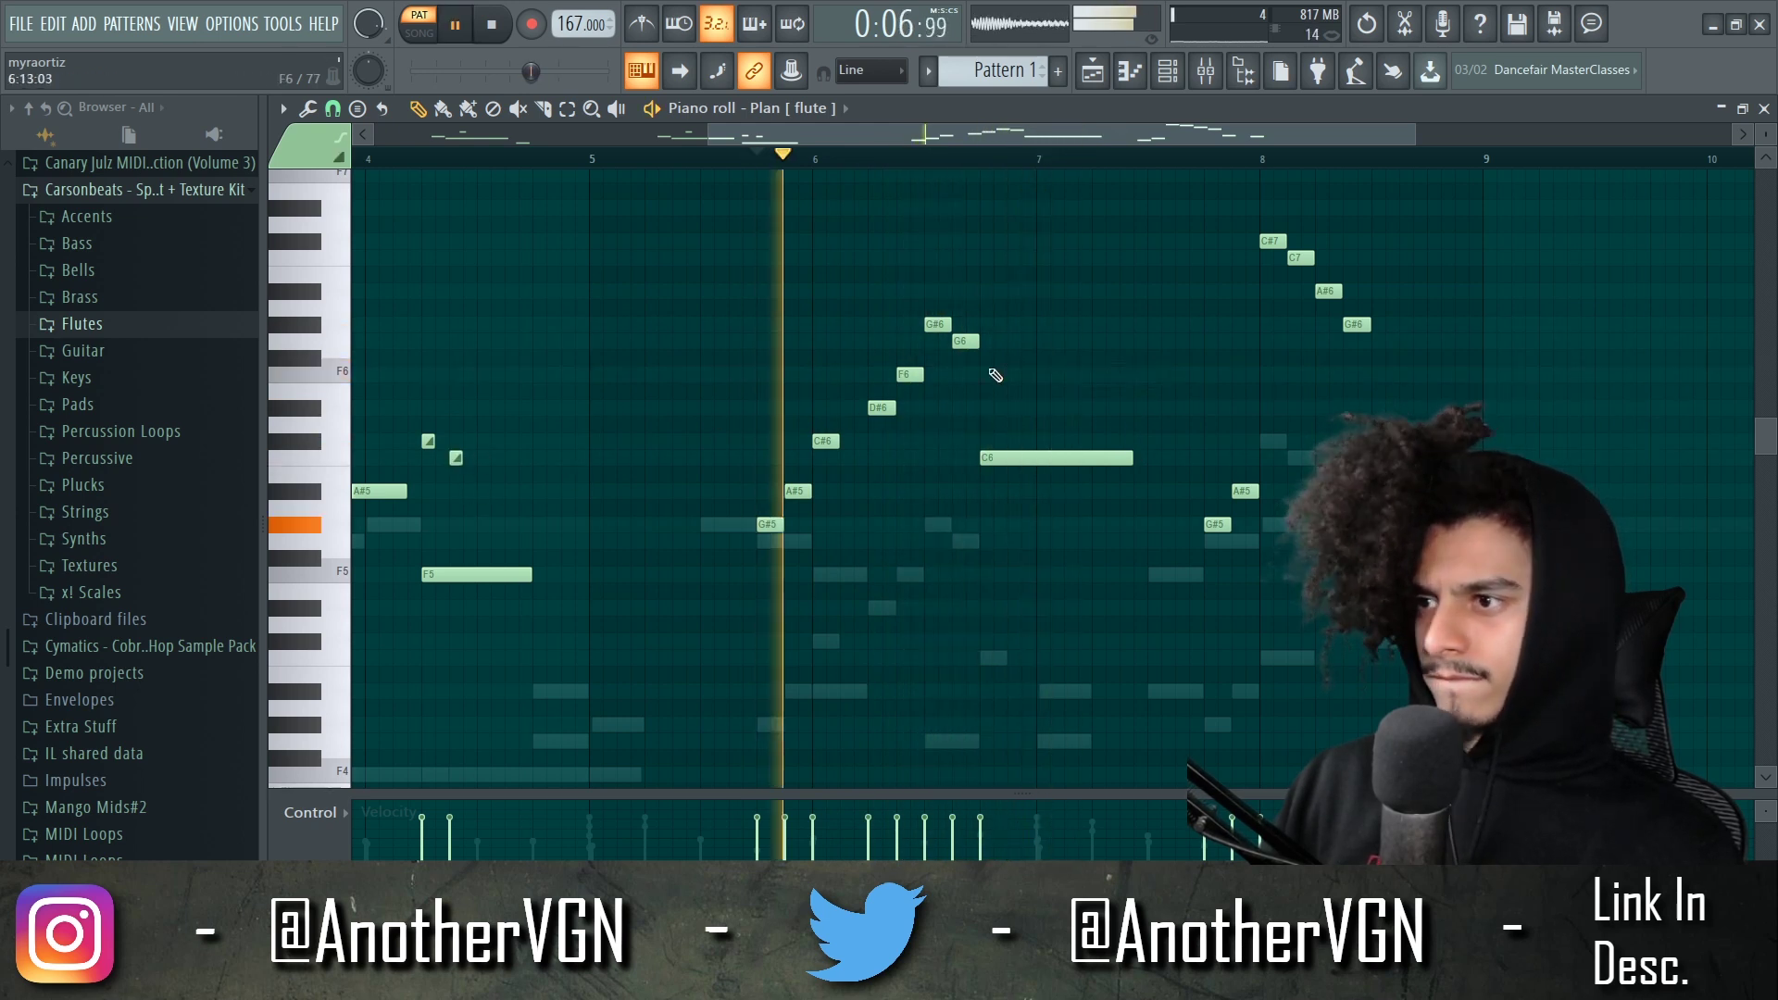
{"action": "left_click", "coordinate": [1014, 325]}
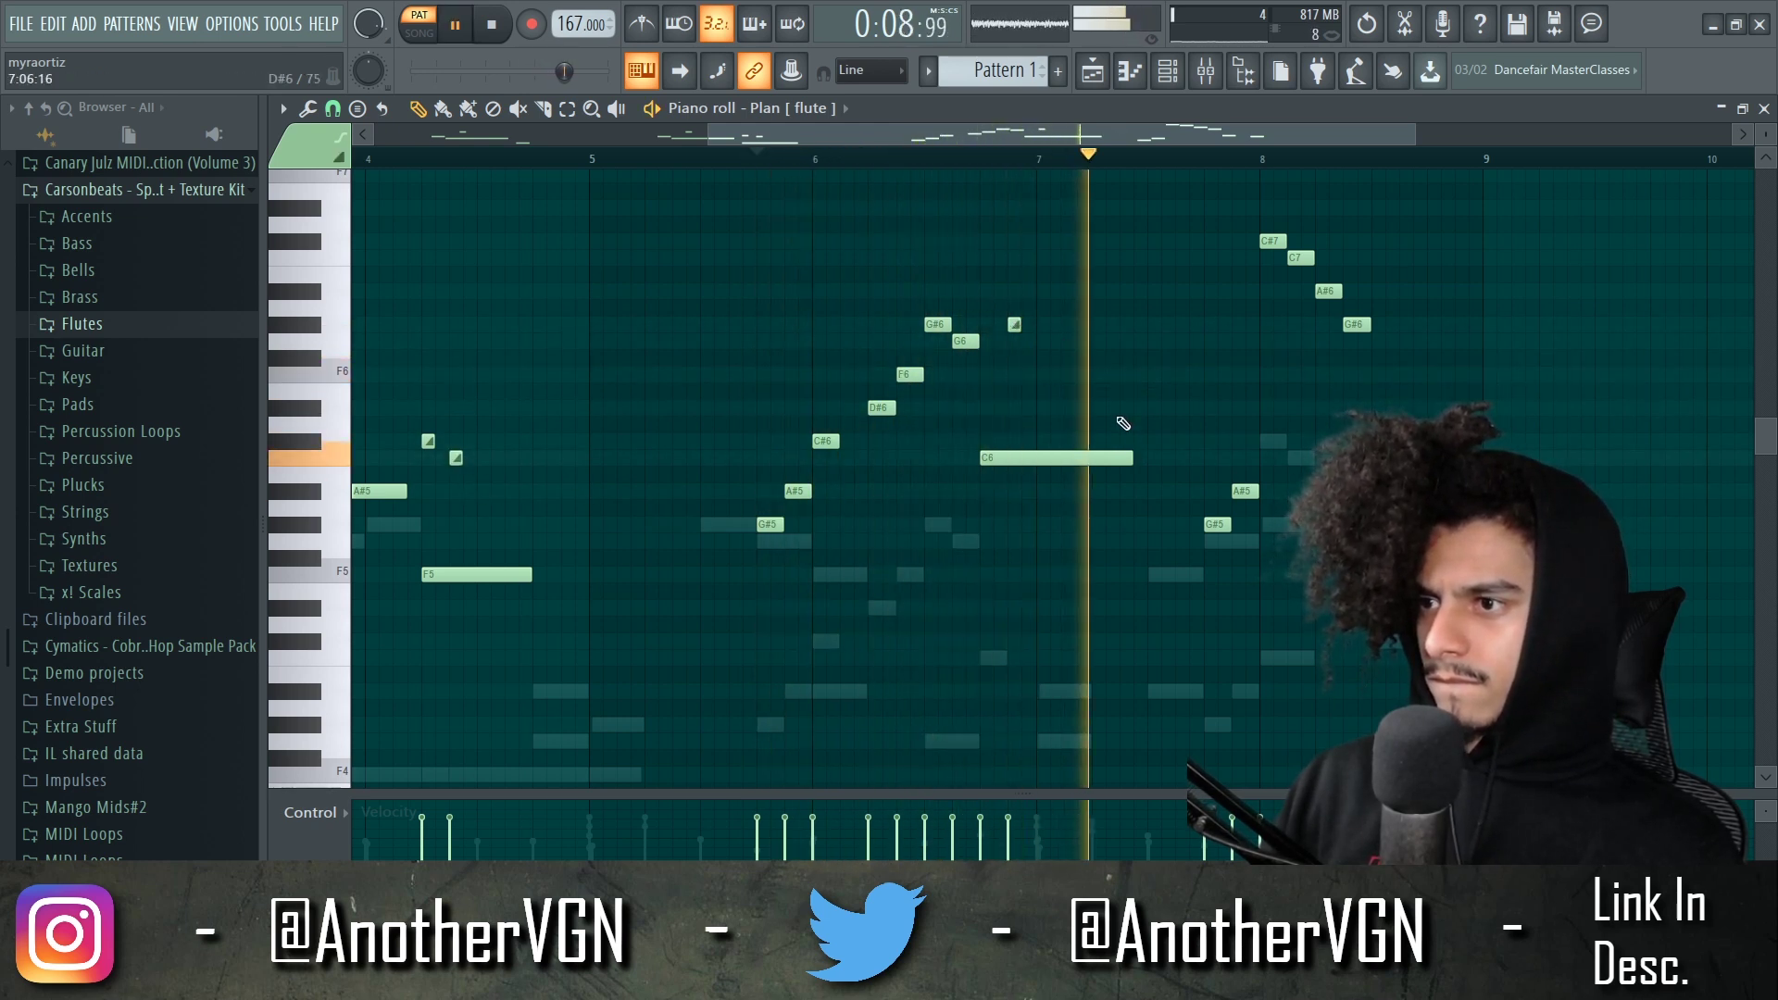
{"action": "left_click_drag", "start_coordinate": [1130, 457], "coordinate": [1035, 457]}
{"action": "key", "text": "space"}
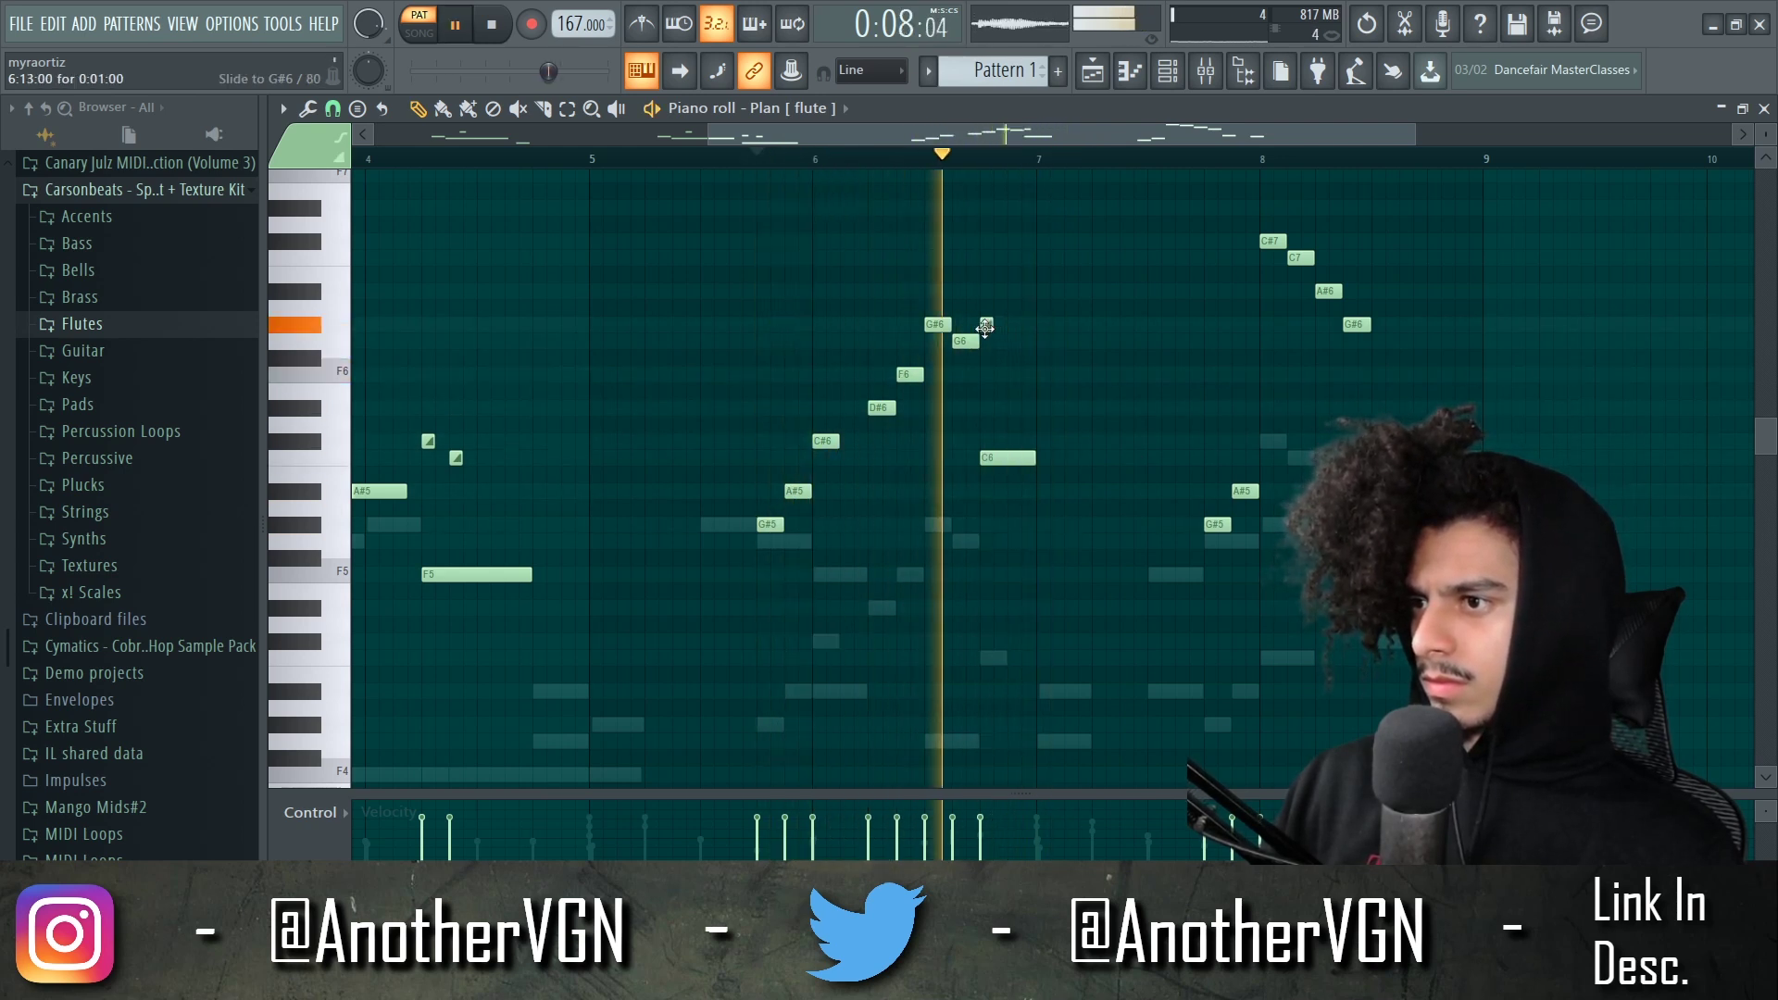
- Move the slide note to the start of bar 6's C6 and set its pitch to G6, trying lower pitches first
{"action": "left_click_drag", "start_coordinate": [1013, 326], "coordinate": [985, 326]}
{"action": "key", "text": "space"}
{"action": "key", "text": "space"}
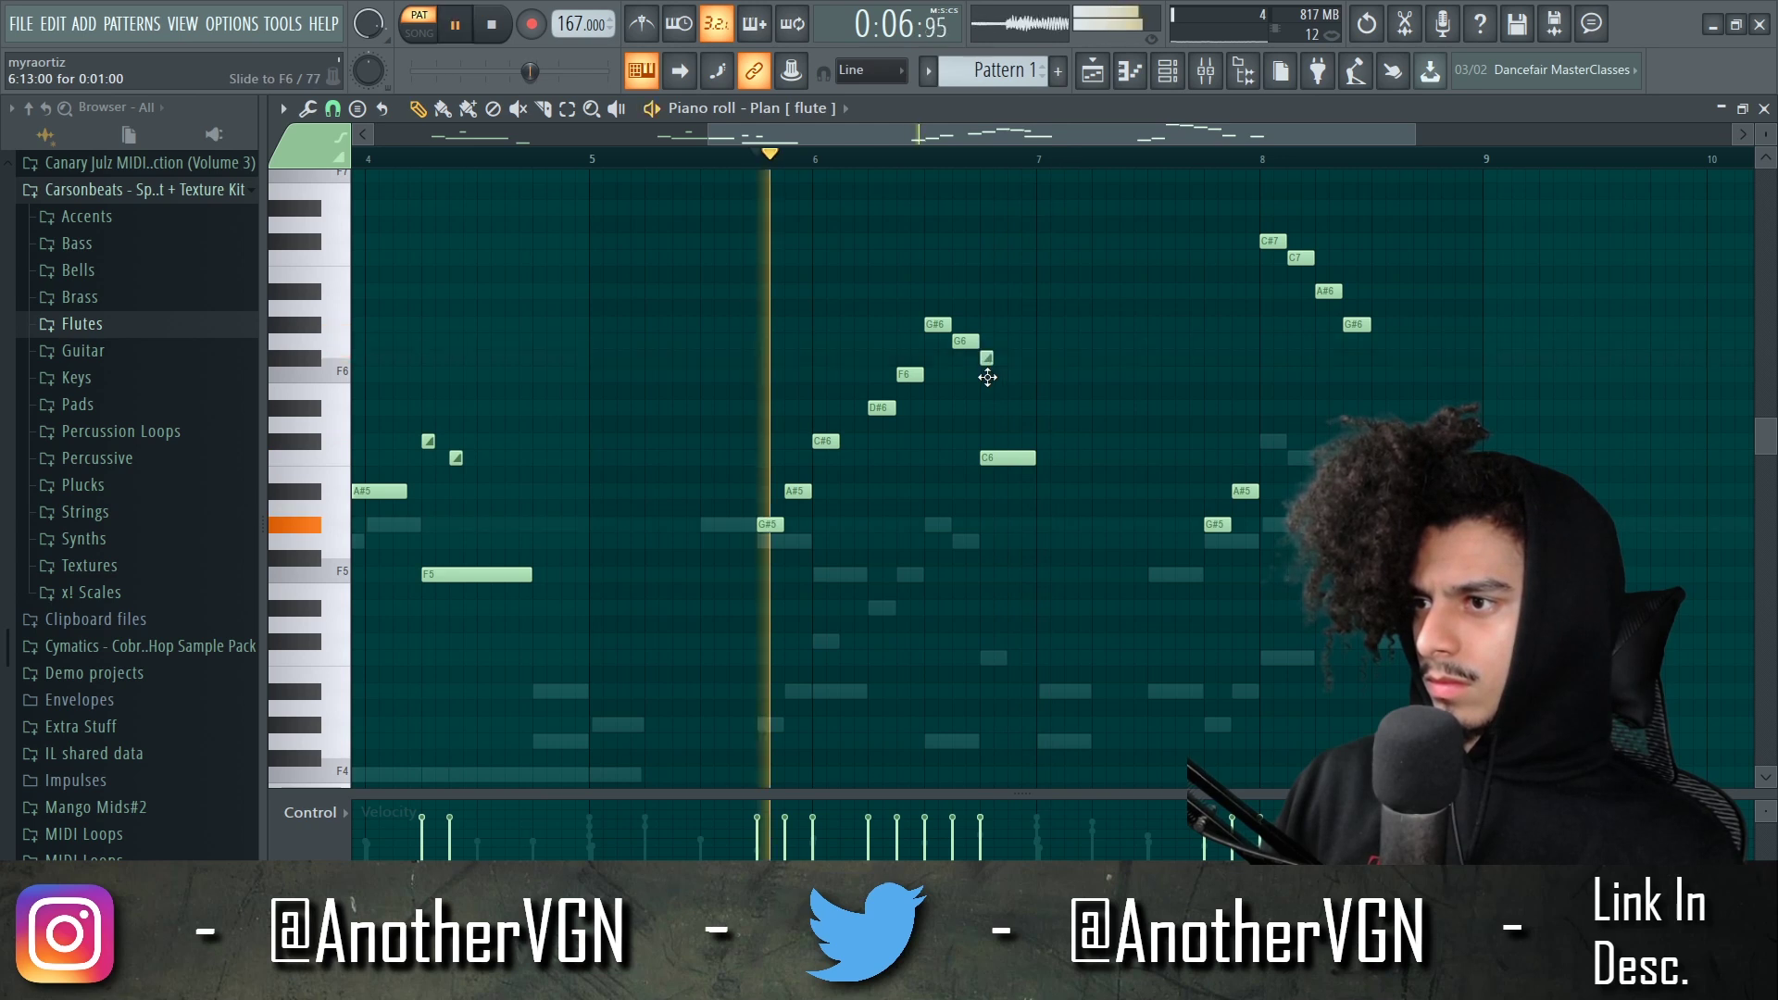
{"action": "mouse_move", "coordinate": [985, 359]}
{"action": "left_mouse_down"}
{"action": "mouse_move", "coordinate": [1002, 343]}
{"action": "mouse_move", "coordinate": [985, 343]}
{"action": "left_mouse_up"}
{"action": "key", "text": "space"}
{"action": "key", "text": "space"}
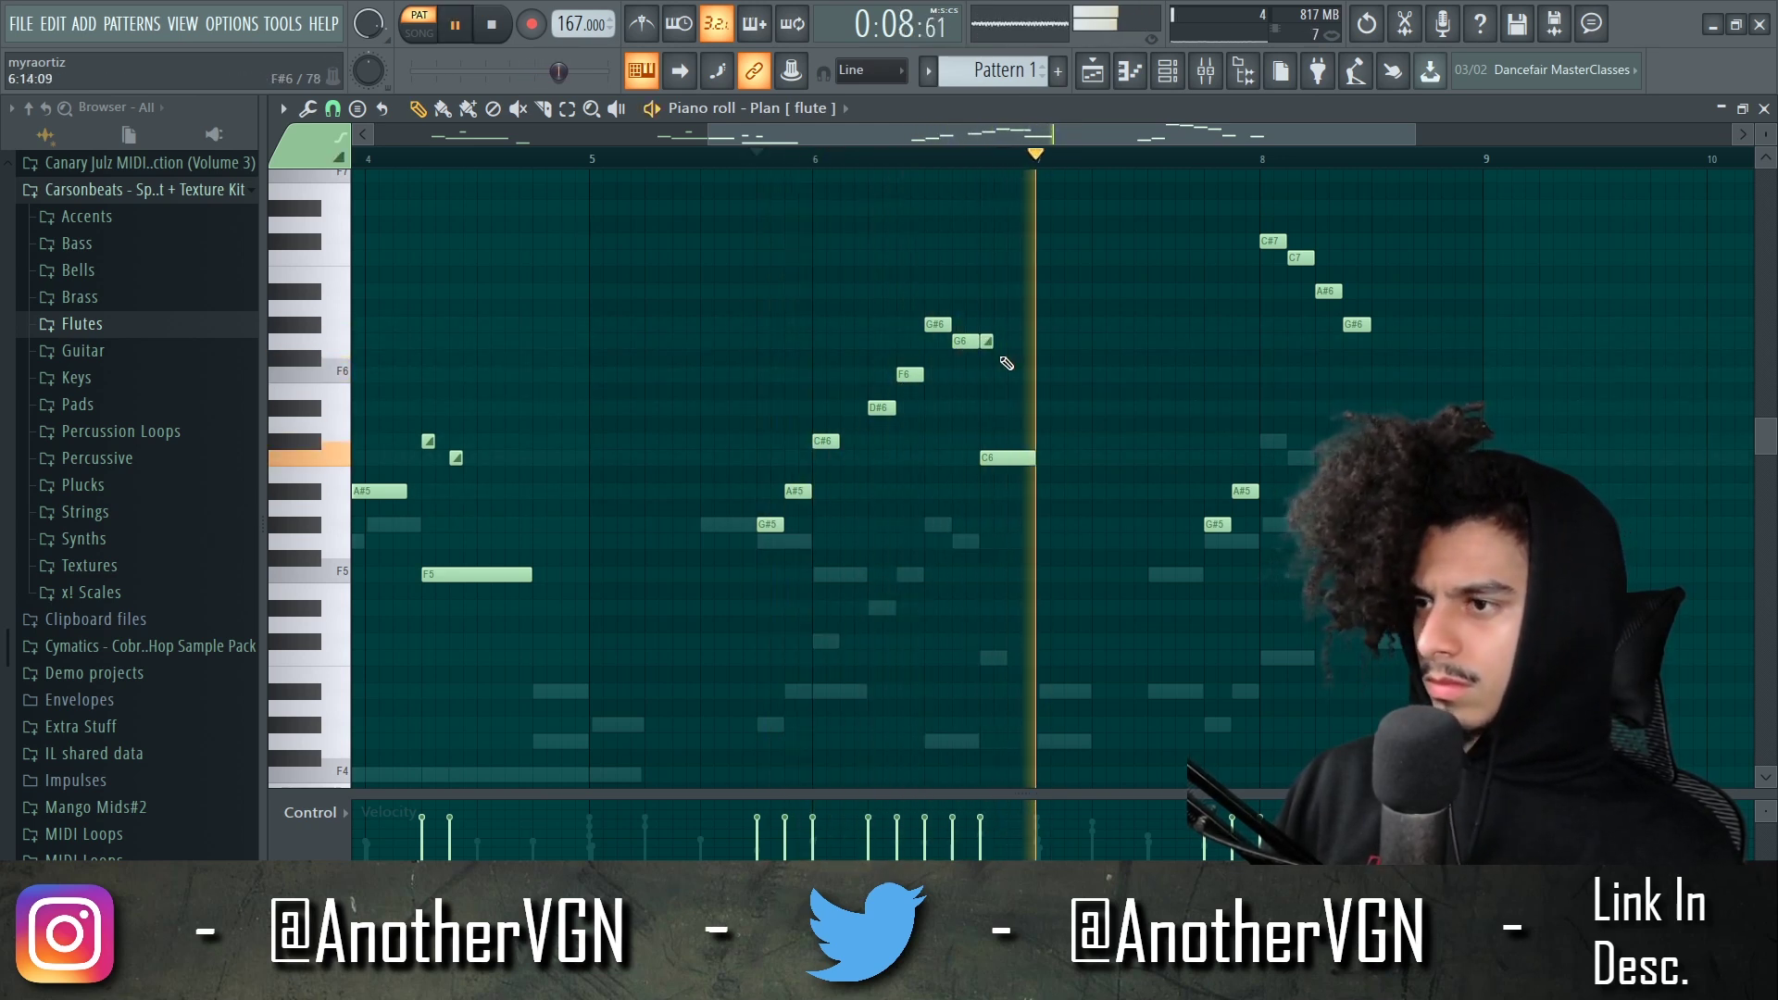
{"action": "left_click", "coordinate": [1373, 258]}
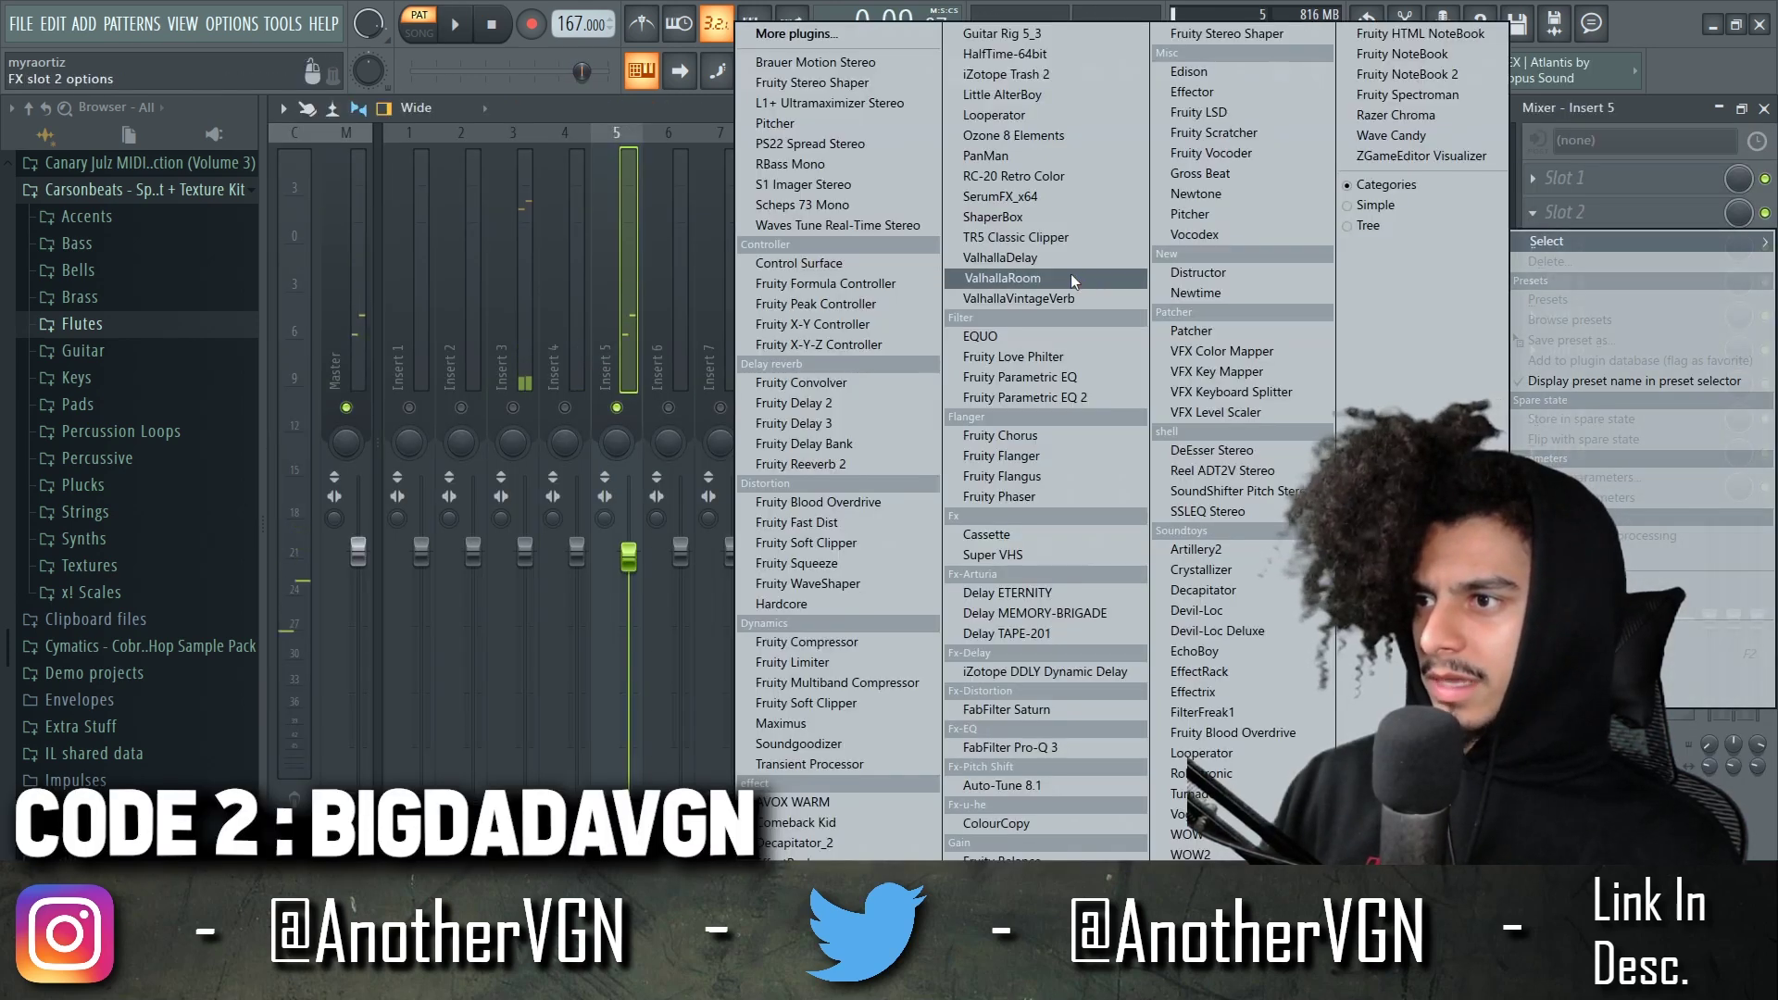
- Load ValhallaRoom in the second effect slot of Insert 5 and choose its FastChorus preset, trying HalfSecondMultitap first
{"action": "left_click", "coordinate": [1076, 280]}
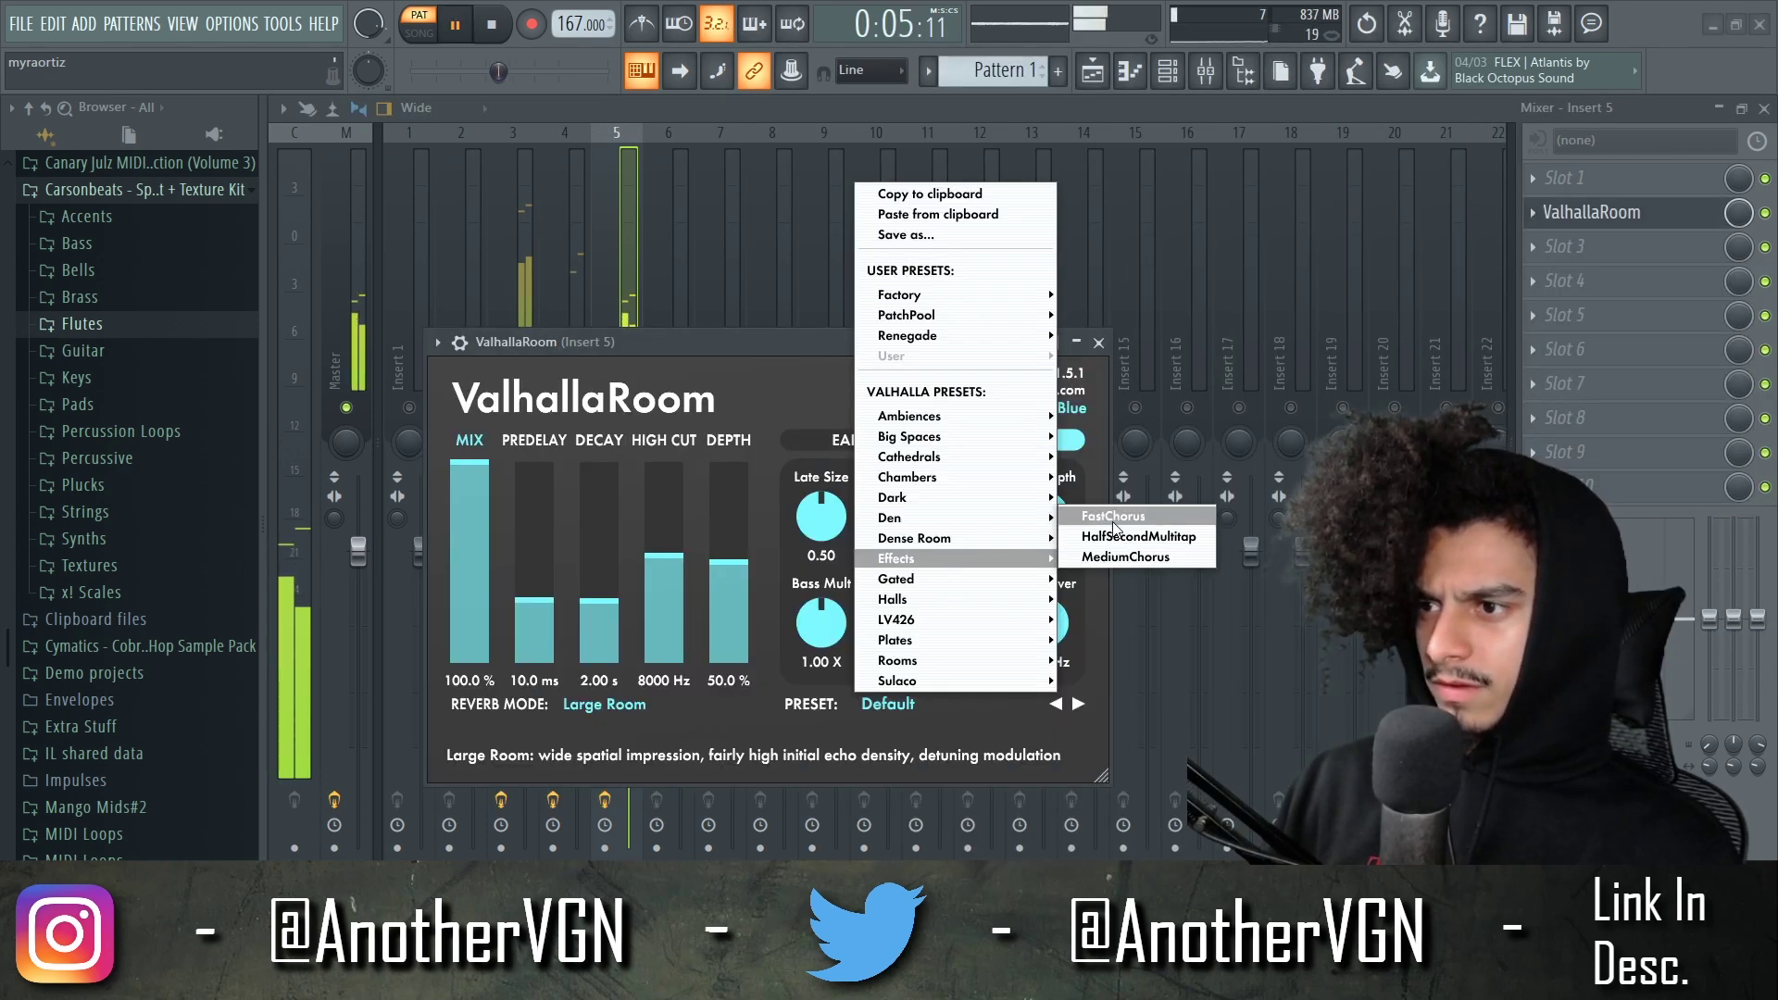
{"action": "left_click", "coordinate": [1171, 535]}
{"action": "left_click", "coordinate": [893, 702]}
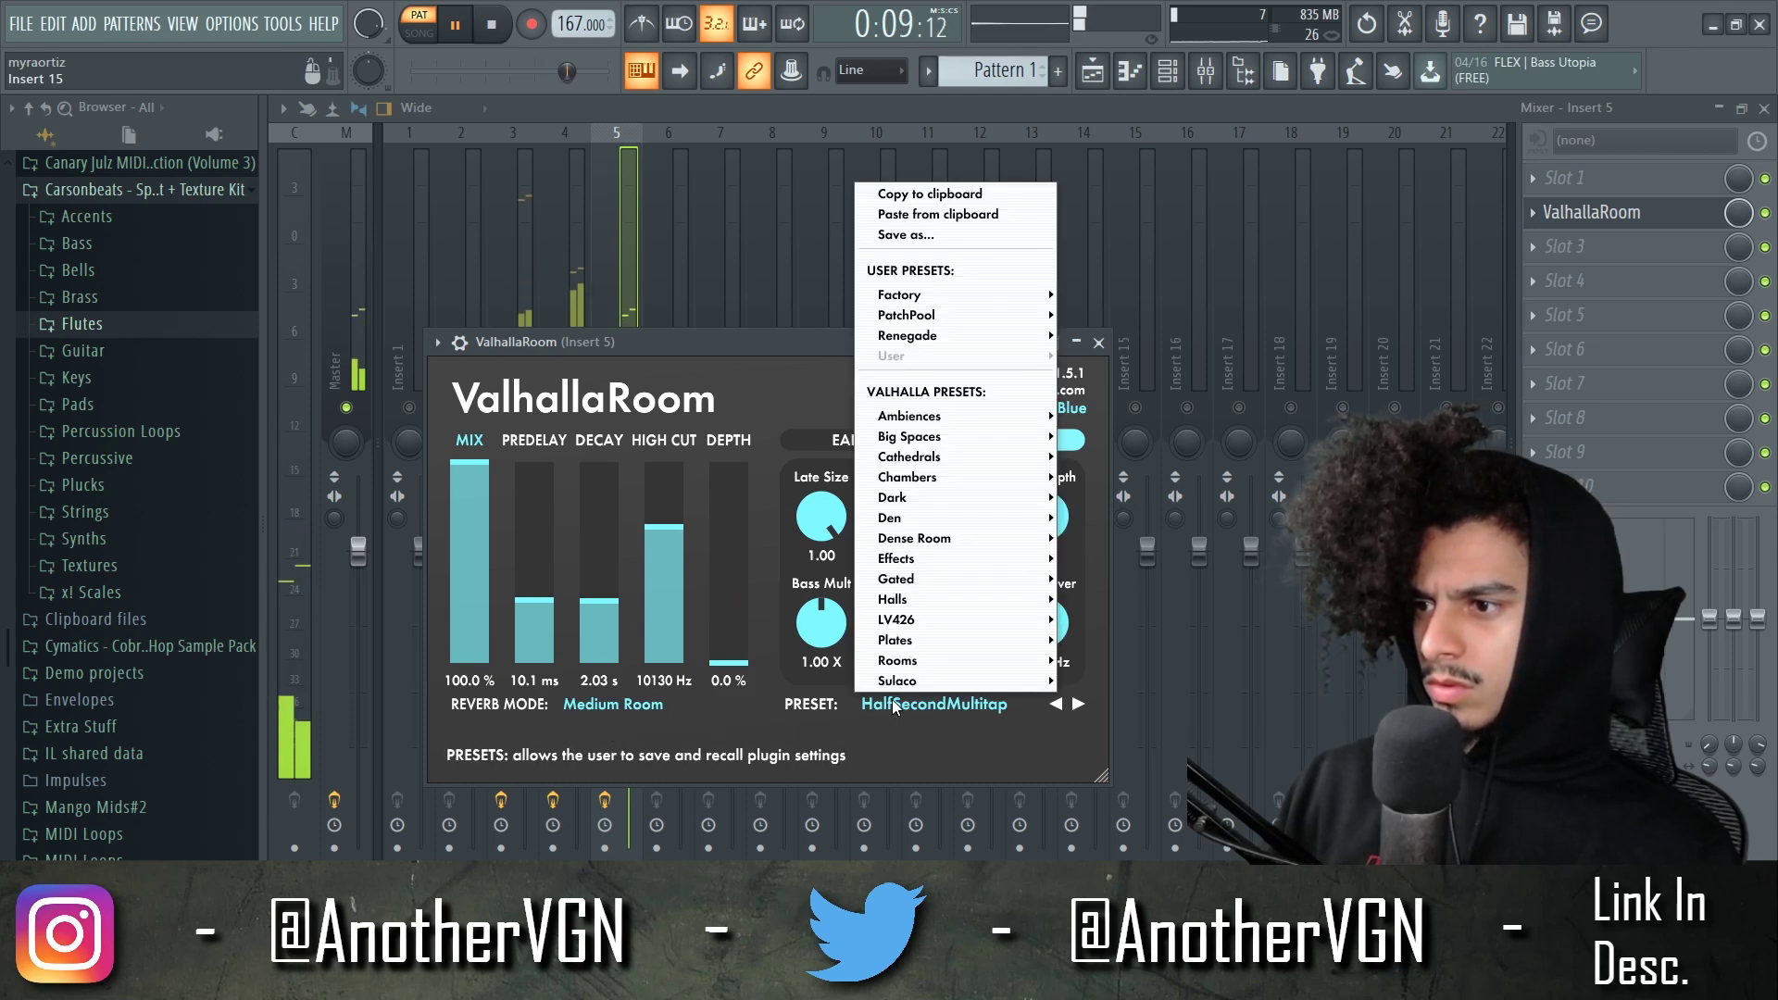
{"action": "mouse_move", "coordinate": [949, 475]}
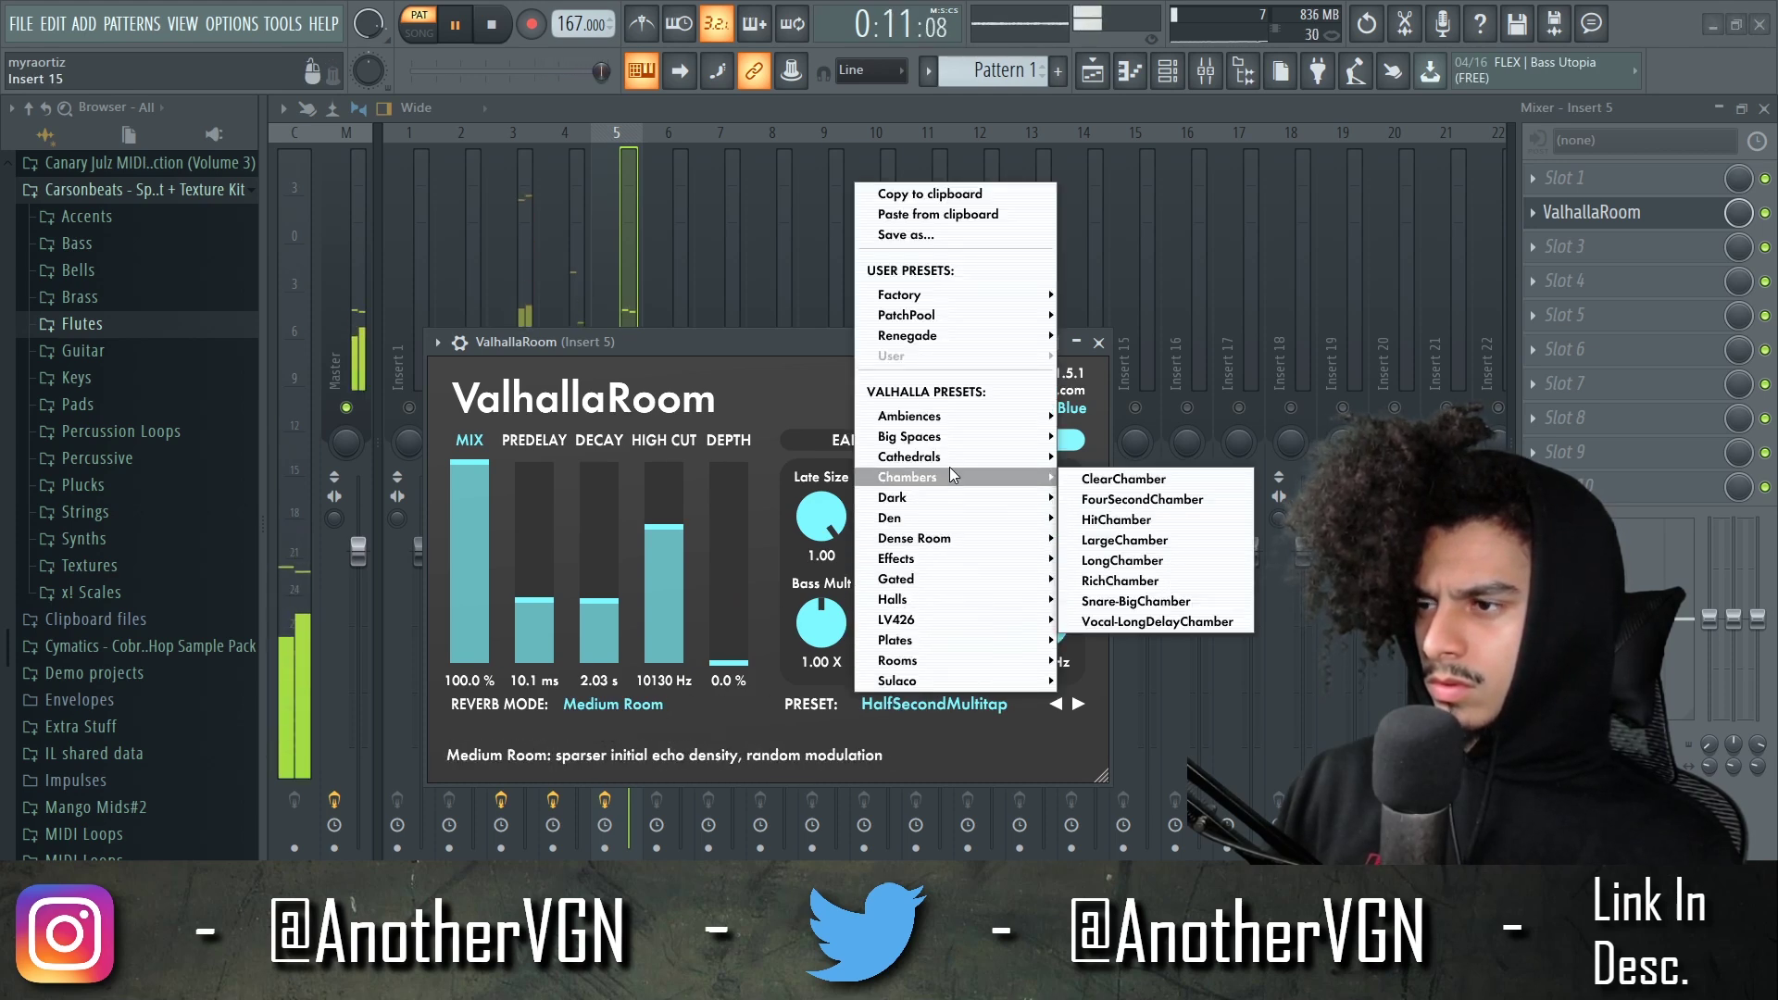
{"action": "mouse_move", "coordinate": [942, 557]}
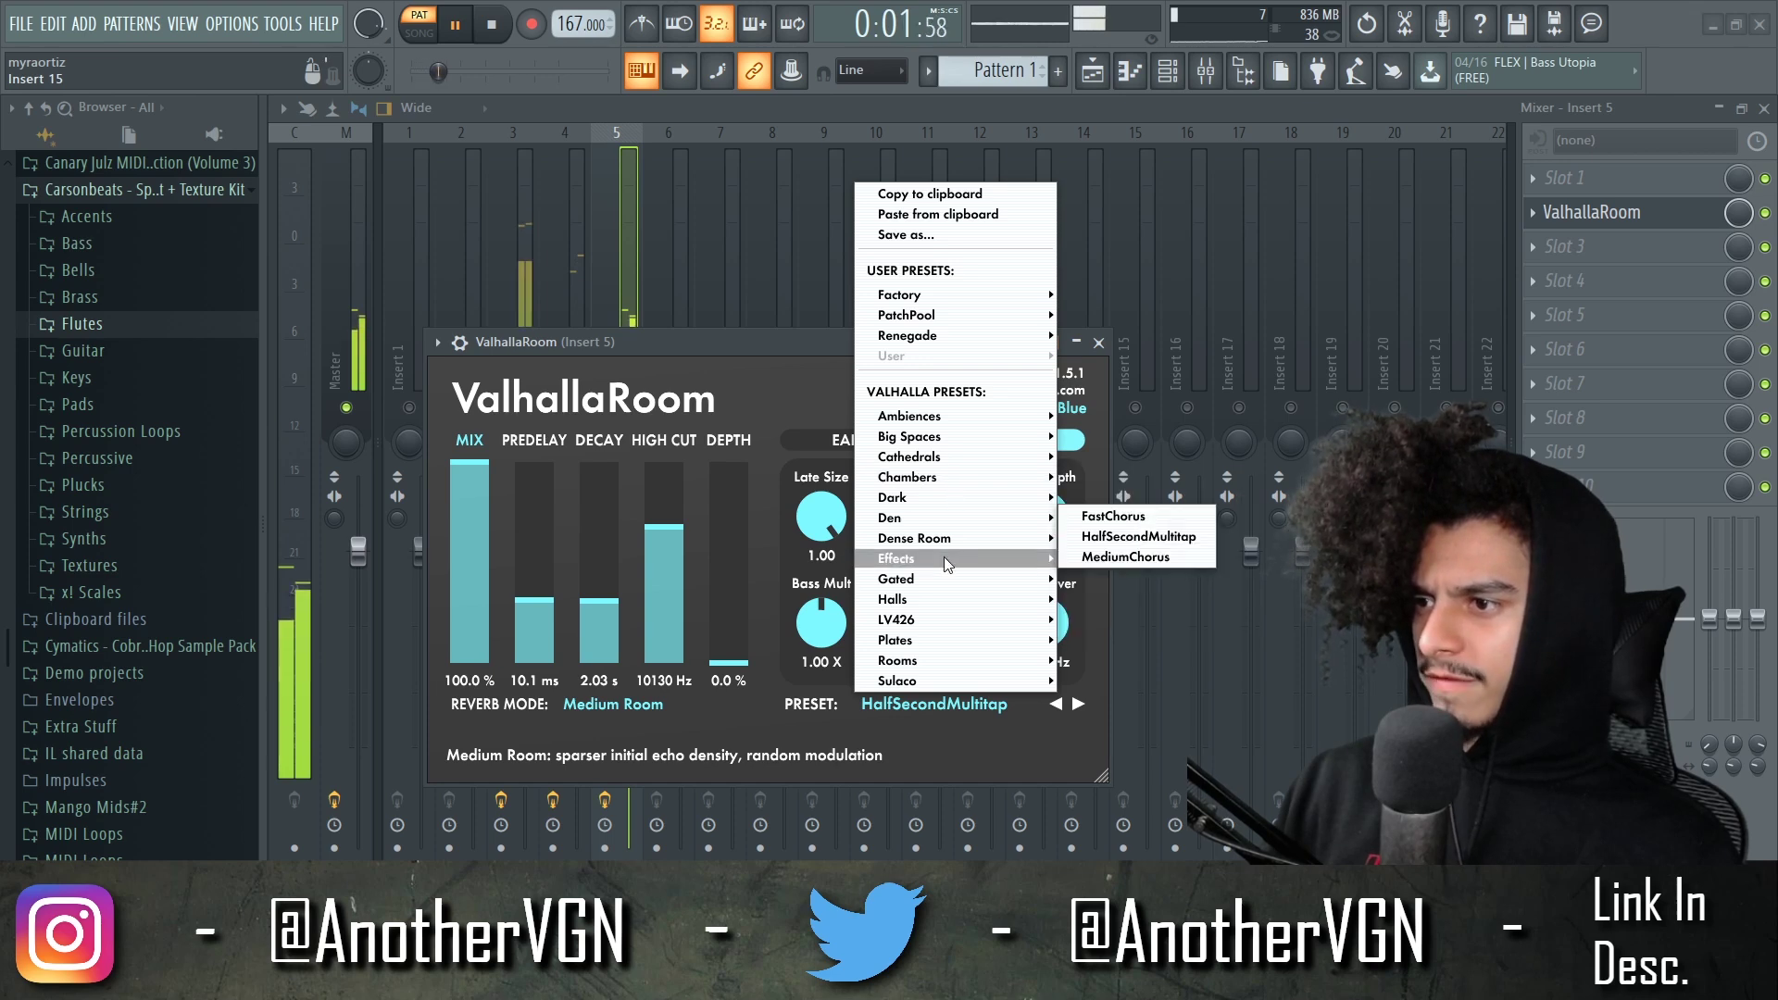
{"action": "left_click", "coordinate": [1111, 516]}
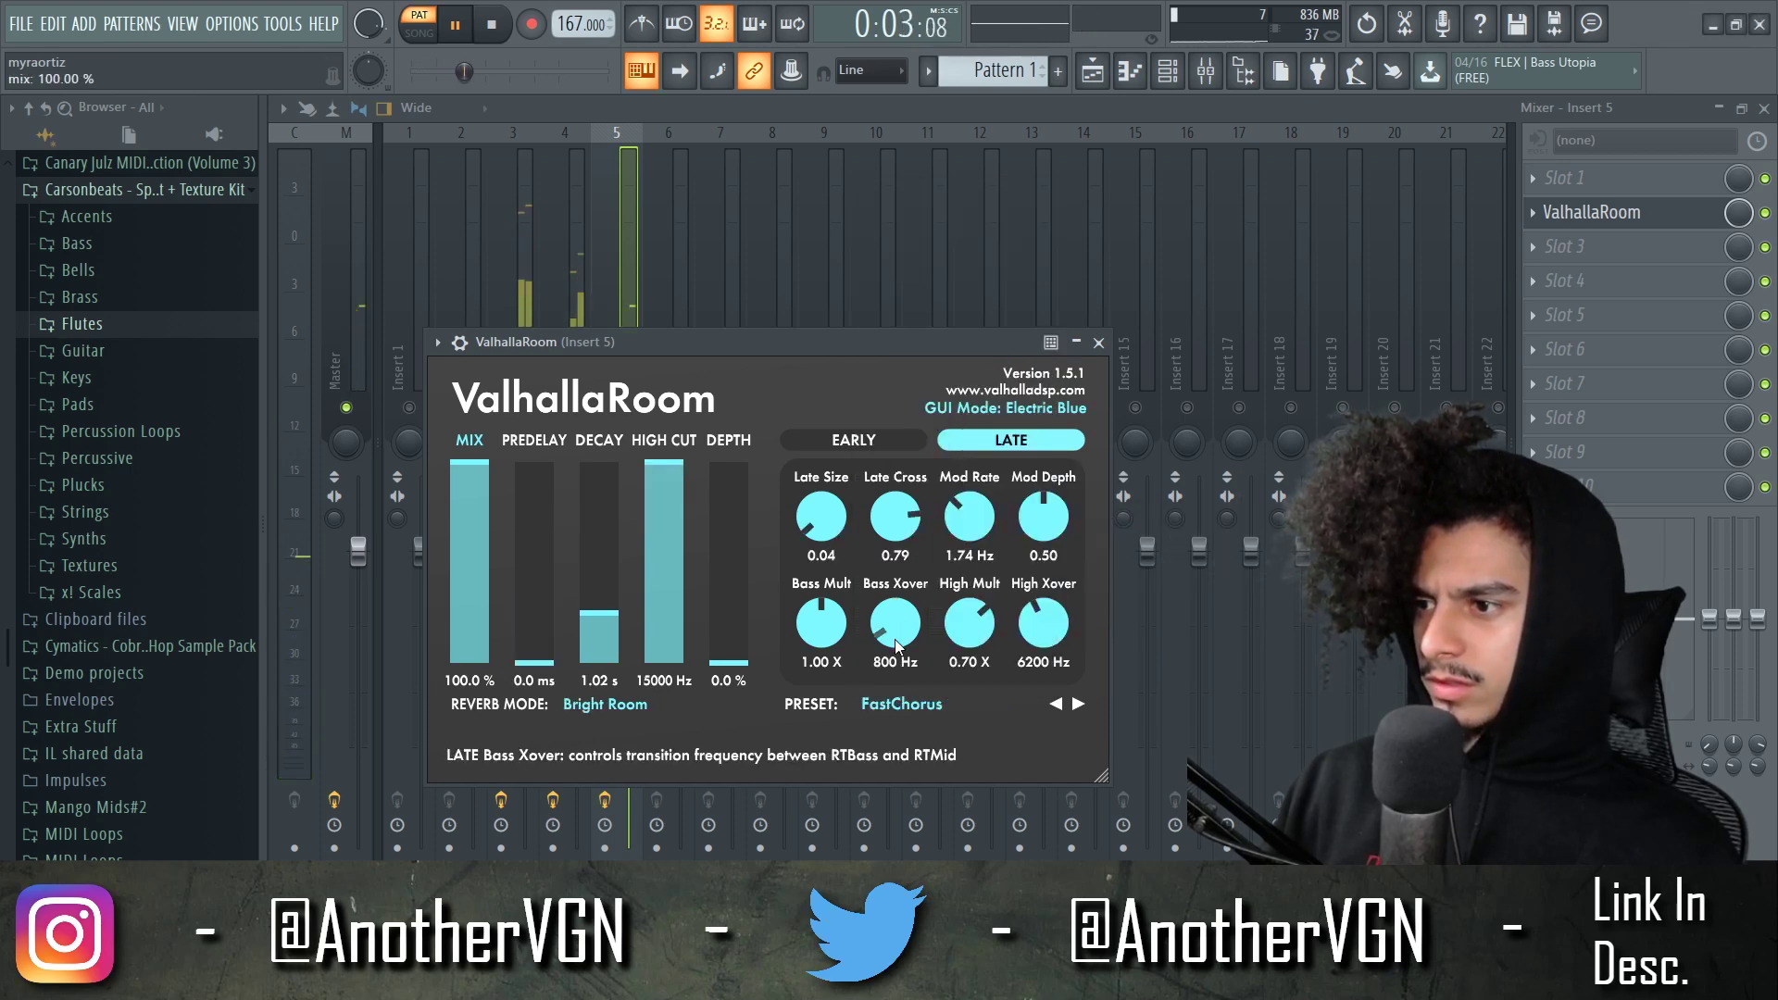
- Look through ValhallaRoom's preset categories for an alternative to FastChorus
{"action": "left_click", "coordinate": [913, 703]}
{"action": "mouse_move", "coordinate": [980, 581]}
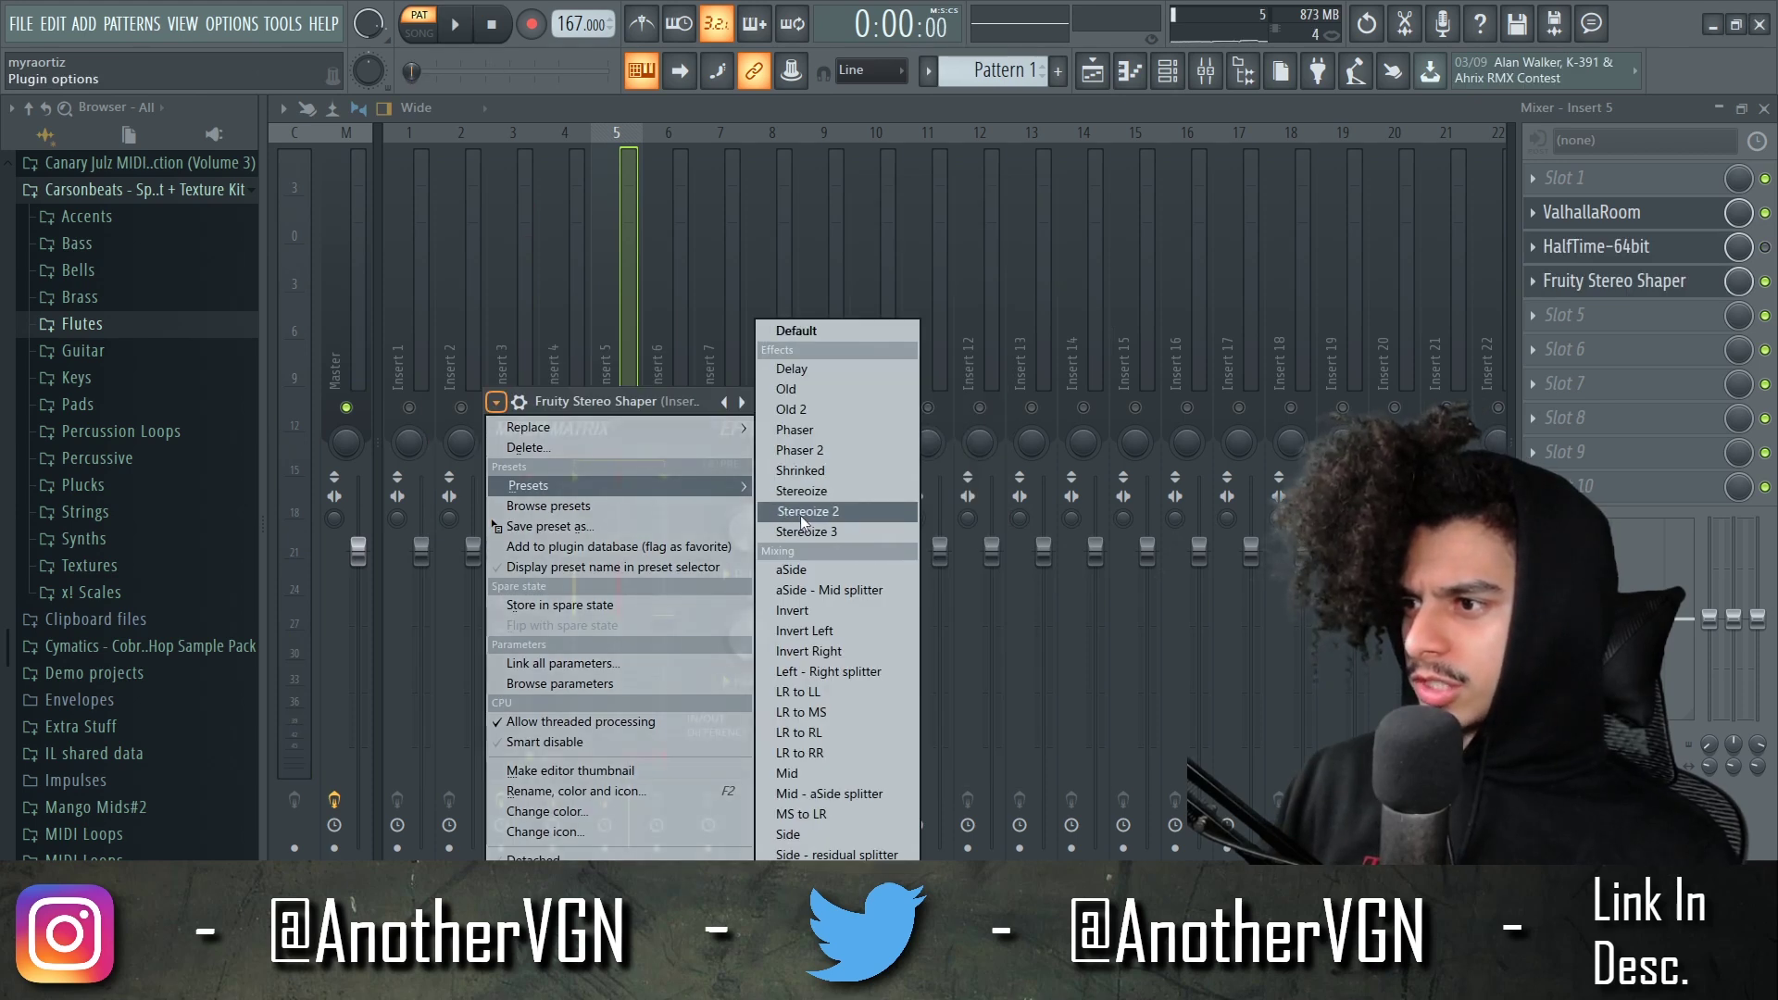
{"action": "left_click", "coordinate": [815, 512]}
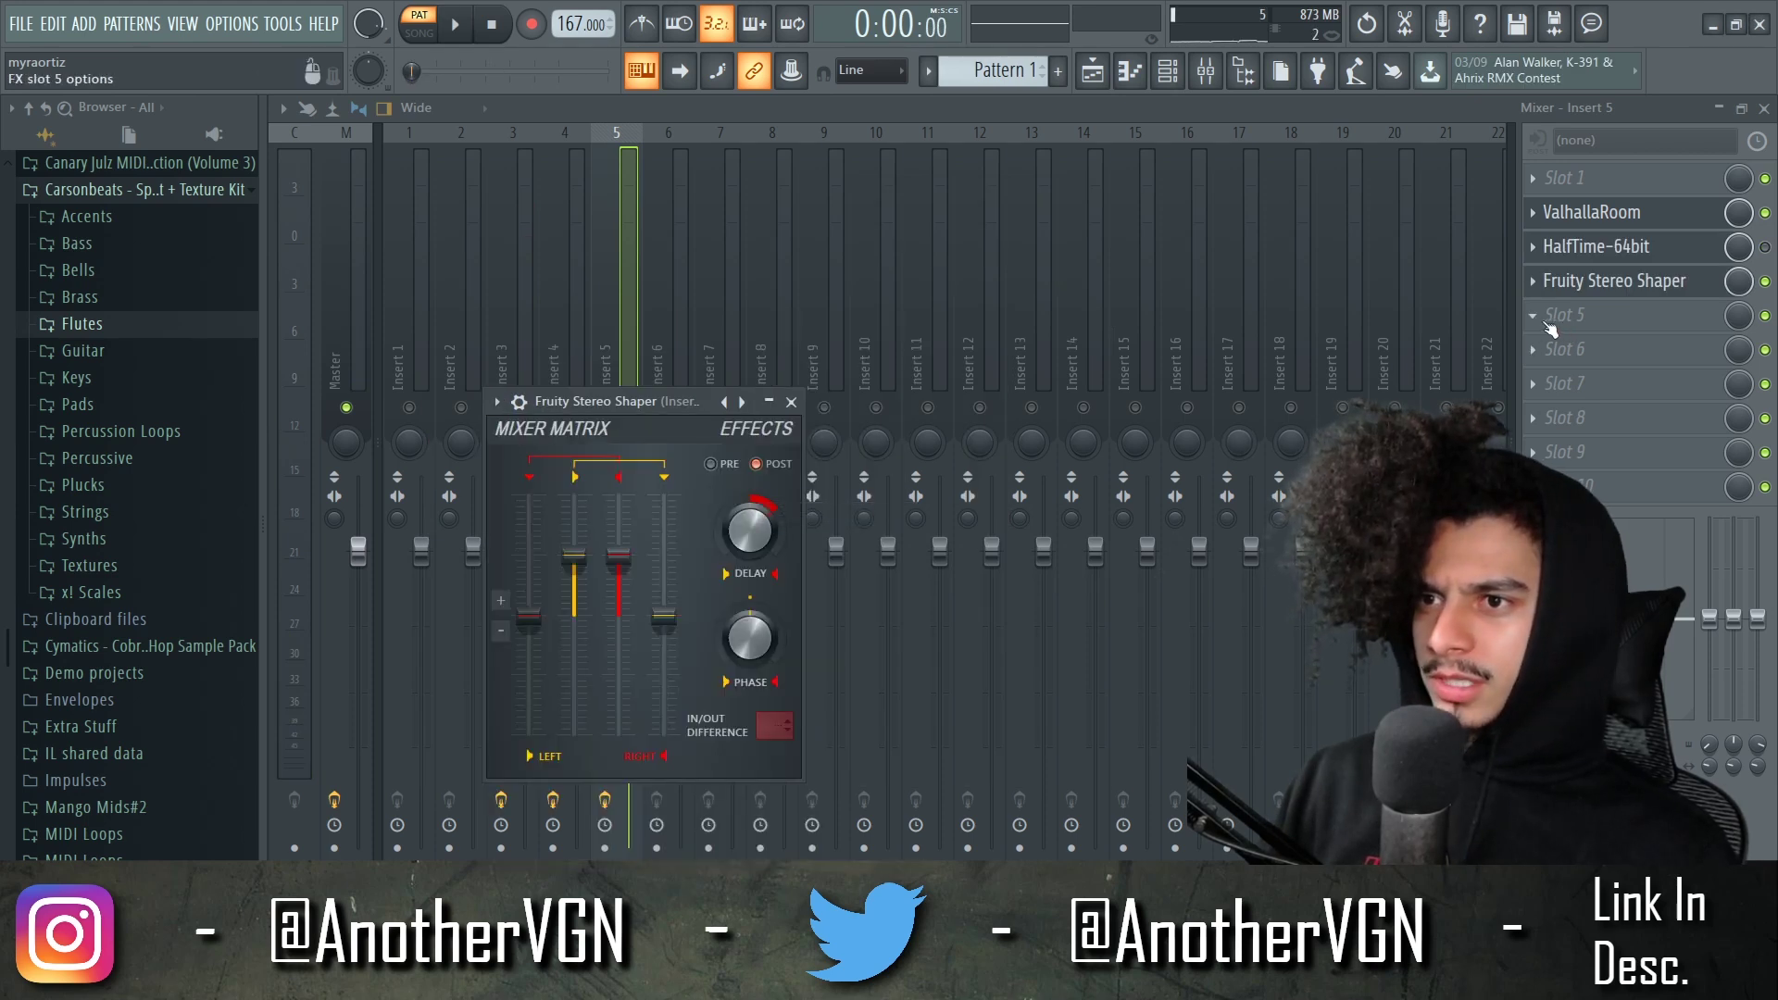
- Try Fruity Flangus in the fifth effect slot of Insert 5, stepping to another of its presets
{"action": "left_click", "coordinate": [1536, 315]}
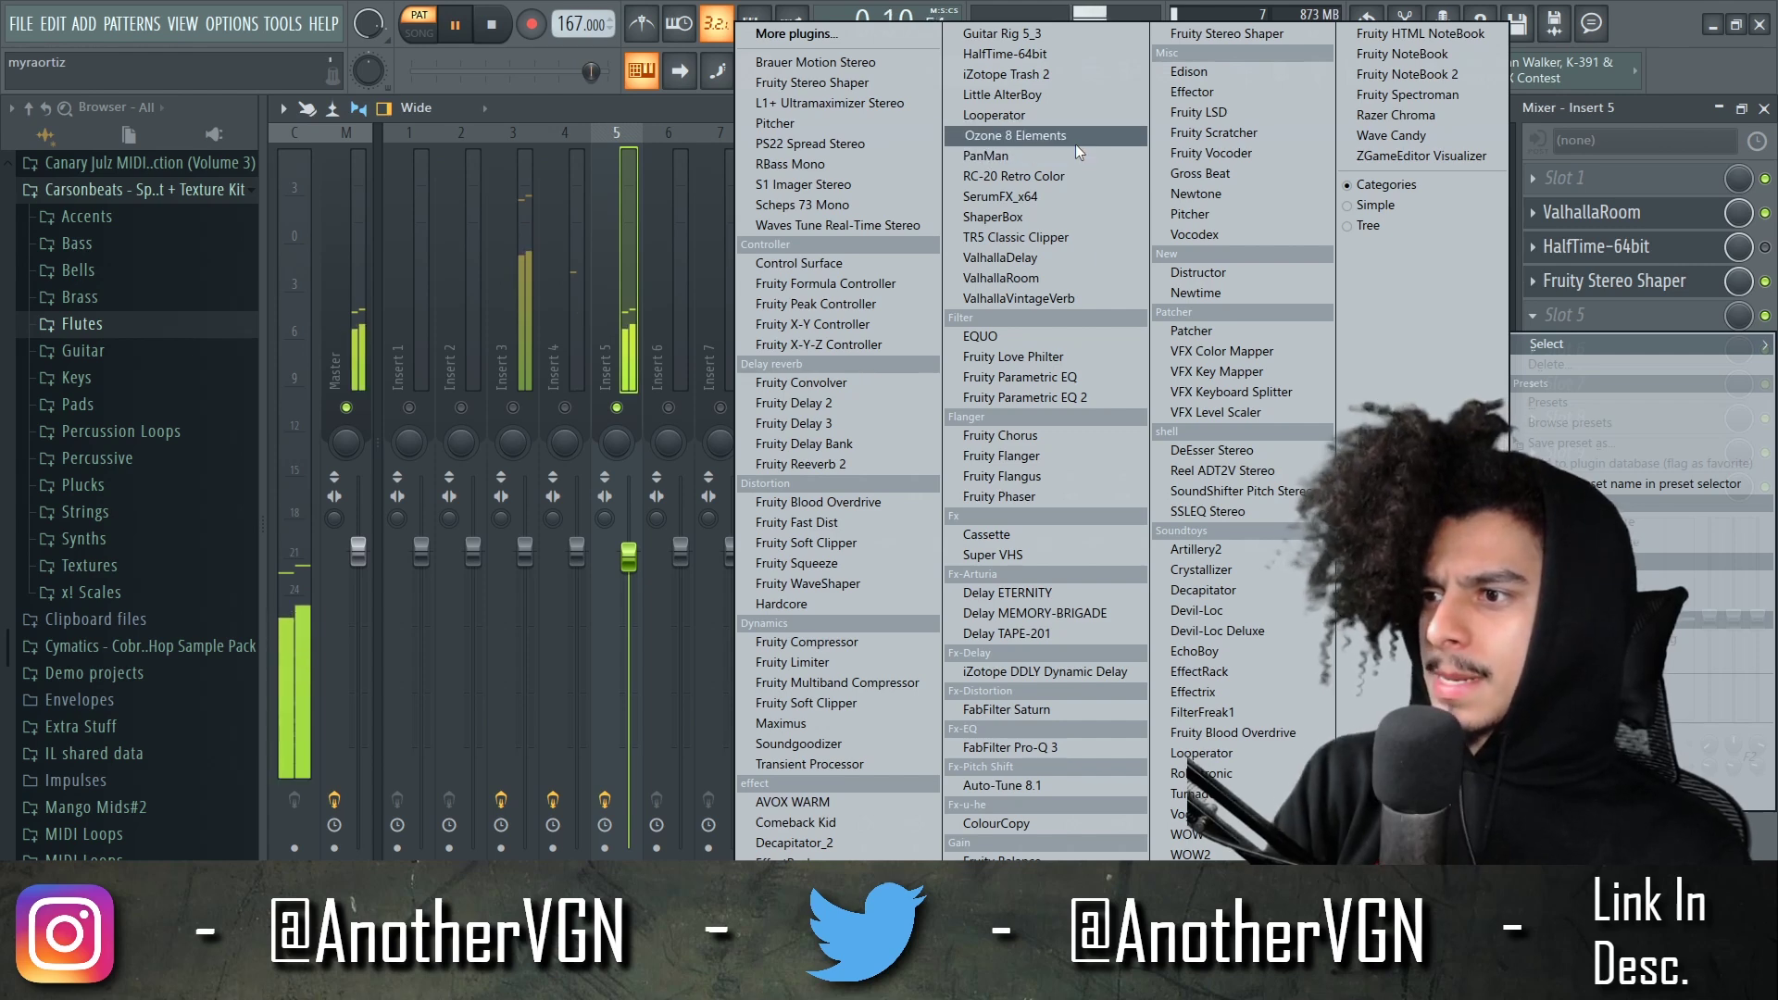
{"action": "left_click", "coordinate": [1106, 476]}
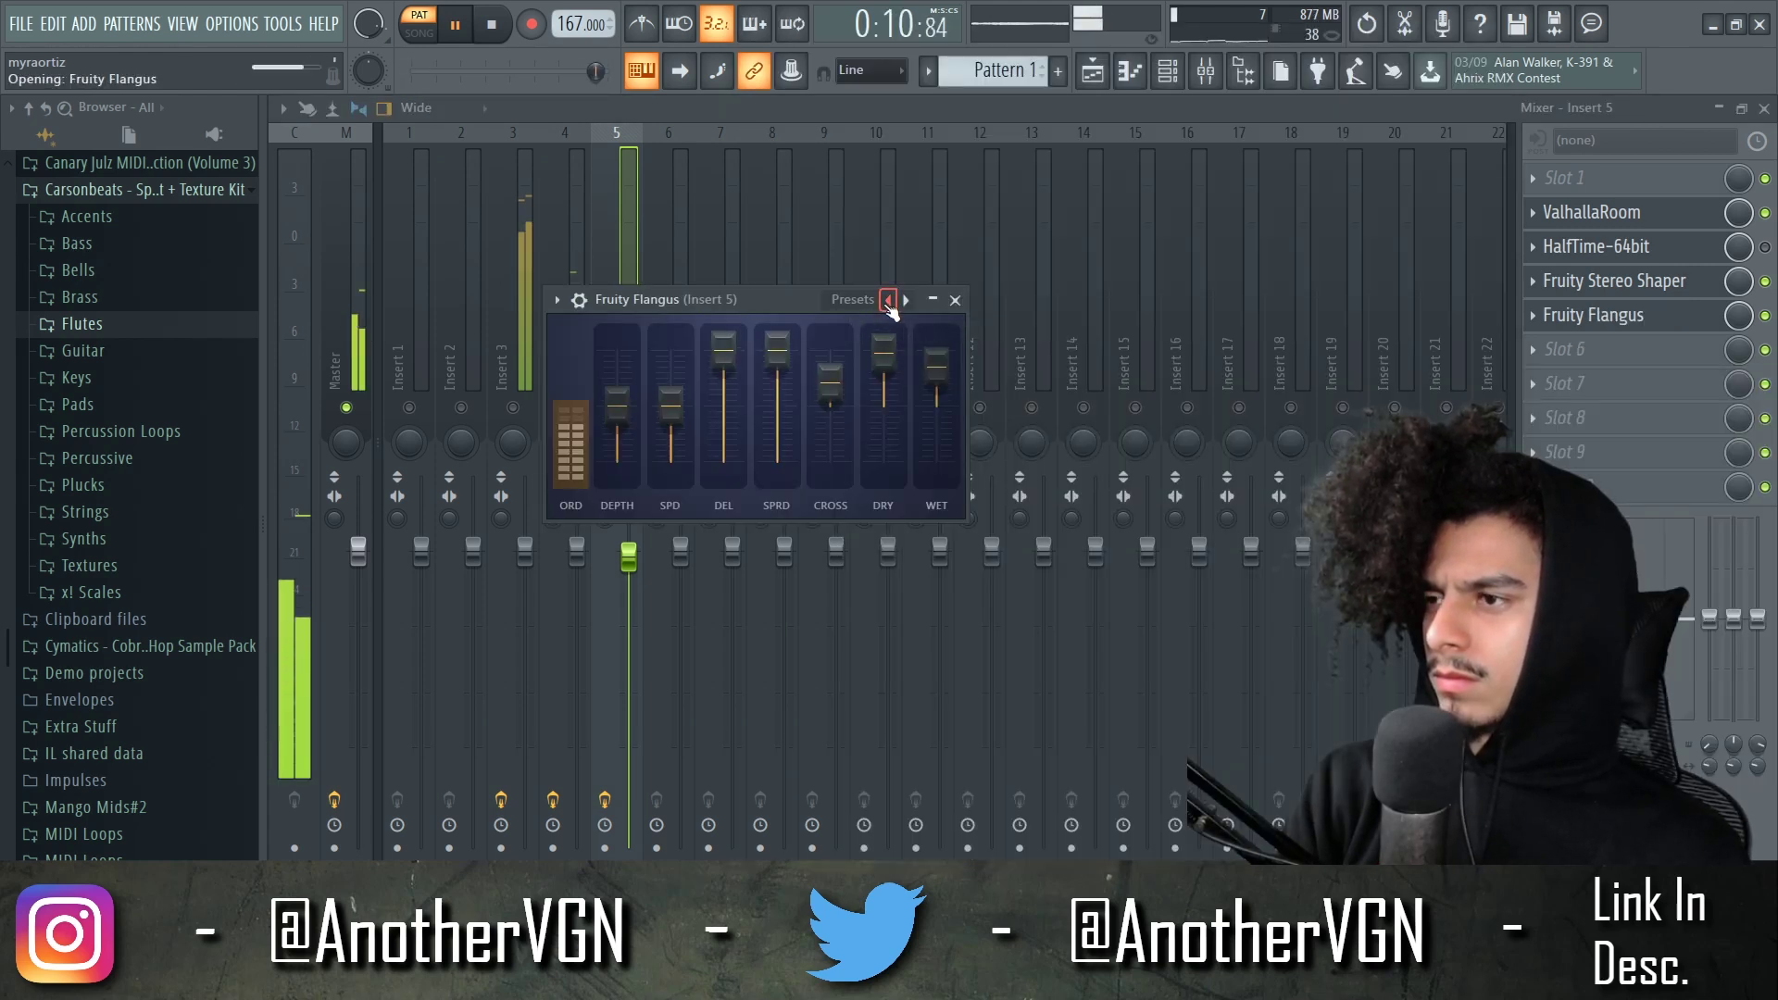
{"action": "left_click", "coordinate": [886, 300]}
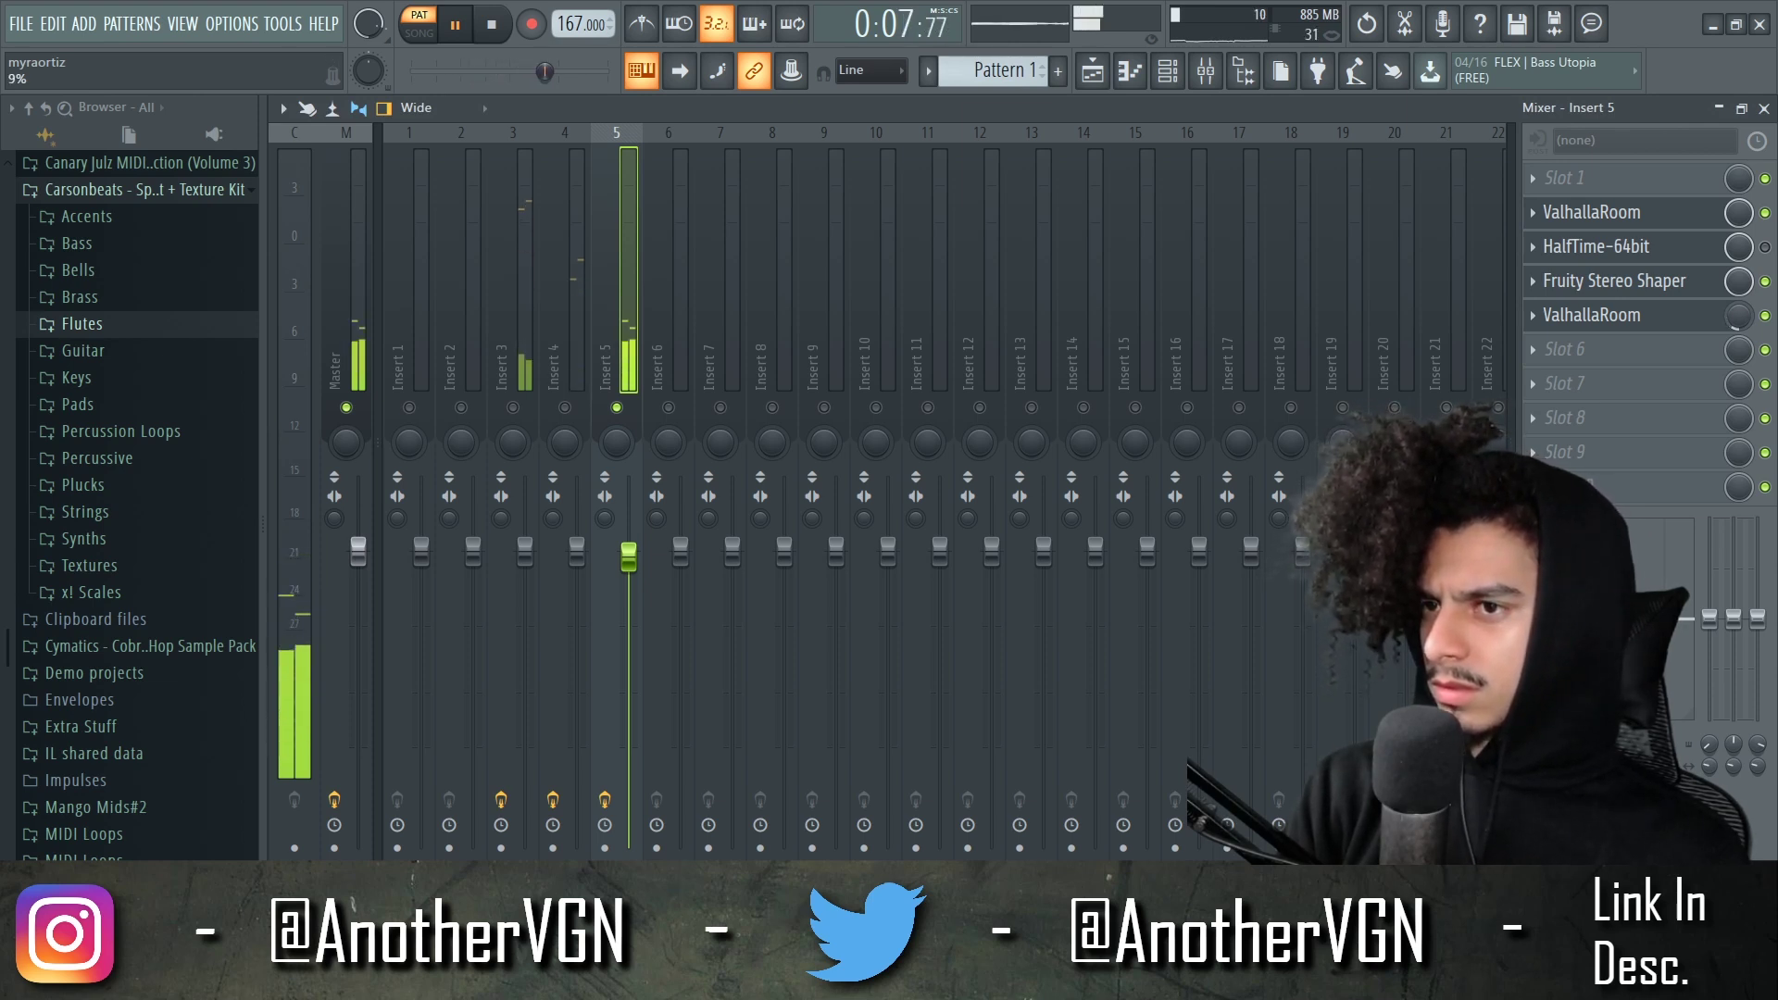
- Set the decay of the ValhallaRoom in Insert 5's fifth slot to 3.26 s and stop playback
{"action": "left_click", "coordinate": [1700, 317]}
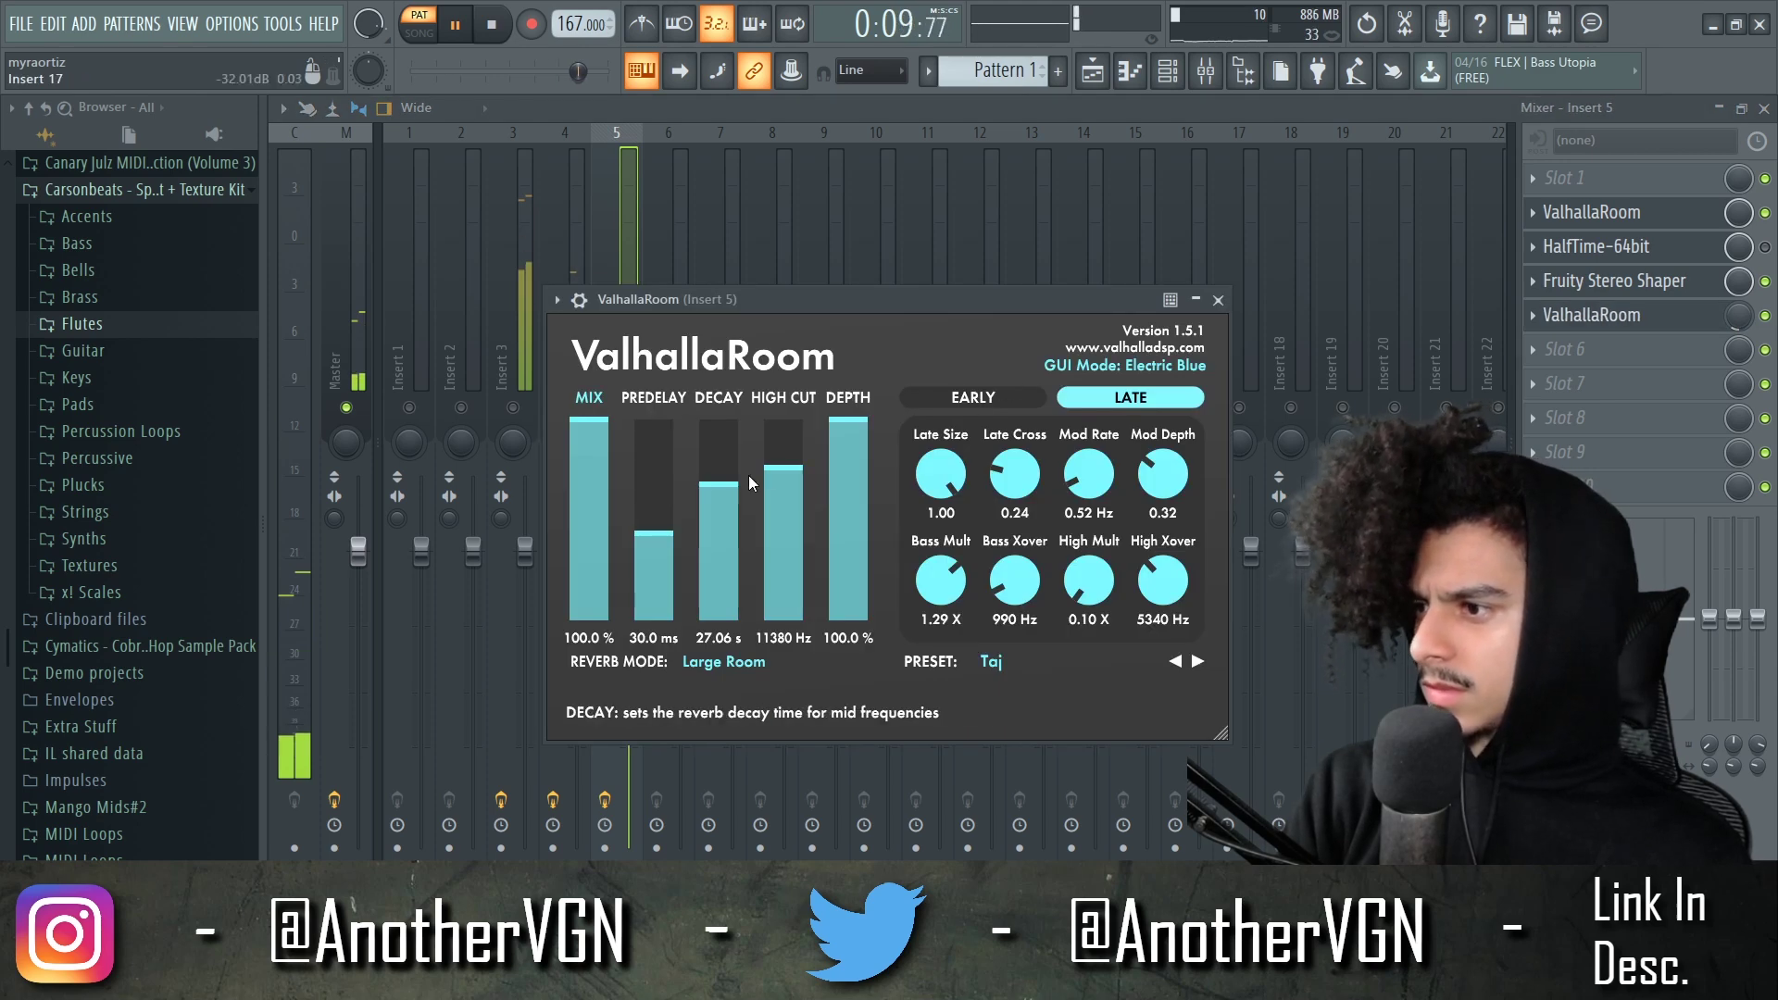
{"action": "left_click_drag", "start_coordinate": [726, 483], "coordinate": [724, 567]}
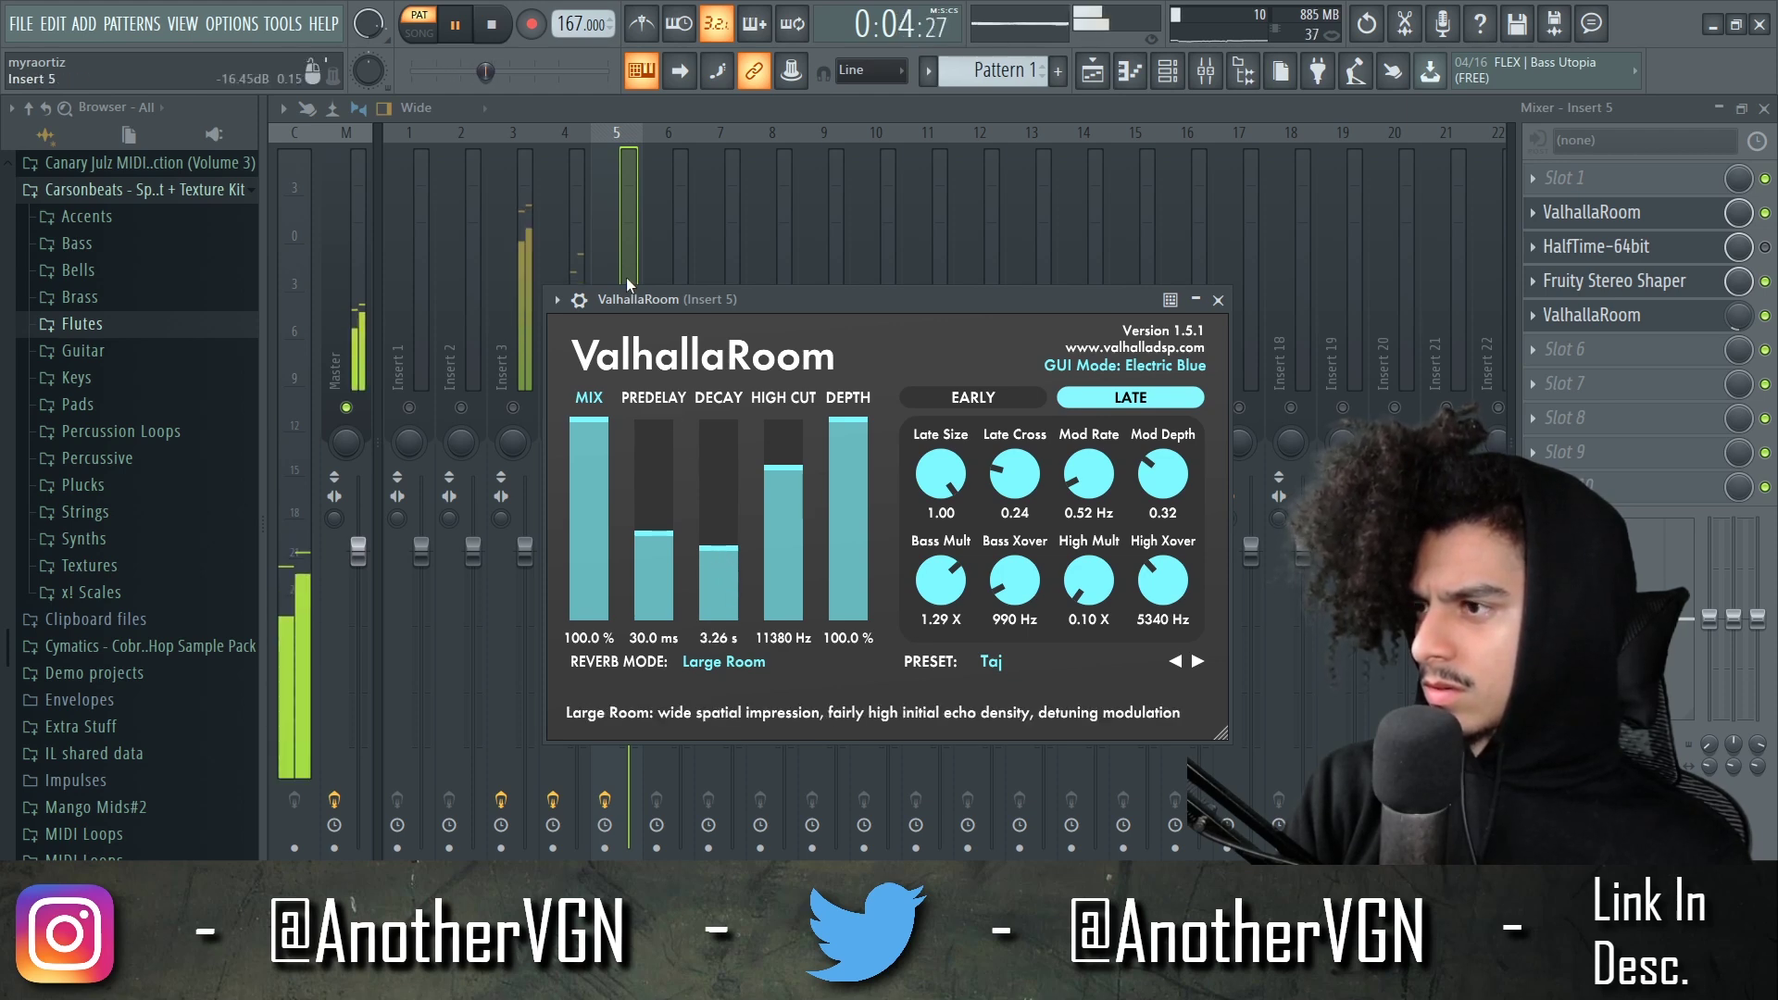
{"action": "left_click", "coordinate": [619, 243]}
{"action": "key", "text": "space"}
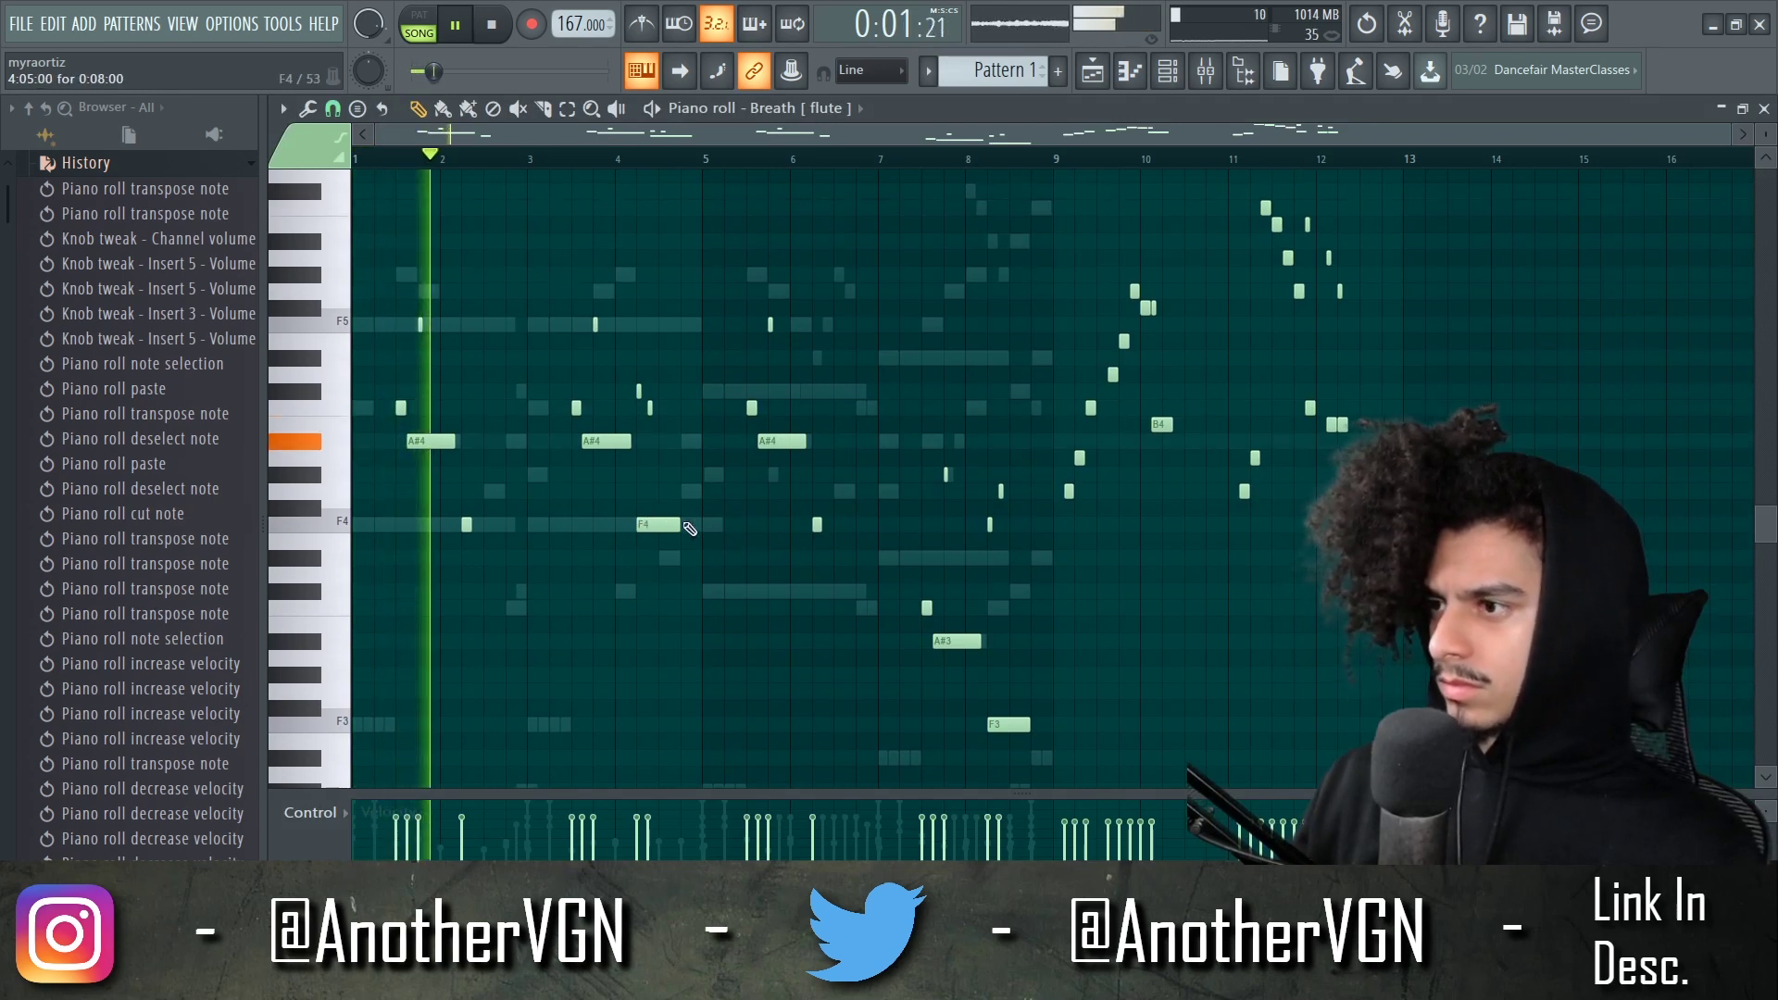
- Select the Breath flute notes from the second half of bar 7 through bar 12
{"action": "key", "text": "space"}
{"action": "scroll", "coordinate": [1085, 575], "scroll_direction": "down", "scroll_amount": 3}
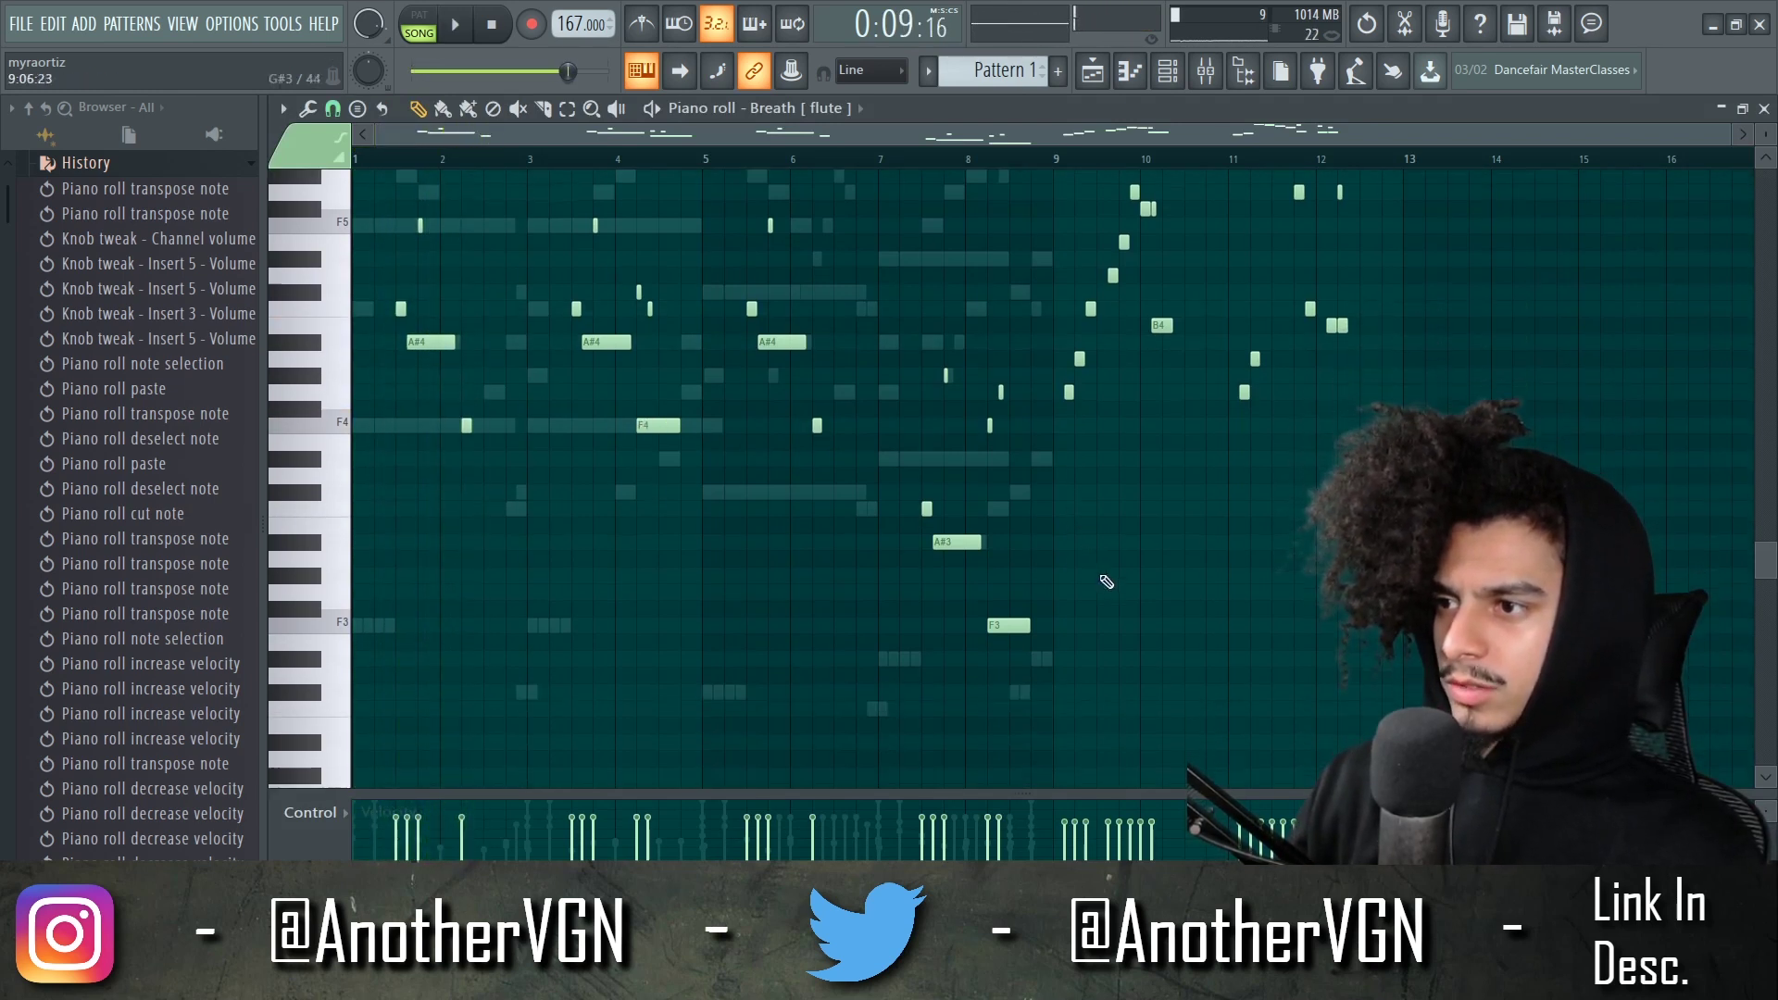
{"action": "left_click_drag", "start_coordinate": [1555, 731], "coordinate": [932, 165]}
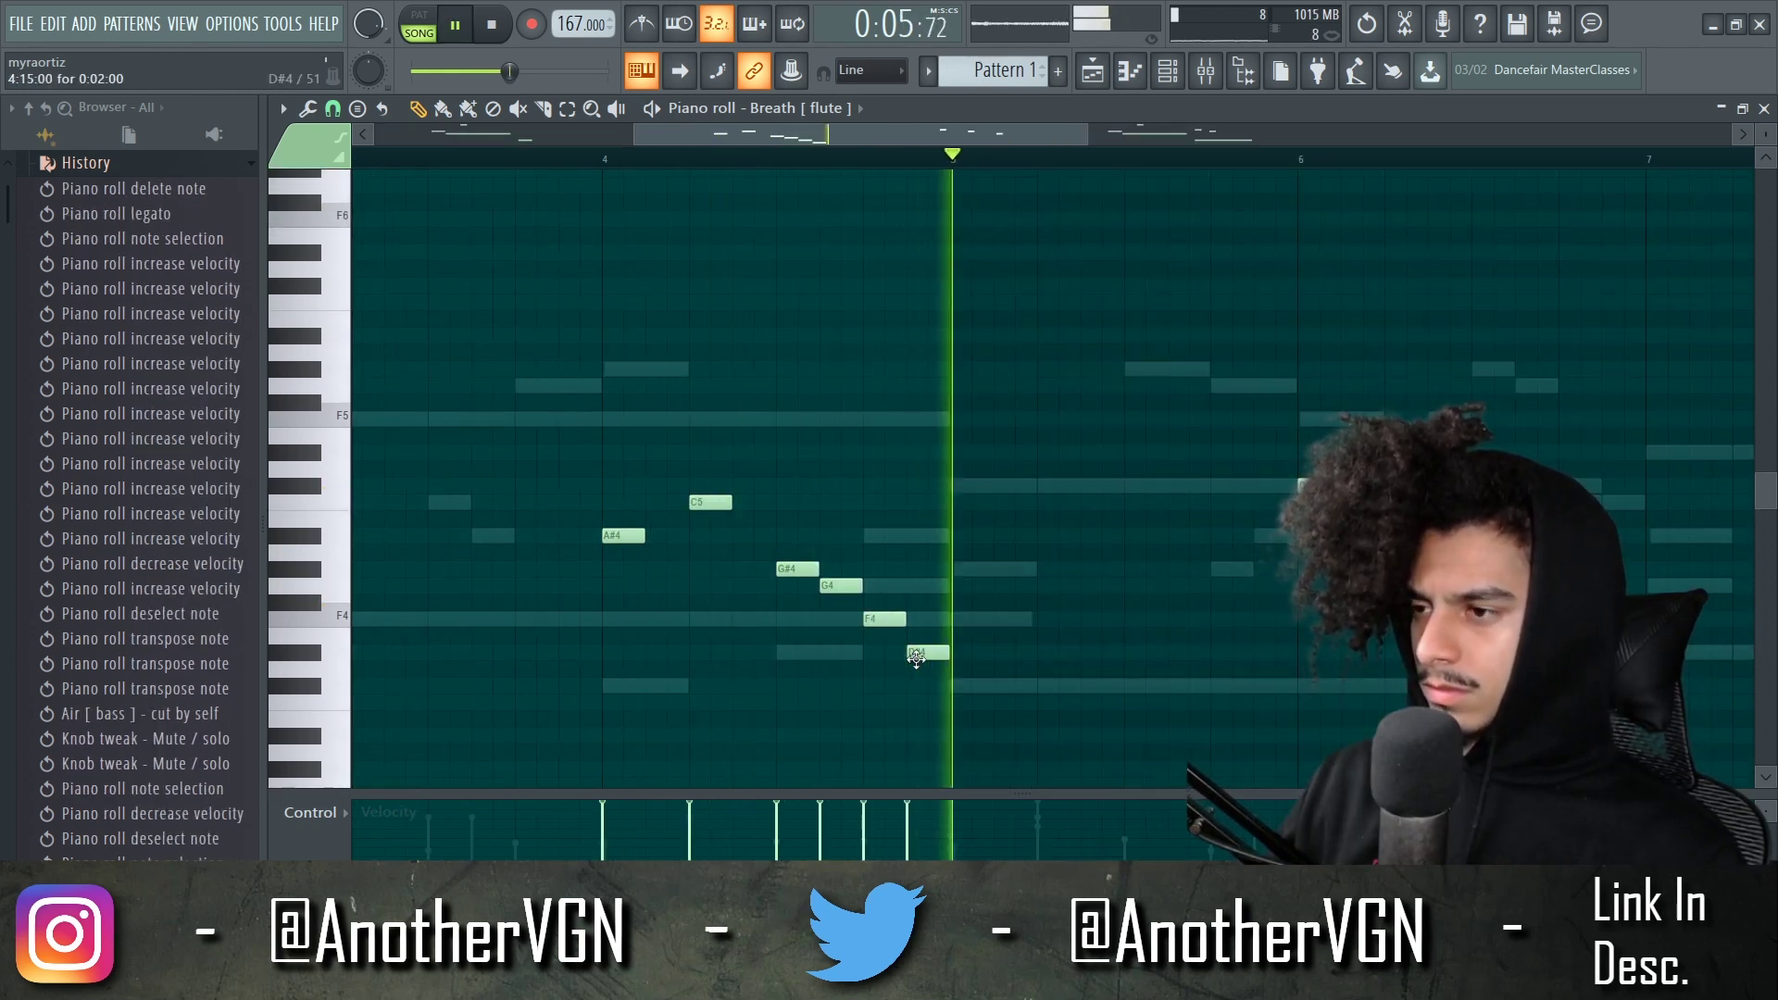
- Lengthen the flute's C#5 note at the start of bar 6
{"action": "scroll", "coordinate": [963, 619], "scroll_direction": "down", "scroll_amount": 2}
{"action": "scroll", "coordinate": [1309, 587], "scroll_direction": "up", "scroll_amount": 1}
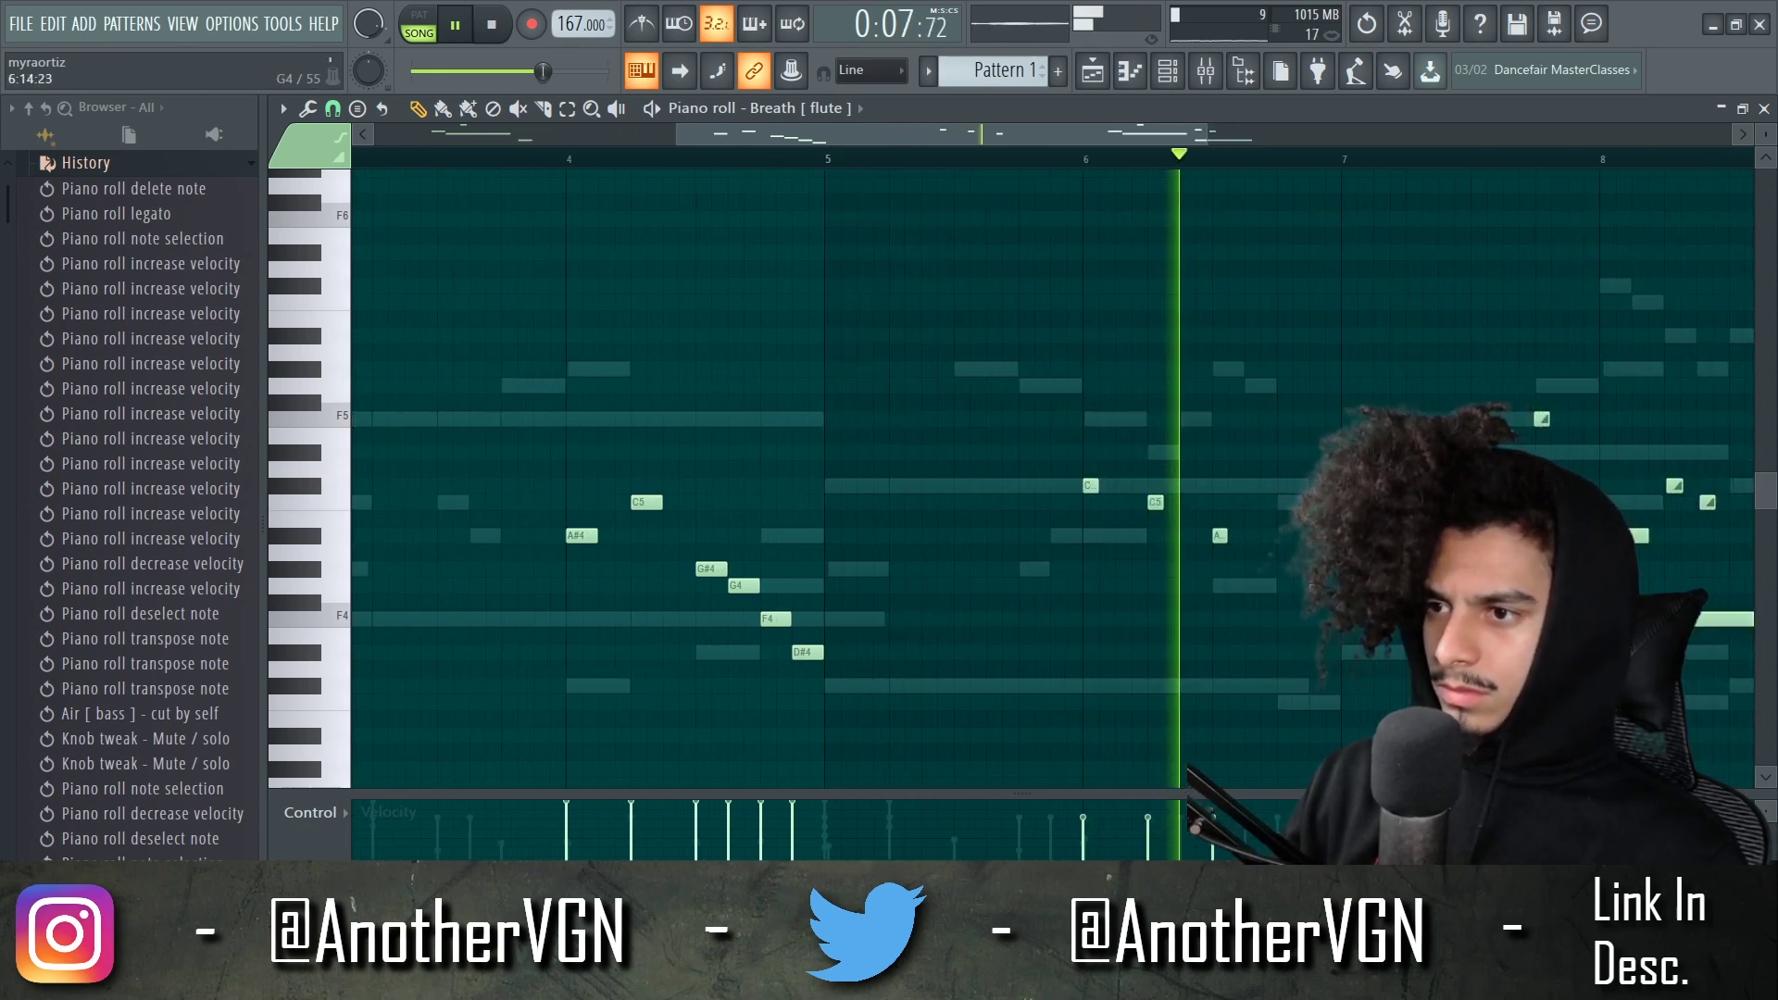
{"action": "scroll", "coordinate": [1310, 587], "scroll_direction": "up", "scroll_amount": 1}
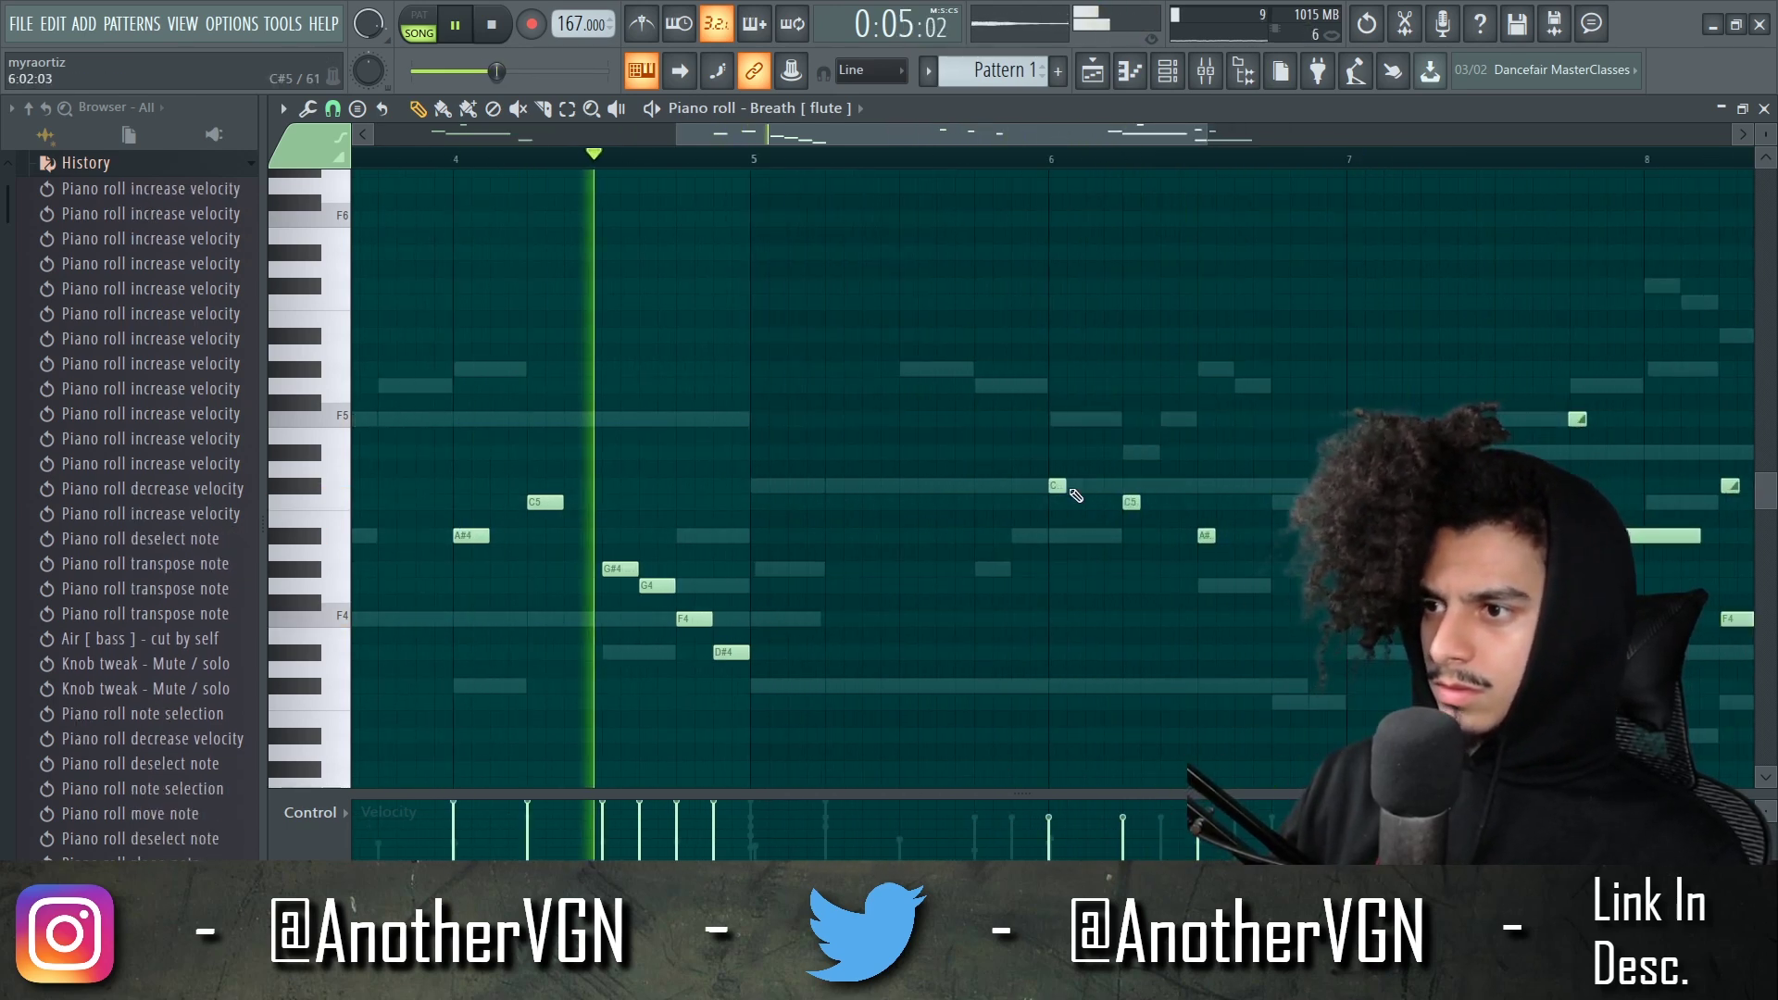
{"action": "left_click_drag", "start_coordinate": [1064, 487], "coordinate": [1083, 487]}
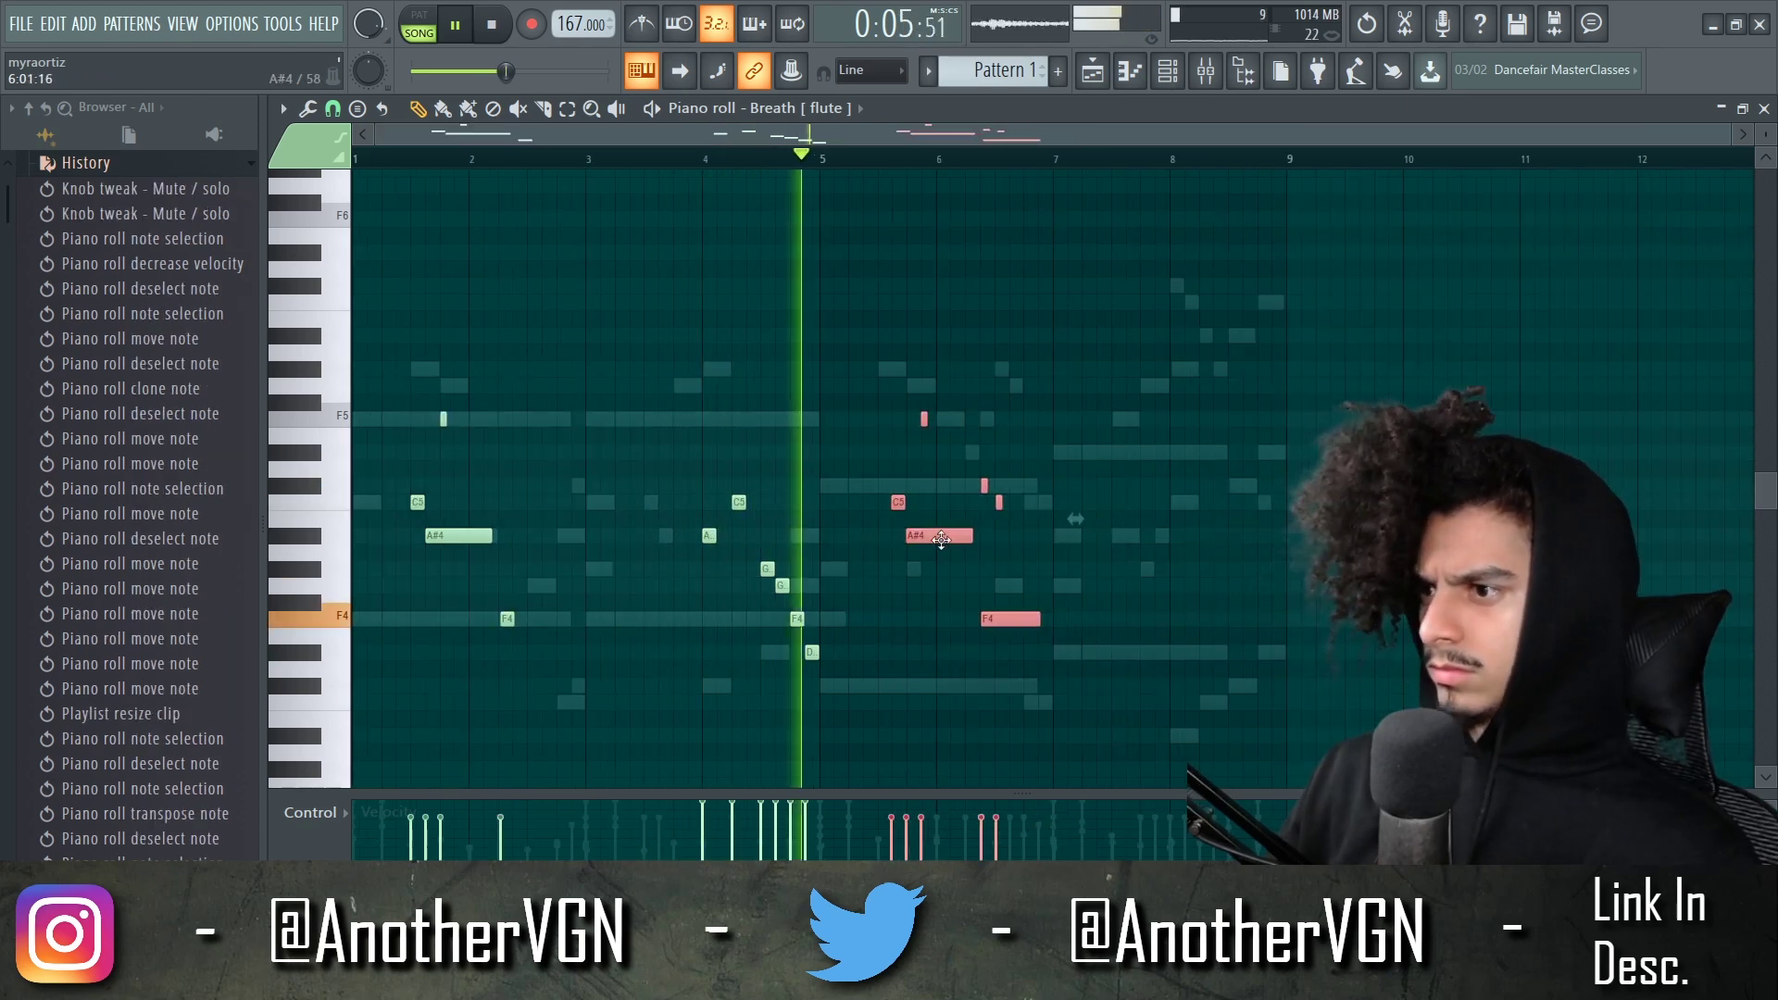
- Move the selected flute phrase in bars 5 and 6 two steps earlier
{"action": "left_click_drag", "start_coordinate": [941, 539], "coordinate": [925, 537]}
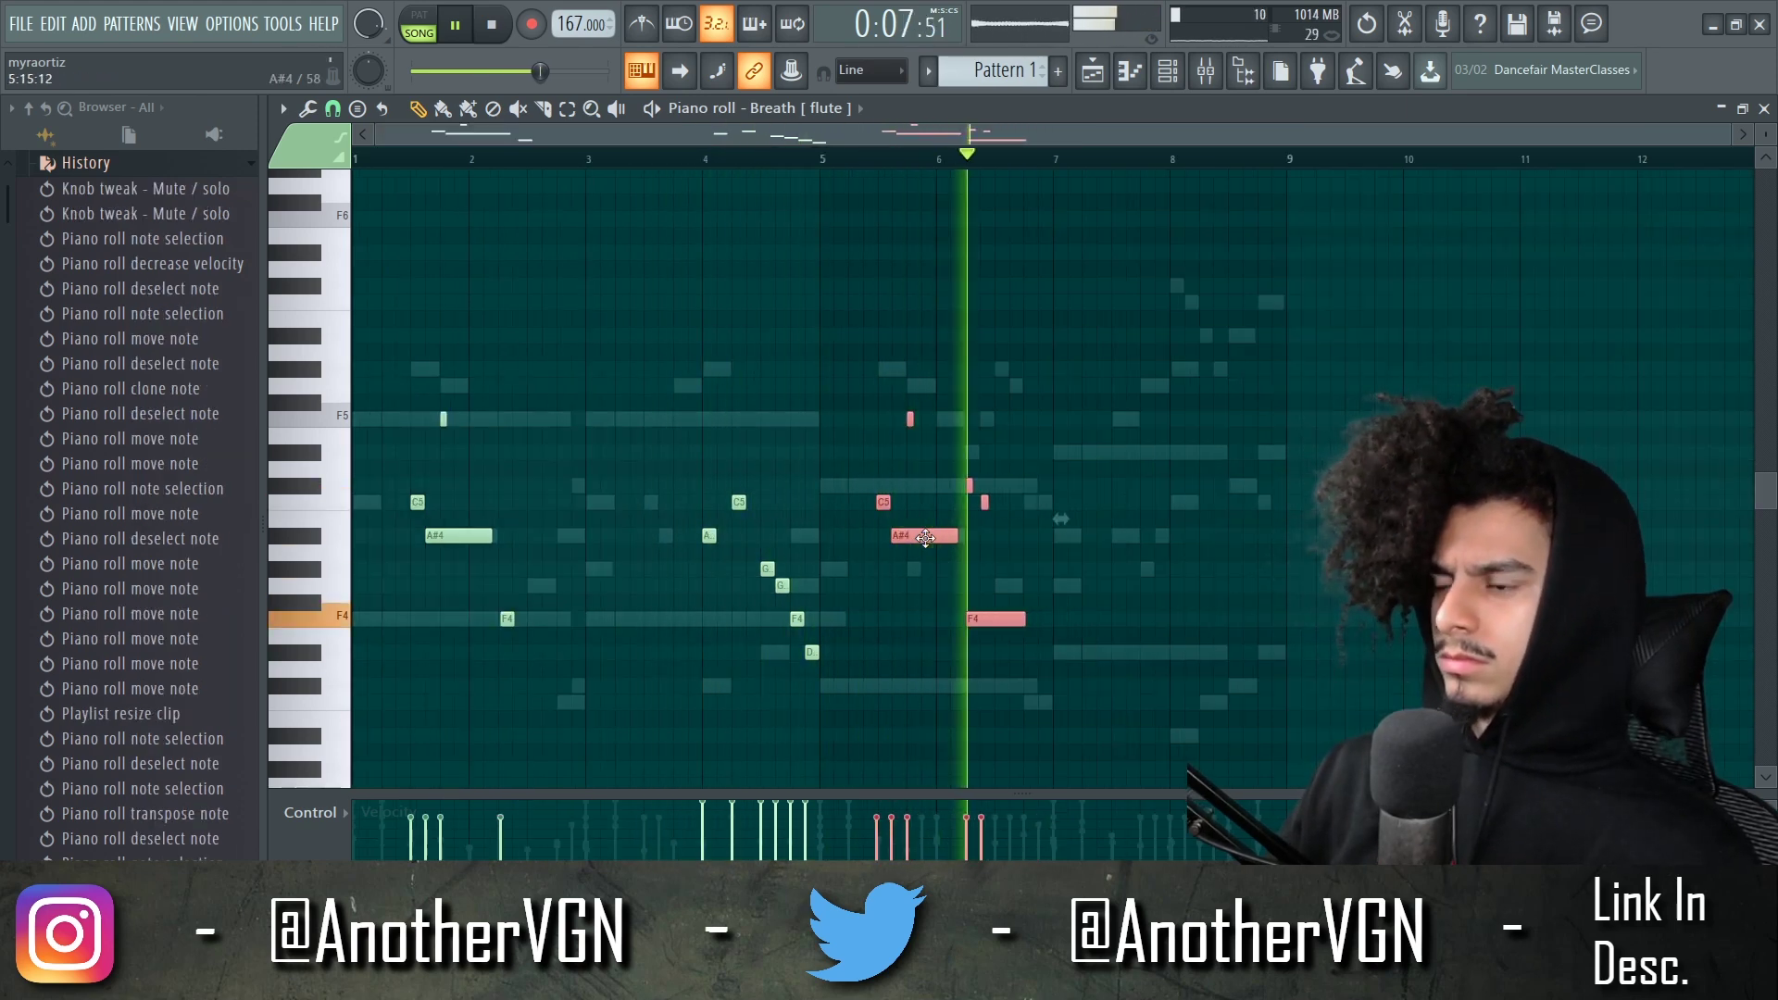
{"action": "left_click", "coordinate": [1064, 402]}
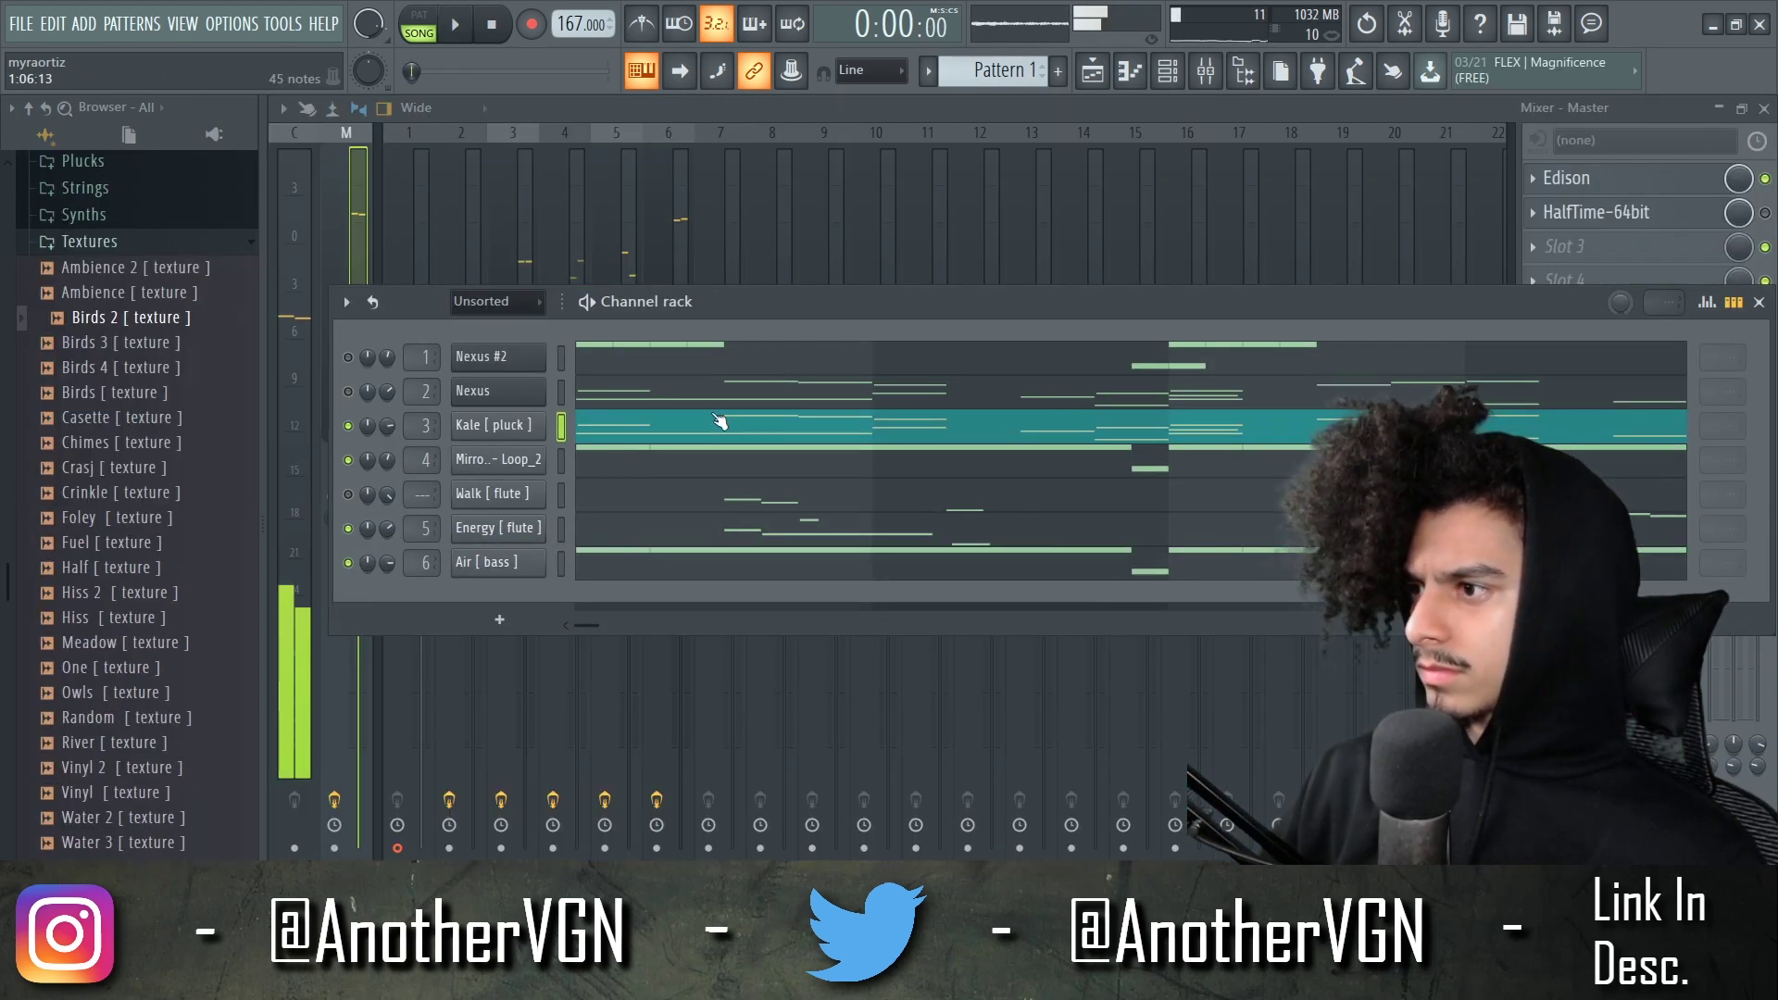
- Trim the Birds 2 texture clip on Track 3 of the playlist to two bars
{"action": "key", "text": "F5"}
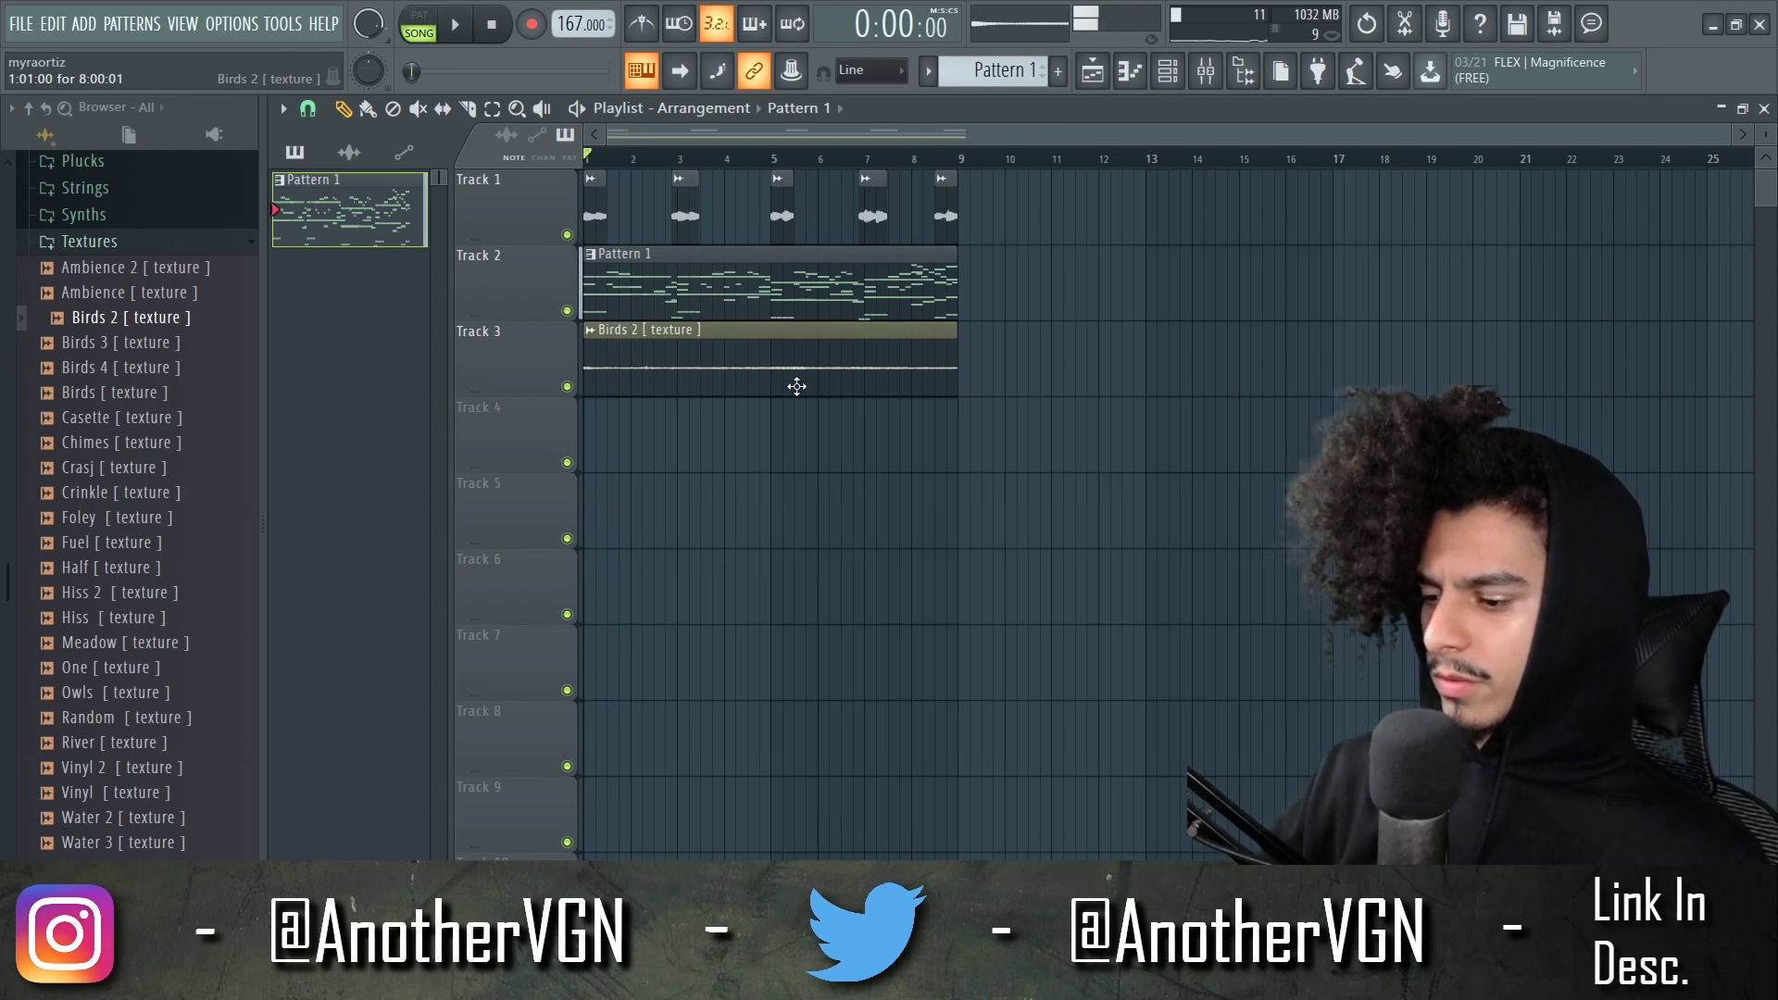
{"action": "scroll", "coordinate": [813, 408], "scroll_direction": "up", "scroll_amount": 5}
{"action": "left_click_drag", "start_coordinate": [884, 135], "coordinate": [476, 174]}
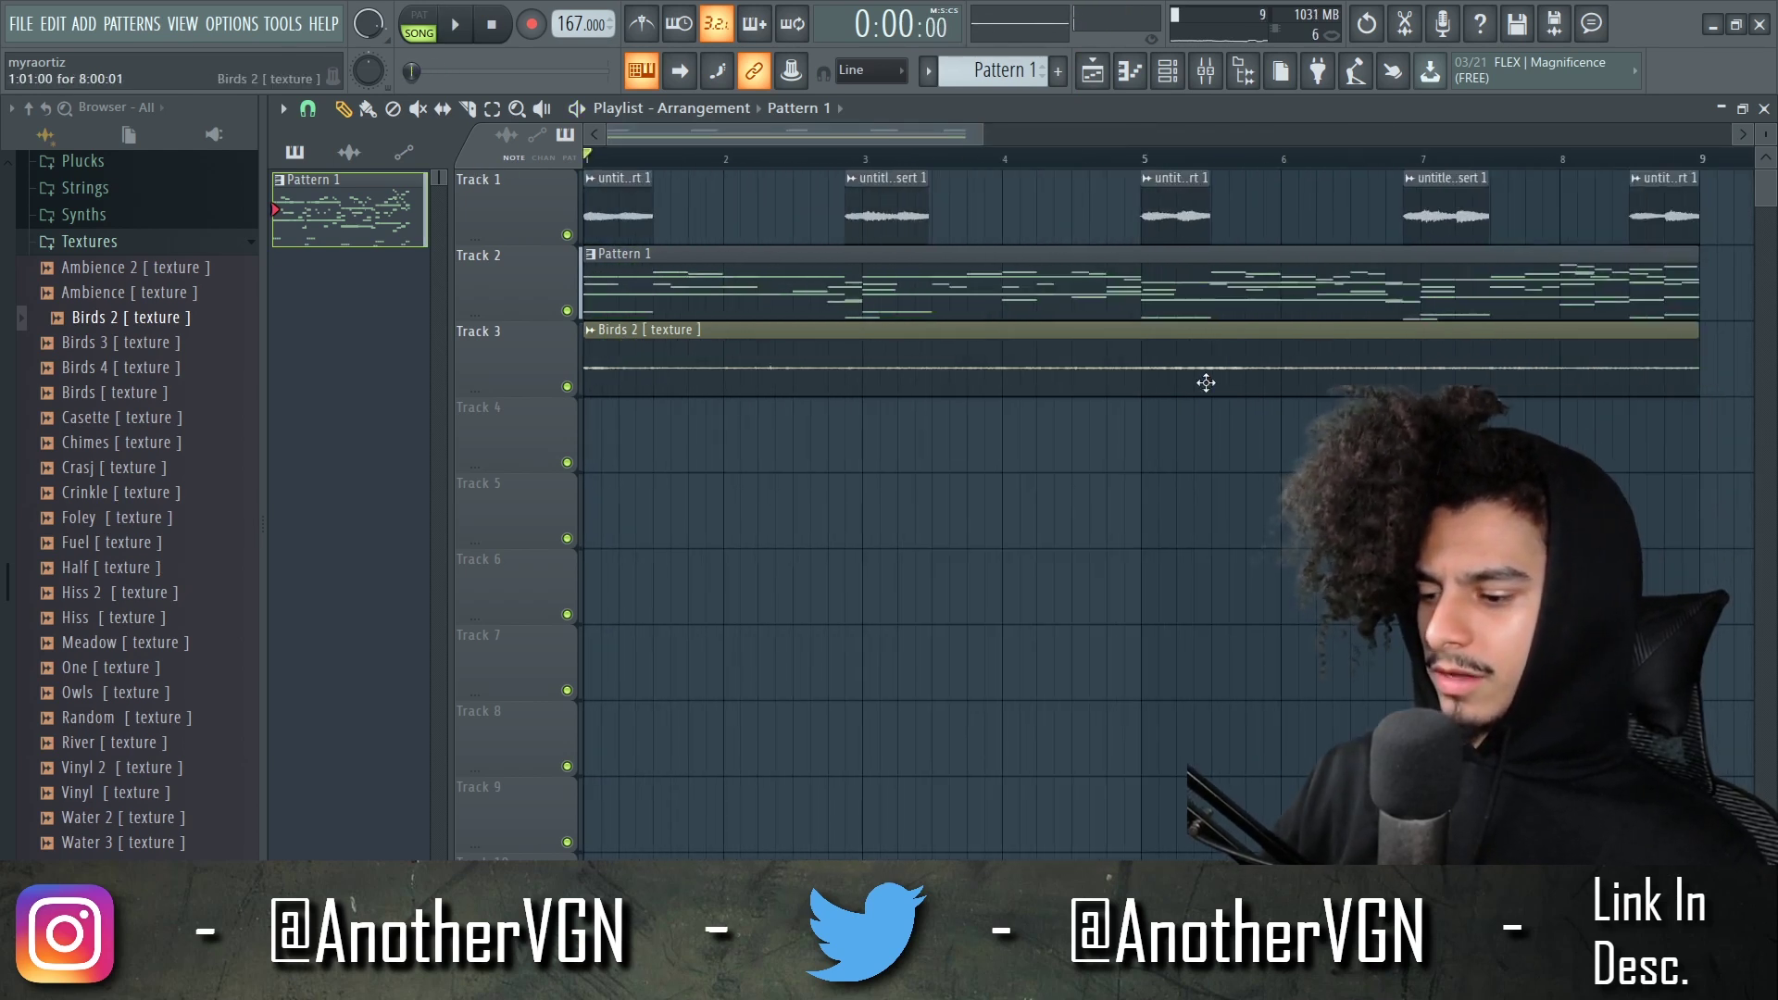
{"action": "scroll", "coordinate": [1124, 455], "scroll_direction": "down", "scroll_amount": 2}
{"action": "left_click_drag", "start_coordinate": [1349, 332], "coordinate": [799, 342]}
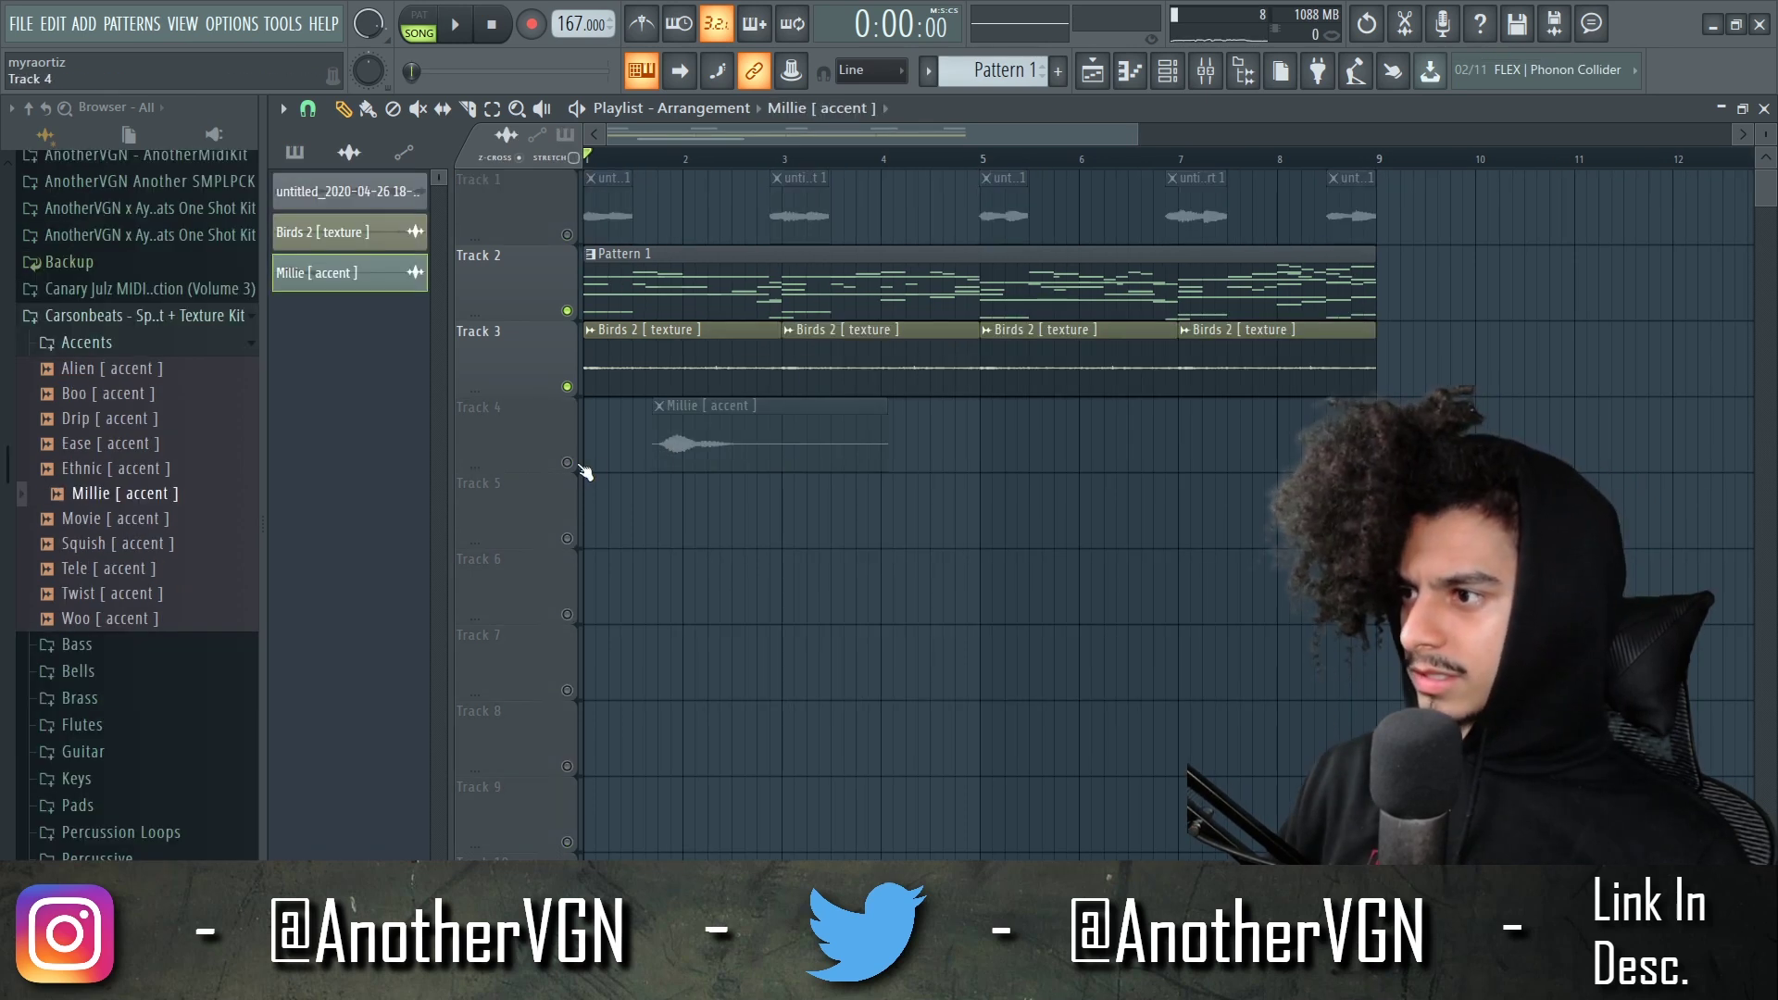
- Play the arrangement and move the Millie accent clip on Track 4 to start at 1:16:00
{"action": "key", "text": "space"}
{"action": "left_click_drag", "start_coordinate": [701, 412], "coordinate": [722, 412]}
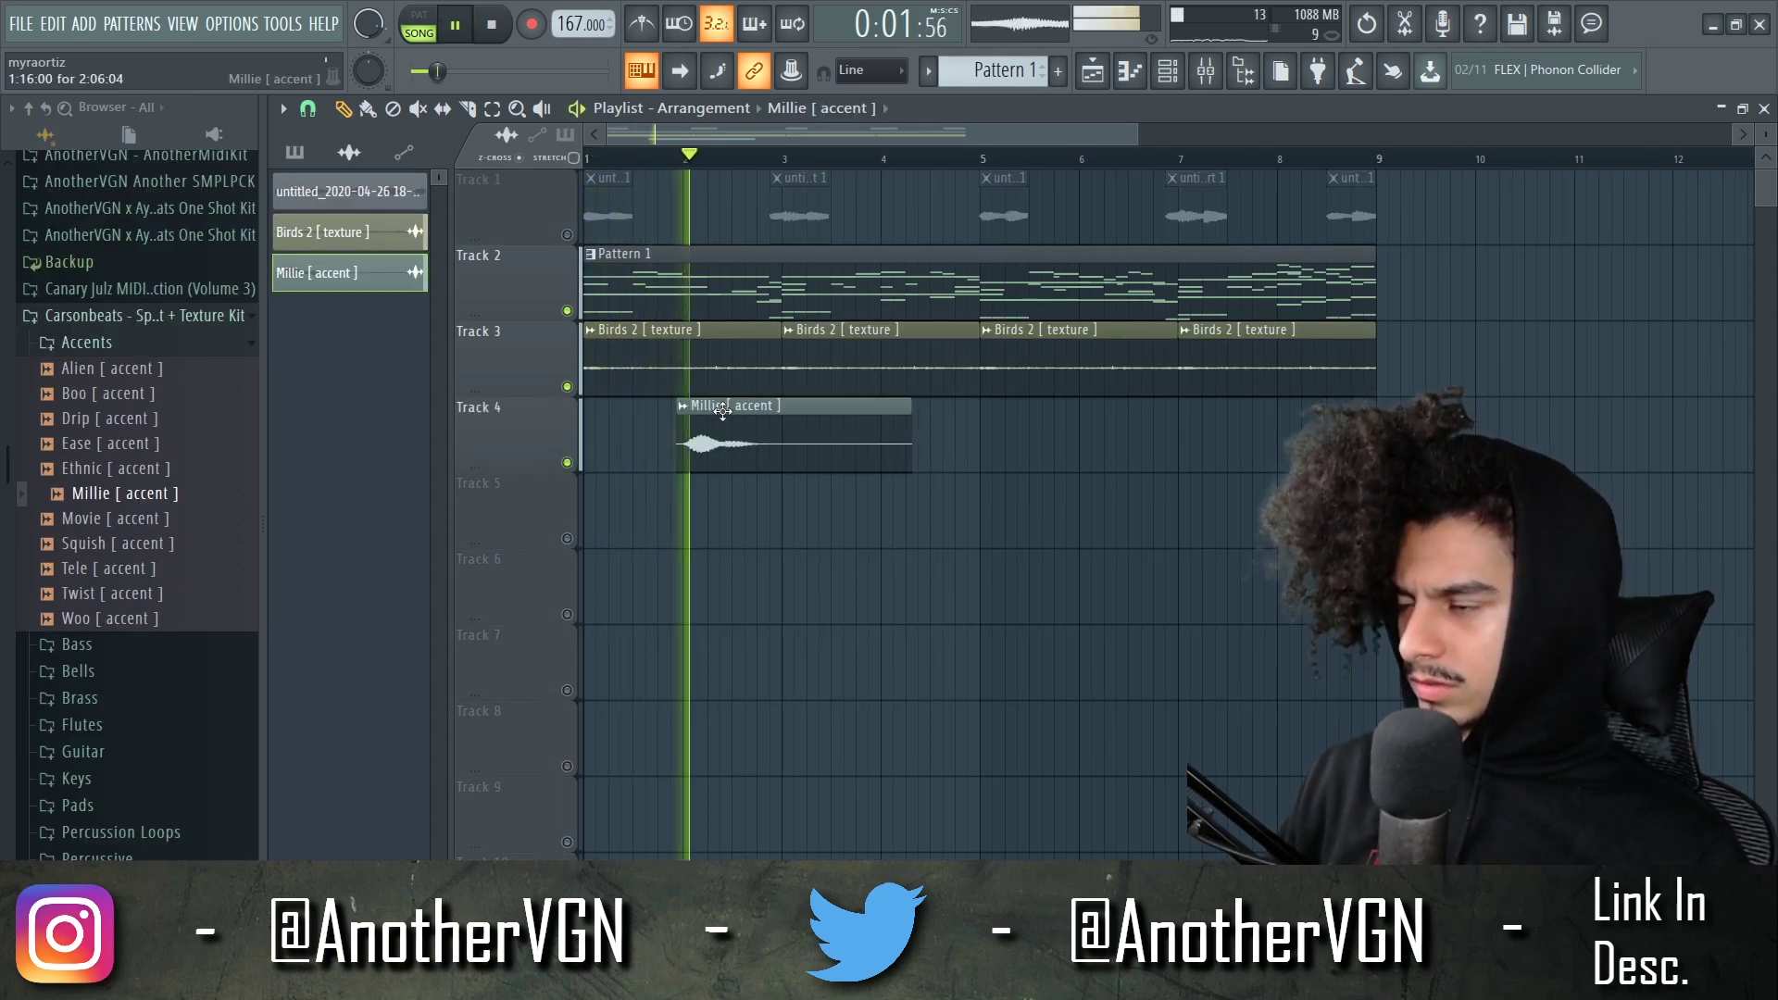
{"action": "key", "text": "space"}
{"action": "key", "text": "space"}
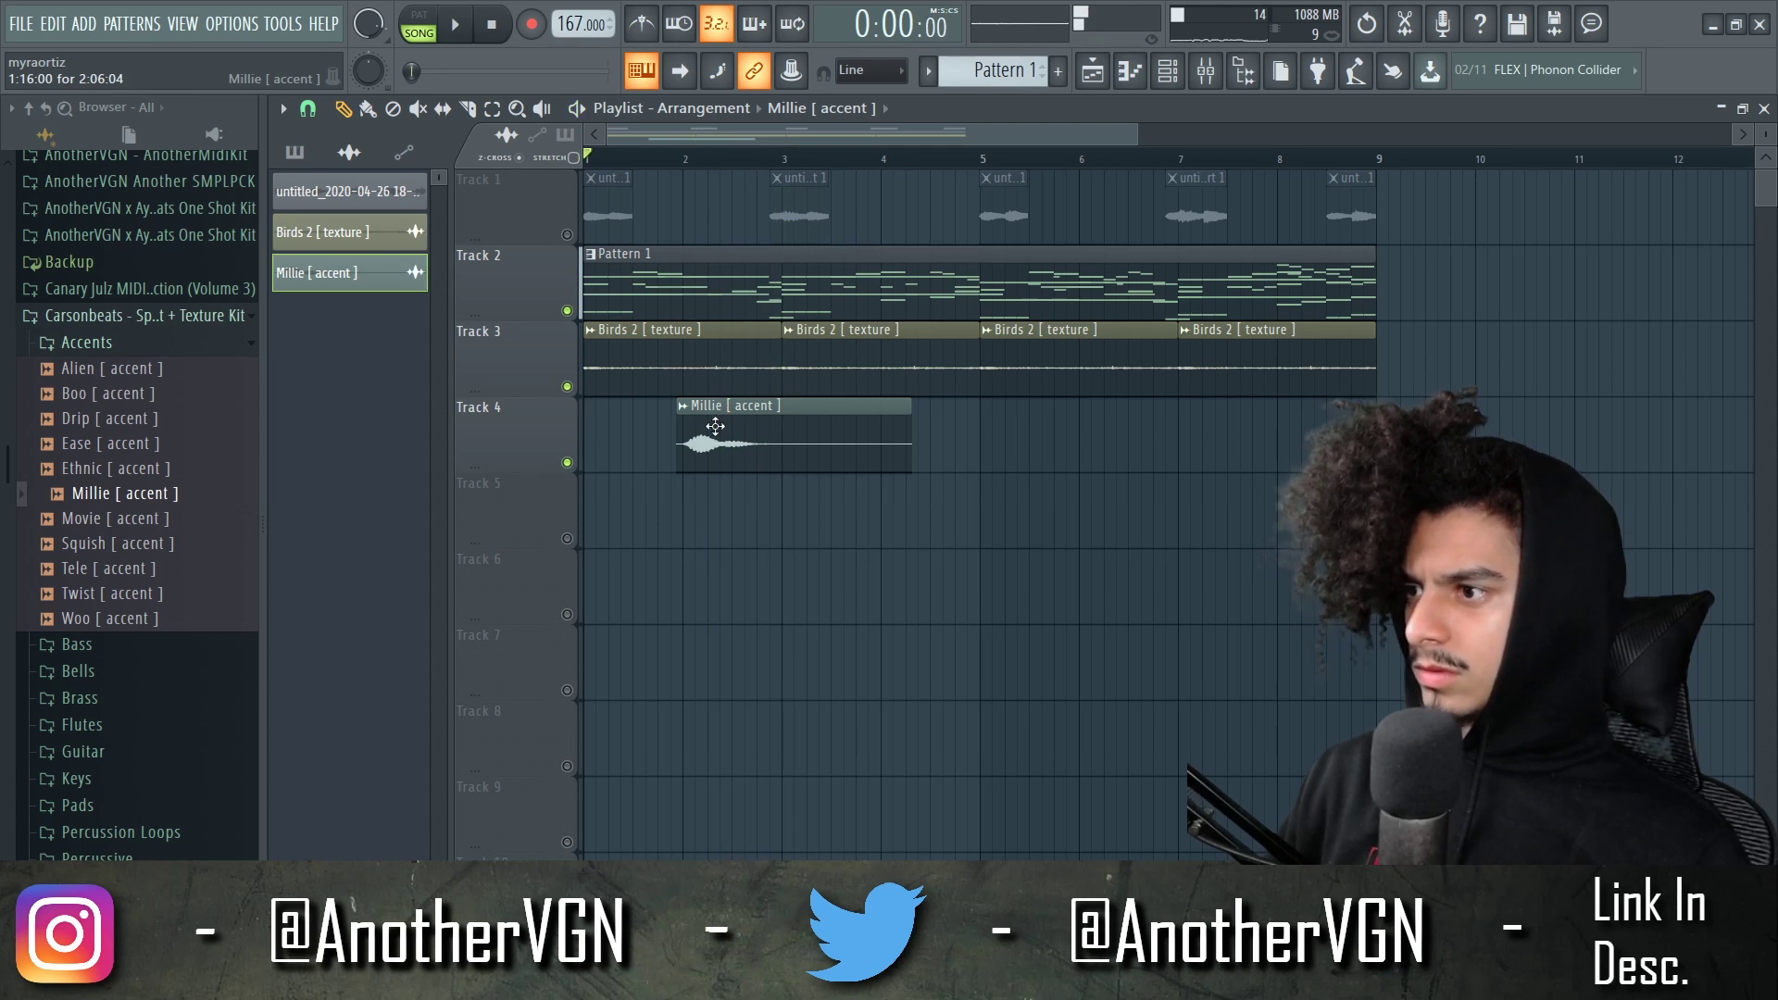
- Set the Millie accent's time-stretching mode to Stretch and copy its Track 4 clip to 5:16:00
{"action": "double_click", "coordinate": [710, 458]}
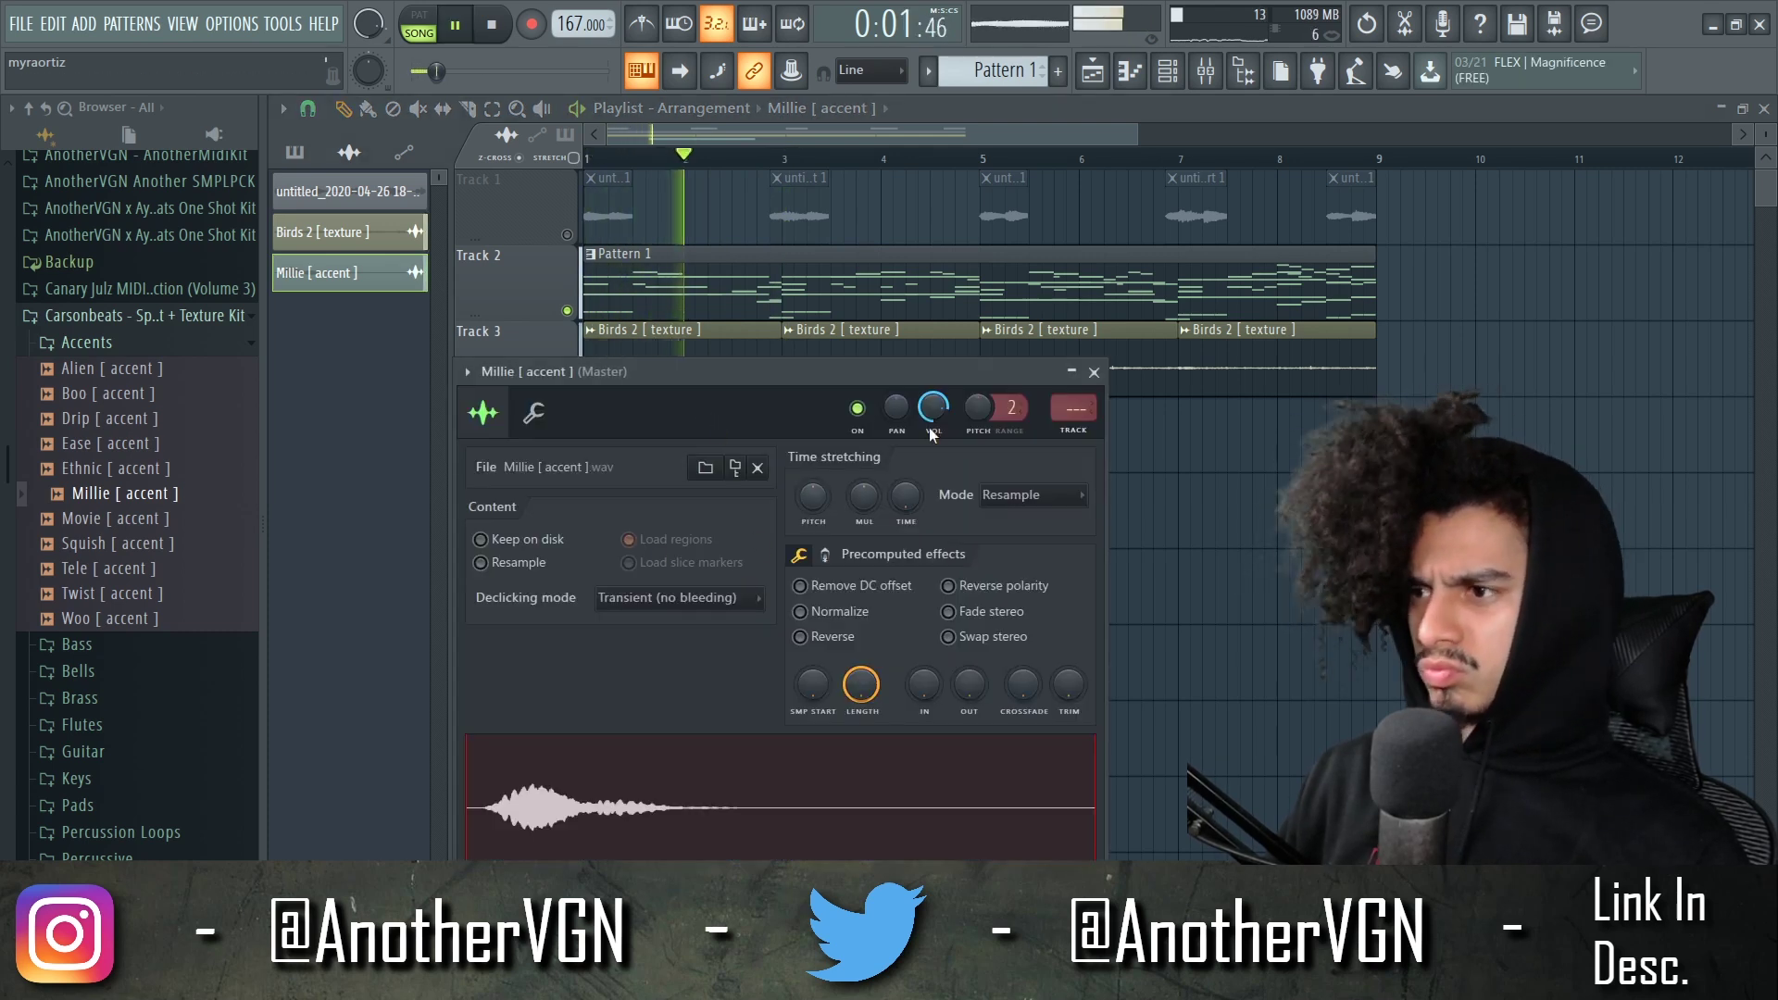
{"action": "left_click", "coordinate": [994, 502]}
{"action": "left_click", "coordinate": [1004, 556]}
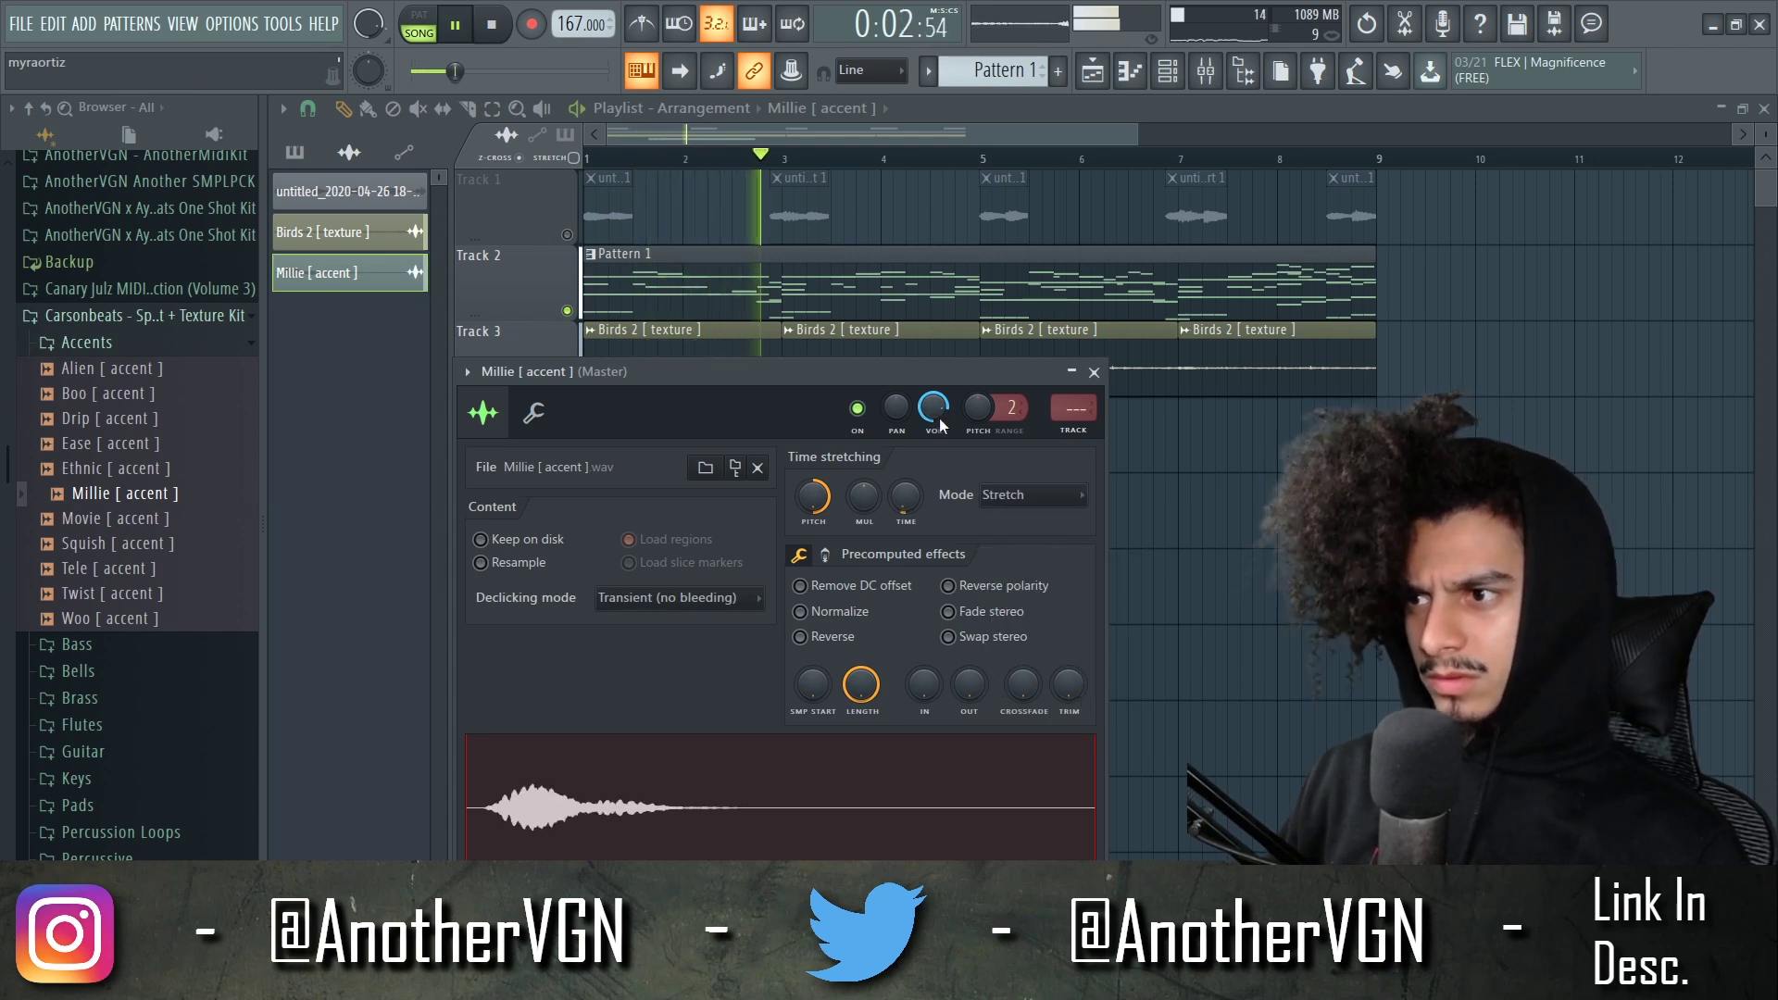
{"action": "left_click", "coordinate": [1094, 373]}
{"action": "left_click_drag", "start_coordinate": [778, 439], "coordinate": [1152, 438]}
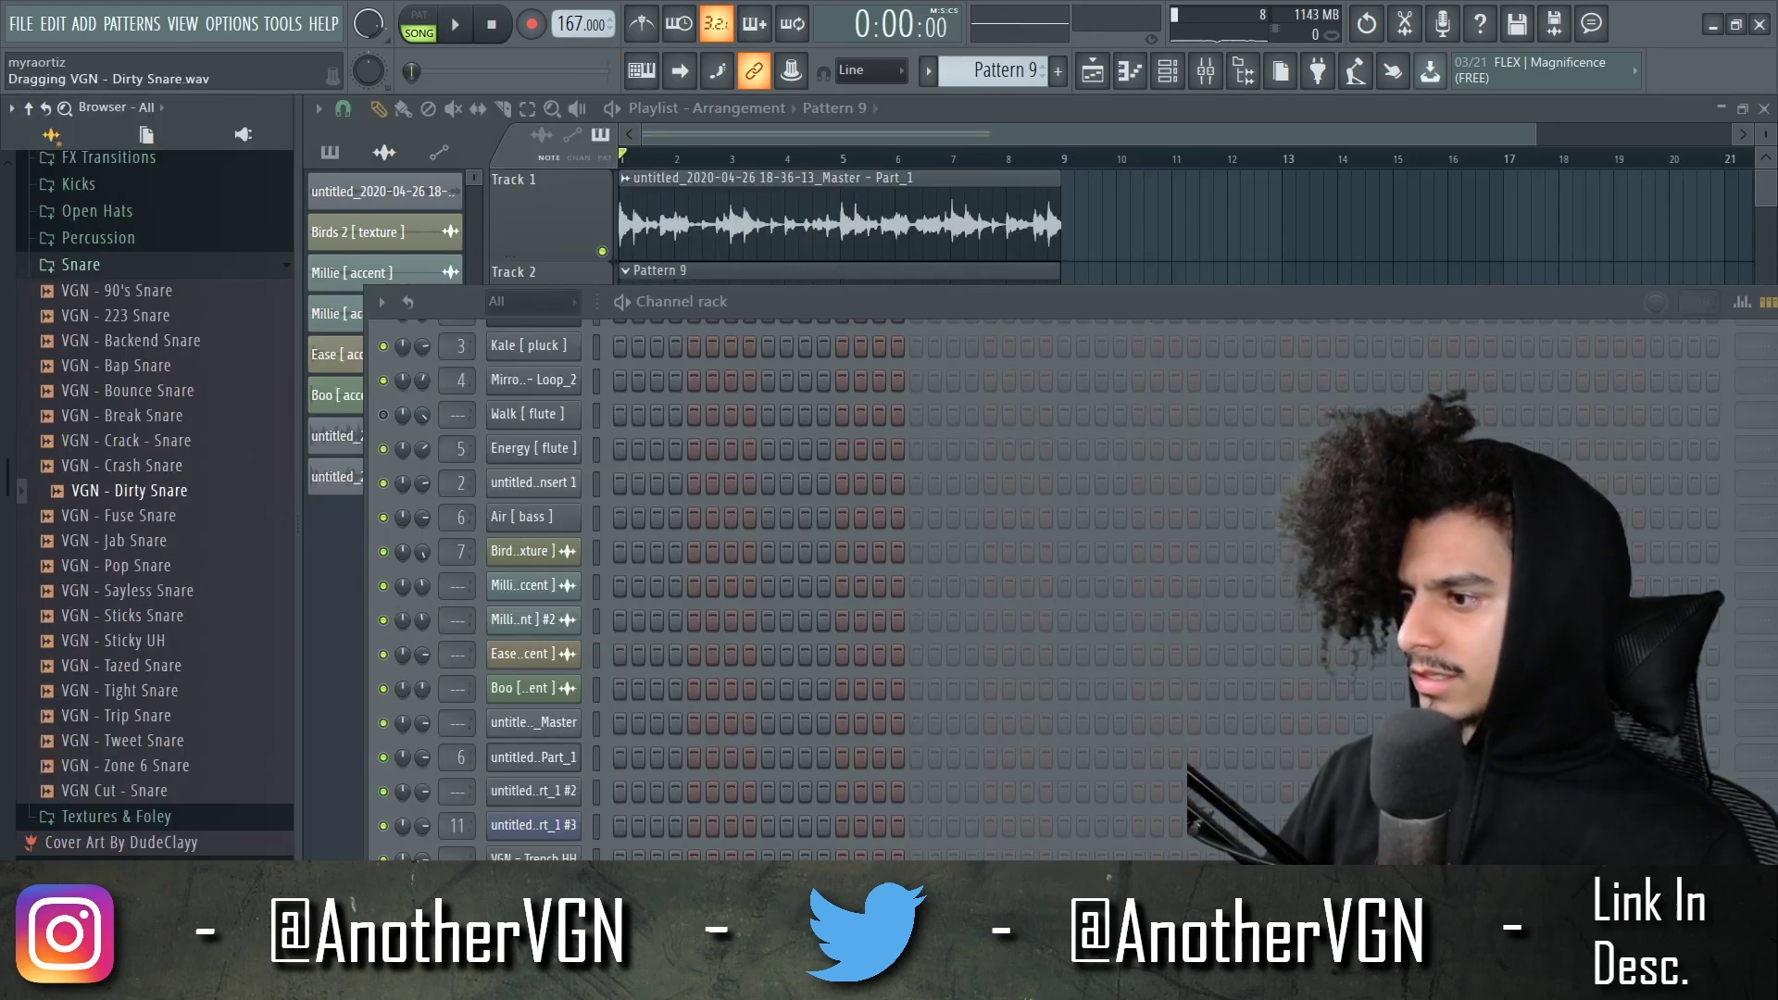
- Add VGN - Dirty Snare as a new channel with hits on steps 9 and 25, enlarging the channel rack
{"action": "left_click_drag", "start_coordinate": [130, 491], "coordinate": [610, 835]}
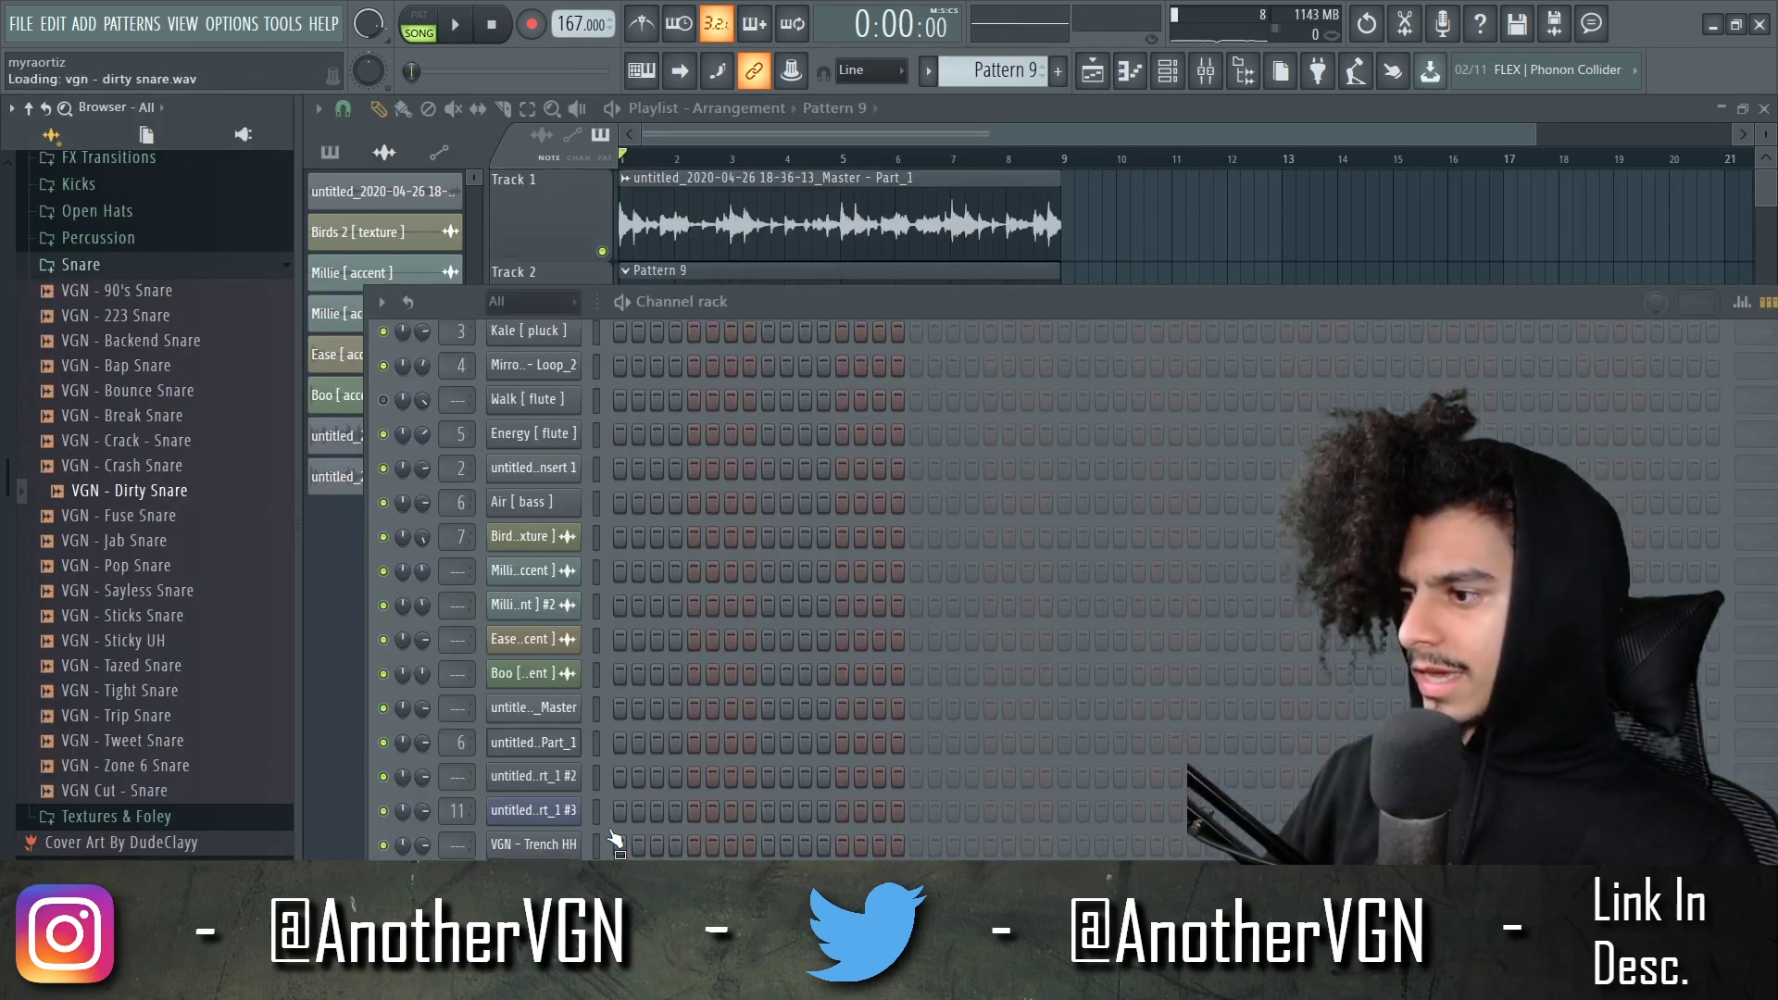
{"action": "left_click_drag", "start_coordinate": [867, 313], "coordinate": [860, 152]}
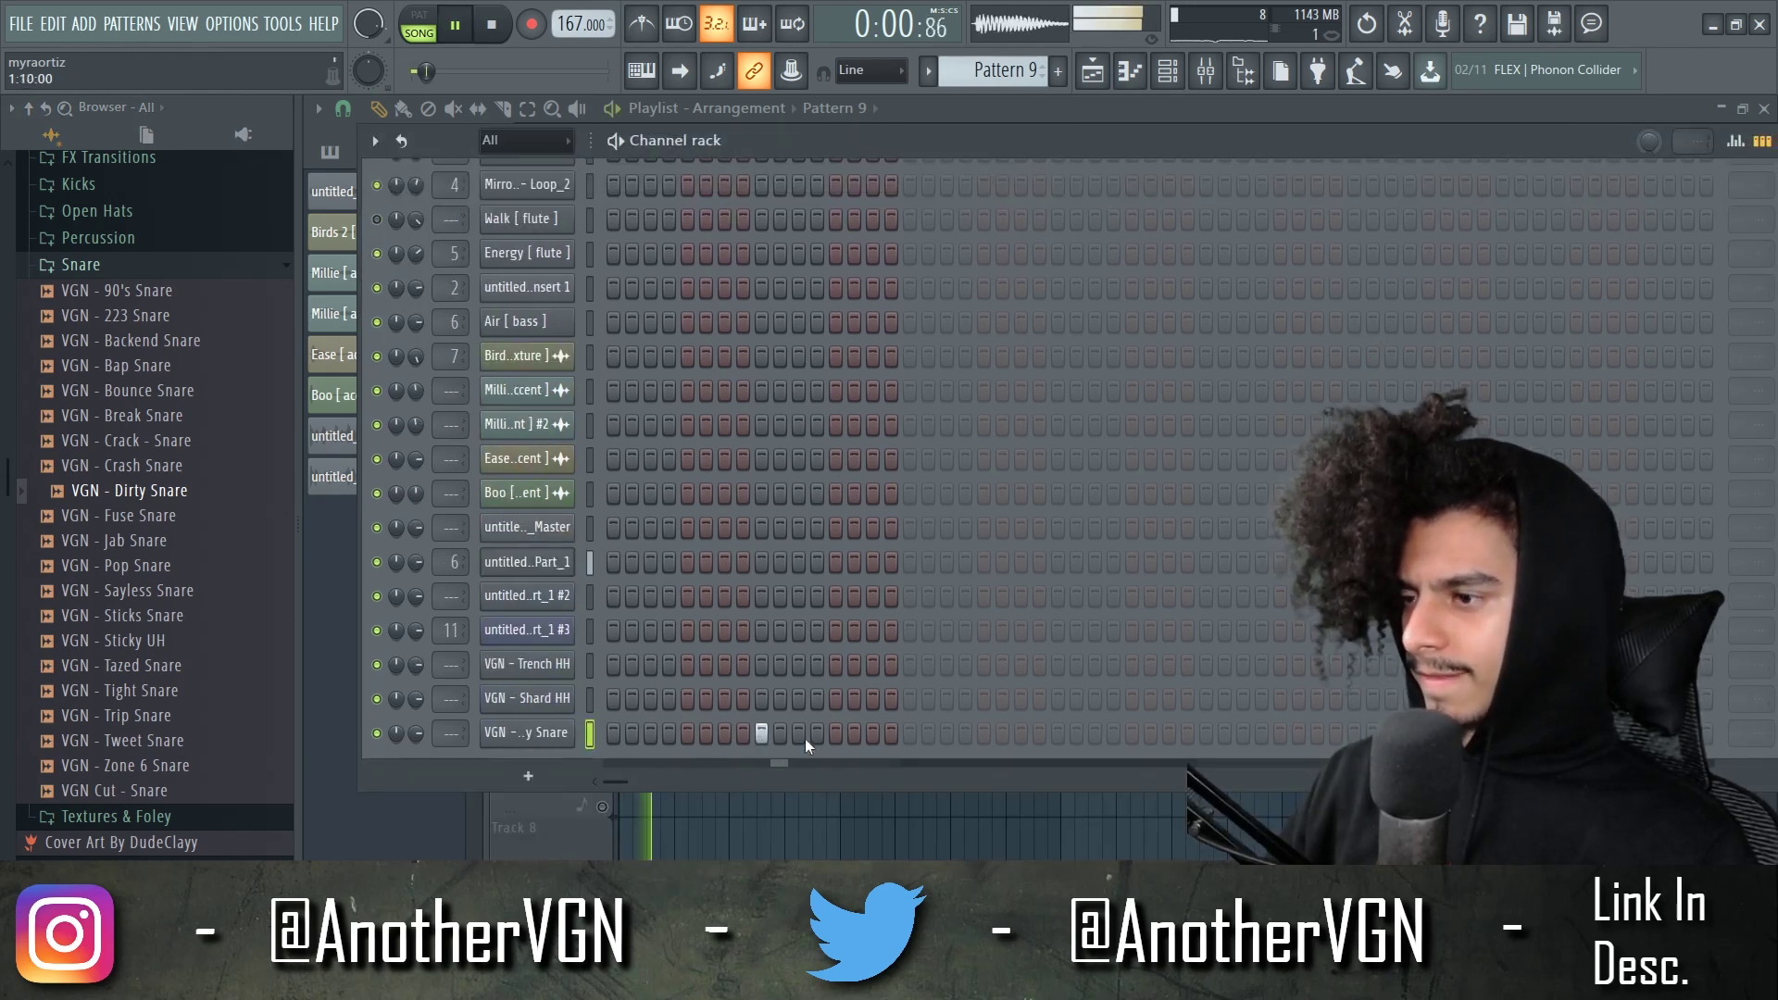
{"action": "left_click_drag", "start_coordinate": [1729, 790], "coordinate": [1730, 905]}
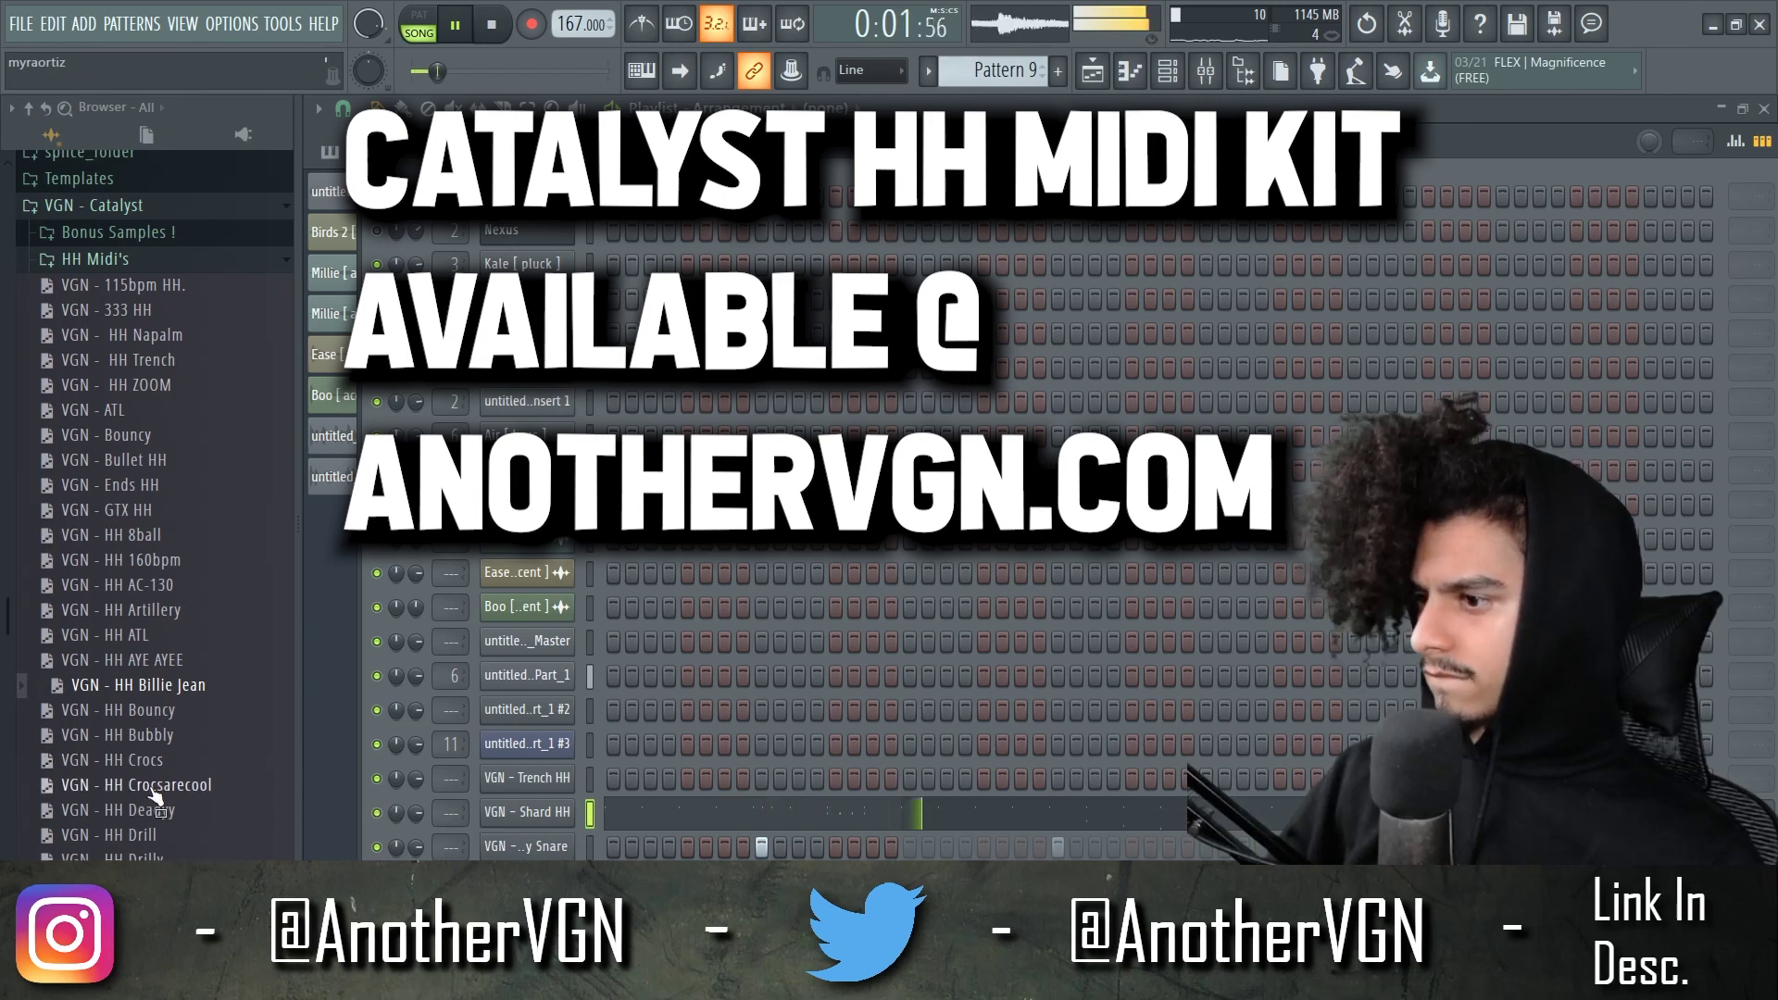
- Import the VGN - HH Crocsarecool MIDI into the VGN - Shard HH channel and slightly lower that channel's volume
{"action": "left_click_drag", "start_coordinate": [162, 801], "coordinate": [537, 814]}
{"action": "left_click", "coordinate": [1063, 609]}
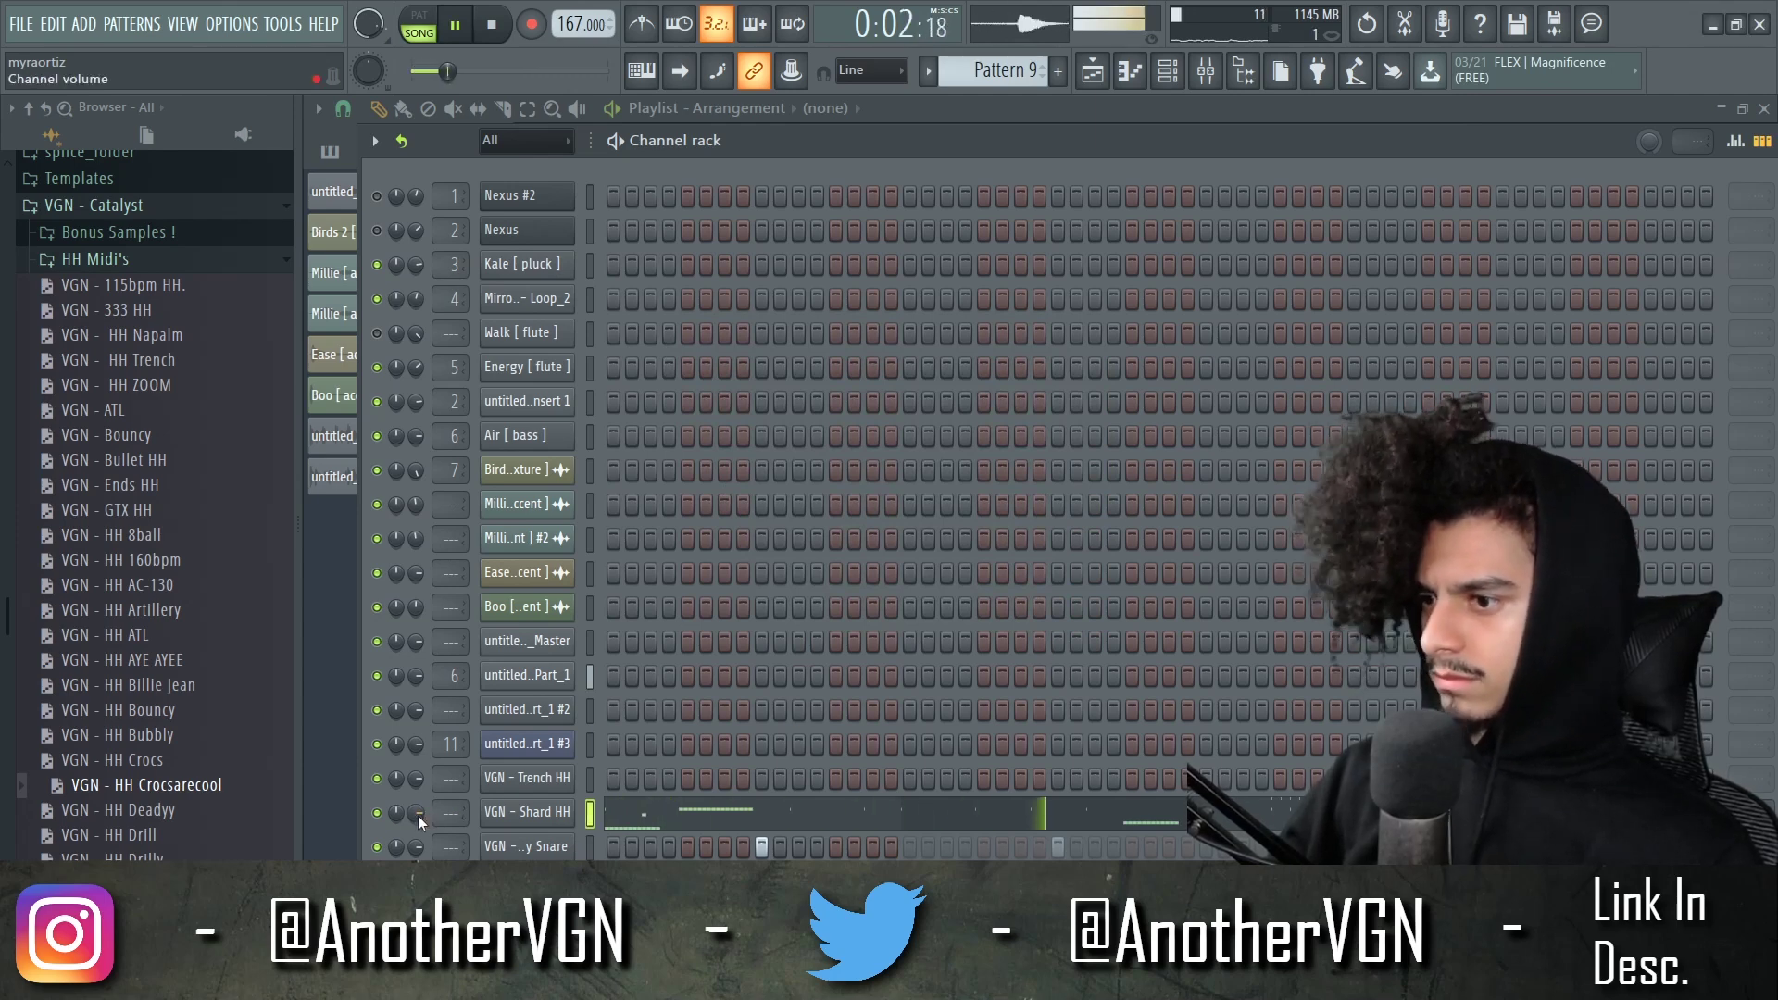
{"action": "left_click_drag", "start_coordinate": [419, 815], "coordinate": [419, 816]}
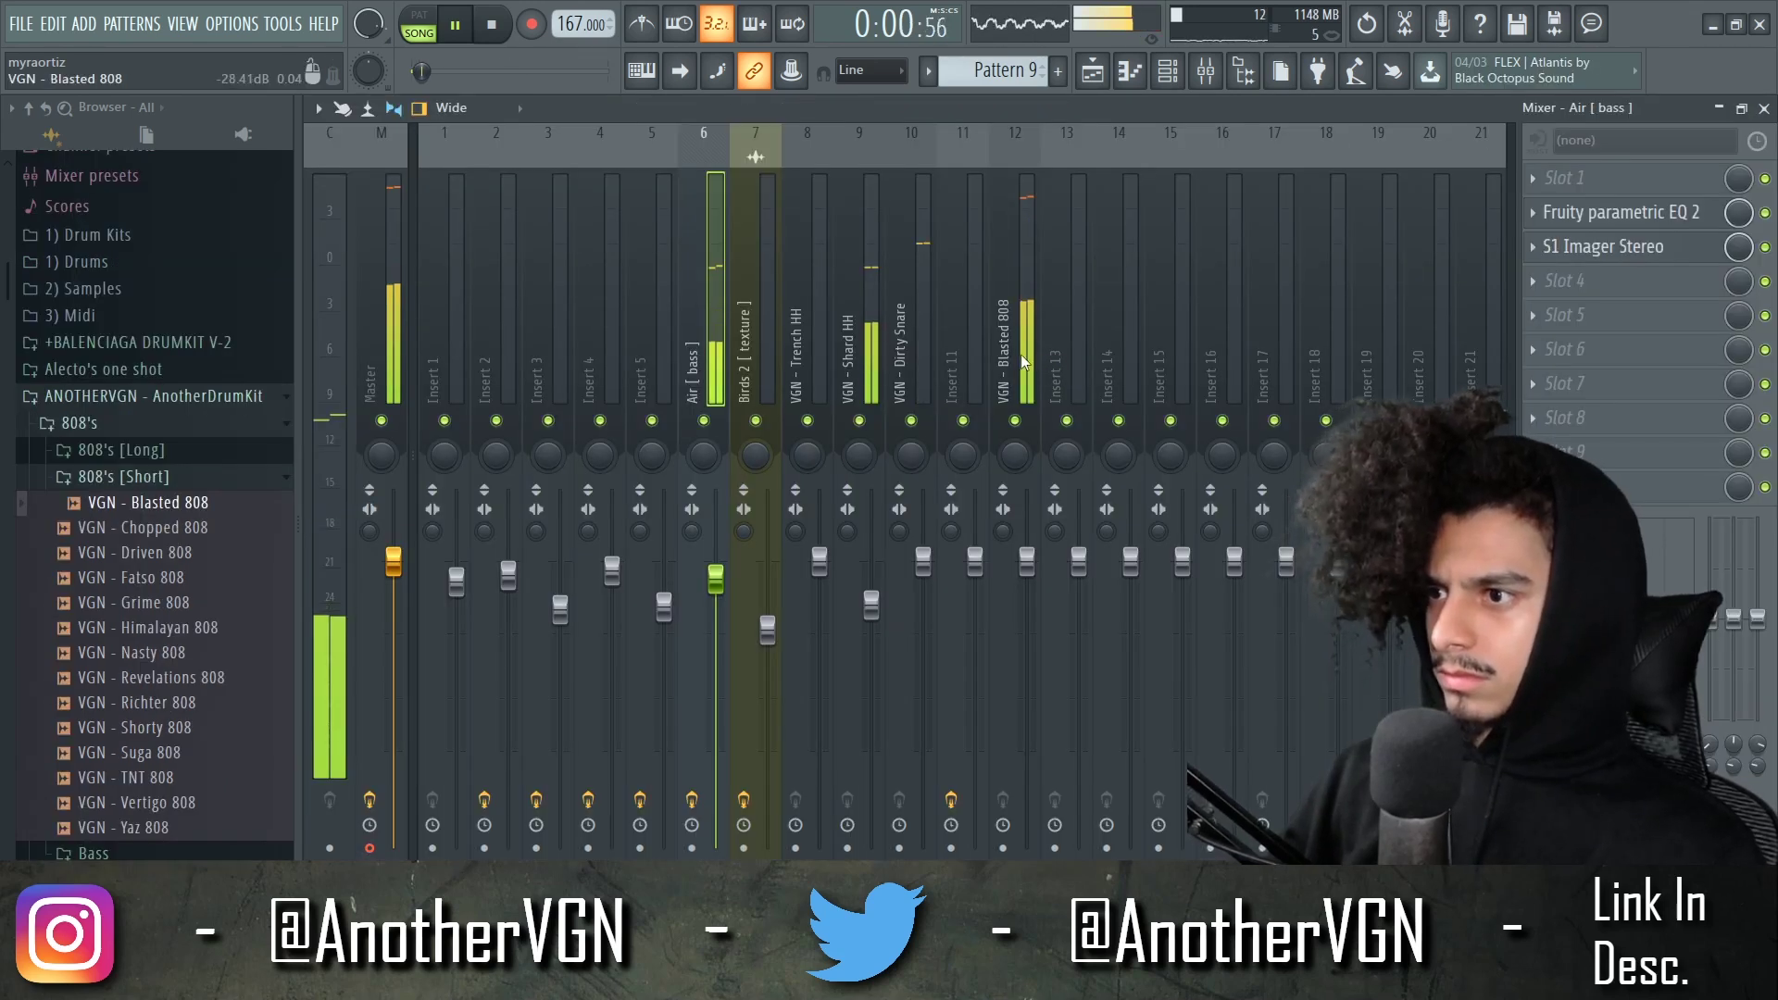
- In the Blasted 808 part, replace bar 2's spaced C#5 hits with back-to-back ones at the bar's end and add a C#6 in bar 5
{"action": "left_click", "coordinate": [400, 242]}
{"action": "left_click", "coordinate": [1555, 425]}
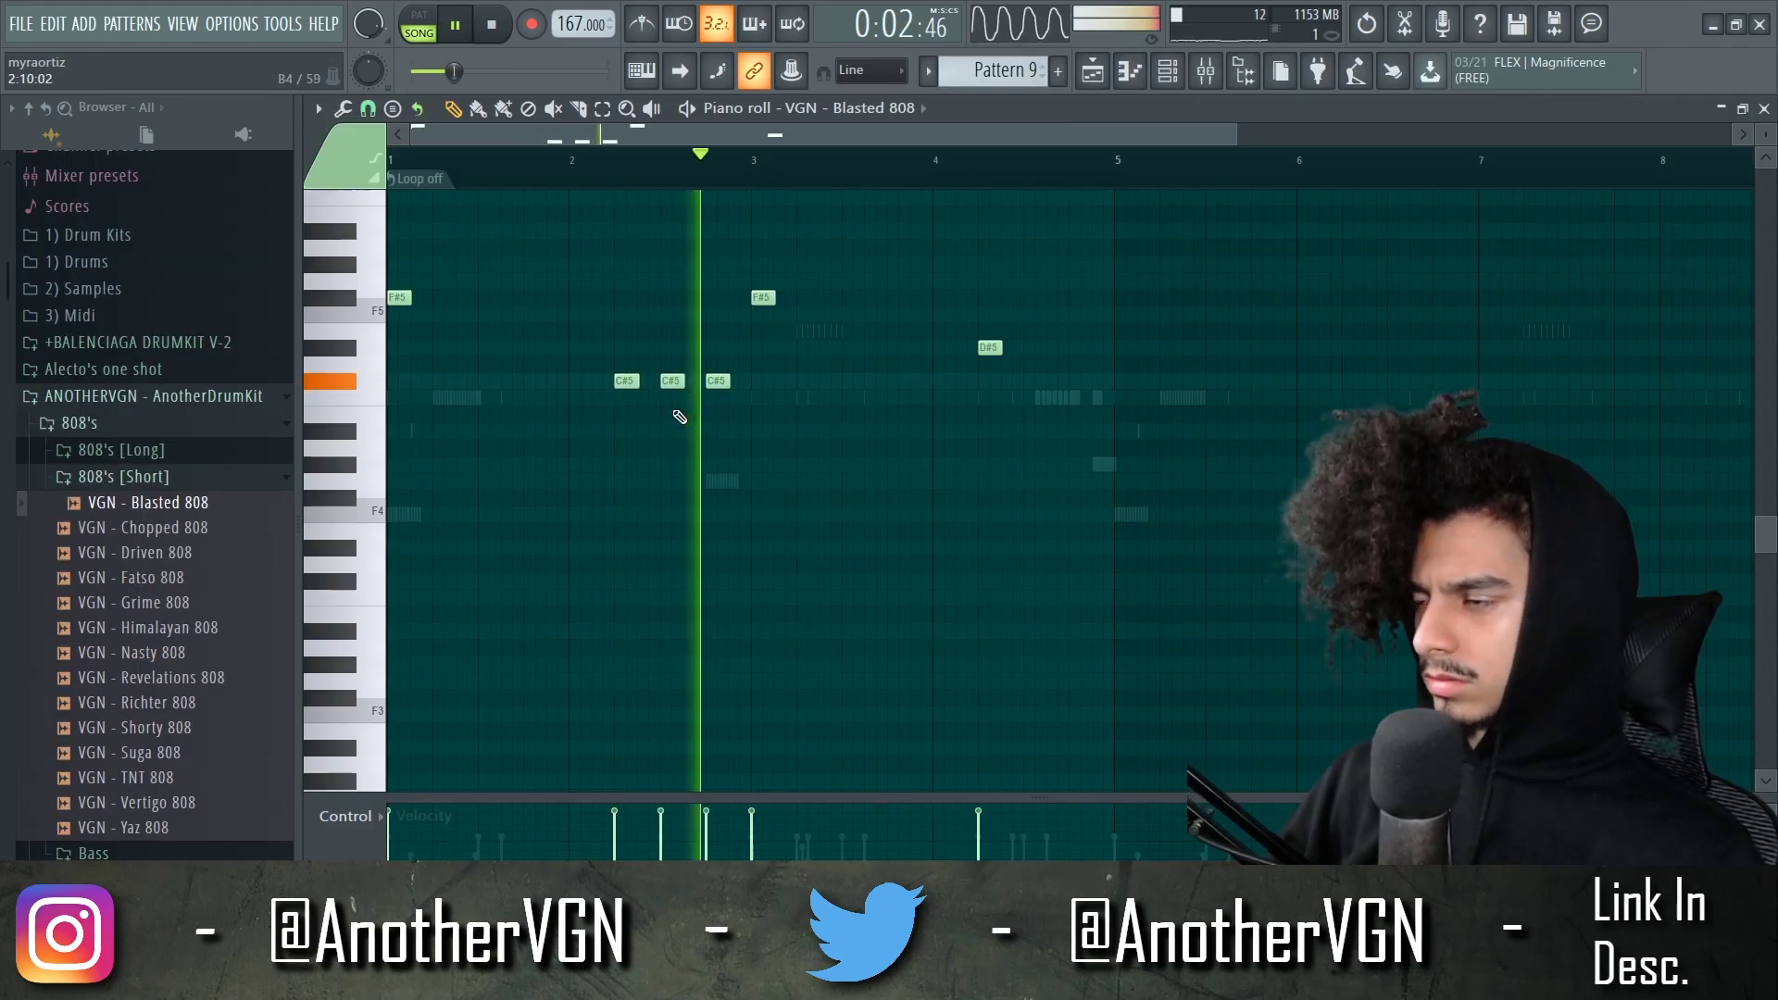
{"action": "key", "text": "space"}
{"action": "right_click", "coordinate": [618, 381]}
{"action": "key", "text": "space"}
{"action": "right_click", "coordinate": [673, 381]}
{"action": "mouse_move", "coordinate": [716, 380]}
{"action": "left_mouse_down"}
{"action": "mouse_move", "coordinate": [694, 381]}
{"action": "mouse_move", "coordinate": [736, 381]}
{"action": "left_mouse_up"}
{"action": "left_click", "coordinate": [713, 381]}
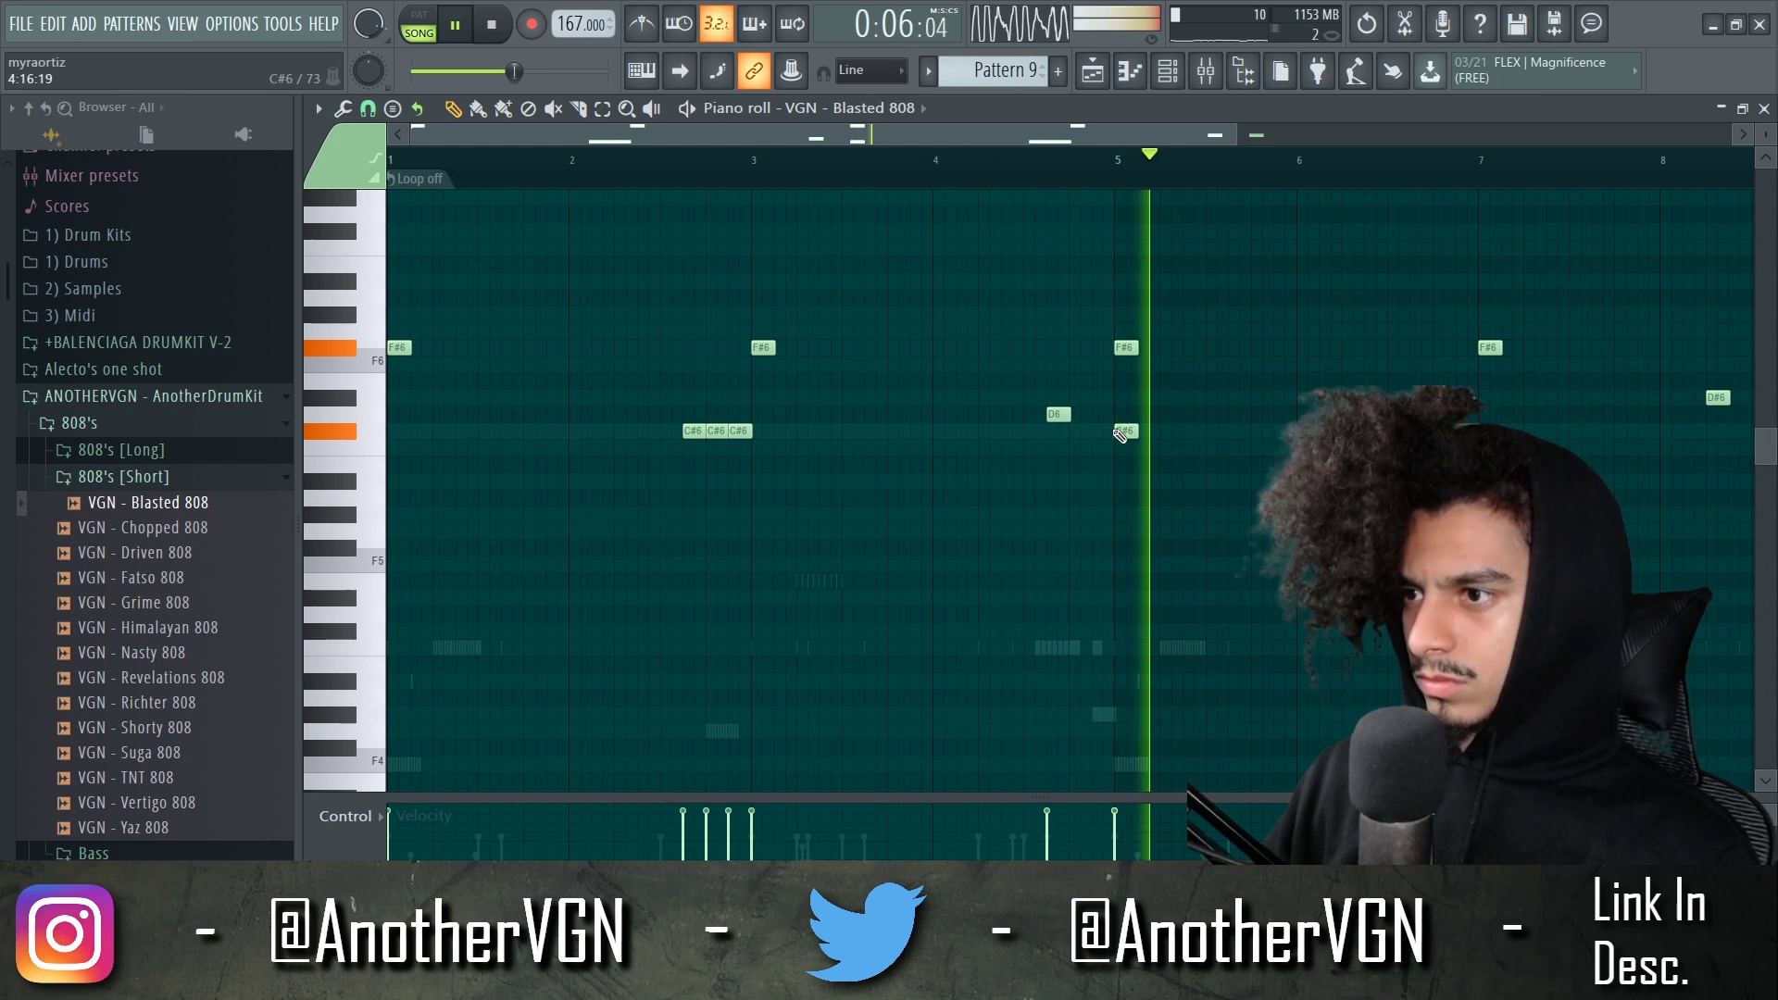
{"action": "left_click", "coordinate": [1194, 430]}
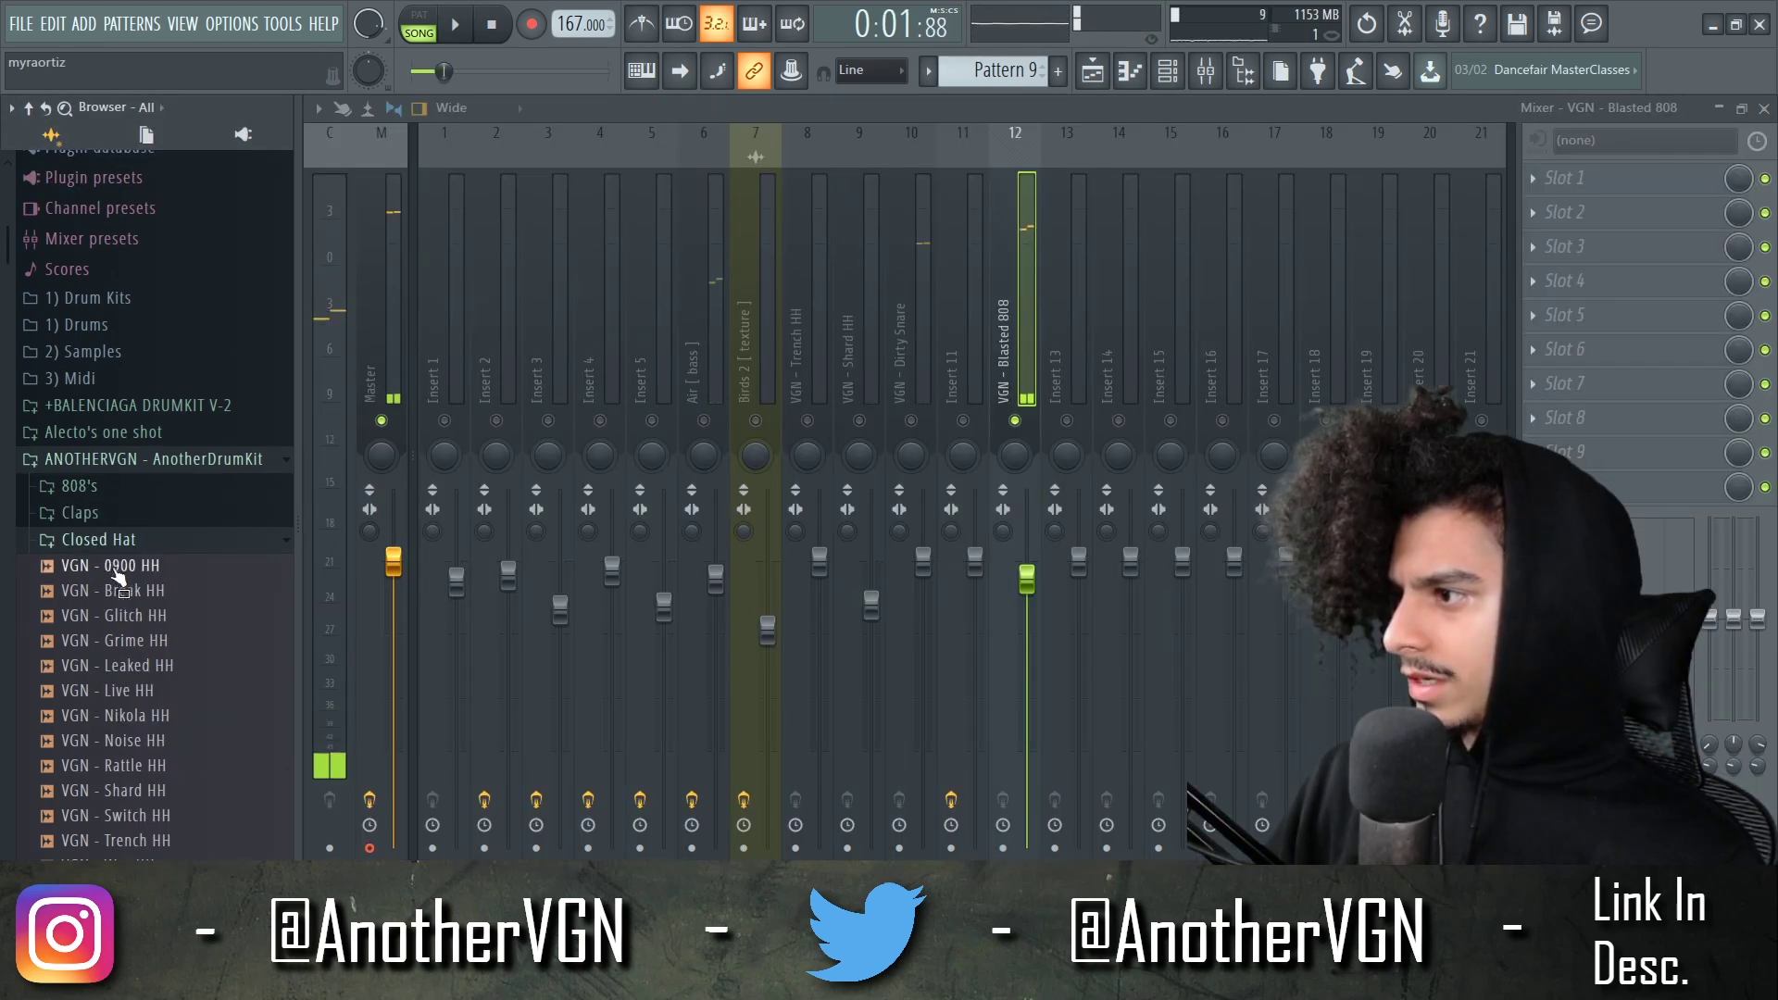
- Close the 808's folder of the AnotherDrumKit and open its Kicks folder
{"action": "left_click", "coordinate": [79, 480]}
{"action": "left_click", "coordinate": [79, 615]}
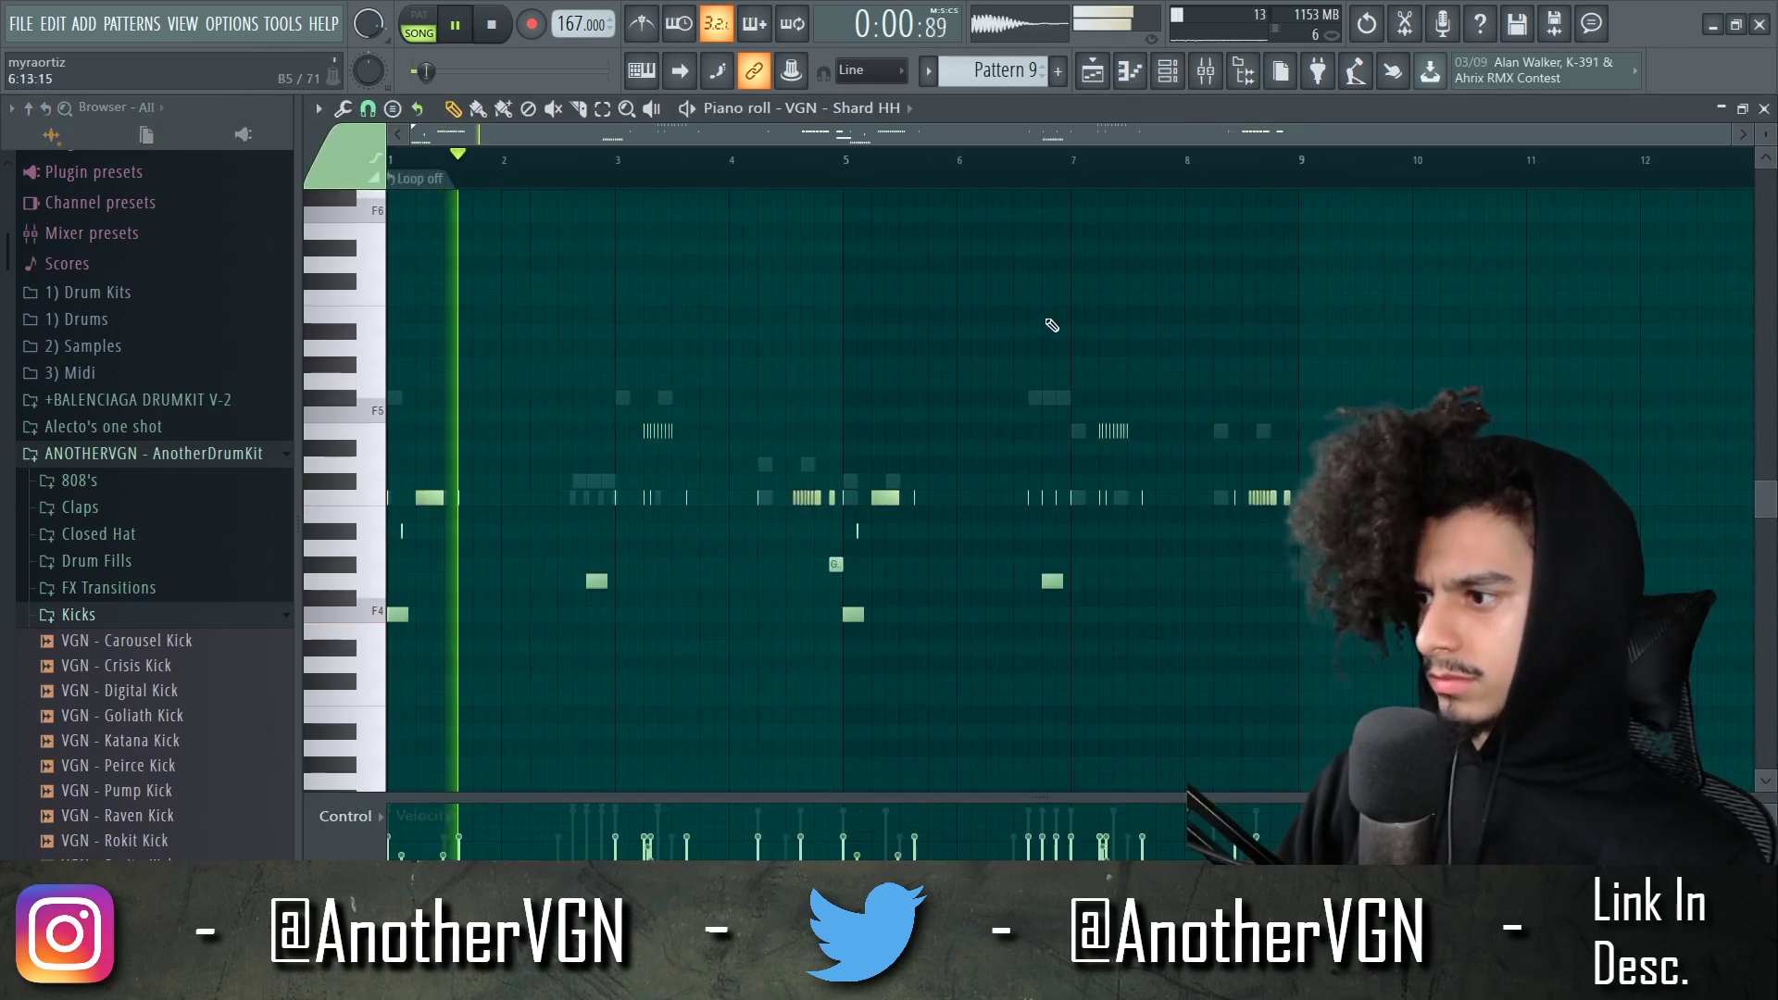
- Open the mixer and select the Air bass track at its volume fader
{"action": "left_click", "coordinate": [1205, 71]}
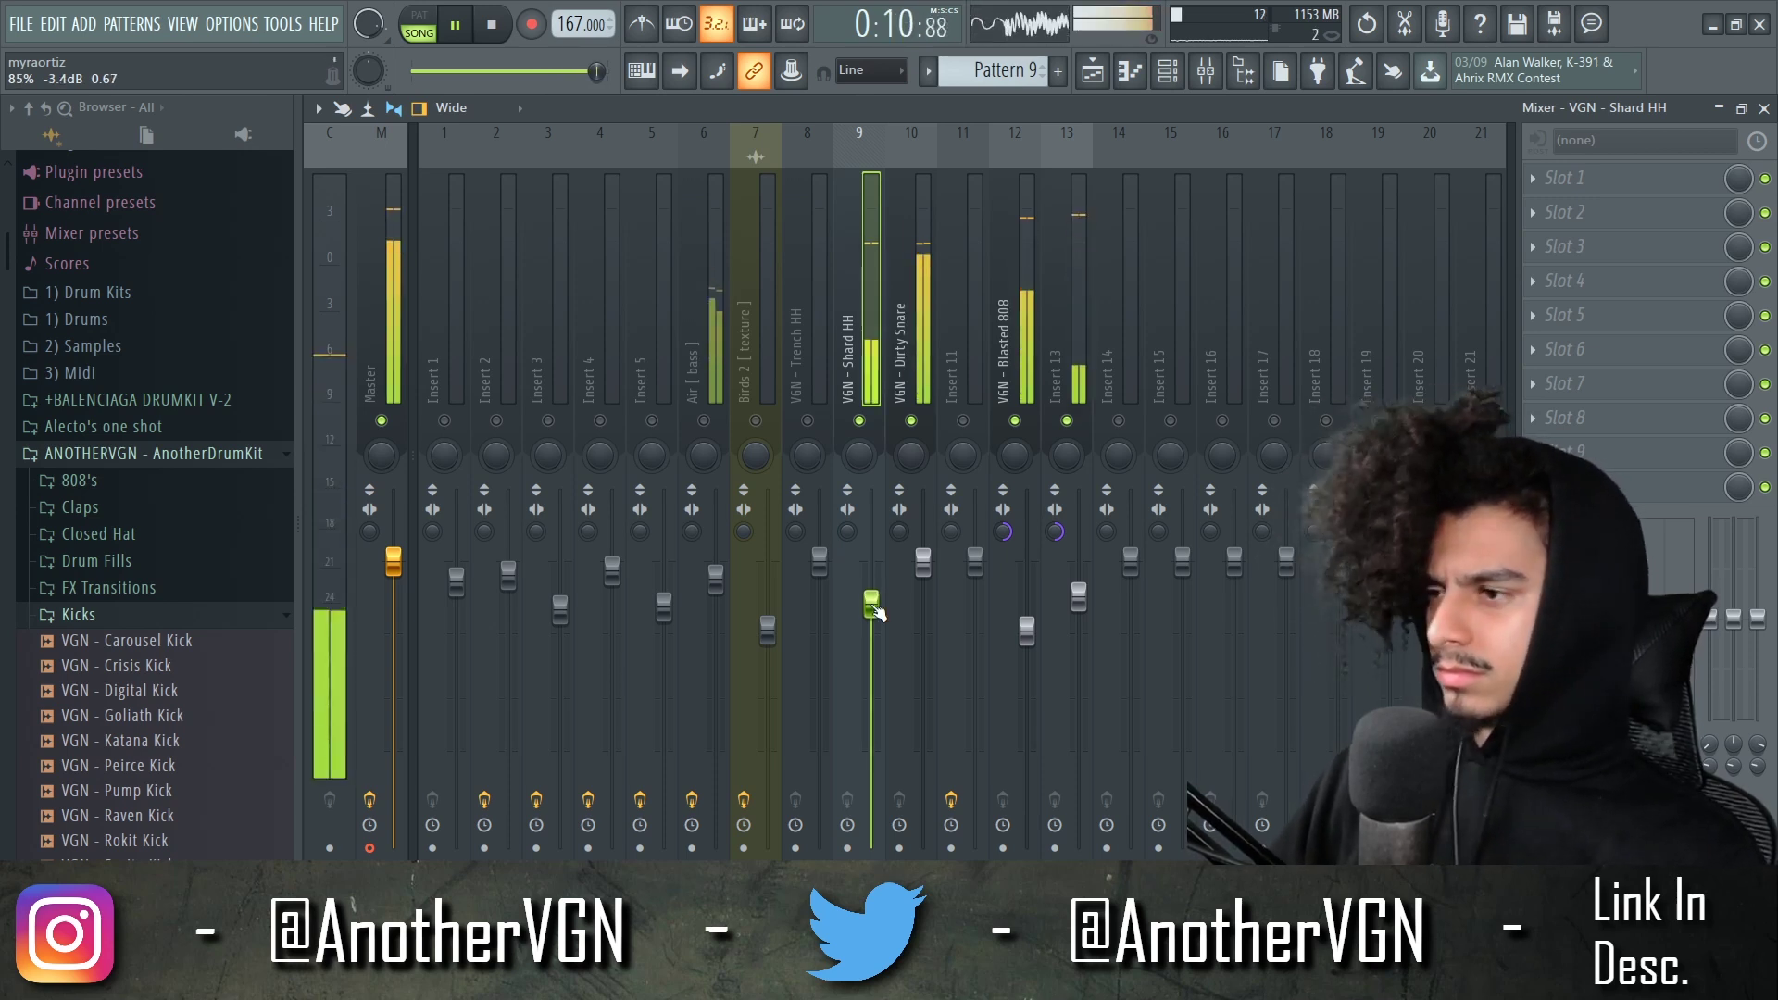
{"action": "left_click", "coordinate": [716, 576]}
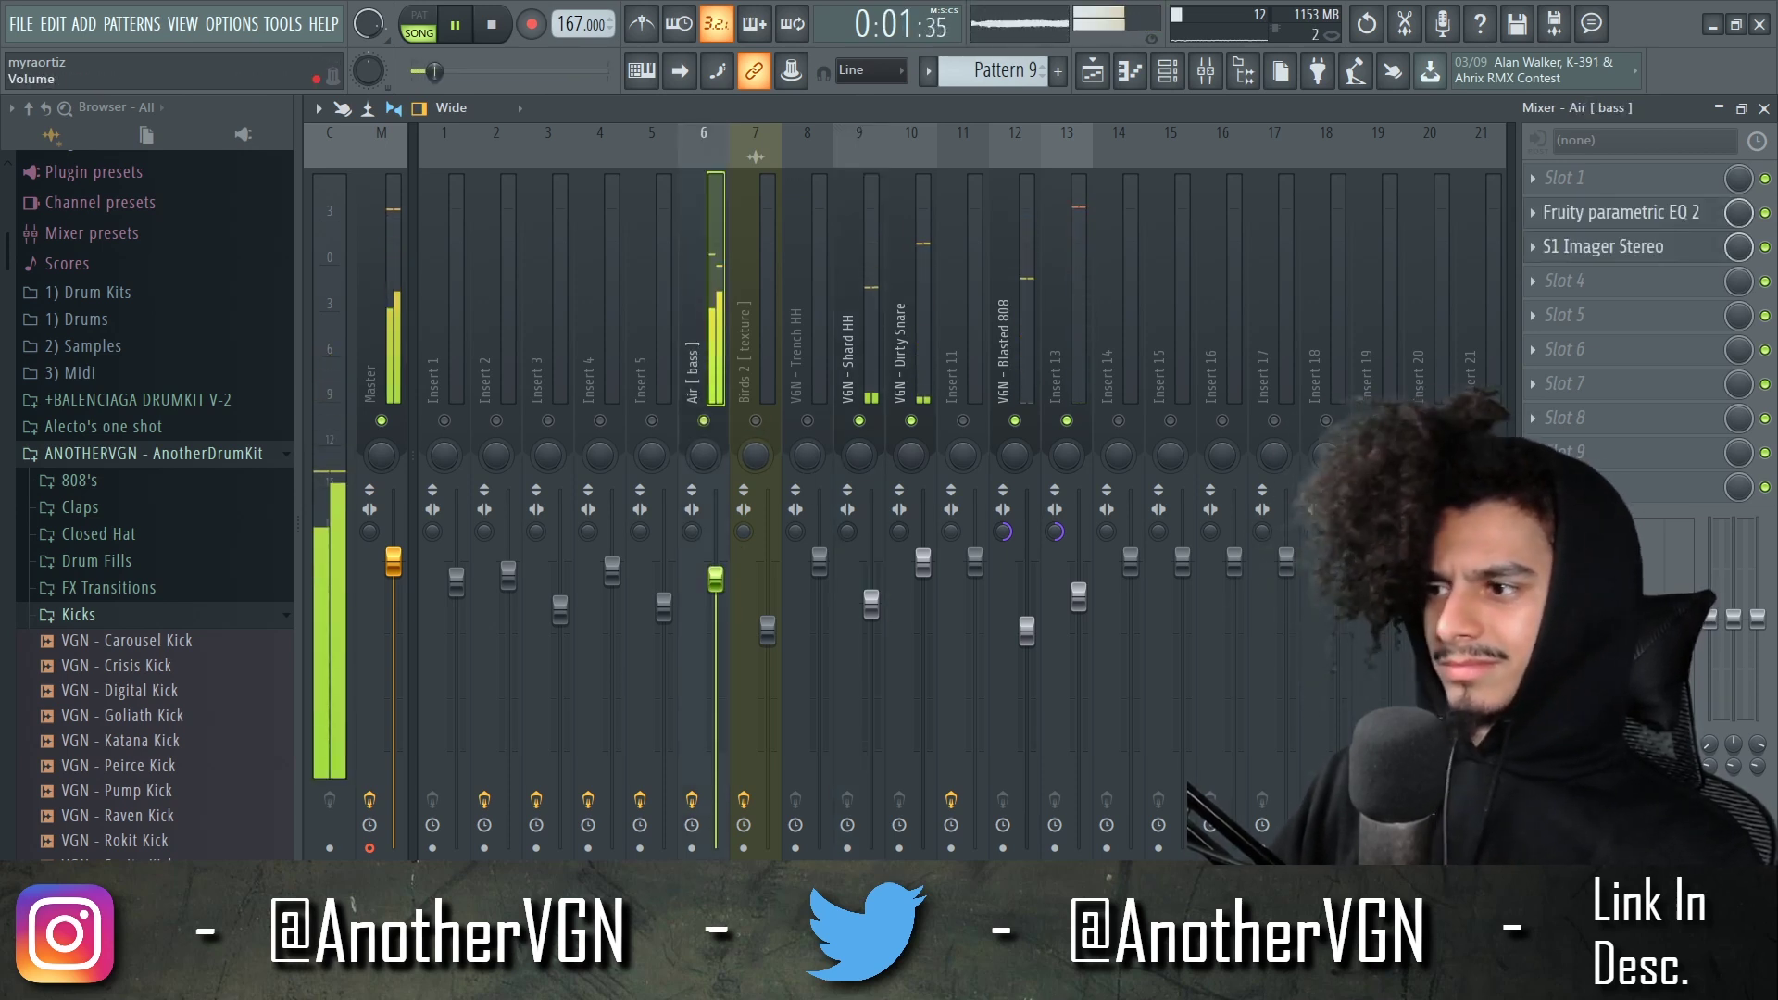